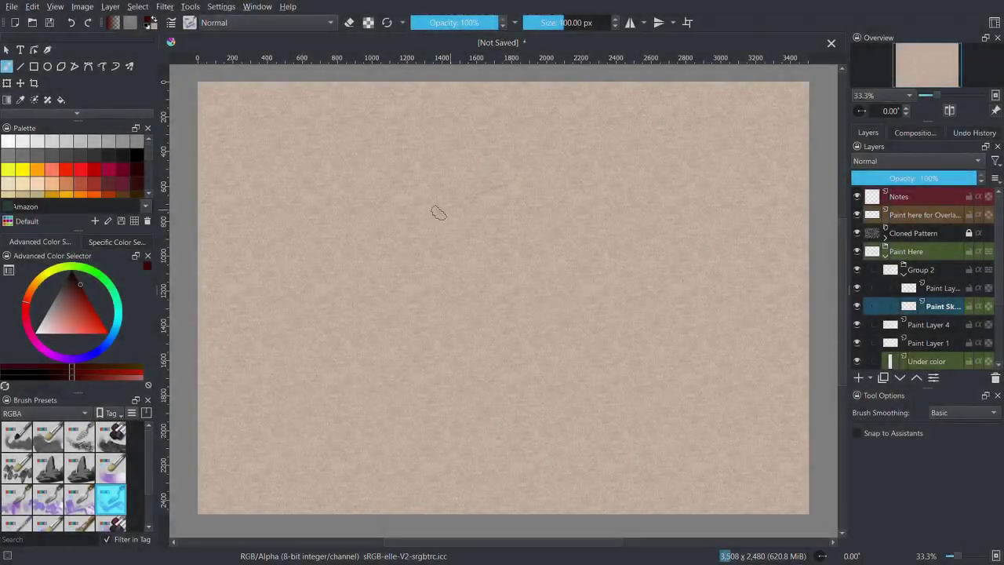
Sketch a rough trial outline of arcs and legs on the upper canvas
drag(422, 218, 611, 159)
drag(575, 167, 565, 368)
mouse_move(526, 368)
mouse_down()
mouse_move(595, 378)
mouse_move(610, 496)
mouse_up()
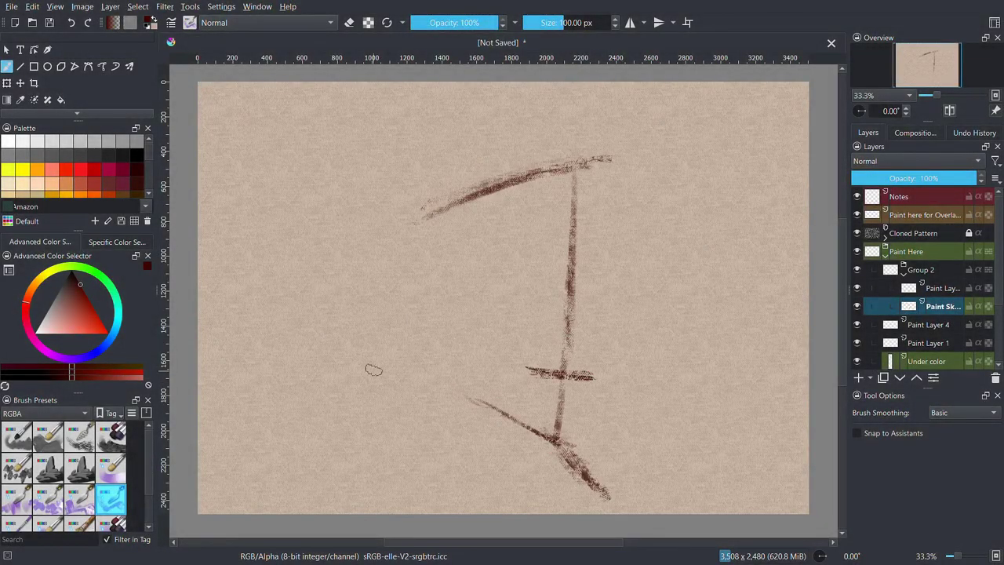
drag(554, 439, 338, 427)
drag(420, 365, 315, 451)
drag(330, 277, 636, 157)
Scale the trial sketch down toward the canvas centre and add a right-side stroke
key(ctrl+t)
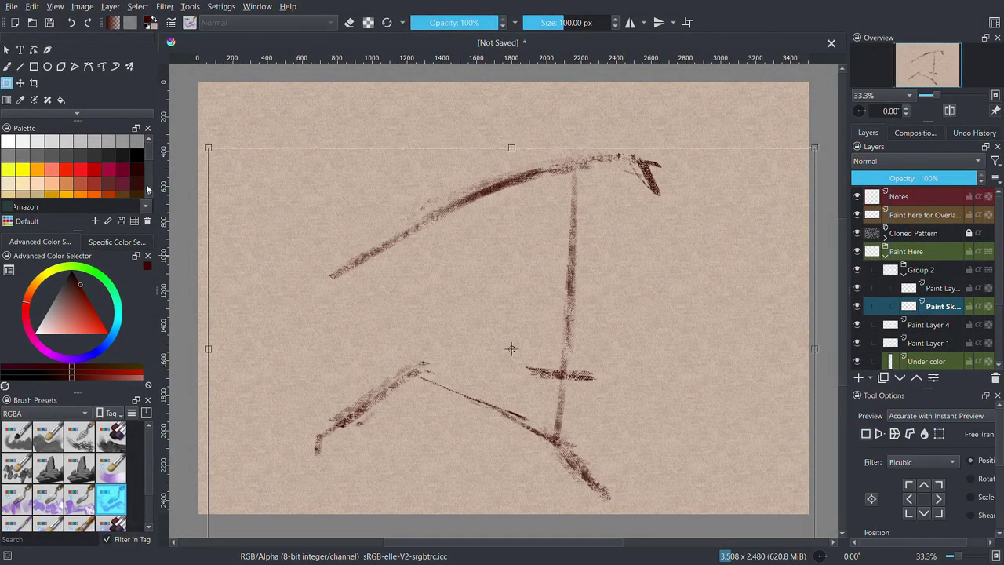
mouse_move(651, 486)
mouse_down()
mouse_move(660, 383)
mouse_move(660, 395)
mouse_up()
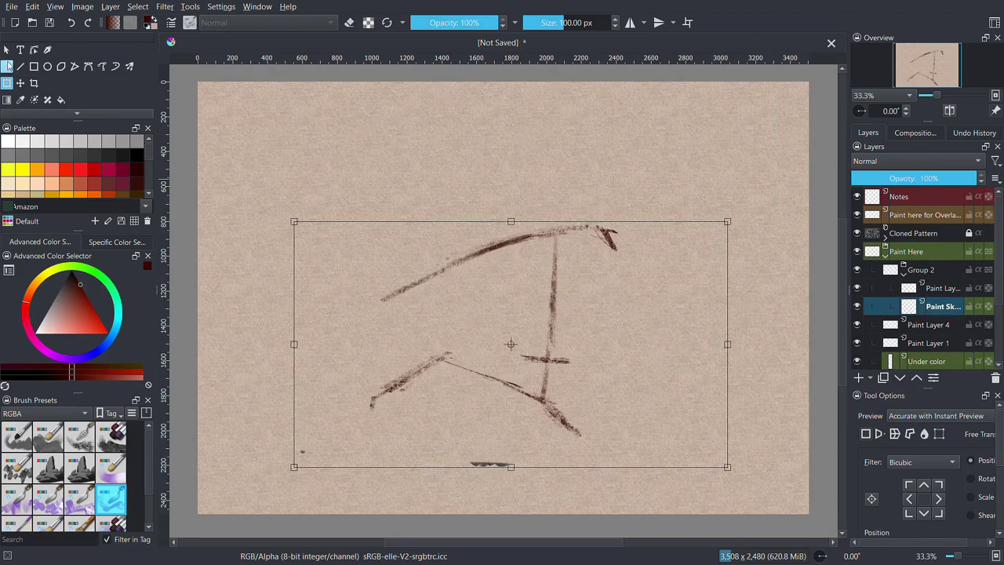
key(b)
drag(589, 227, 581, 419)
Undo the trial strokes and crop the canvas to 3508 × 2204 px below the top band
key(ctrl+z)
key(ctrl+z)
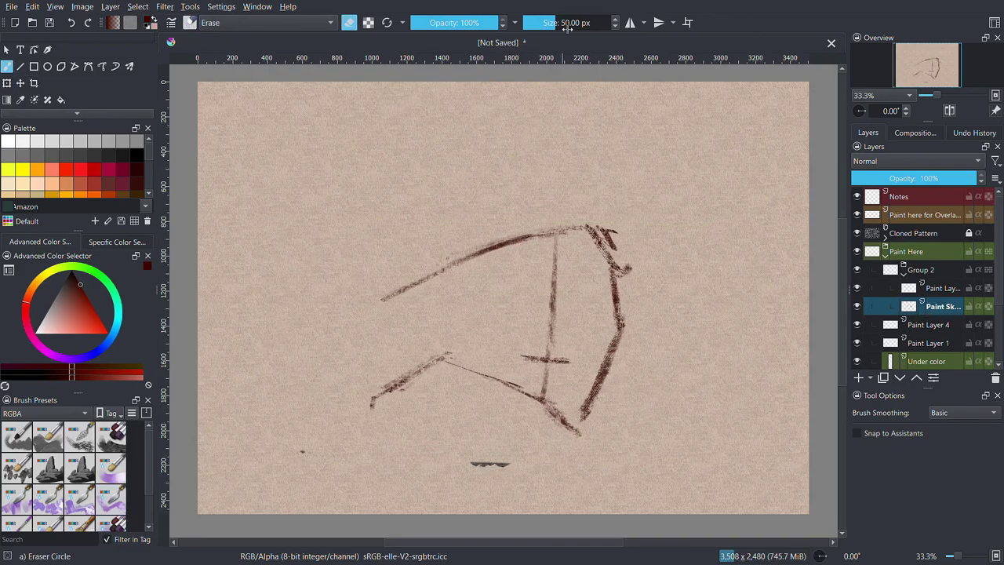
key(ctrl+z)
key(ctrl+z)
key(ctrl+z)
key(ctrl+z)
key(ctrl+z)
key(c)
drag(565, 262, 565, 310)
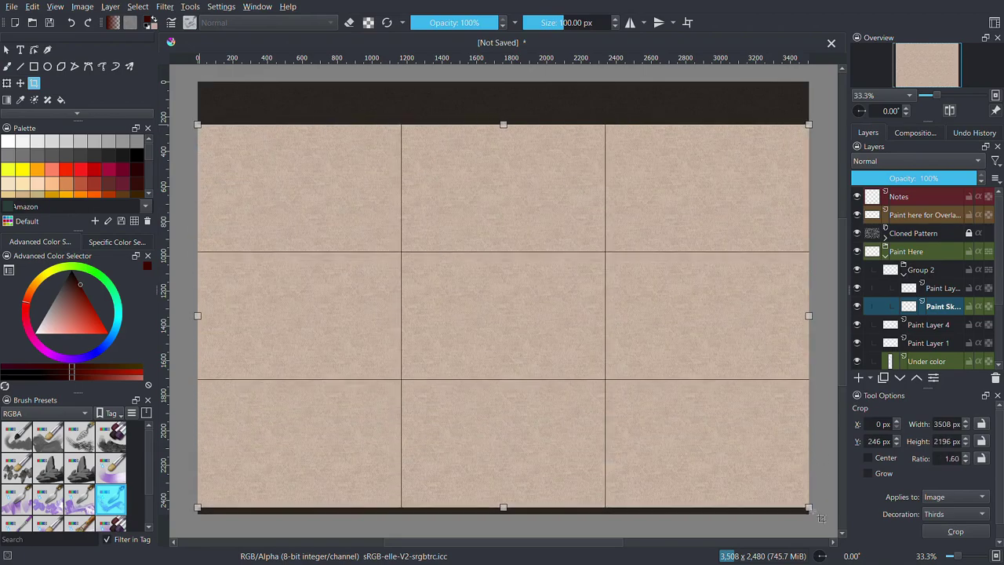
key(Return)
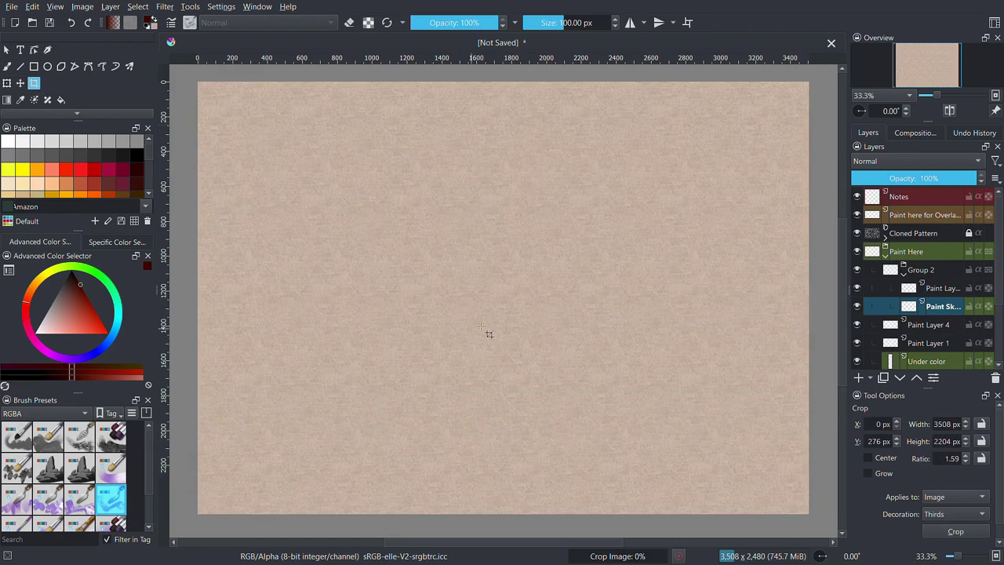
Sketch the head's top arch, wavy bottom edge and long right-side line
key(b)
mouse_move(474, 175)
mouse_down()
mouse_move(408, 208)
mouse_move(632, 213)
mouse_up()
mouse_move(541, 161)
mouse_down()
mouse_move(349, 236)
mouse_move(375, 314)
mouse_move(426, 367)
mouse_up()
mouse_move(623, 174)
mouse_down()
mouse_move(642, 226)
mouse_move(645, 317)
mouse_move(542, 295)
mouse_move(484, 339)
mouse_up()
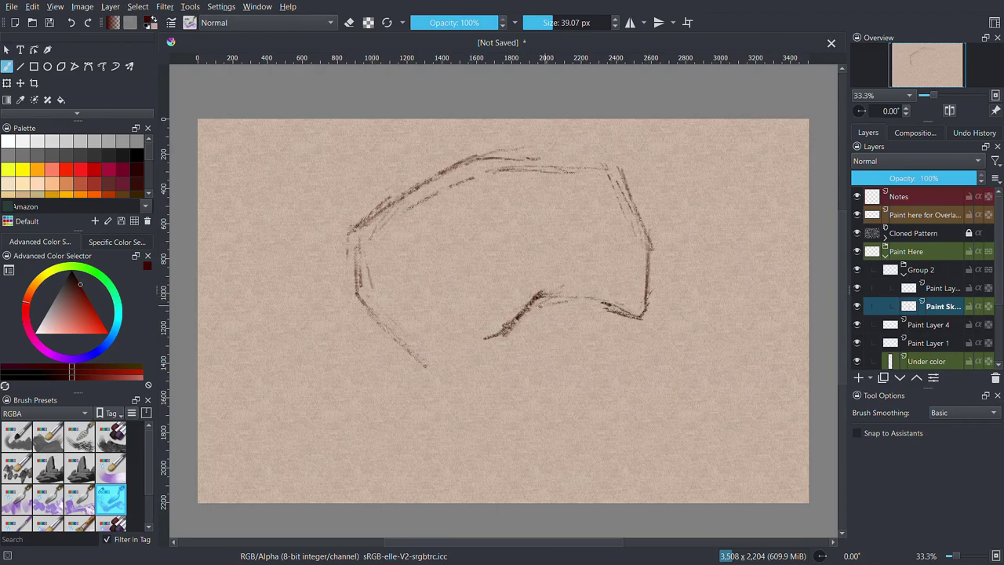
drag(528, 298, 631, 314)
mouse_move(651, 281)
mouse_down()
mouse_move(627, 376)
mouse_move(571, 464)
mouse_up()
mouse_move(480, 296)
mouse_down()
mouse_move(470, 342)
mouse_move(404, 365)
mouse_up()
Draw the lower point and bottom edge, and reinforce the left and right outline edges
drag(410, 362, 502, 427)
mouse_move(495, 383)
mouse_down()
mouse_move(495, 428)
mouse_move(592, 464)
mouse_up()
drag(493, 419, 485, 451)
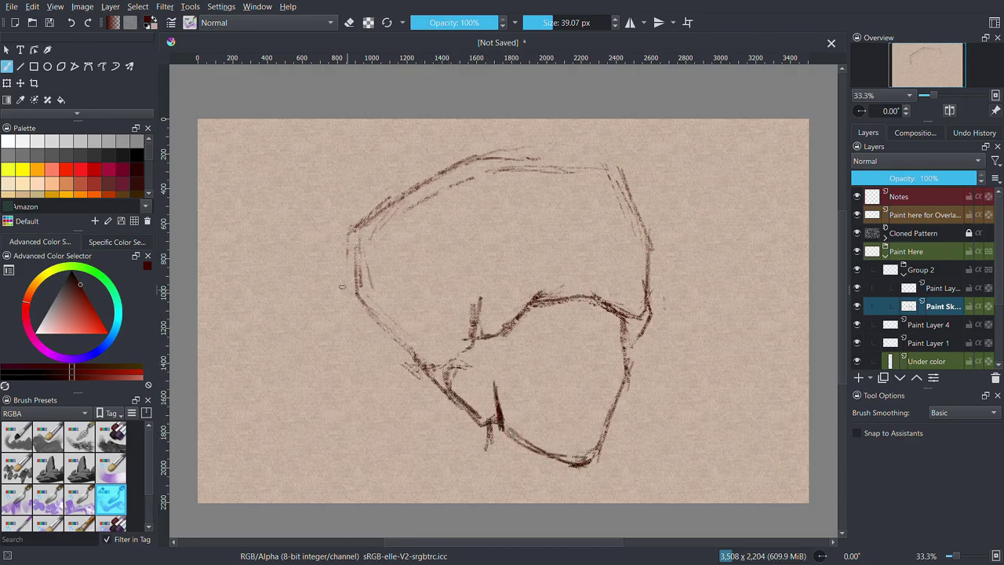
drag(364, 302, 479, 436)
drag(459, 178, 337, 369)
drag(569, 164, 653, 349)
Scale the head sketch smaller and redraw its right edge
key(ctrl+t)
mouse_move(730, 472)
mouse_down()
mouse_move(706, 406)
mouse_move(641, 353)
mouse_up()
key(b)
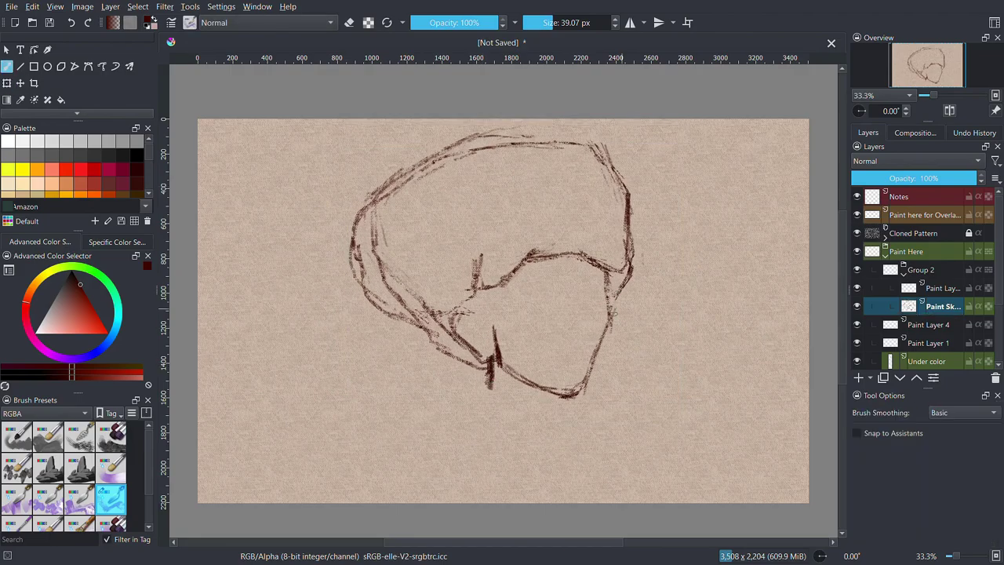
drag(612, 289, 575, 424)
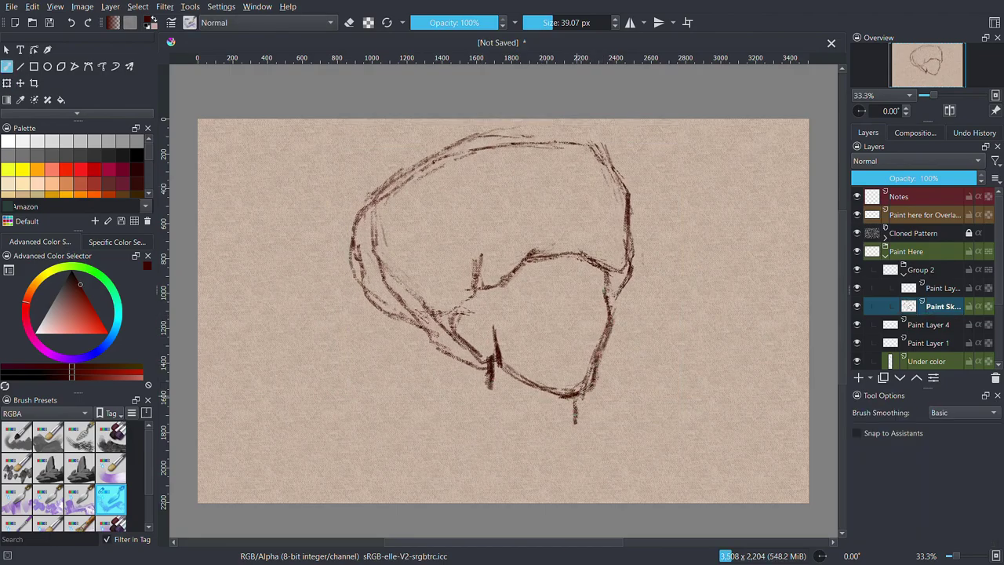
Sketch the neck and shoulder lines below the chin and strengthen the jaw and cheeks
mouse_move(492, 383)
mouse_down()
mouse_move(474, 406)
mouse_move(535, 427)
mouse_up()
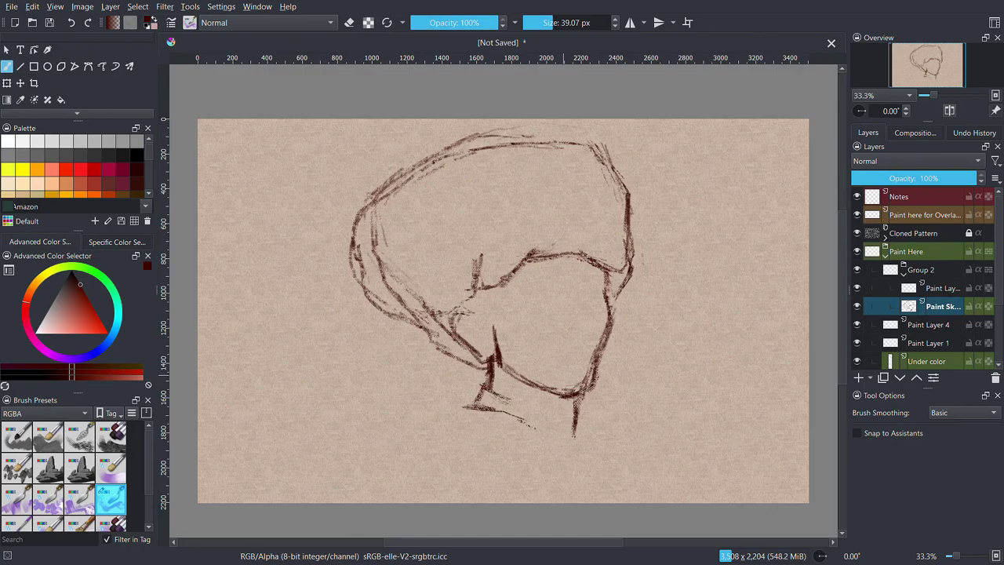
mouse_move(474, 406)
mouse_down()
mouse_move(416, 423)
mouse_move(375, 460)
mouse_move(576, 457)
mouse_move(588, 483)
mouse_up()
drag(561, 450, 605, 498)
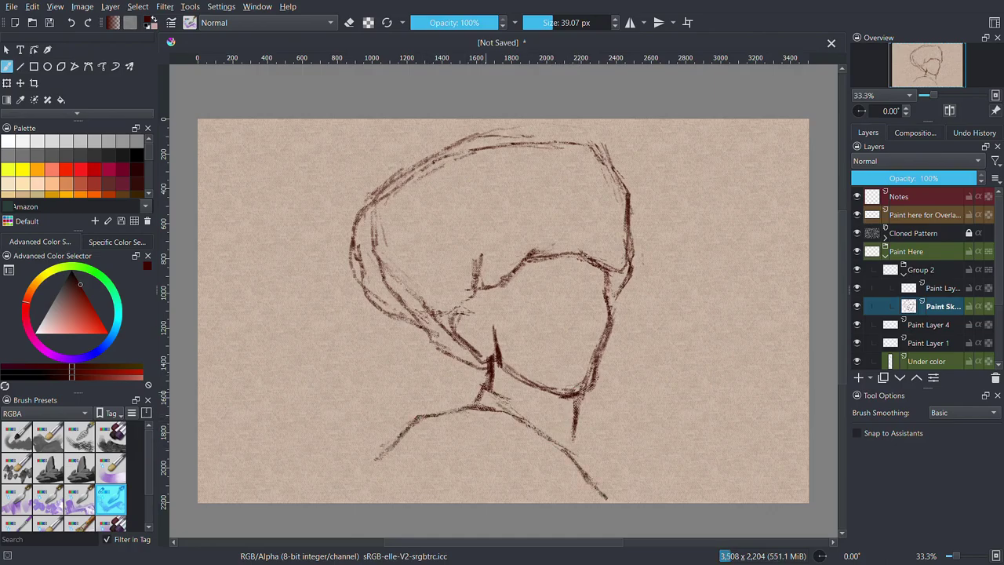
mouse_move(483, 388)
mouse_down()
mouse_move(533, 429)
mouse_move(471, 408)
mouse_up()
drag(480, 307, 443, 353)
mouse_move(477, 284)
mouse_down()
mouse_move(453, 311)
mouse_move(485, 370)
mouse_up()
Add jaw and lower-neck strokes, then draw both shoulders and the collar arc
mouse_move(614, 302)
mouse_down()
mouse_move(642, 217)
mouse_move(637, 278)
mouse_up()
mouse_move(579, 422)
mouse_down()
mouse_move(615, 456)
mouse_move(610, 502)
mouse_move(626, 433)
mouse_up()
mouse_move(588, 429)
mouse_down()
mouse_move(607, 430)
mouse_move(633, 479)
mouse_move(669, 487)
mouse_up()
drag(399, 446, 380, 488)
drag(386, 444, 375, 469)
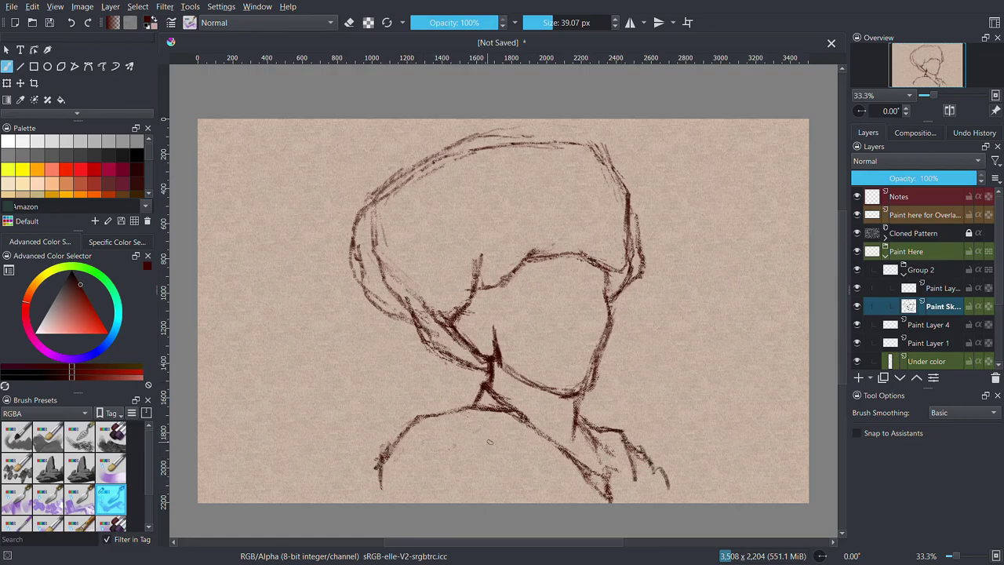
mouse_move(463, 437)
mouse_down()
mouse_move(564, 486)
mouse_move(408, 463)
mouse_move(392, 499)
mouse_up()
drag(507, 455, 584, 502)
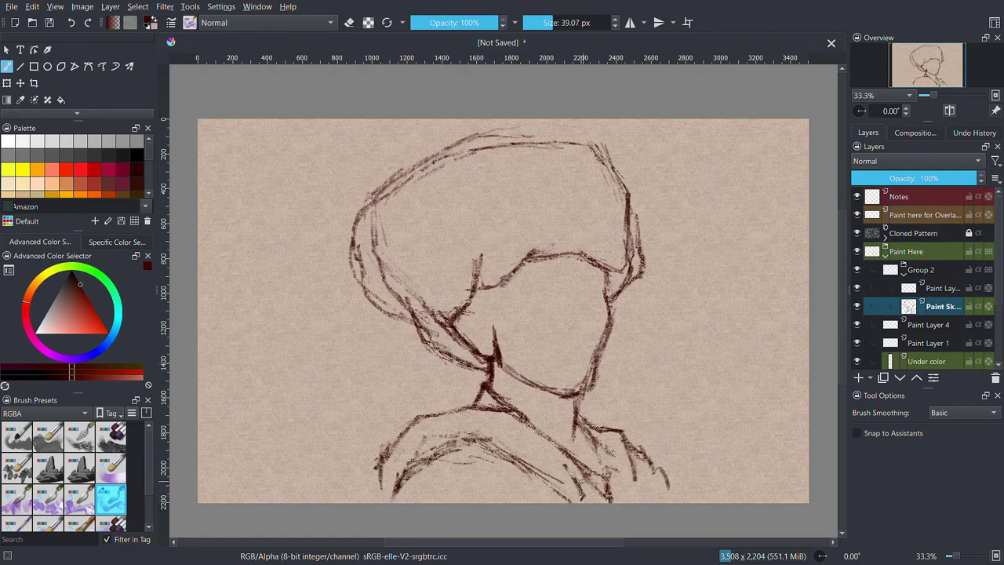
drag(584, 422, 618, 466)
Lasso-select the head sketch and rotate it slightly
scroll(32, 82, down, 1)
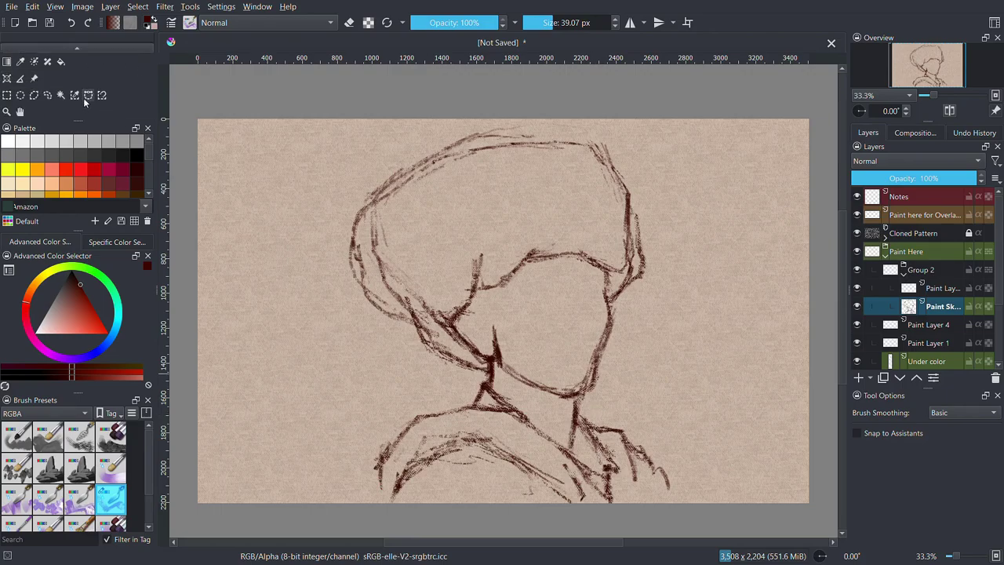
click(47, 95)
drag(510, 388, 424, 361)
key(ctrl+t)
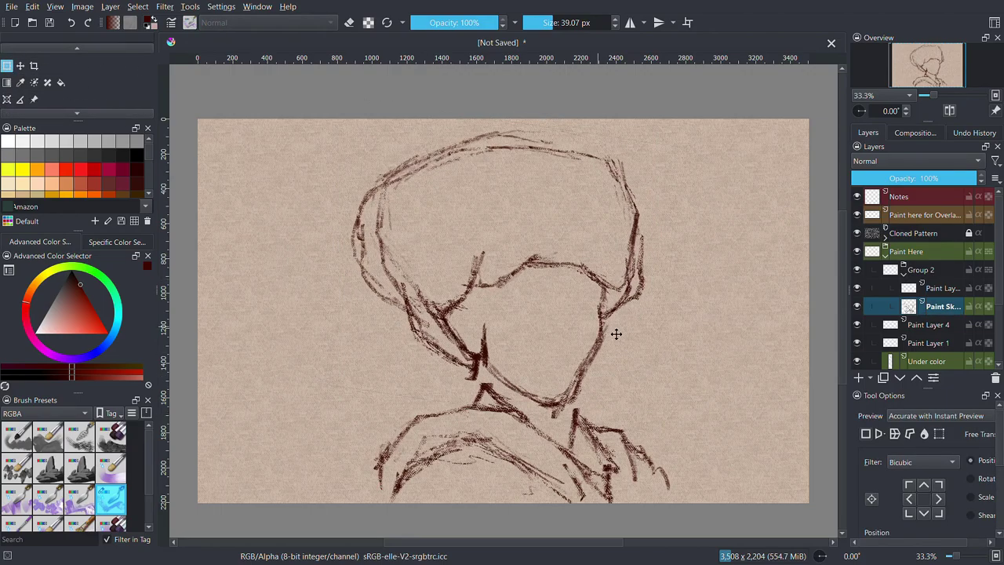
drag(667, 282, 695, 322)
key(b)
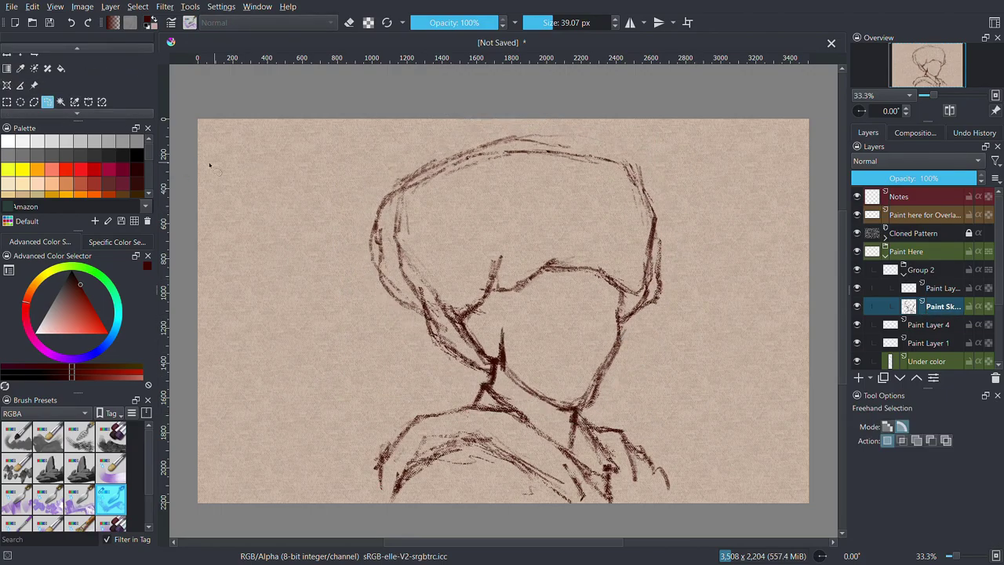
Reinforce the left side of the head, draw the brow line and strengthen the hairline
mouse_move(499, 144)
mouse_down()
mouse_move(433, 235)
mouse_move(414, 329)
mouse_move(486, 371)
mouse_up()
mouse_move(405, 313)
mouse_down()
mouse_move(461, 356)
mouse_move(383, 261)
mouse_move(392, 208)
mouse_move(423, 165)
mouse_move(514, 142)
mouse_up()
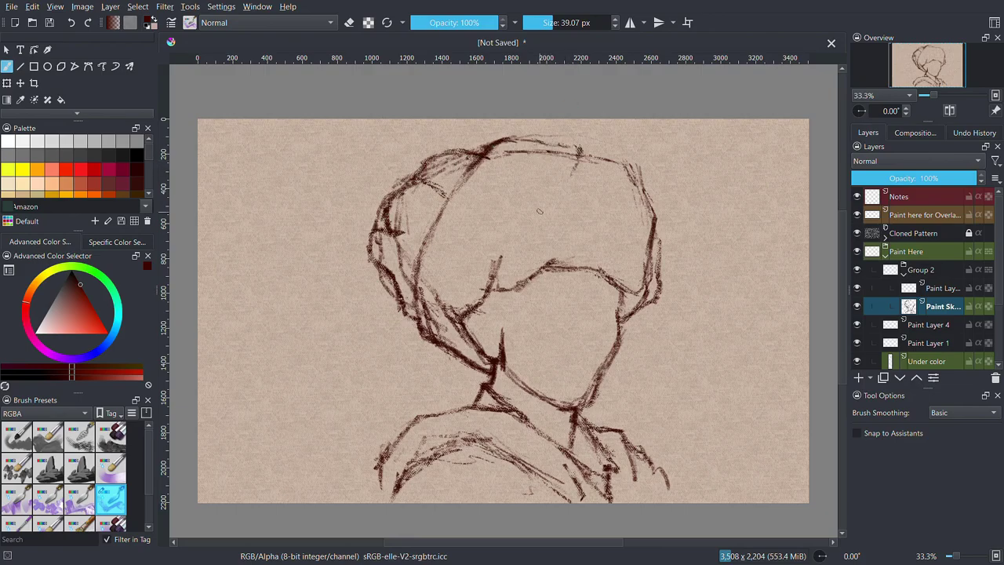
mouse_move(601, 268)
mouse_down()
mouse_move(499, 291)
mouse_move(508, 300)
mouse_move(459, 320)
mouse_up()
drag(469, 252, 447, 314)
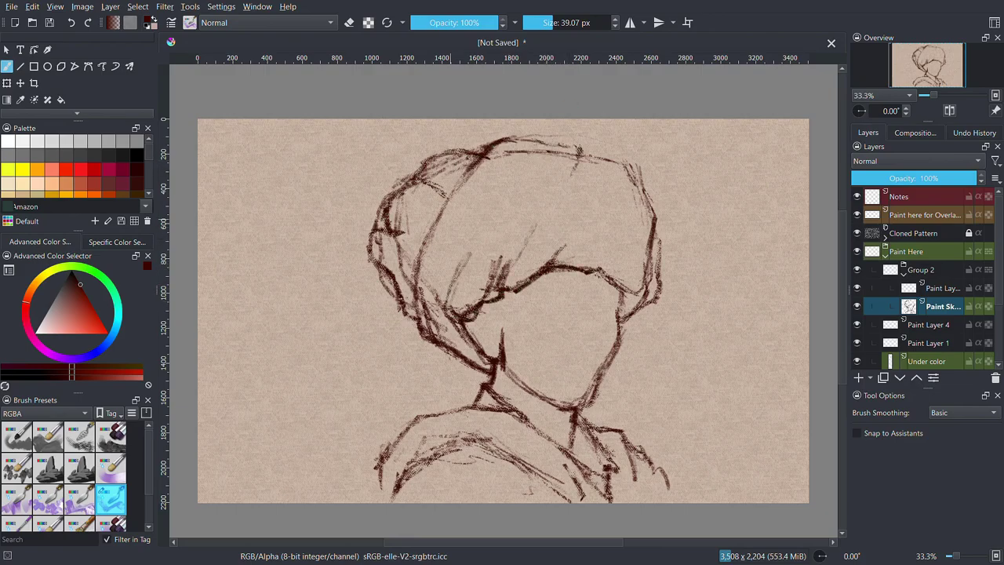
Hatch diagonal turban folds on the upper left and outline the turban's right edge
mouse_move(475, 160)
mouse_down()
mouse_move(551, 139)
mouse_move(482, 301)
mouse_up()
mouse_move(526, 160)
mouse_down()
mouse_move(502, 281)
mouse_move(444, 293)
mouse_up()
drag(453, 197, 435, 300)
drag(515, 142, 488, 160)
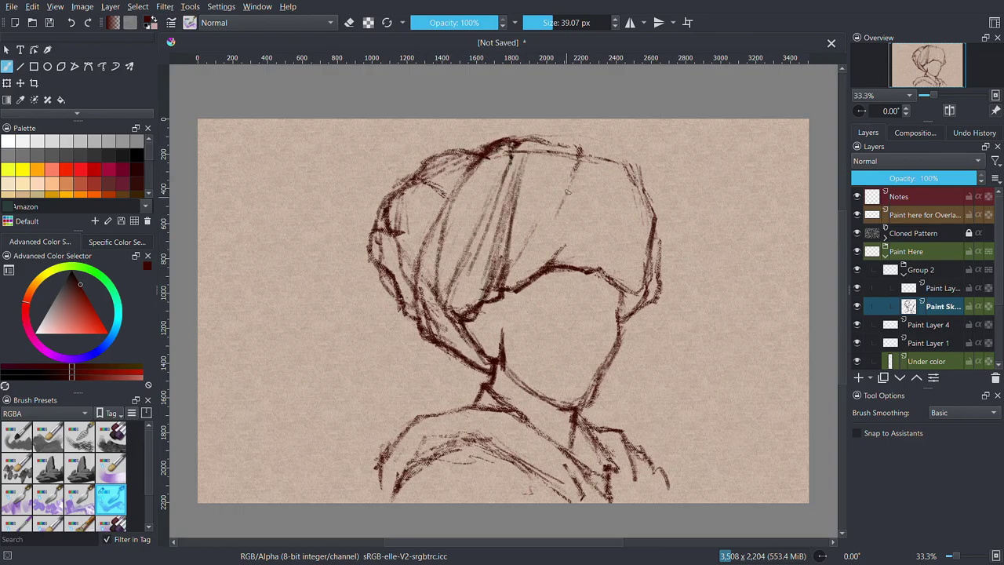
drag(590, 199, 557, 262)
mouse_move(604, 151)
mouse_down()
mouse_move(586, 202)
mouse_move(650, 196)
mouse_up()
mouse_move(603, 156)
mouse_down()
mouse_move(648, 167)
mouse_move(664, 287)
mouse_up()
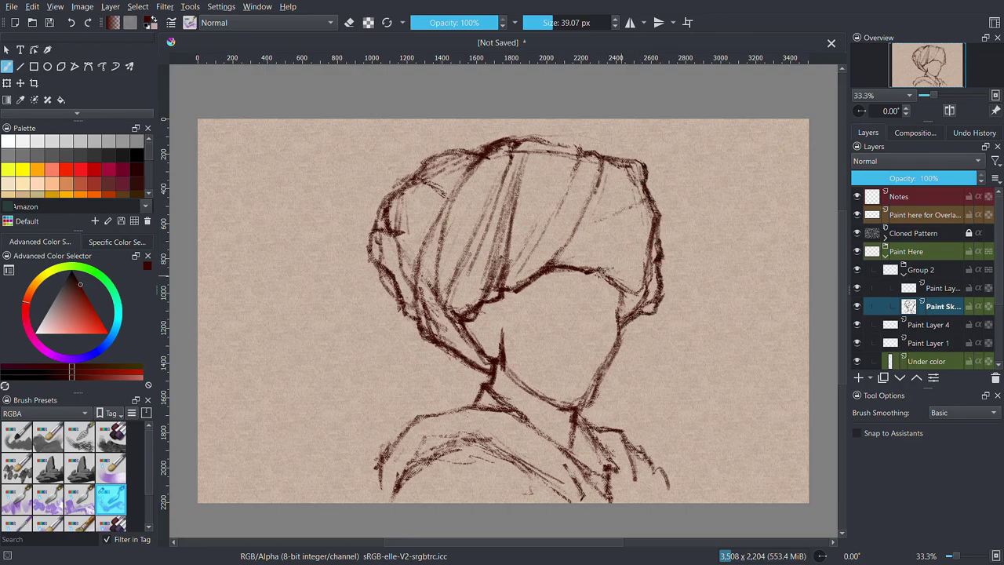
mouse_move(600, 270)
mouse_down()
mouse_move(659, 258)
mouse_move(651, 265)
mouse_up()
mouse_move(648, 266)
mouse_down()
mouse_move(663, 295)
mouse_move(618, 337)
mouse_move(587, 409)
mouse_up()
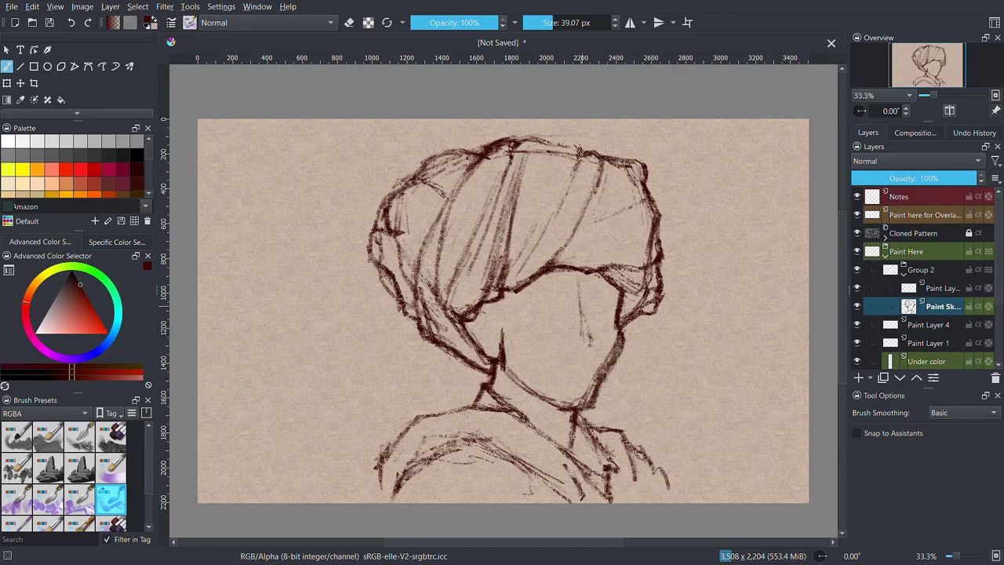
Draw horizontal eye, nose and mouth guide lines plus a left face line, then begin enlarging the sketch
drag(547, 350, 618, 349)
drag(521, 304, 636, 300)
drag(553, 370, 608, 368)
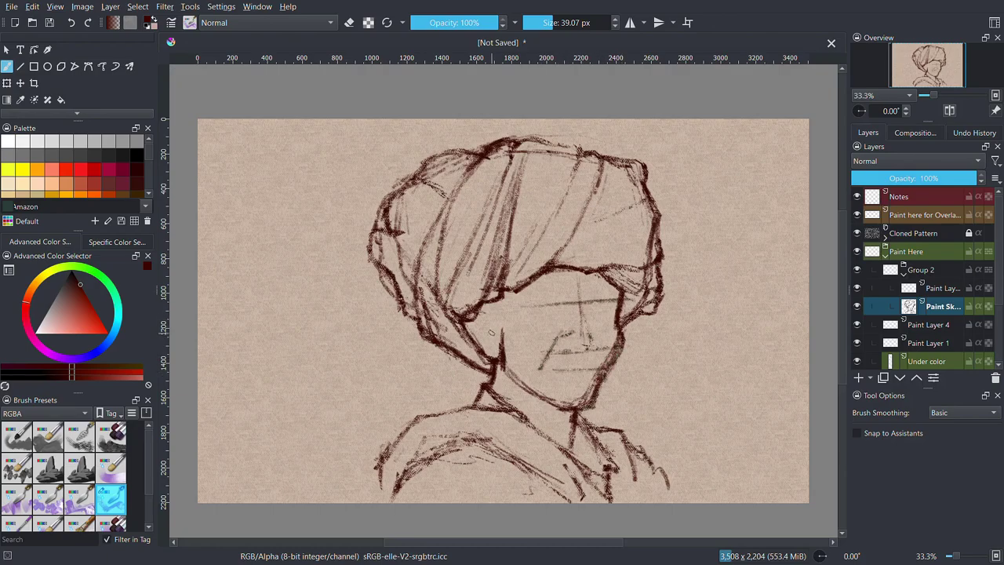
drag(492, 333, 511, 292)
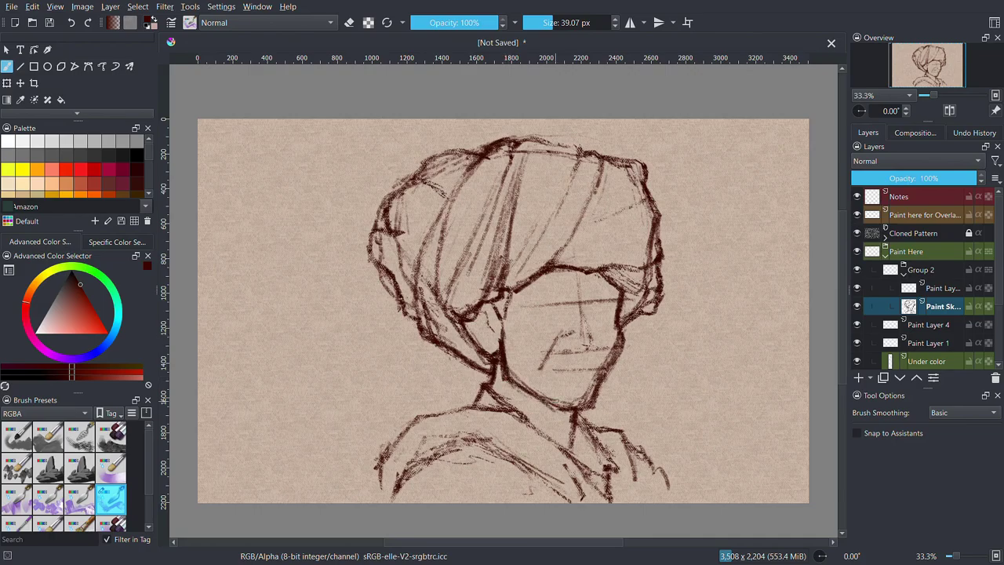
key(bracketleft)
key(bracketleft)
key(bracketleft)
drag(481, 321, 494, 345)
key(bracketright)
key(bracketright)
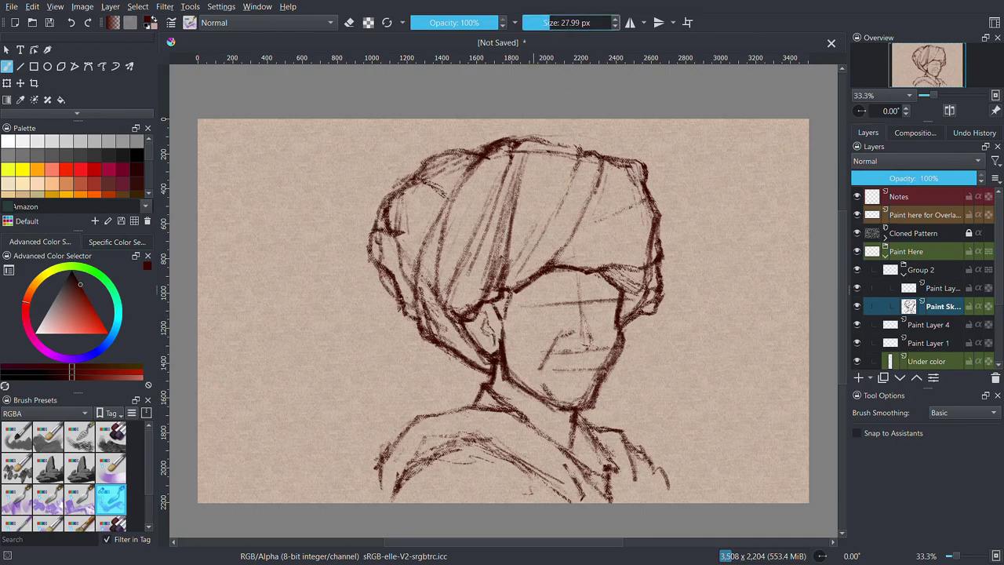
key(ctrl+t)
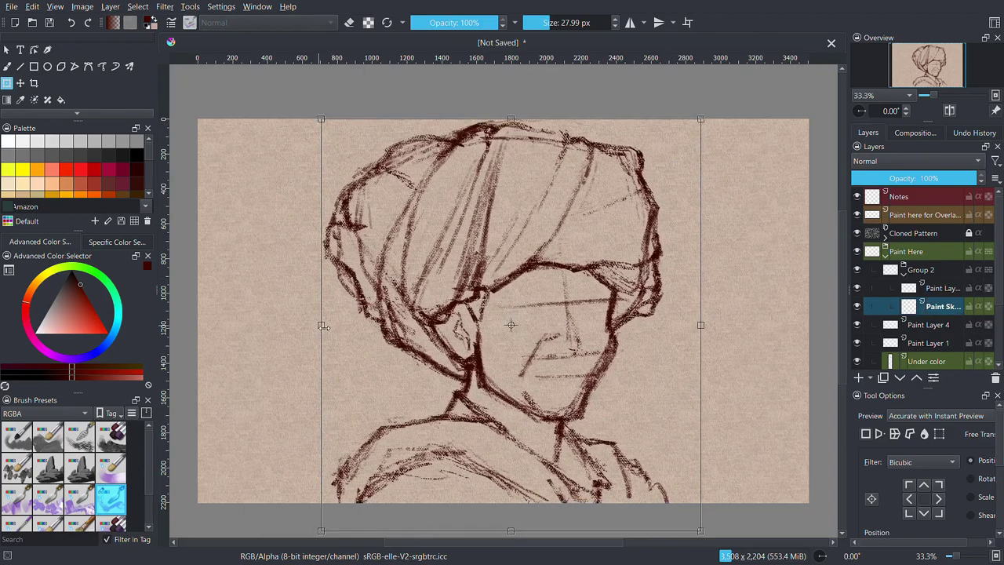
Apply the enlargement and erase stray lines around the ear, cheek, jaw and chin
key(b)
key(e)
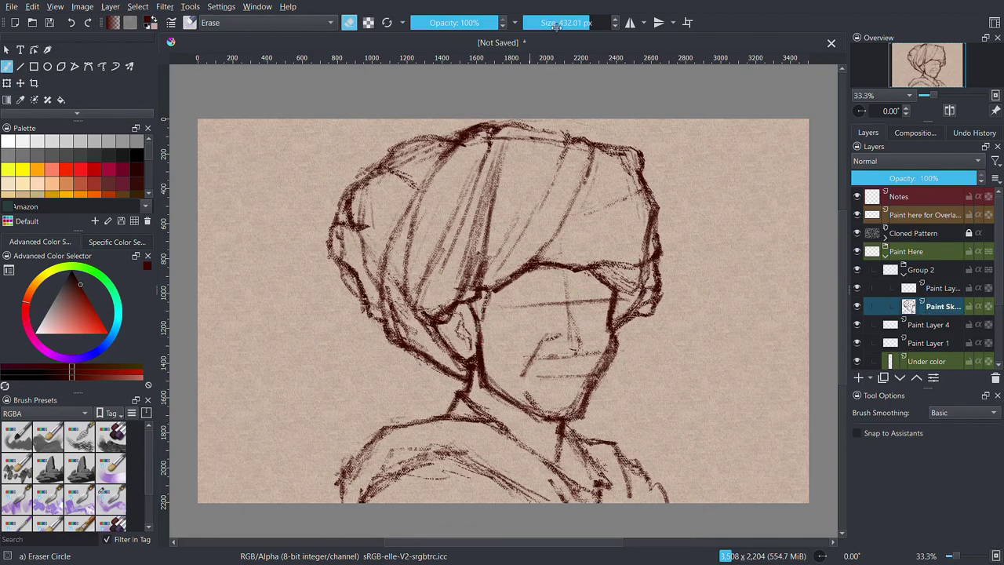
mouse_move(428, 329)
mouse_down()
mouse_move(443, 349)
mouse_move(494, 357)
mouse_up()
drag(532, 417, 543, 427)
drag(619, 271, 609, 346)
drag(604, 306, 587, 323)
mouse_move(593, 365)
mouse_down()
mouse_move(570, 405)
mouse_move(585, 415)
mouse_move(546, 411)
mouse_up()
drag(392, 449, 351, 474)
Switch to the RGBA-wet 05 Flat Points brush at about 48 px and erase hair lines above the eye
click(110, 498)
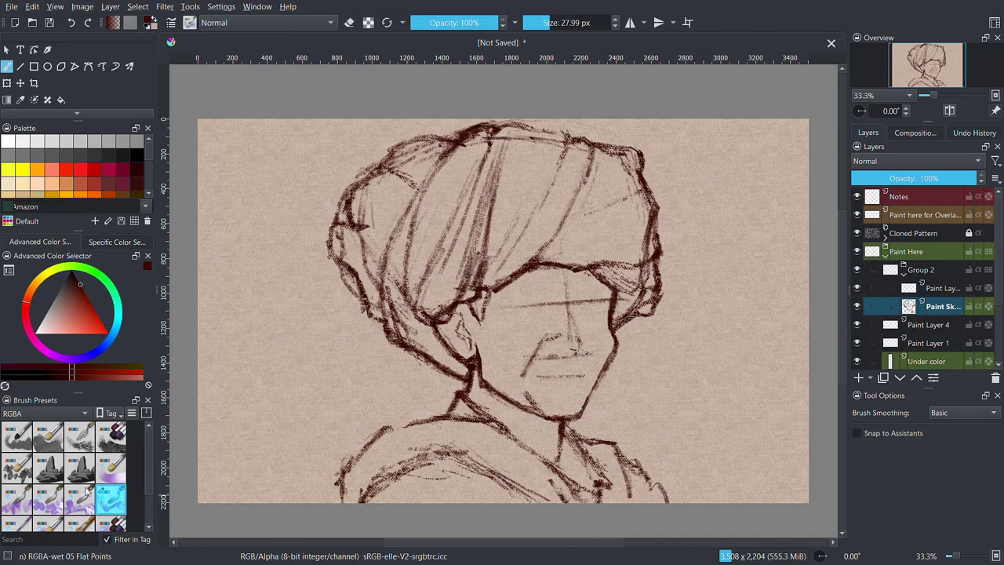
drag(609, 297, 583, 294)
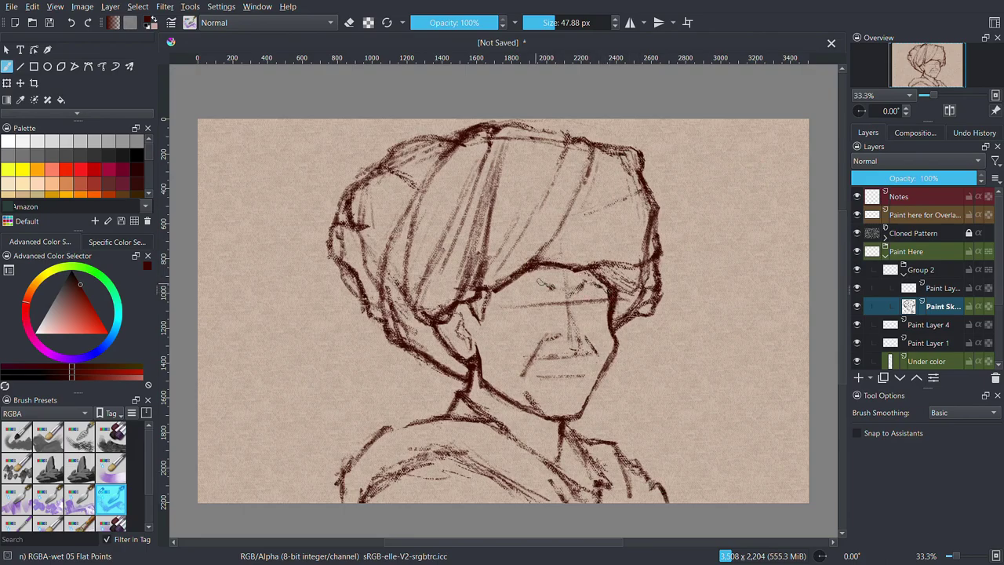
key(e)
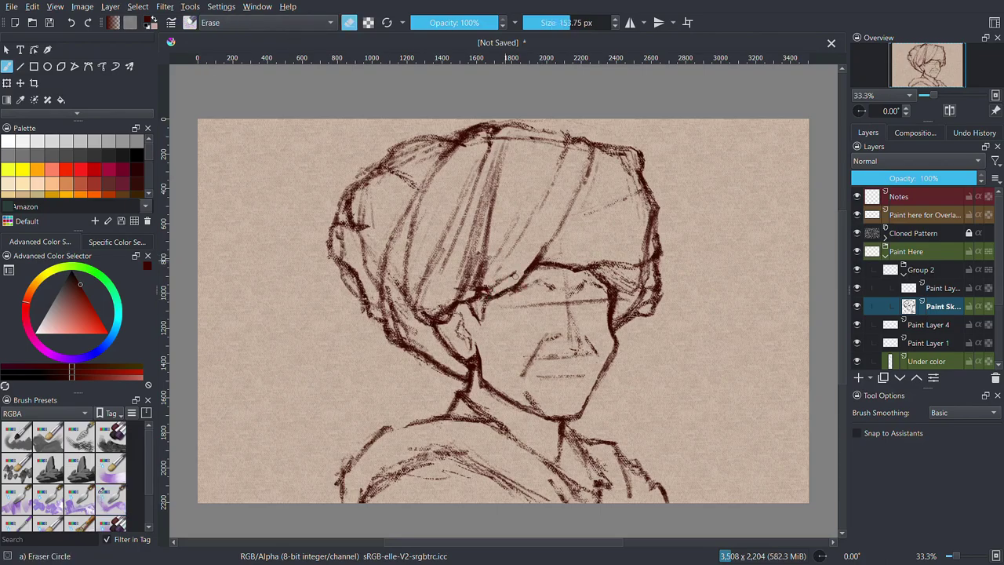
mouse_move(487, 290)
mouse_down()
mouse_move(523, 271)
mouse_move(534, 284)
mouse_up()
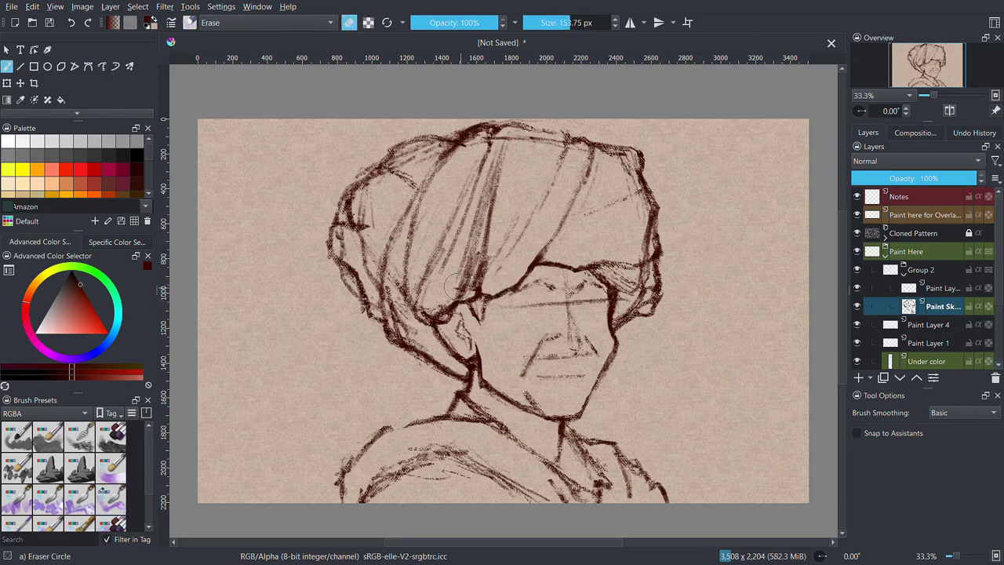
click(111, 500)
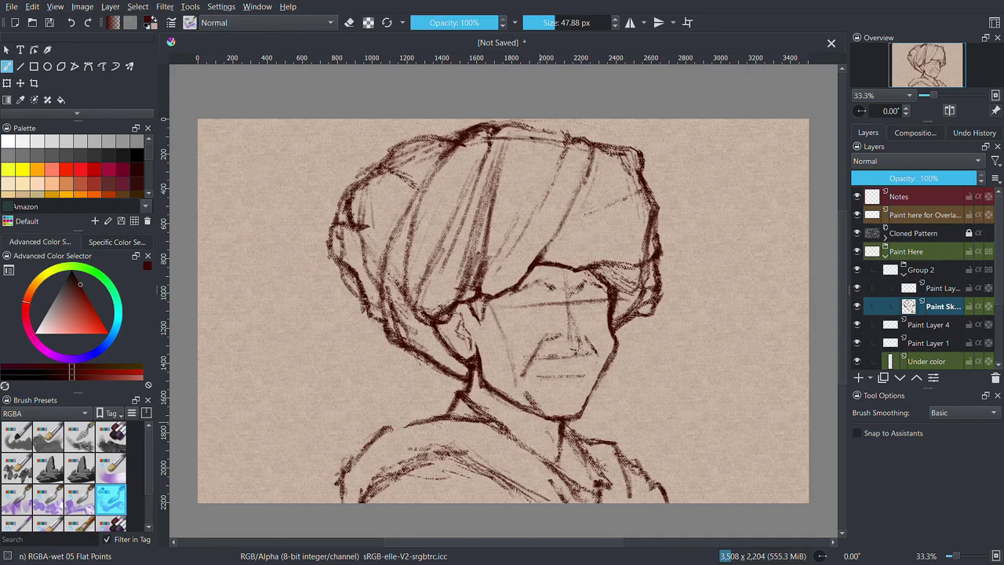
Strengthen the neck, shoulder and collar lines with the wet flat brush
drag(537, 412, 557, 468)
mouse_move(450, 408)
mouse_down()
mouse_move(379, 433)
mouse_move(344, 472)
mouse_up()
drag(342, 474, 332, 502)
drag(472, 401, 593, 494)
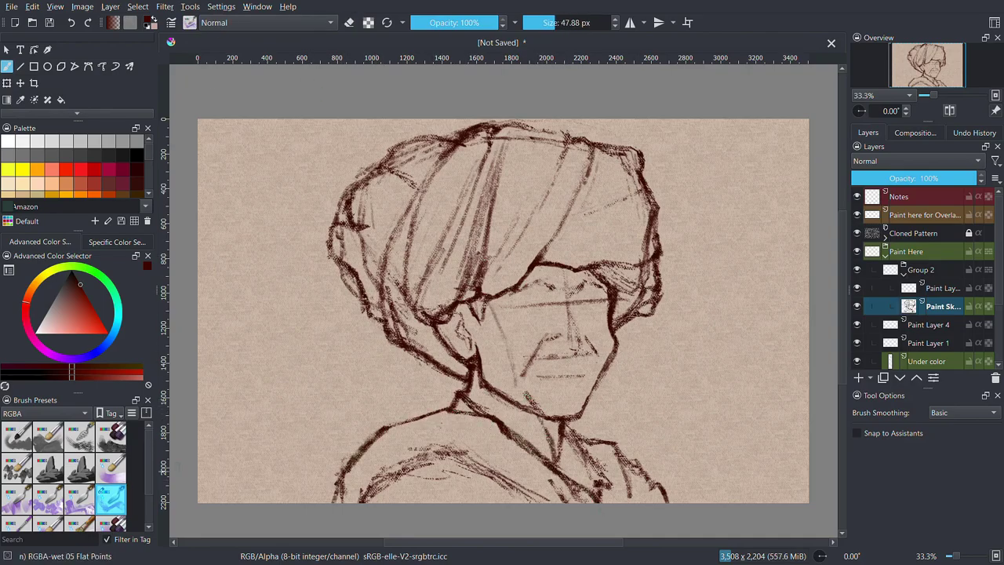
mouse_move(447, 412)
mouse_down()
mouse_move(381, 433)
mouse_move(501, 433)
mouse_up()
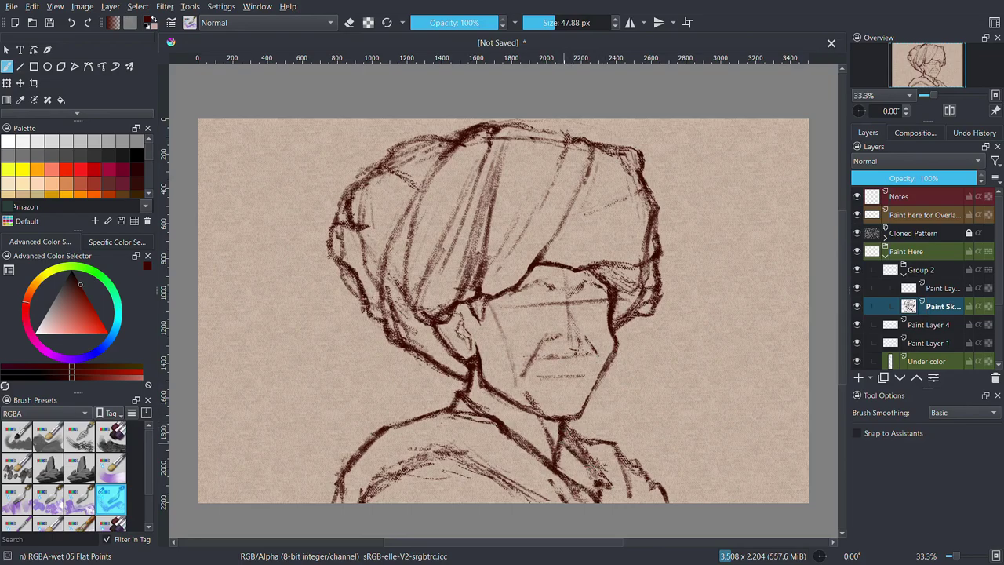
Erase and redraw the stray lower-collar strokes, then select the Pencil-3 Large 4B brush at 15% opacity
key(e)
drag(590, 423, 643, 494)
drag(597, 463, 661, 493)
key(/)
mouse_move(572, 447)
mouse_down()
mouse_move(617, 461)
mouse_move(643, 493)
mouse_up()
drag(642, 455, 666, 502)
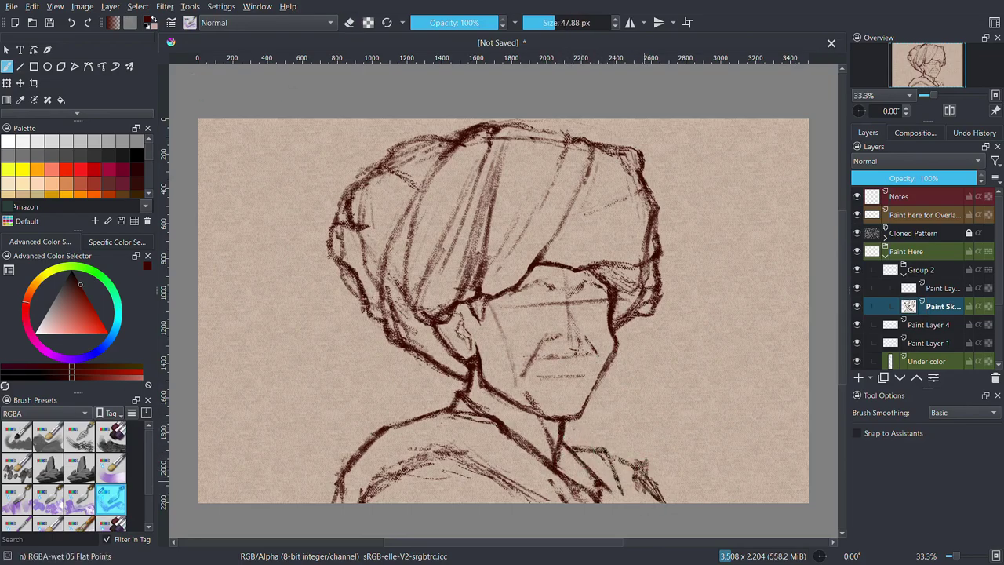
drag(323, 468, 329, 502)
scroll(47, 413, down, 1)
click(16, 514)
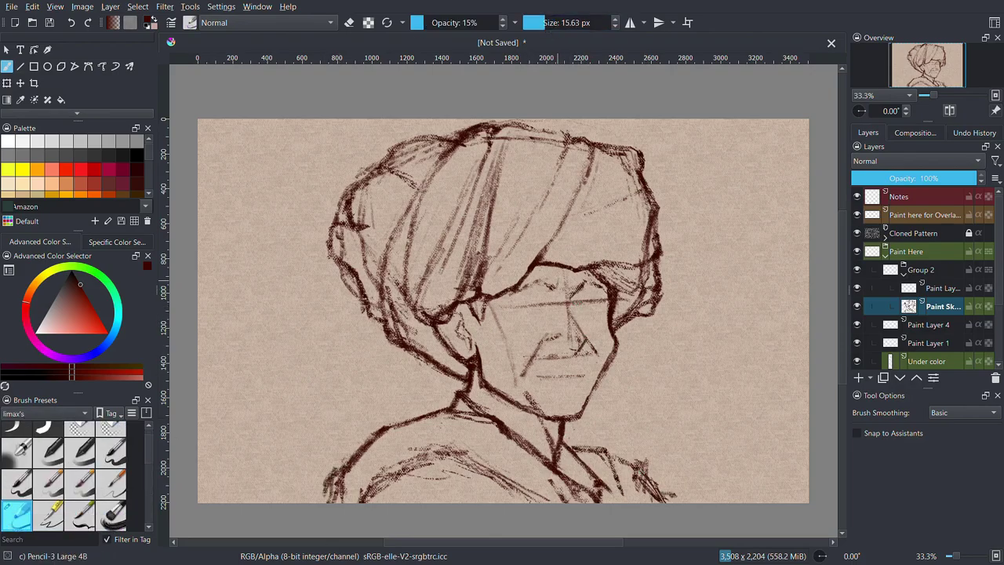
With the wet brush shrunk, outline the nose and add a short stroke on the face's right side
key(slash)
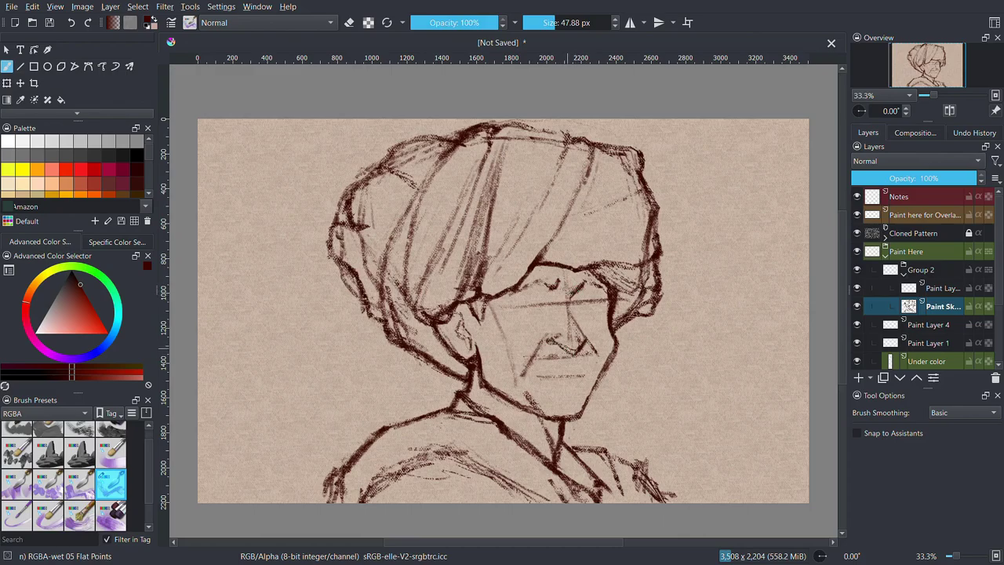
drag(558, 339, 516, 382)
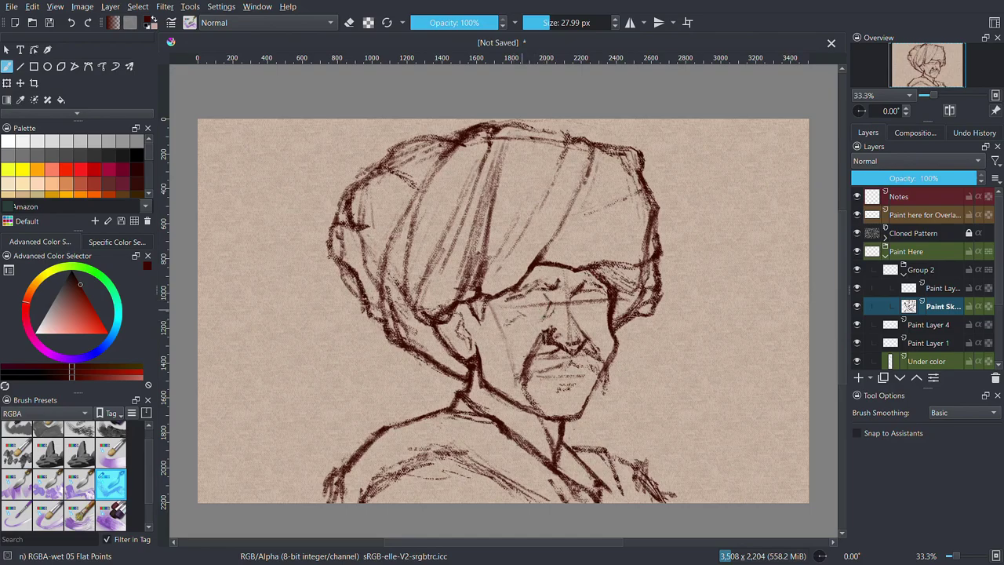
drag(631, 309, 618, 326)
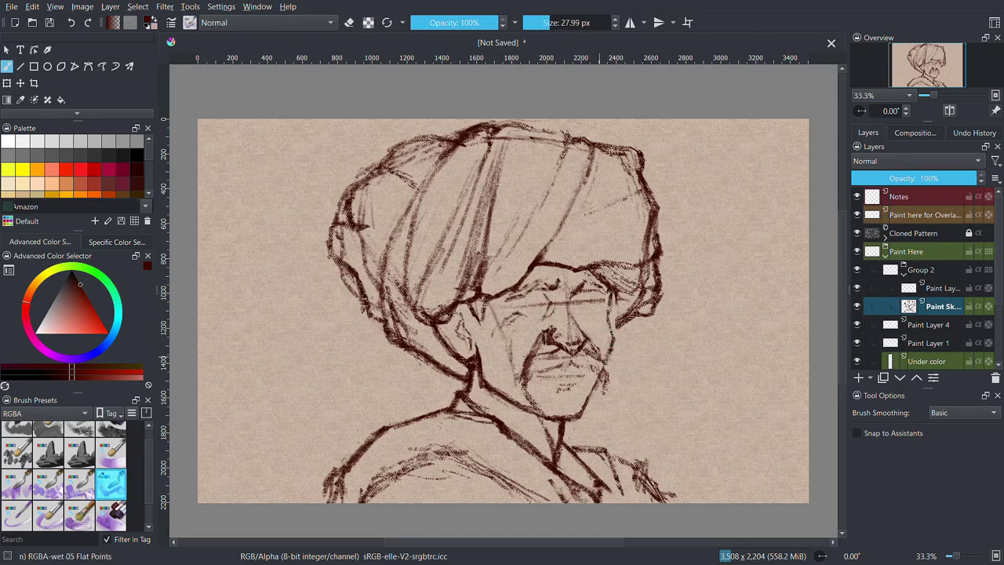
key(e)
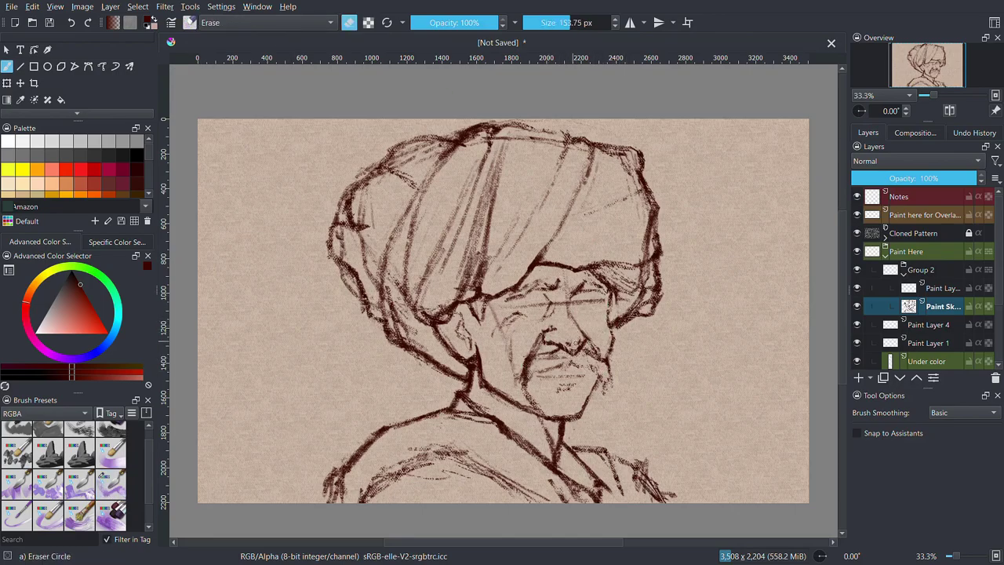
key(e)
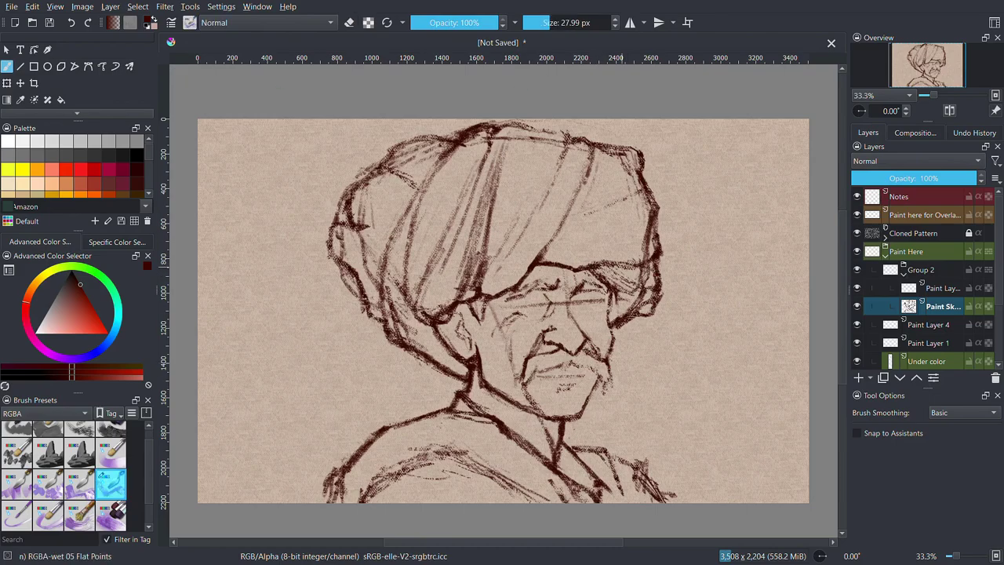
Darken the right edge of the turban brim in dark brown
drag(613, 273, 665, 287)
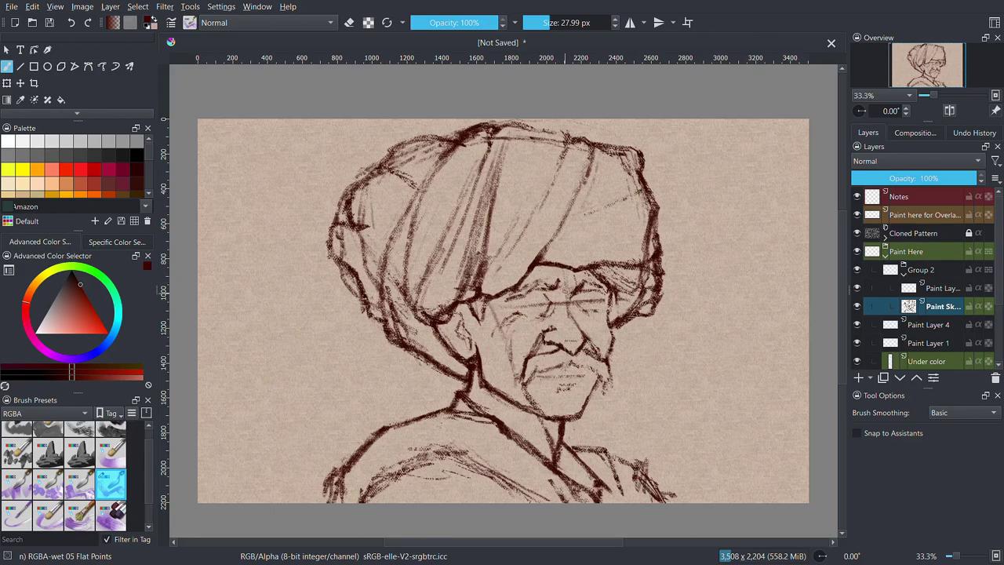
key(e)
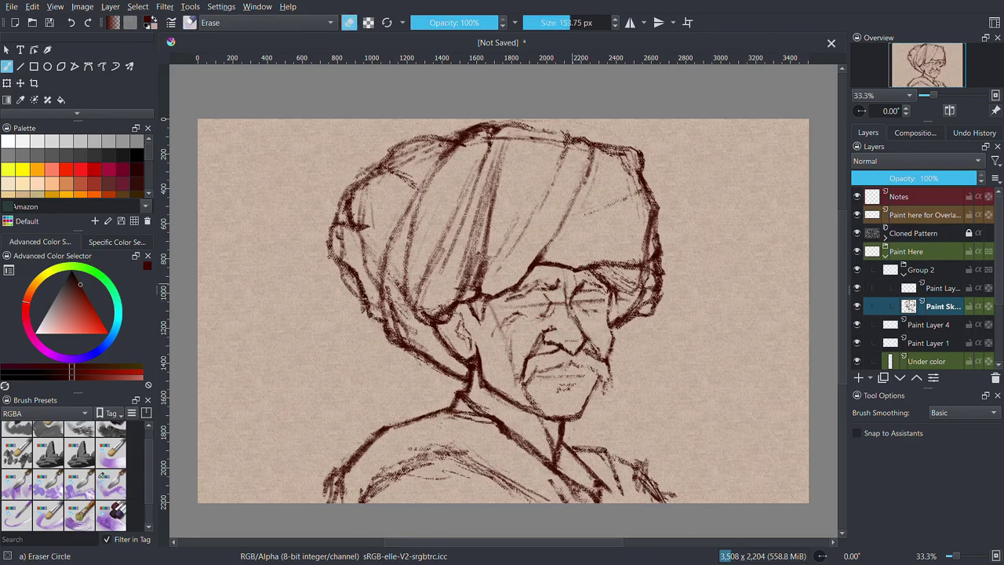
click(110, 484)
scroll(566, 314, up, 2)
scroll(567, 314, up, 1)
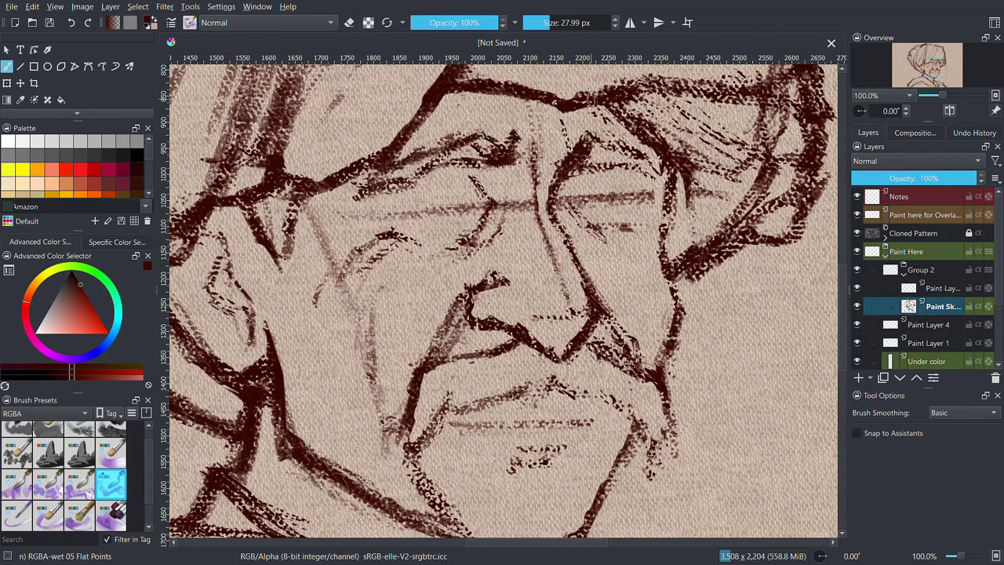
scroll(567, 201, down, 3)
Enlarge the brush slightly and sketch lines around the shoulders and left arm
key(bracketright)
mouse_move(322, 455)
mouse_down()
mouse_move(367, 441)
mouse_move(405, 444)
mouse_move(476, 386)
mouse_up()
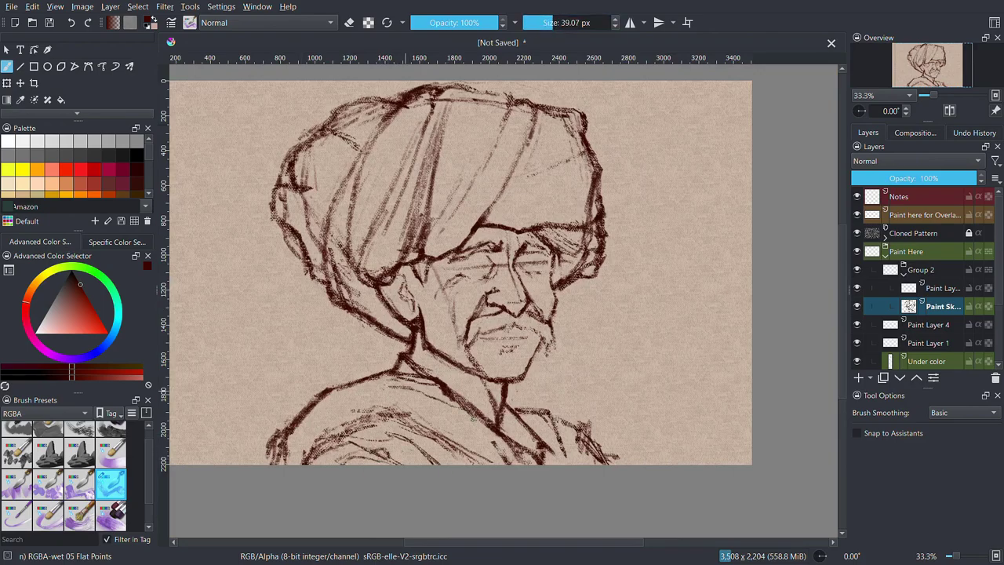
drag(423, 415, 463, 405)
drag(314, 432, 378, 410)
drag(285, 464, 318, 420)
drag(320, 423, 408, 408)
drag(306, 448, 367, 419)
Finish the left arm and add faint lines across the chest and shoulders
drag(369, 438, 434, 414)
drag(270, 464, 294, 422)
drag(303, 414, 345, 382)
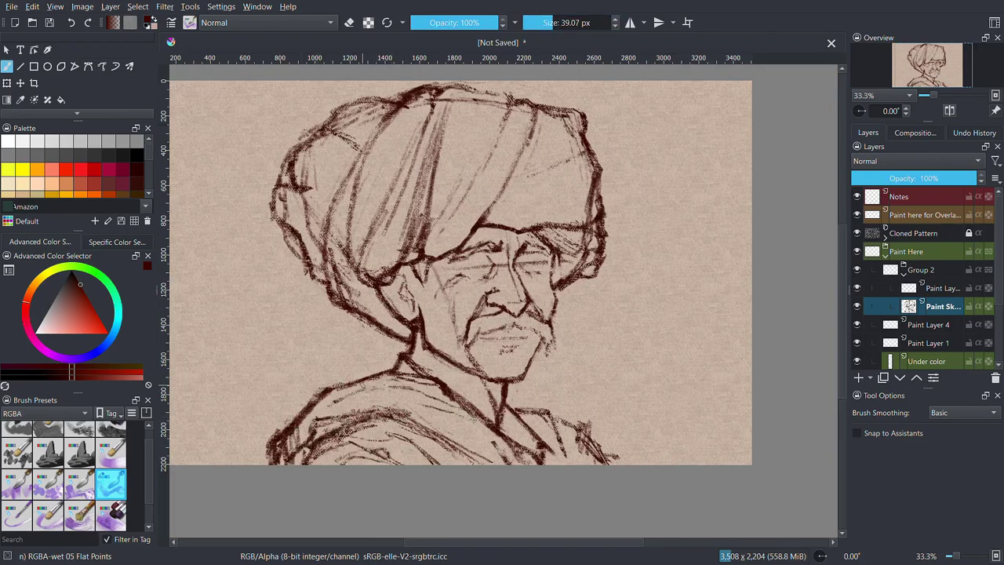
drag(429, 419, 501, 389)
drag(483, 464, 507, 435)
mouse_move(413, 464)
mouse_down()
mouse_move(442, 440)
mouse_move(411, 437)
mouse_up()
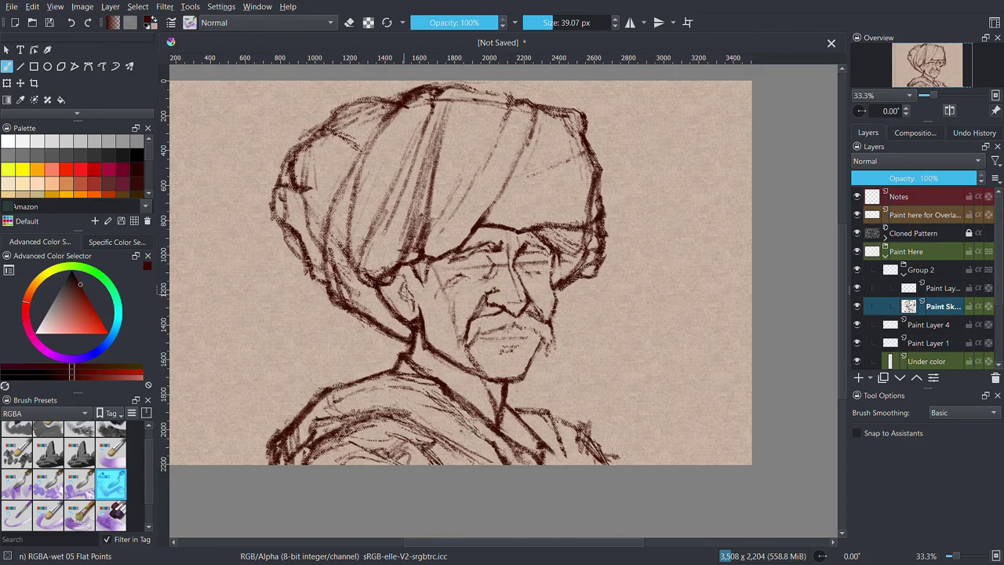
Draw a dark upper eyelid line and refine the right eye's lines
scroll(518, 271, up, 5)
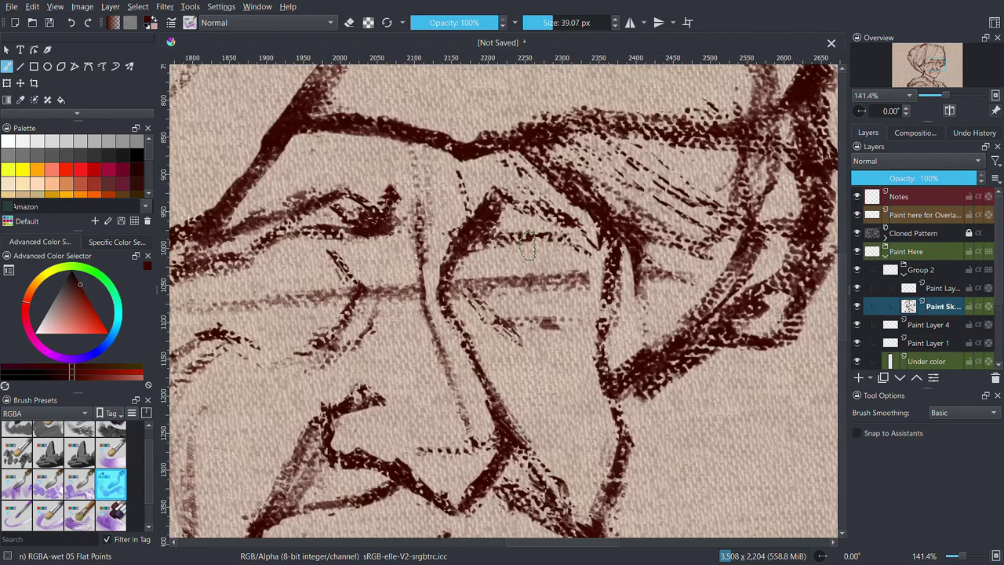
drag(519, 262, 598, 324)
drag(541, 274, 455, 304)
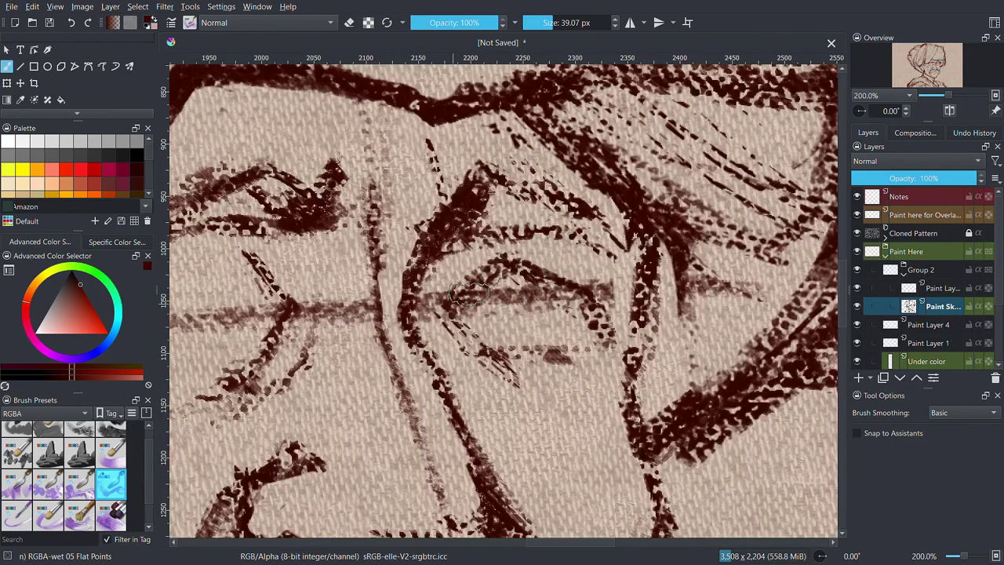
drag(519, 246, 469, 298)
drag(604, 328, 452, 361)
Draw the left eye's upper and lower lids
scroll(683, 298, down, 3)
drag(439, 276, 502, 312)
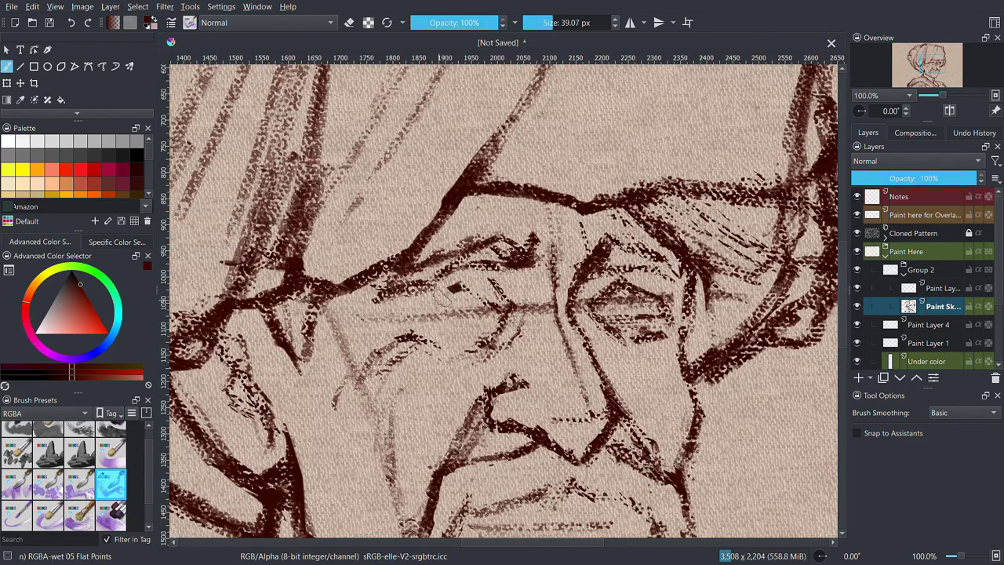
mouse_move(471, 283)
mouse_down()
mouse_move(392, 334)
mouse_move(502, 342)
mouse_up()
mouse_move(429, 354)
mouse_down()
mouse_move(487, 351)
mouse_move(369, 392)
mouse_up()
scroll(502, 314, down, 3)
scroll(504, 336, up, 3)
Sketch the drooping mustache, mouth and chin strokes
drag(369, 353, 408, 399)
drag(655, 392, 676, 418)
drag(455, 361, 538, 399)
drag(605, 357, 534, 401)
scroll(502, 298, down, 3)
scroll(502, 299, up, 3)
Add more lip strokes and strengthen the top-left turban outline
drag(437, 275, 419, 301)
drag(488, 300, 547, 268)
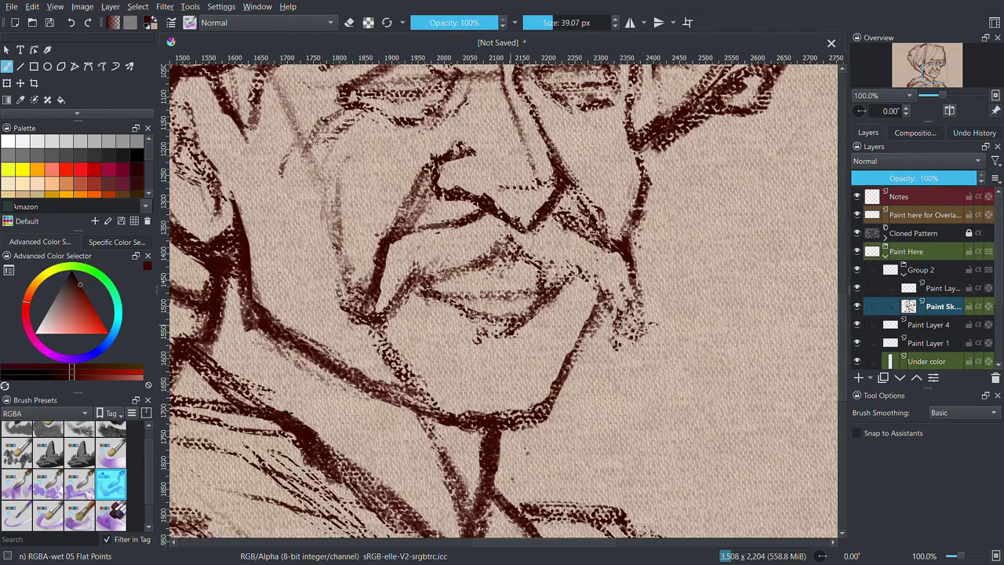
scroll(502, 298, down, 3)
scroll(503, 298, up, 2)
drag(424, 116, 365, 156)
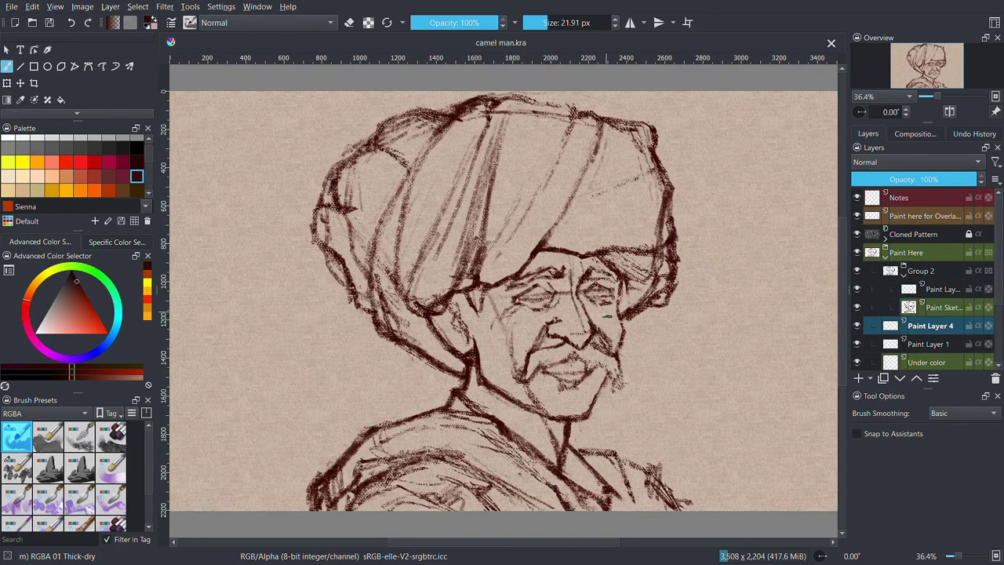
Block in grey shading over the face, cheek, right eye, mustache and chin
drag(549, 259, 470, 343)
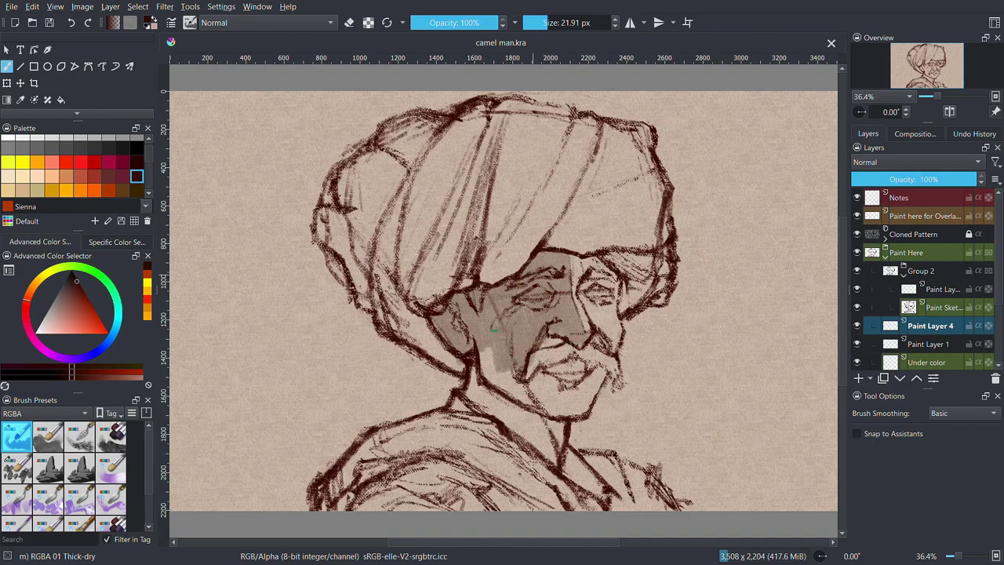
drag(470, 342, 469, 463)
drag(589, 289, 596, 278)
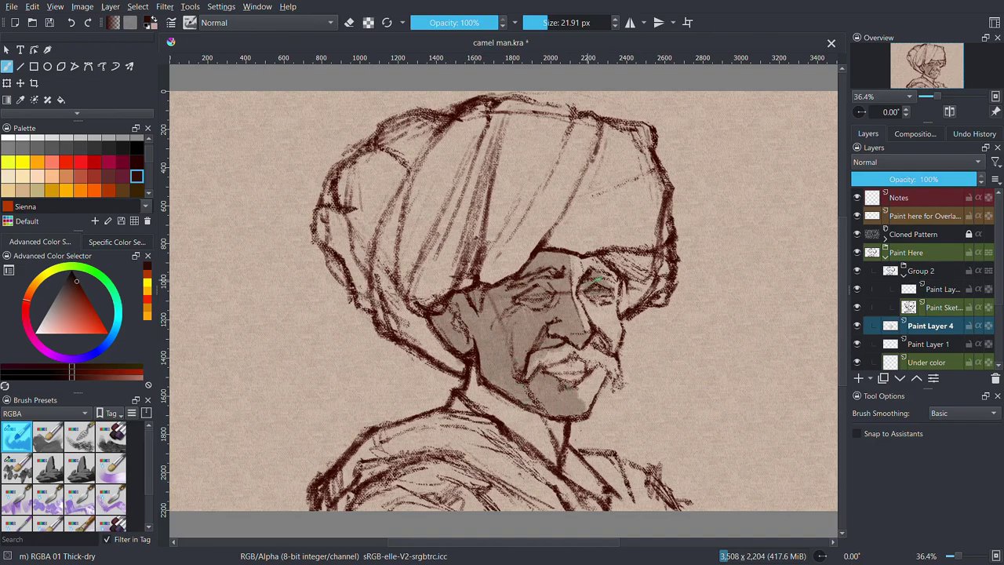
drag(472, 384, 538, 439)
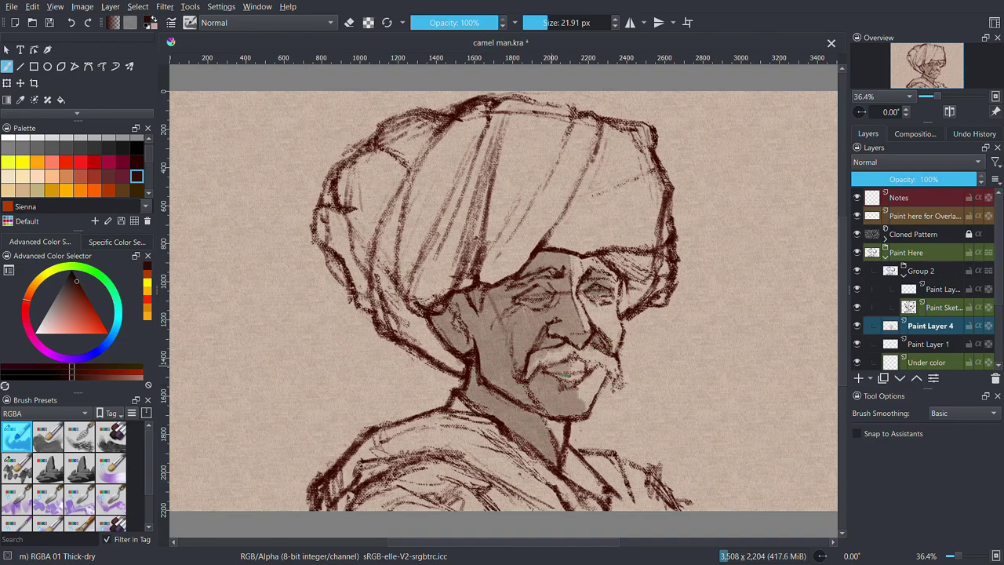
drag(588, 353, 561, 373)
Shade under the turban, its central fold and its left side in grey
drag(616, 242, 659, 306)
mouse_move(488, 166)
mouse_down()
mouse_move(473, 252)
mouse_move(573, 244)
mouse_up()
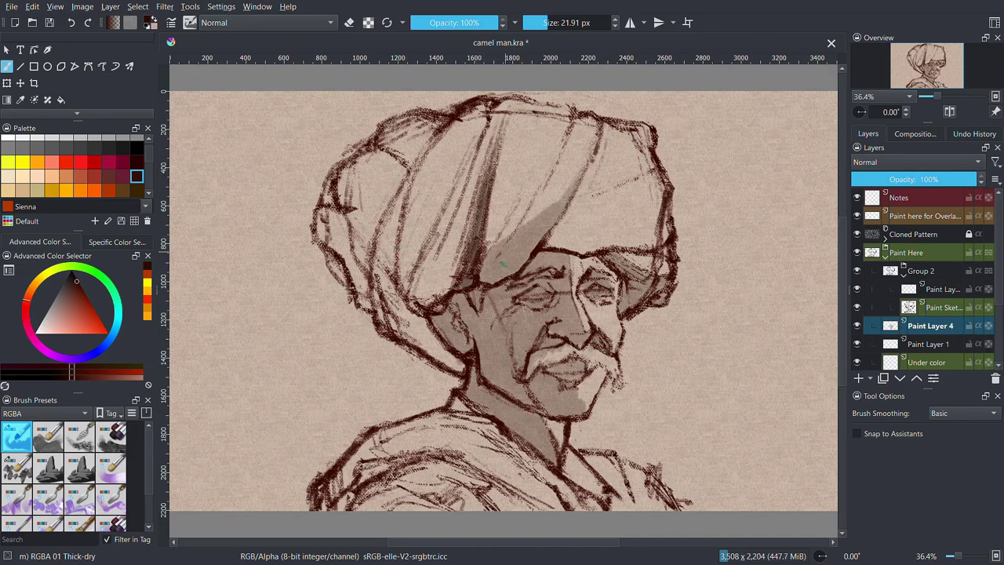
mouse_move(392, 196)
mouse_down()
mouse_move(424, 345)
mouse_move(429, 233)
mouse_move(455, 267)
mouse_up()
drag(486, 157, 416, 299)
mouse_move(408, 185)
mouse_down()
mouse_move(392, 133)
mouse_move(354, 204)
mouse_move(368, 228)
mouse_move(345, 299)
mouse_move(328, 238)
mouse_up()
Shade the left shoulder, collar and chest, darkening the lower-left area
drag(376, 463, 361, 480)
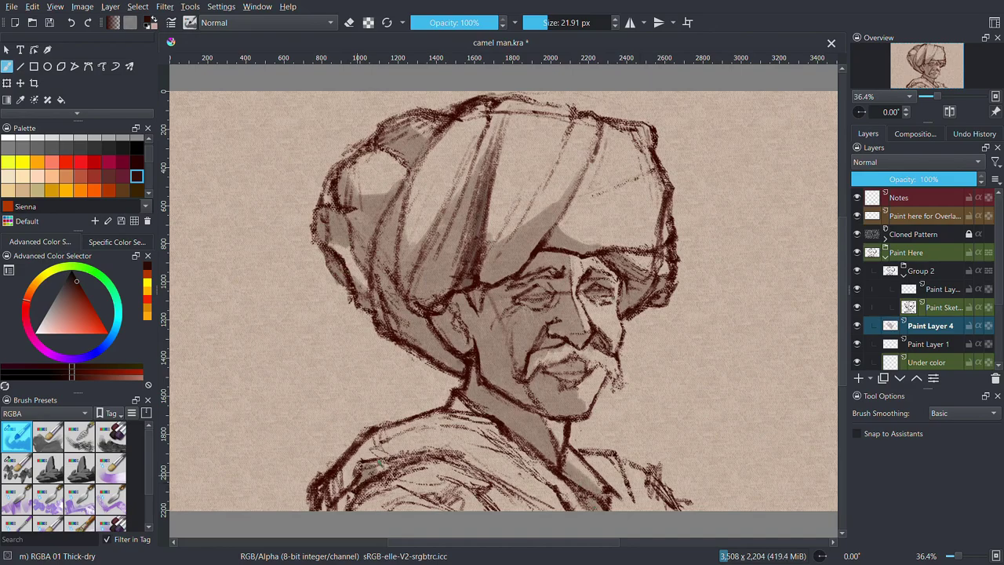
drag(423, 455, 322, 502)
drag(357, 435, 441, 466)
mouse_move(406, 506)
mouse_down()
mouse_move(439, 427)
mouse_move(540, 473)
mouse_up()
mouse_move(365, 471)
mouse_down()
mouse_move(338, 506)
mouse_move(400, 463)
mouse_up()
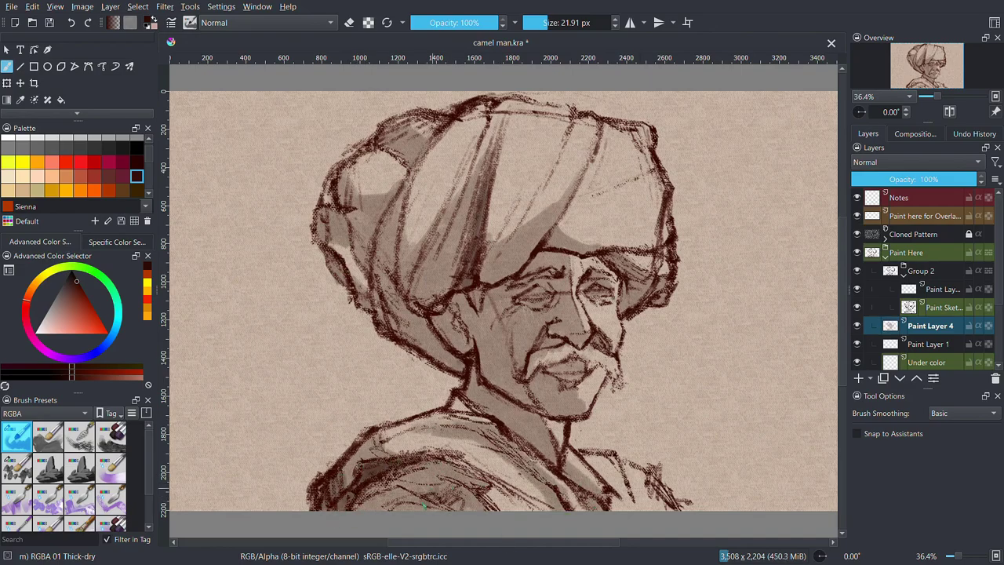
drag(440, 494, 404, 497)
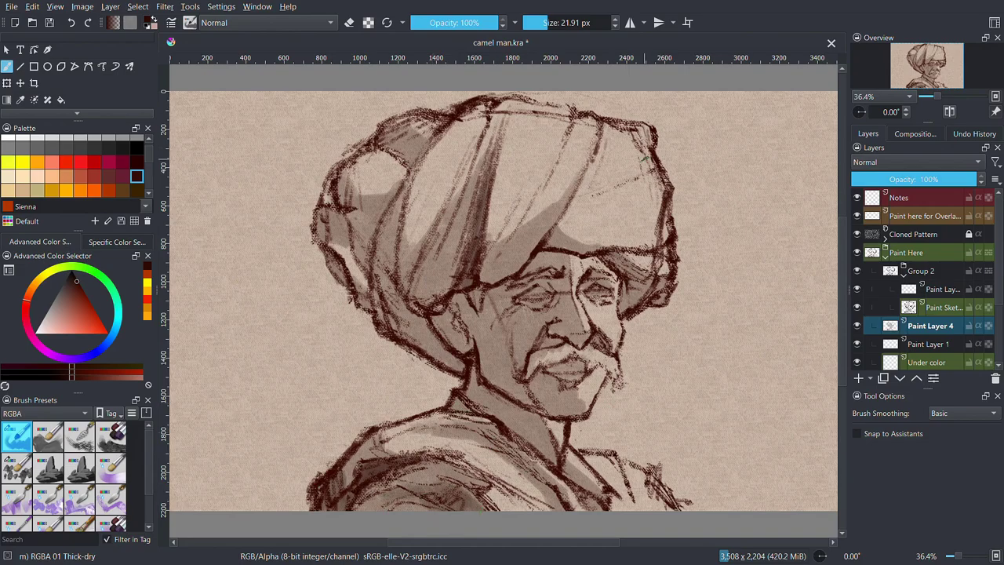
Shade the turban's right side and lower right chest, then select Dark deep Red
drag(608, 186, 637, 171)
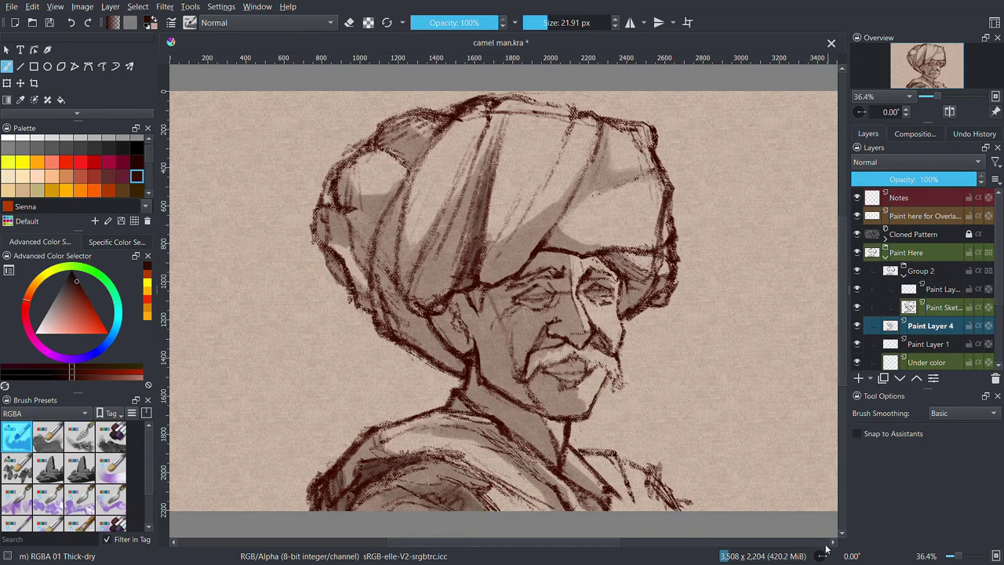
drag(632, 492, 613, 510)
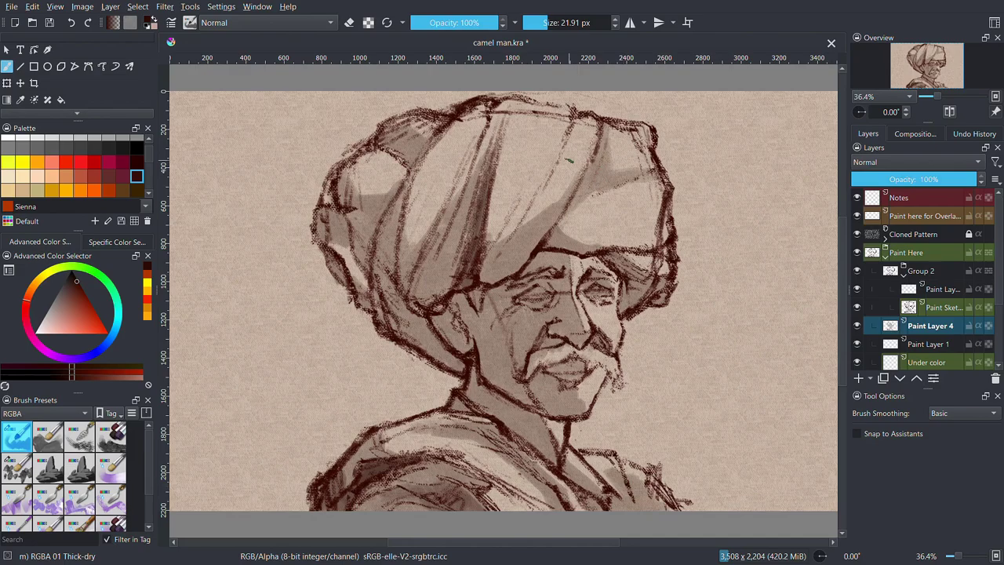
drag(399, 423, 370, 436)
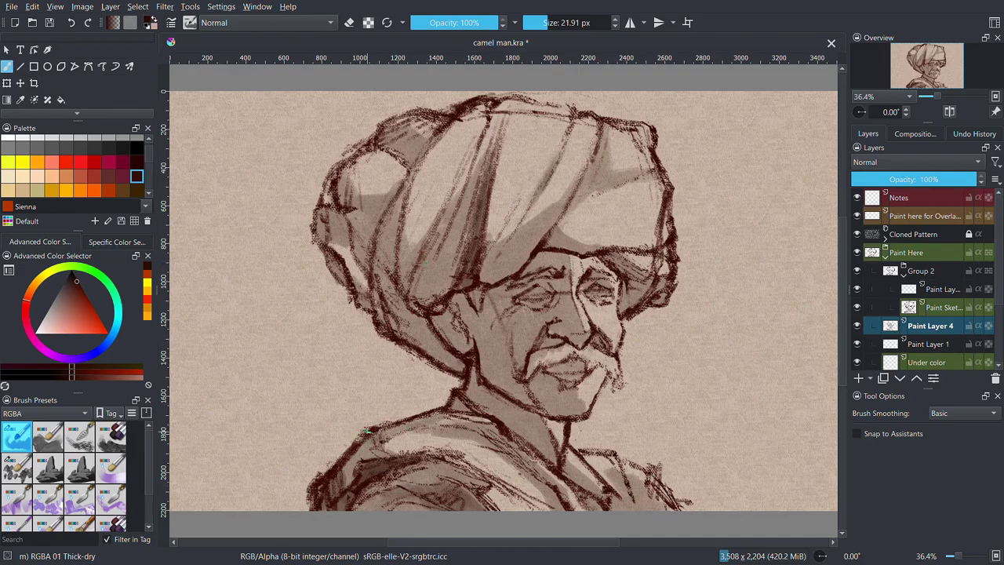
ctrl+click(378, 137)
Try dark red, crimson and English-red strokes on the turban, then undo them
drag(397, 148, 411, 182)
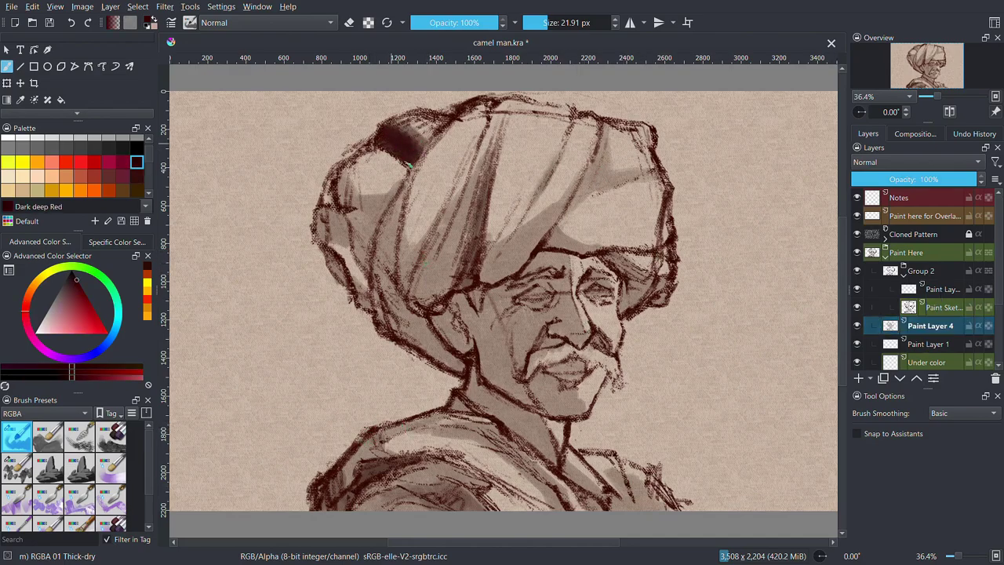
mouse_move(339, 179)
mouse_down()
mouse_move(385, 202)
mouse_move(362, 258)
mouse_move(318, 227)
mouse_move(332, 178)
mouse_up()
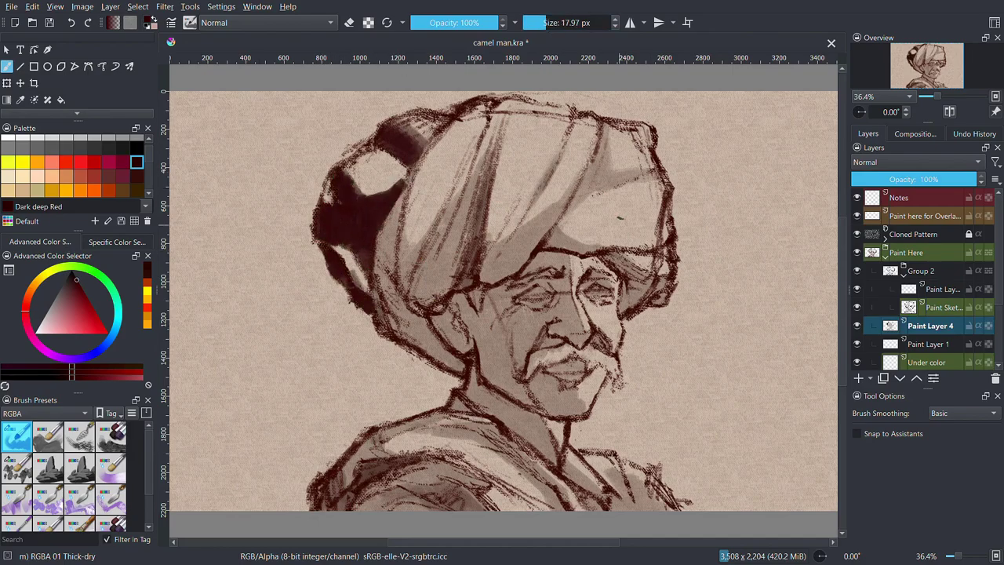
ctrl+click(359, 149)
drag(361, 192, 405, 168)
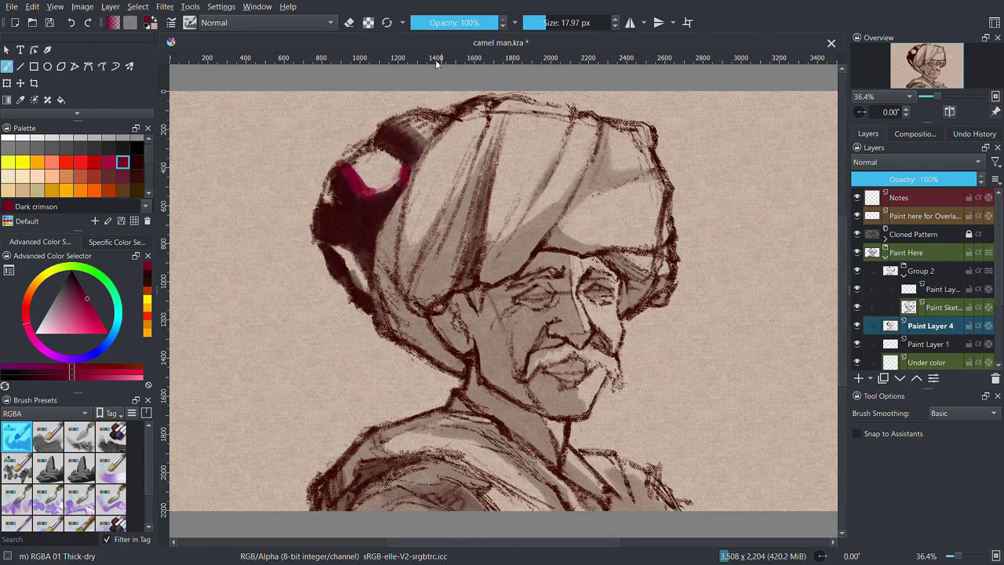
click(93, 161)
mouse_move(384, 134)
mouse_down()
mouse_move(444, 117)
mouse_move(362, 155)
mouse_move(360, 189)
mouse_up()
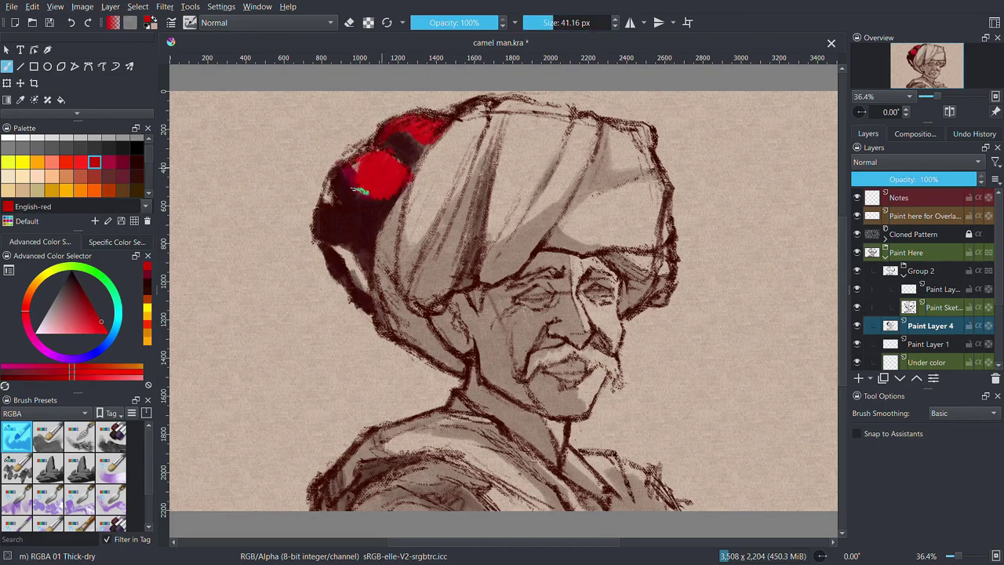
key(ctrl+z)
key(ctrl+z)
Paint a bright red patch across the turban's left fold and undo it
key(ctrl+z)
key(ctrl+z)
key(ctrl+z)
drag(480, 147, 427, 265)
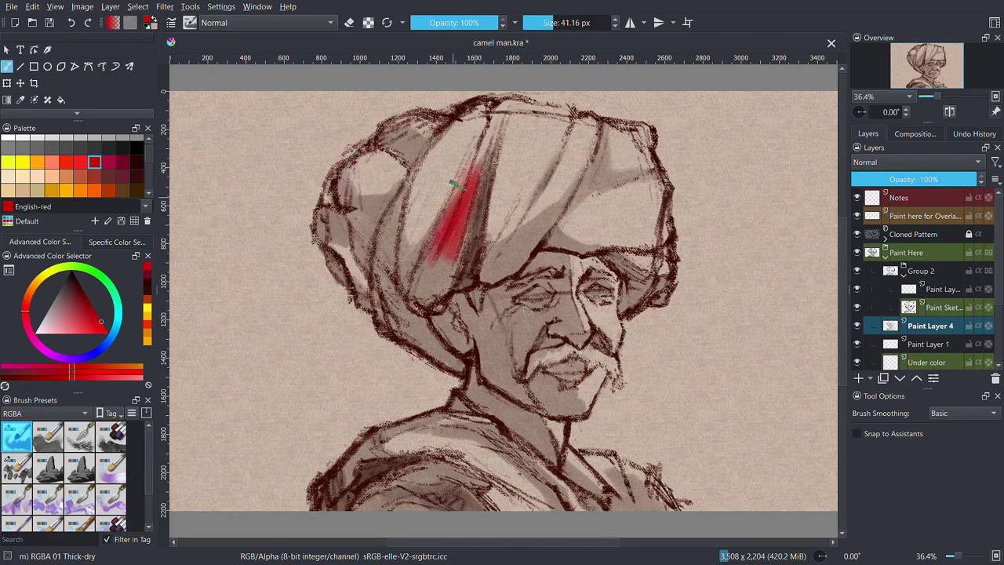
drag(471, 169, 404, 306)
drag(487, 125, 416, 259)
key(ctrl+z)
key(ctrl+z)
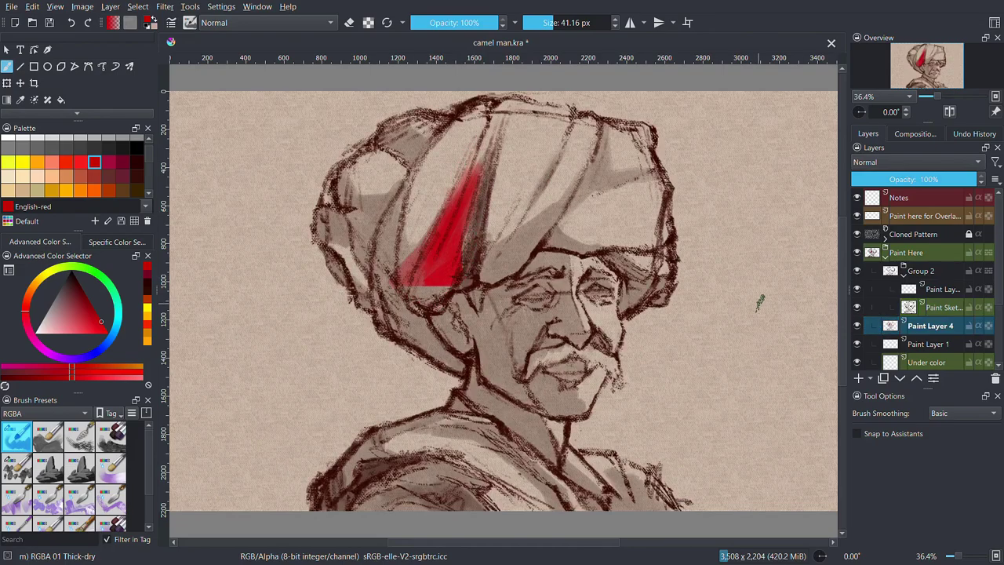
key(ctrl+z)
Shade the turban's central and left folds with dark brown strokes
drag(496, 146, 463, 287)
drag(397, 208, 379, 274)
drag(412, 184, 379, 275)
Paint dark crimson and Deep carmine strokes down the turban's left fold
click(123, 162)
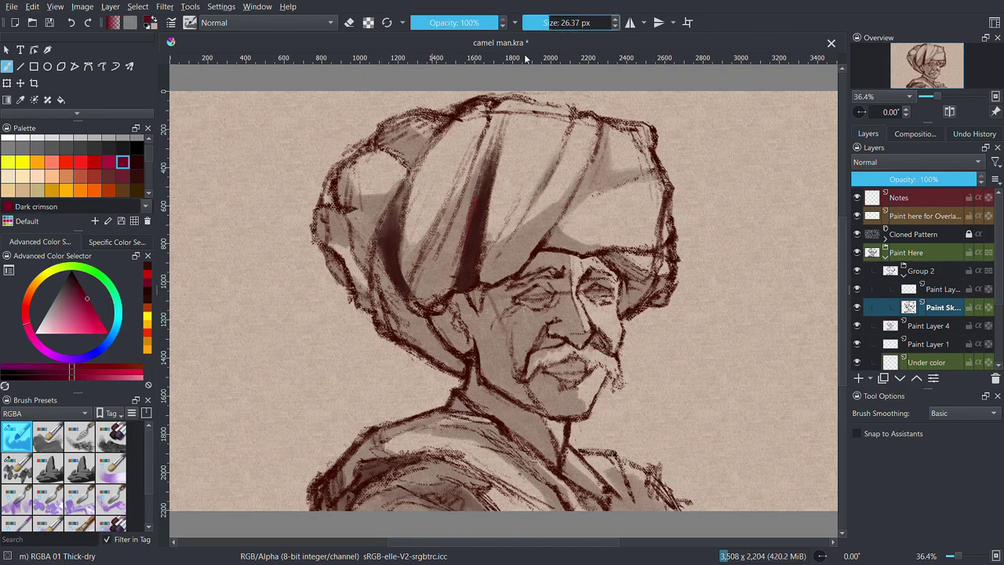
drag(471, 205, 416, 308)
drag(439, 230, 402, 286)
scroll(99, 168, down, 2)
click(123, 181)
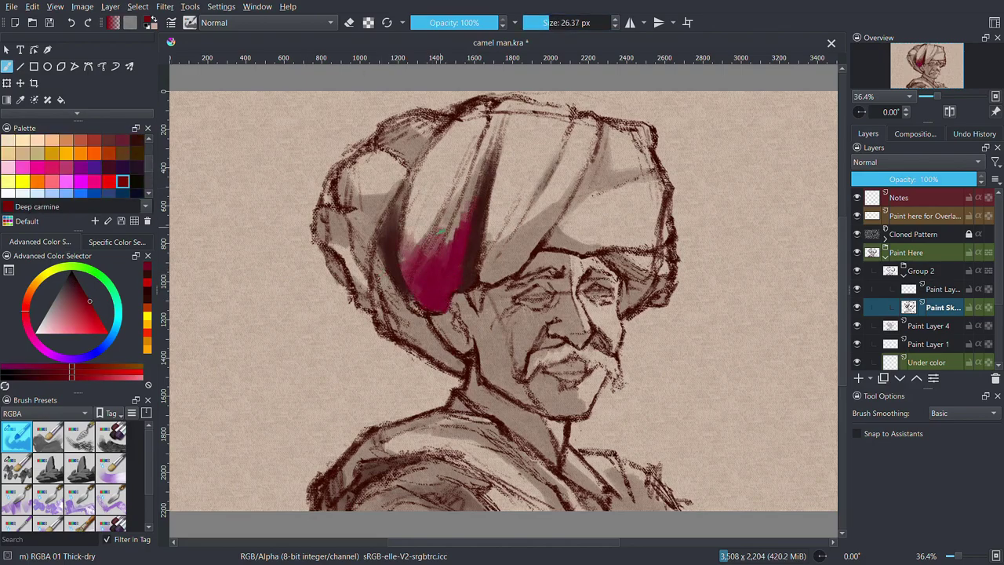
drag(465, 201, 439, 265)
drag(480, 155, 455, 235)
drag(427, 188, 402, 291)
drag(453, 130, 430, 300)
In orange-red, paint the left fold and bands across the turban's top and upper right
click(92, 314)
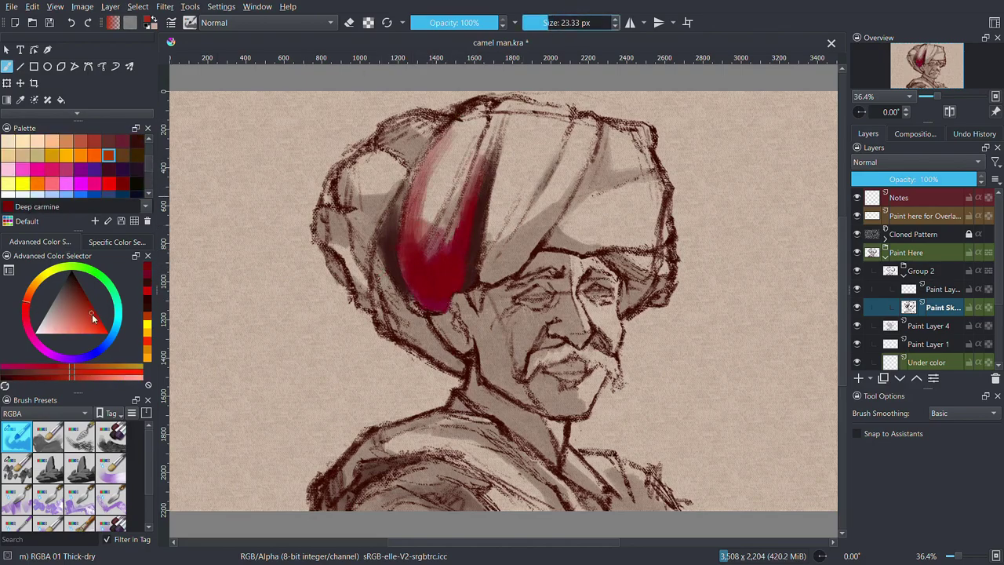
drag(437, 201, 411, 267)
drag(460, 118, 405, 235)
mouse_move(507, 232)
mouse_down()
mouse_move(488, 273)
mouse_move(584, 174)
mouse_up()
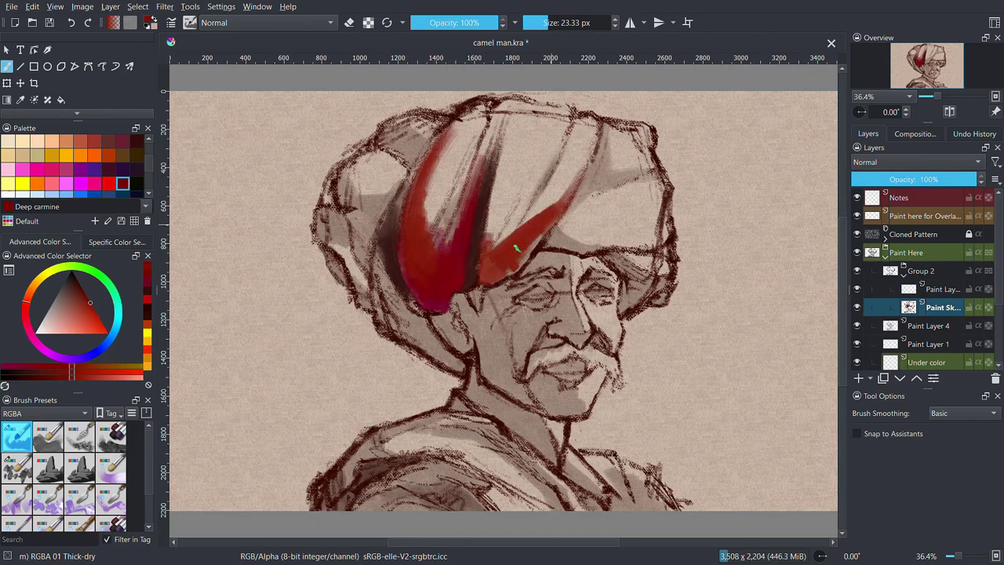
drag(541, 231, 483, 279)
mouse_move(573, 188)
mouse_down()
mouse_move(608, 127)
mouse_move(564, 220)
mouse_up()
mouse_move(655, 173)
mouse_down()
mouse_move(591, 190)
mouse_move(557, 231)
mouse_up()
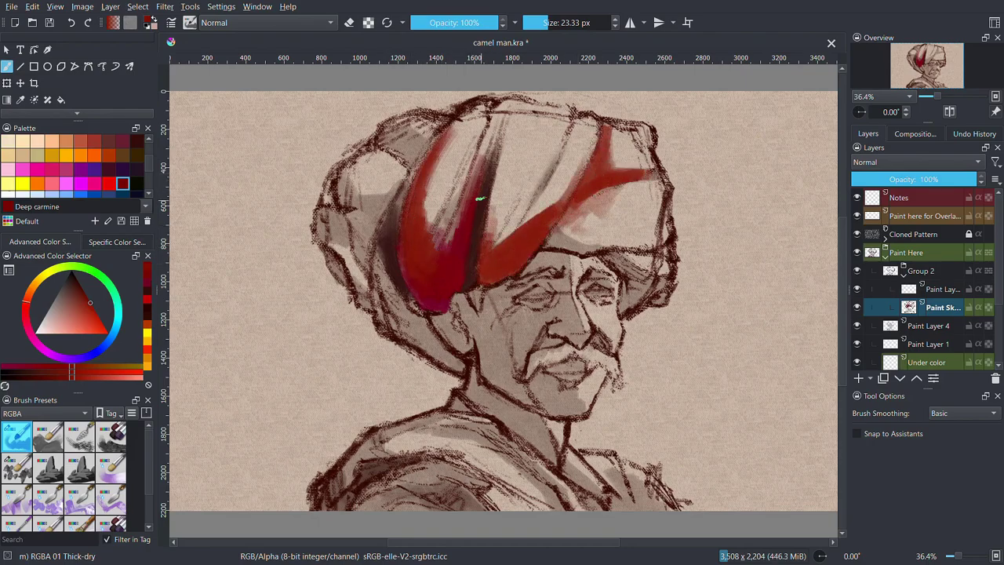
Fill the left fold and turban top centre in red, joining the fold to the right arm
drag(514, 180, 490, 243)
drag(457, 201, 427, 258)
drag(467, 131, 420, 228)
mouse_move(433, 188)
mouse_down()
mouse_move(482, 98)
mouse_move(443, 236)
mouse_up()
drag(501, 117, 455, 192)
drag(494, 98, 552, 130)
drag(537, 173, 491, 247)
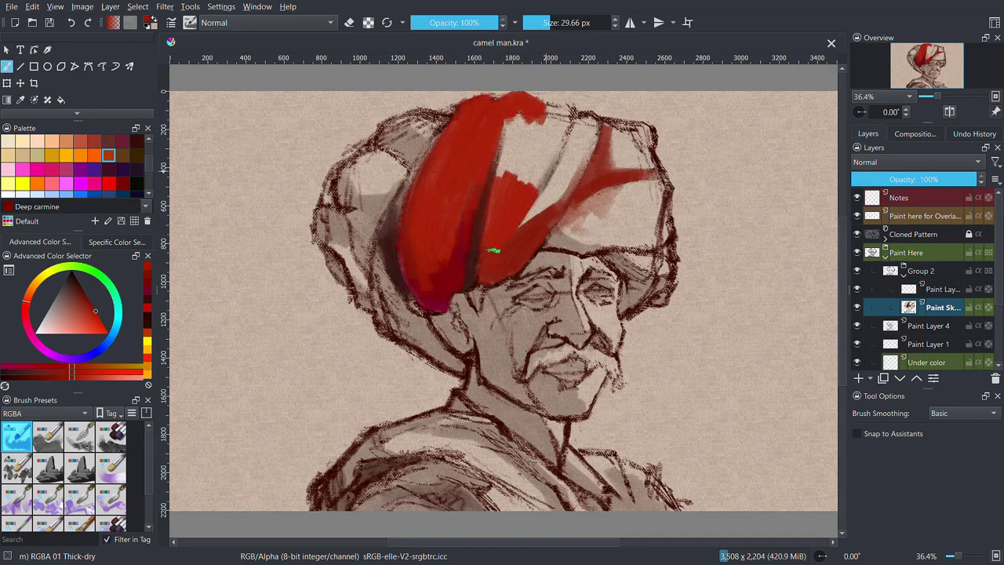
mouse_move(498, 197)
mouse_down()
mouse_move(530, 114)
mouse_move(521, 196)
mouse_up()
Cover the pale gaps at the turban's top right and top-left, and redden its right side
drag(573, 101, 526, 193)
mouse_move(571, 122)
mouse_down()
mouse_move(519, 224)
mouse_move(567, 179)
mouse_move(512, 205)
mouse_up()
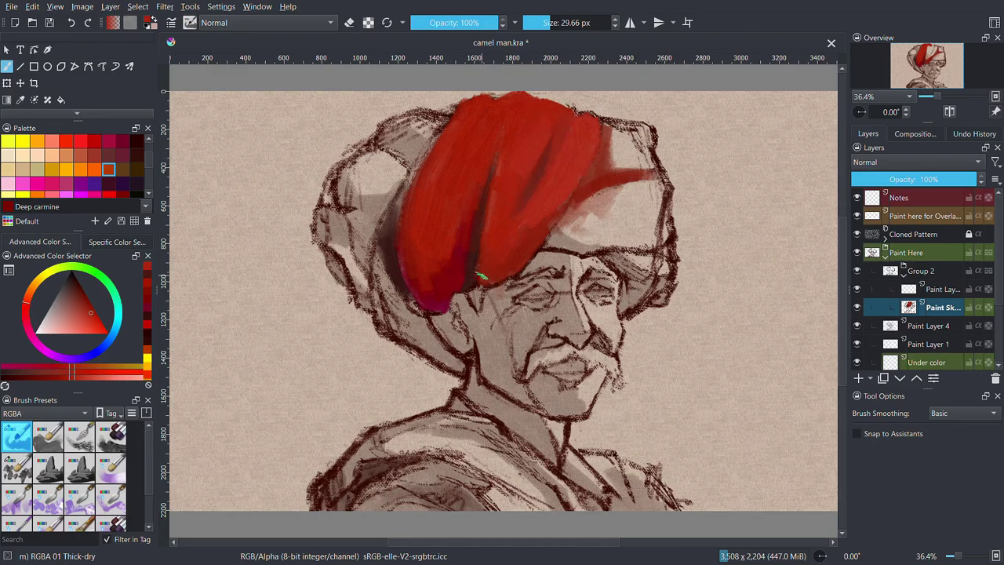
drag(616, 124, 598, 161)
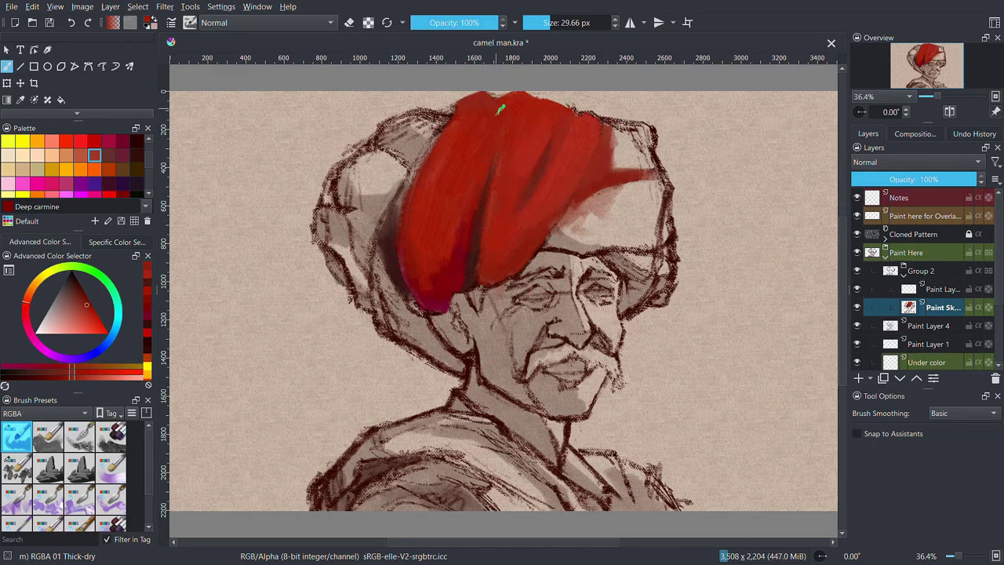
drag(441, 125, 367, 157)
click(94, 141)
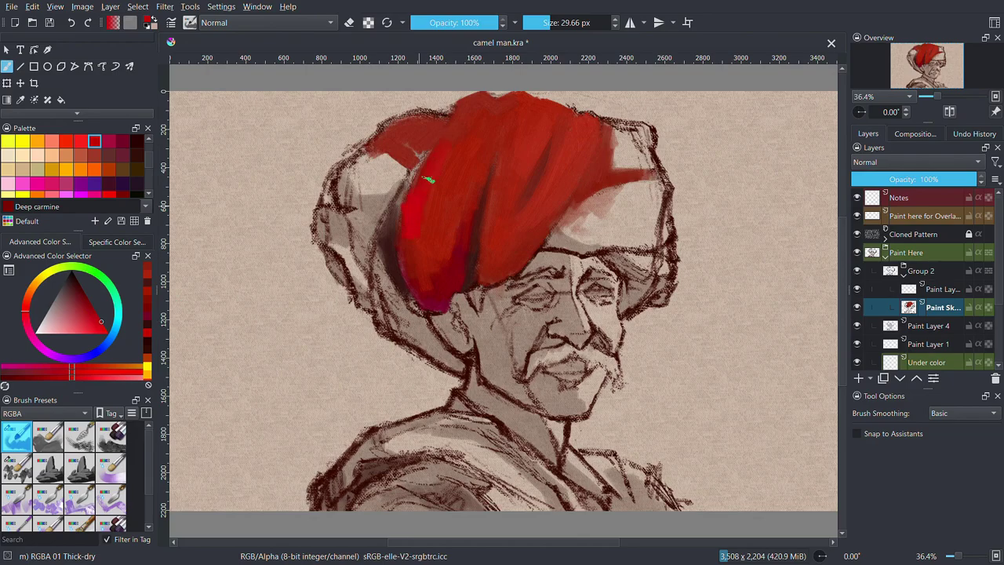
drag(432, 151, 415, 196)
mouse_move(588, 242)
mouse_down()
mouse_move(542, 251)
mouse_move(627, 196)
mouse_move(572, 209)
mouse_up()
Repaint the turban's left fold and upper-left edge in darker crimson
ctrl+click(572, 208)
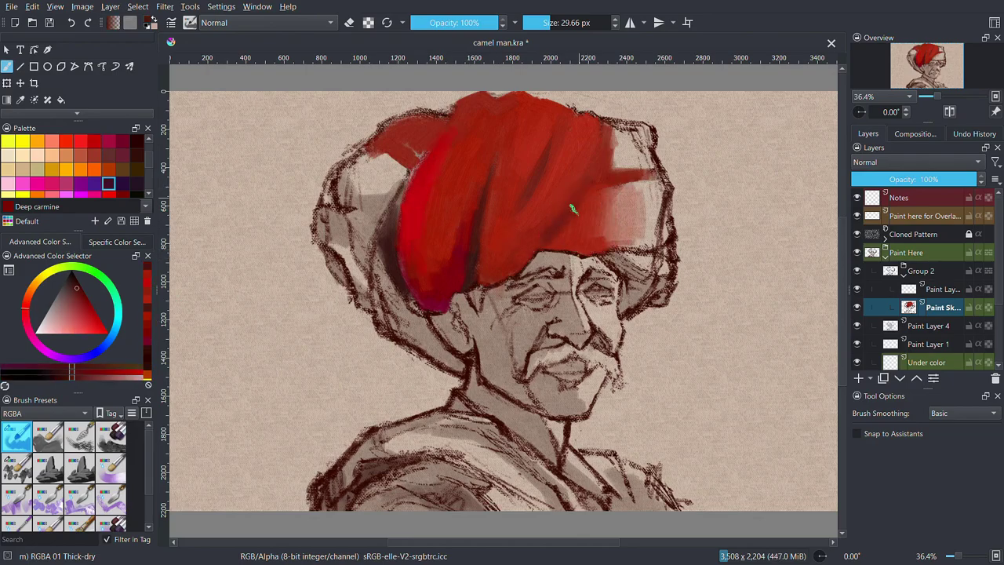
drag(431, 271, 451, 298)
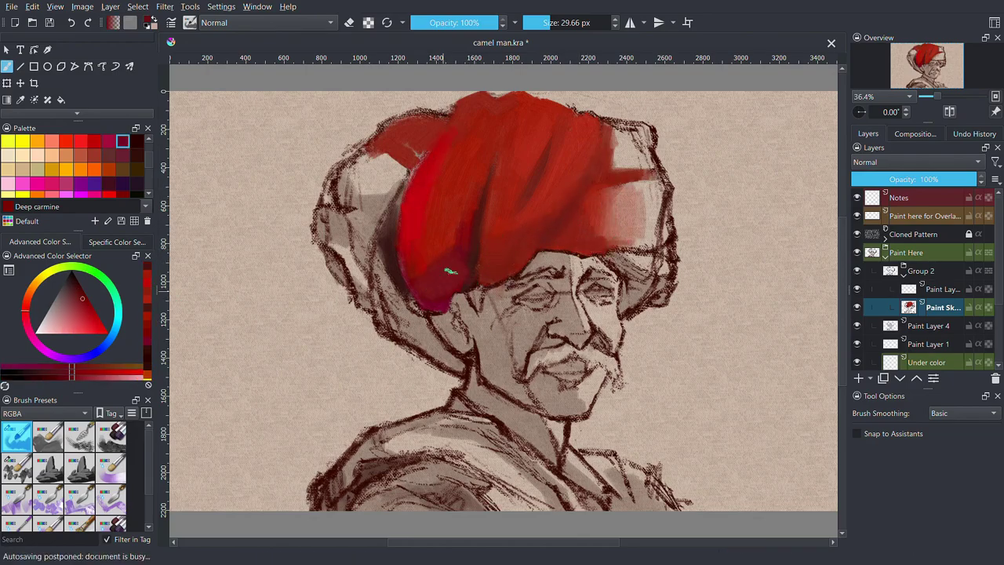
ctrl+click(383, 296)
drag(384, 296, 469, 369)
mouse_move(346, 181)
mouse_down()
mouse_move(408, 160)
mouse_move(332, 189)
mouse_move(393, 336)
mouse_up()
Cover the pale upper-left turban and the lower right near the ear in red
ctrl+click(353, 169)
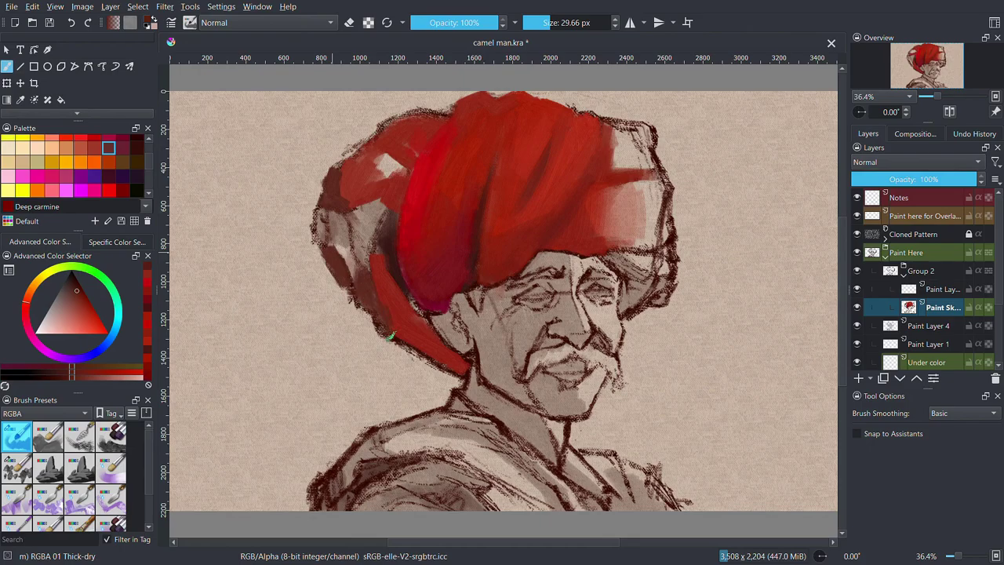
ctrl+click(391, 333)
mouse_move(368, 267)
mouse_down()
mouse_move(433, 132)
mouse_move(377, 181)
mouse_up()
mouse_move(353, 216)
mouse_down()
mouse_move(337, 259)
mouse_move(356, 282)
mouse_move(382, 225)
mouse_move(400, 283)
mouse_move(337, 226)
mouse_up()
ctrl+click(383, 218)
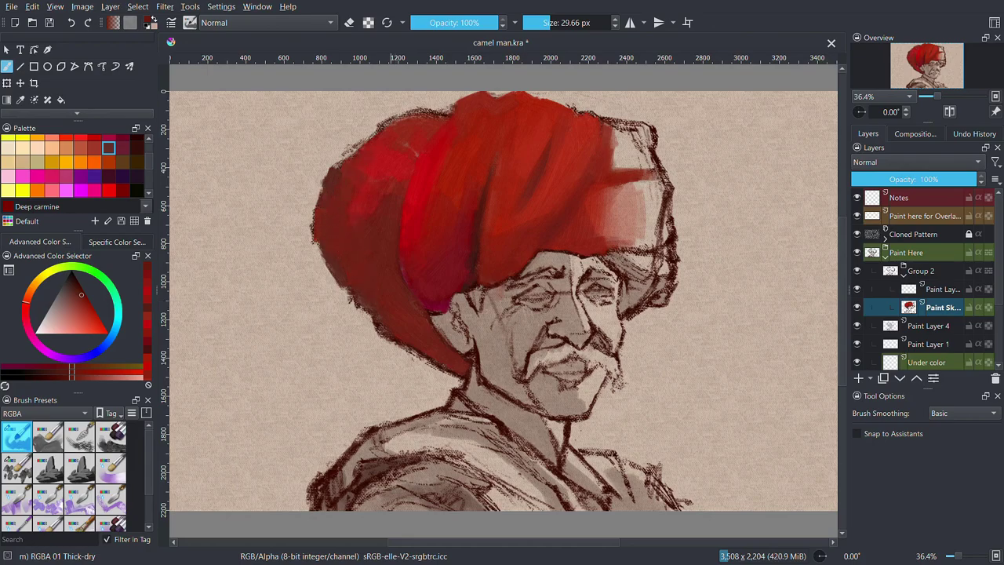
ctrl+click(545, 248)
mouse_move(553, 266)
mouse_down()
mouse_move(635, 249)
mouse_move(667, 292)
mouse_move(630, 314)
mouse_up()
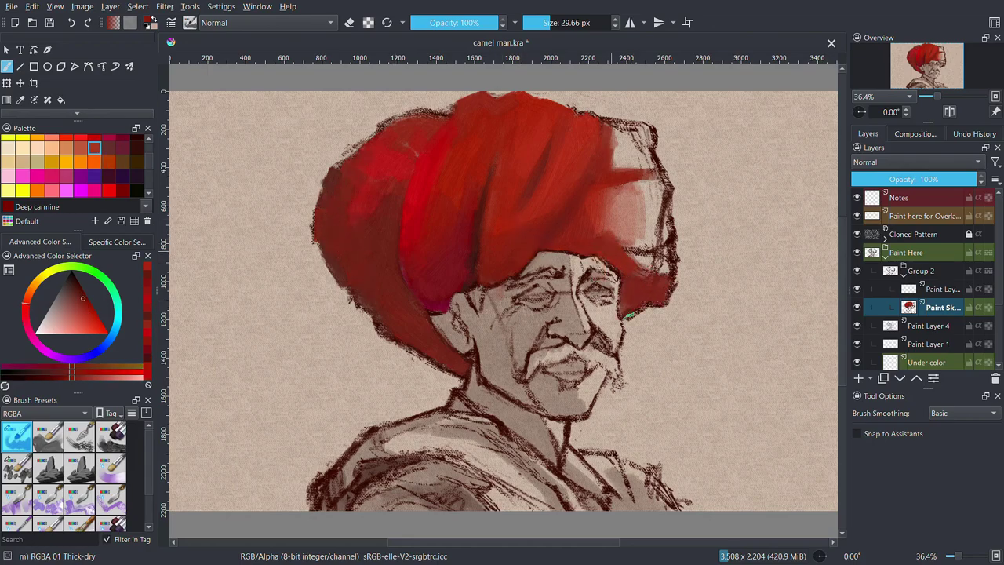
click(94, 178)
Sweep Mandarin orange strokes across the turban's centre, top and upper right
drag(549, 141, 510, 228)
drag(502, 118, 478, 181)
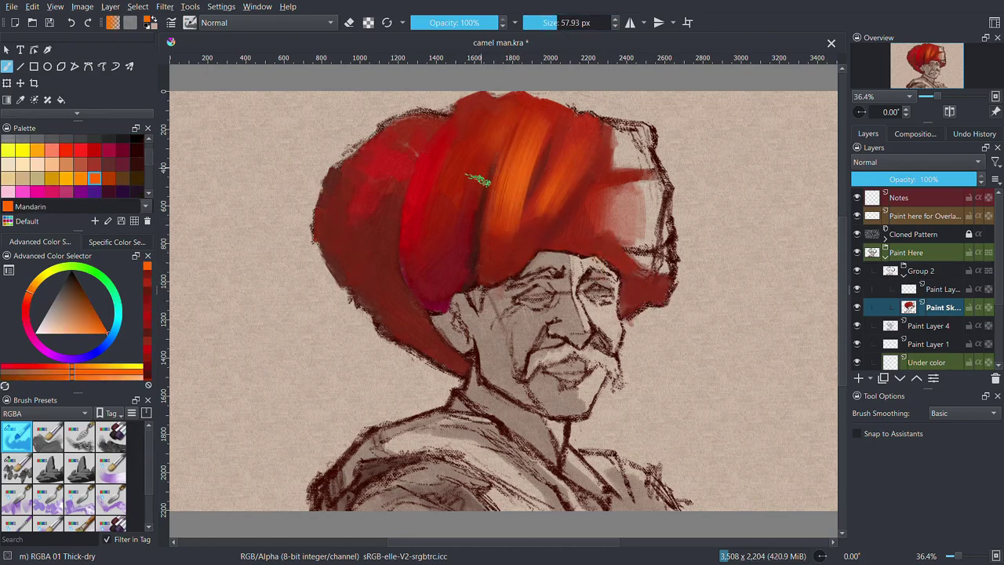
drag(514, 98, 454, 224)
drag(589, 126, 502, 259)
drag(510, 169, 527, 94)
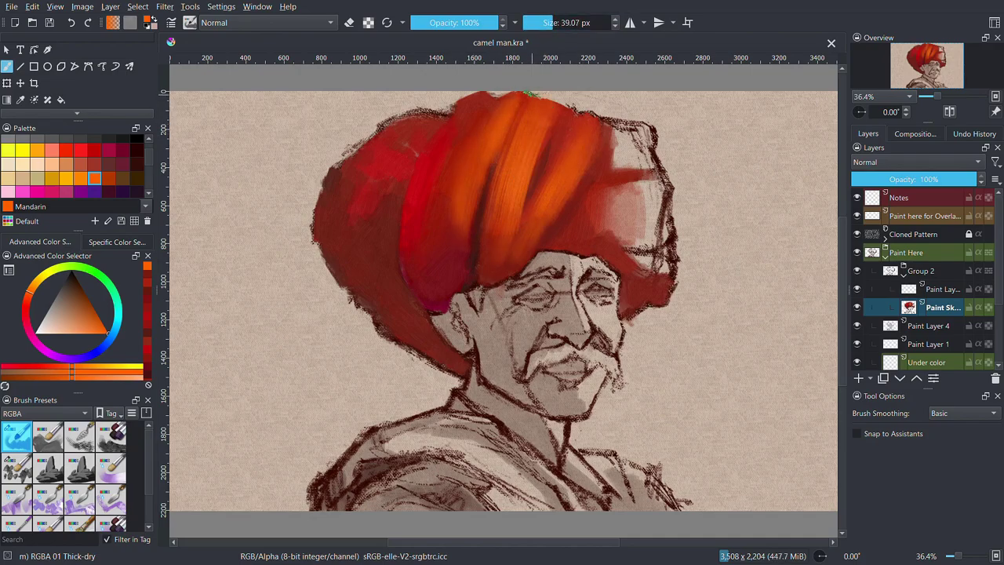
mouse_move(581, 133)
mouse_down()
mouse_move(627, 157)
mouse_move(651, 129)
mouse_up()
Add Orange to the centre and darken the turban's right side and edge with Sienna
ctrl+click(627, 112)
drag(542, 142, 517, 259)
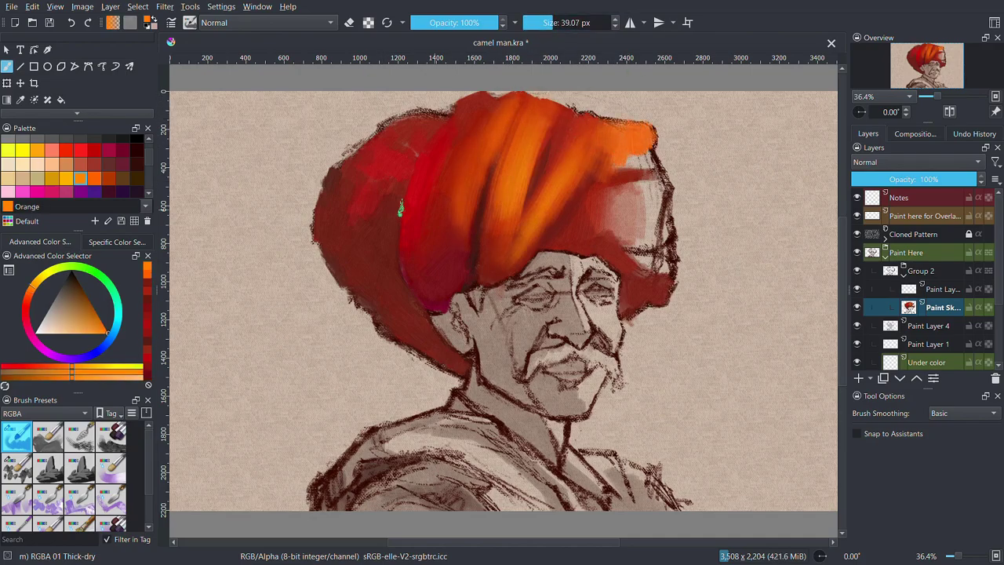
ctrl+click(400, 208)
mouse_move(570, 228)
mouse_down()
mouse_move(655, 205)
mouse_move(639, 245)
mouse_up()
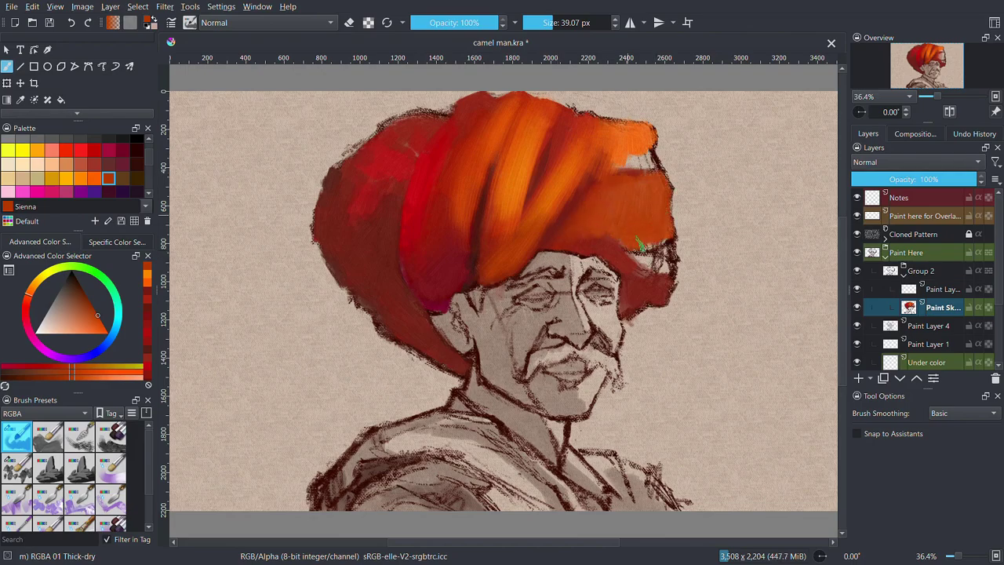
drag(630, 170, 651, 146)
drag(628, 259, 661, 236)
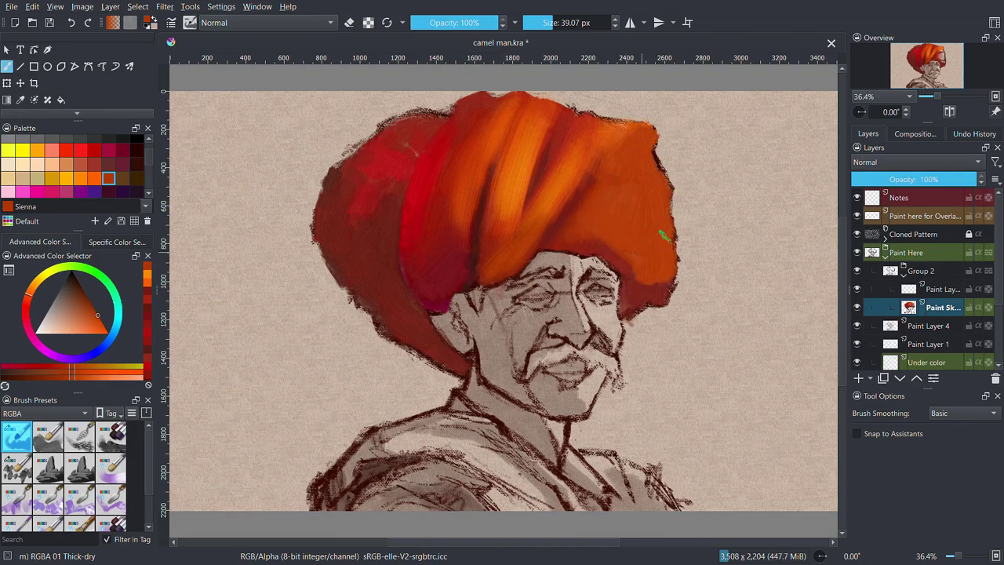
Paint bright orange over the turban's middle and right, then select the RGBA-wet 04 Flat Dirty Tilt brush
ctrl+click(444, 104)
drag(444, 105, 424, 259)
drag(415, 141, 441, 171)
mouse_move(575, 195)
mouse_down()
mouse_move(663, 188)
mouse_move(651, 169)
mouse_move(676, 239)
mouse_move(604, 274)
mouse_up()
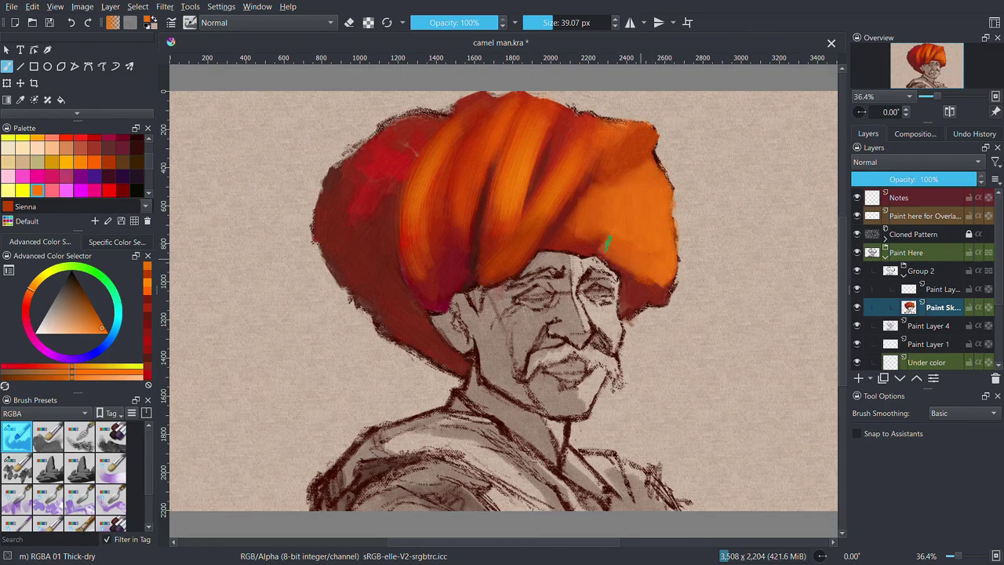
drag(581, 235, 640, 149)
click(93, 496)
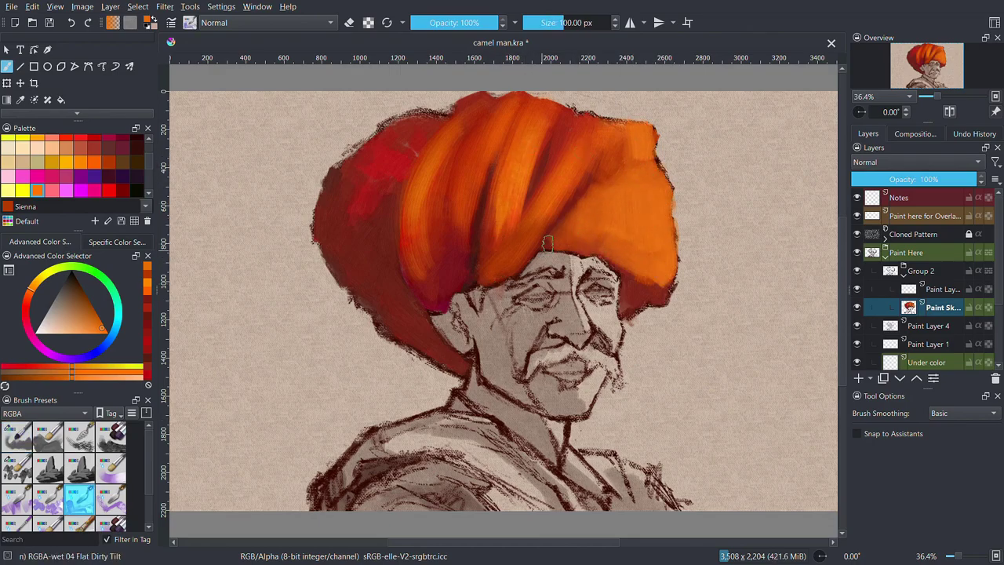
Paint dark red strokes down the turban's central and left folds, resizing the brush between 55 and 104 px
key(k)
key(k)
key(k)
key(k)
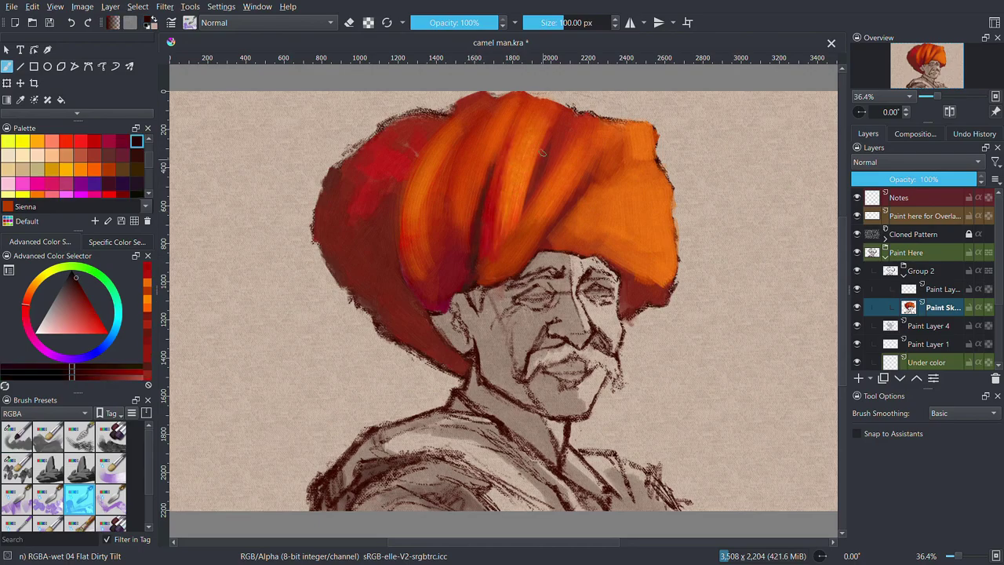
key(bracketleft)
key(bracketleft)
key(bracketleft)
drag(541, 151, 466, 284)
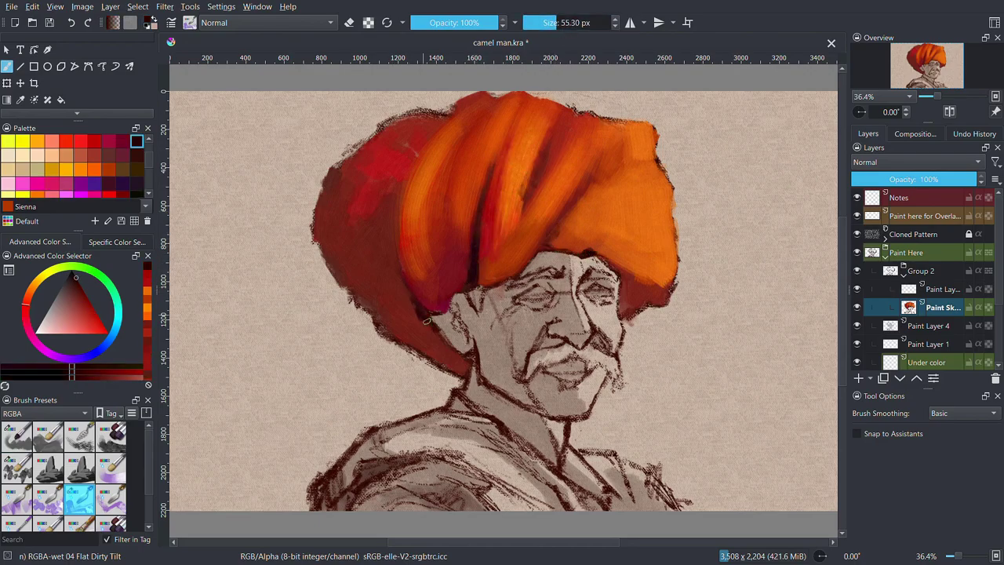
key(l)
key(l)
key(l)
key(bracketright)
key(bracketright)
key(bracketright)
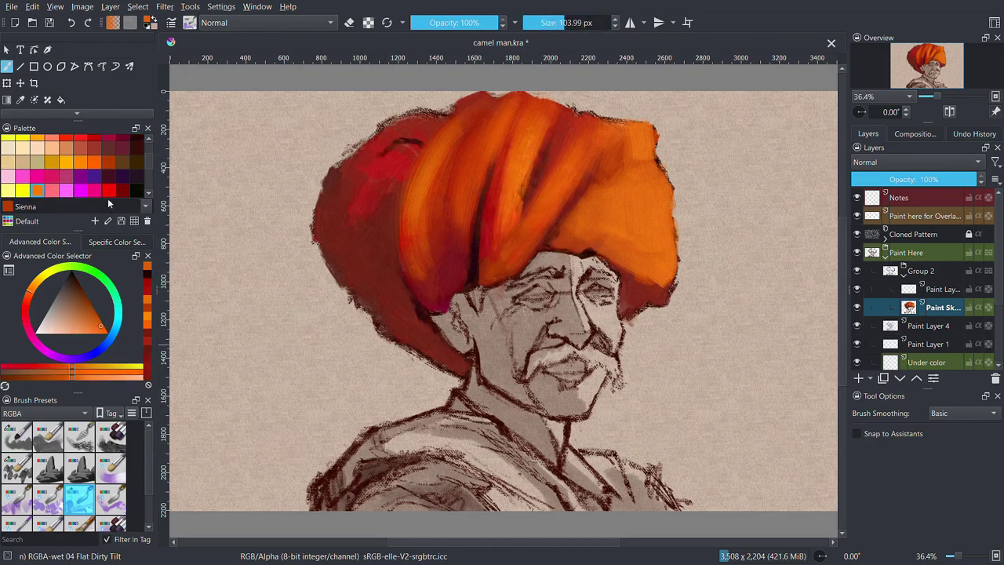
key(k)
key(k)
key(k)
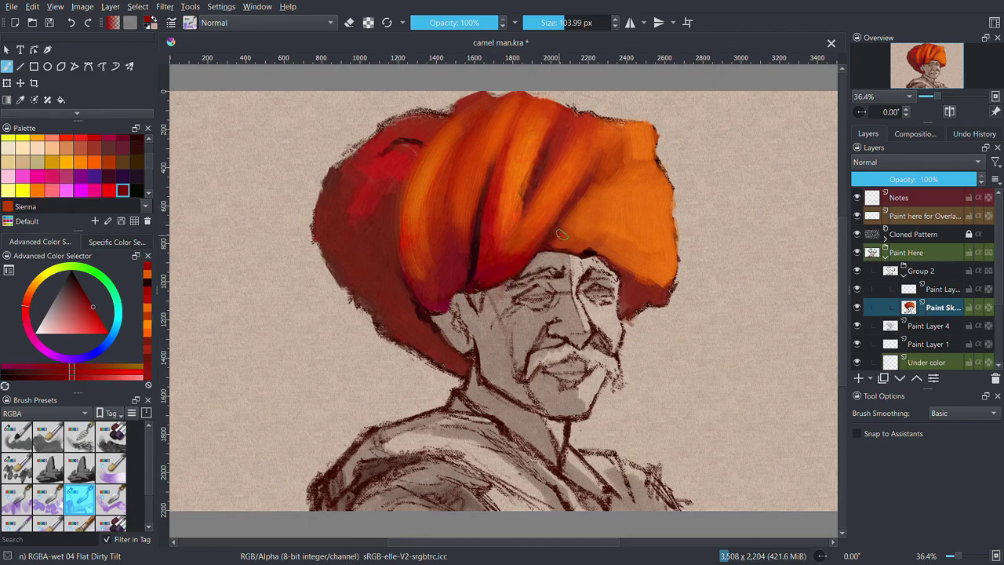
drag(453, 137, 430, 206)
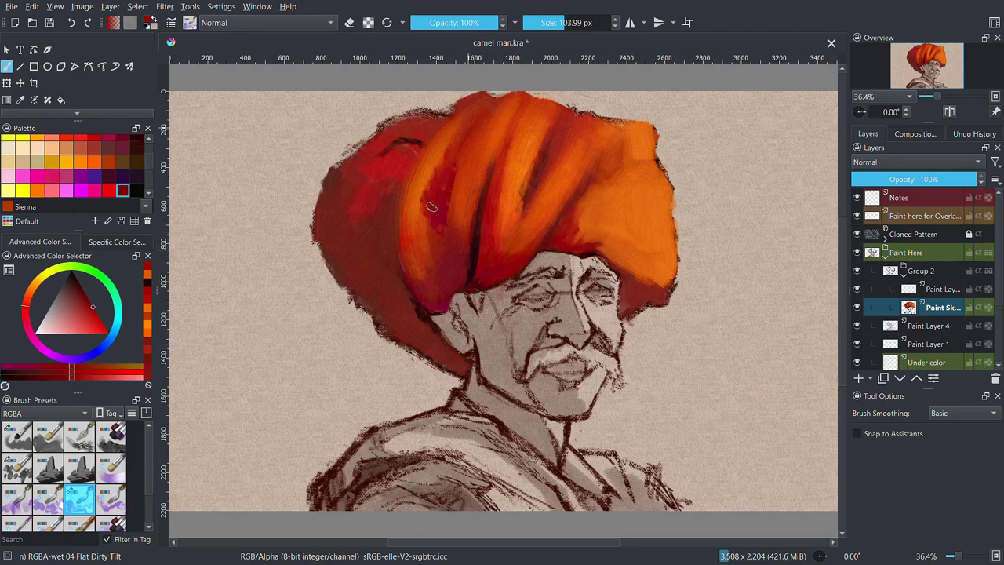
Lay yellow-orange and yellow strokes over the turban's upper right and right side
key(l)
key(l)
key(l)
key(l)
key(l)
key(l)
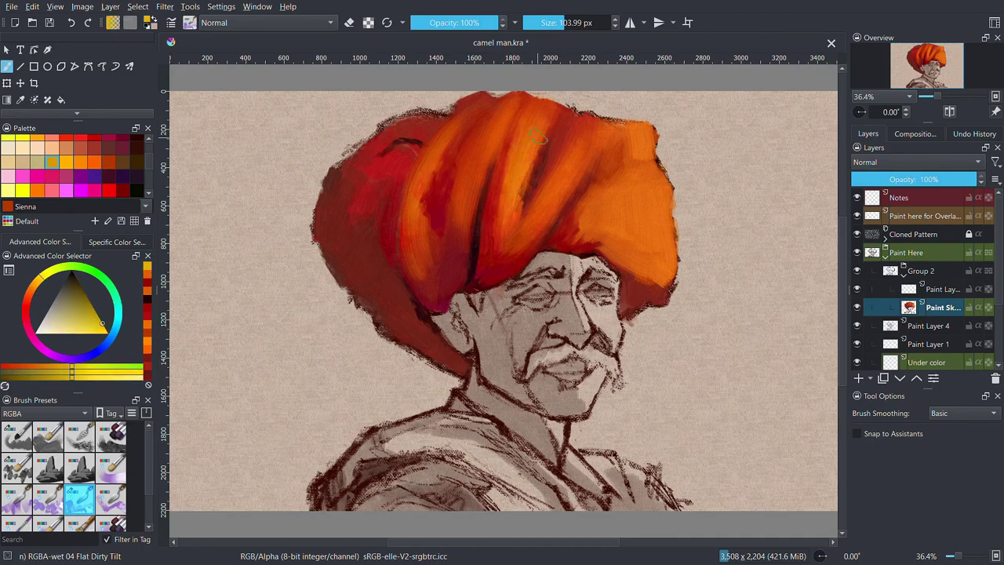
mouse_move(536, 218)
mouse_down()
mouse_move(586, 156)
mouse_move(579, 114)
mouse_up()
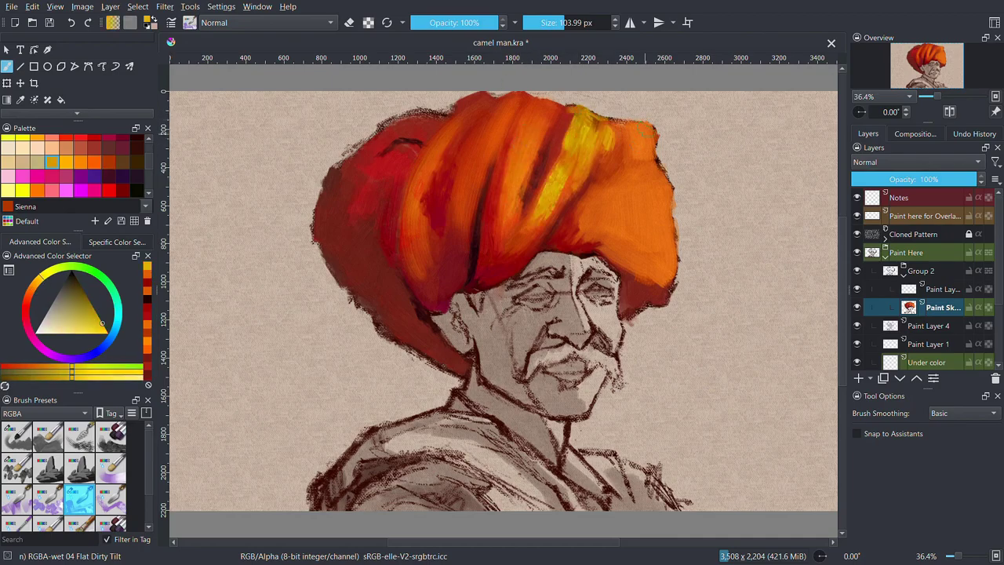
drag(645, 133, 642, 138)
mouse_move(611, 217)
mouse_down()
mouse_move(651, 173)
mouse_move(667, 235)
mouse_move(627, 251)
mouse_move(598, 211)
mouse_up()
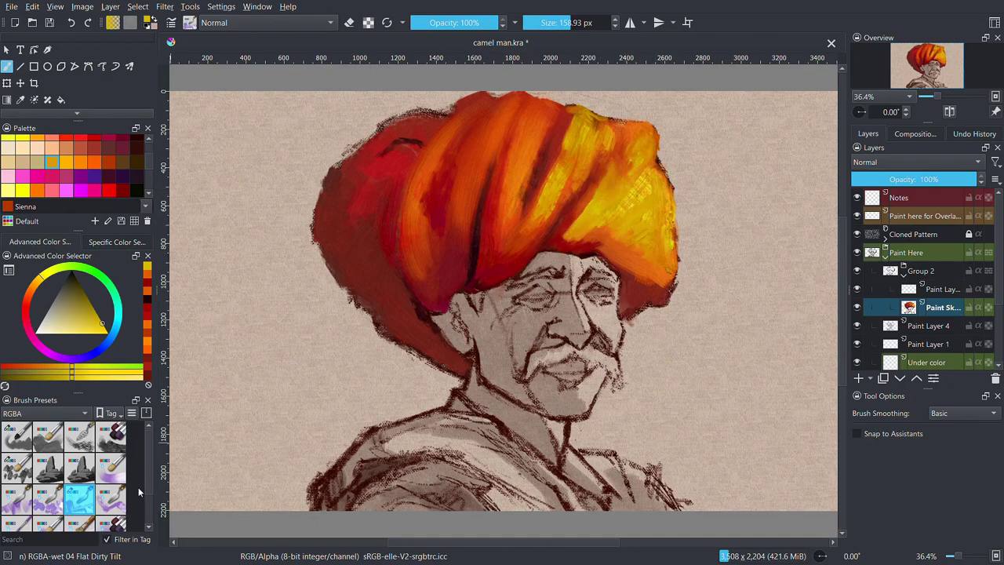
click(108, 190)
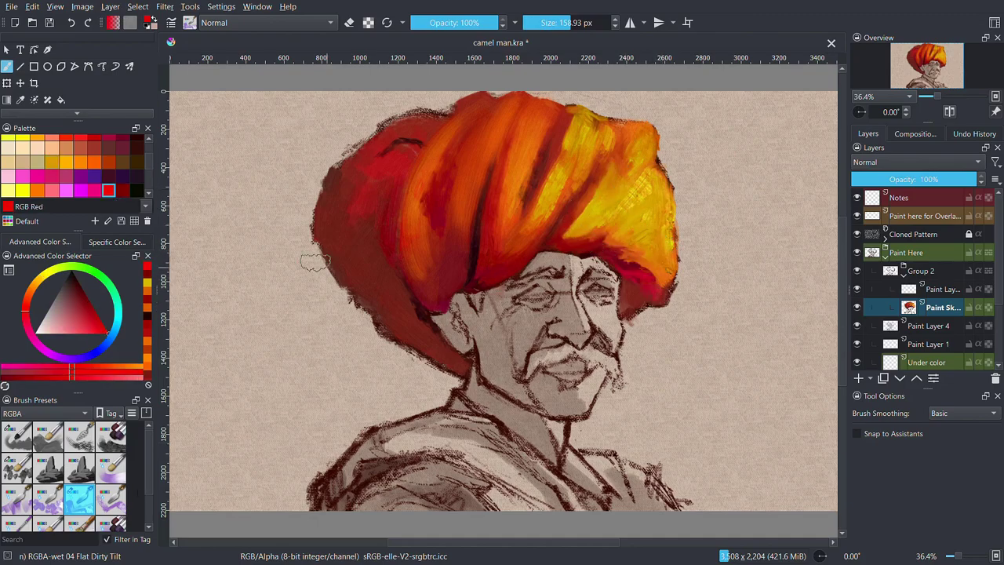
scroll(70, 165, down, 2)
click(94, 141)
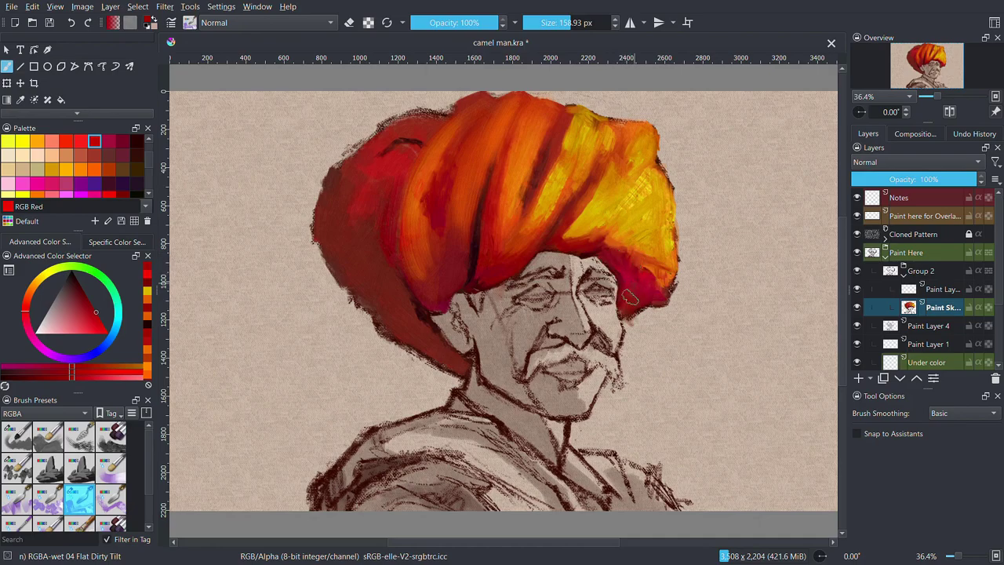
click(80, 169)
ctrl+click(663, 294)
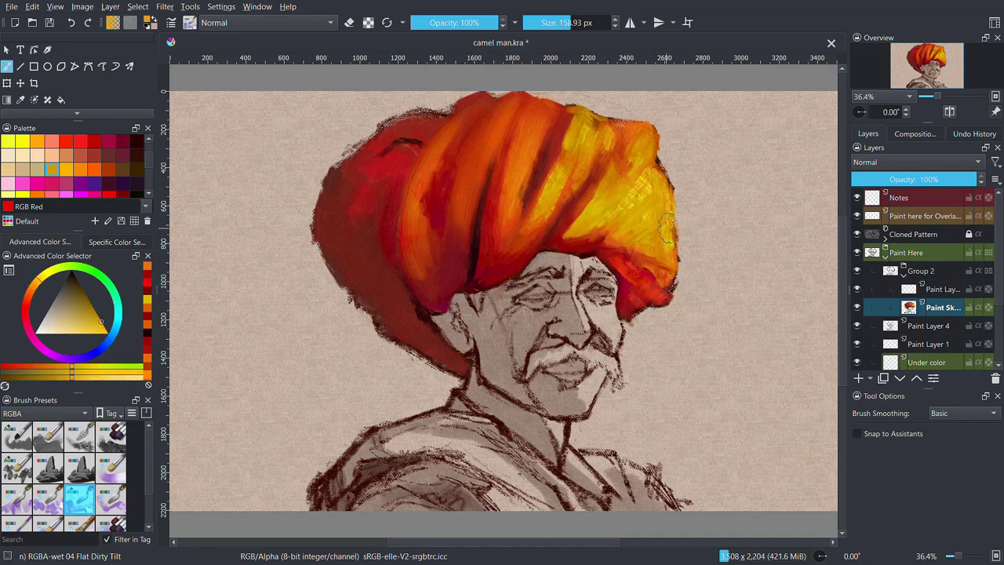
mouse_move(639, 287)
mouse_down()
mouse_move(666, 228)
mouse_move(669, 261)
mouse_up()
At about 85 px, brush pale peach and pale yellow highlights across the turban's right side
key(bracketleft)
key(bracketleft)
key(bracketleft)
click(8, 154)
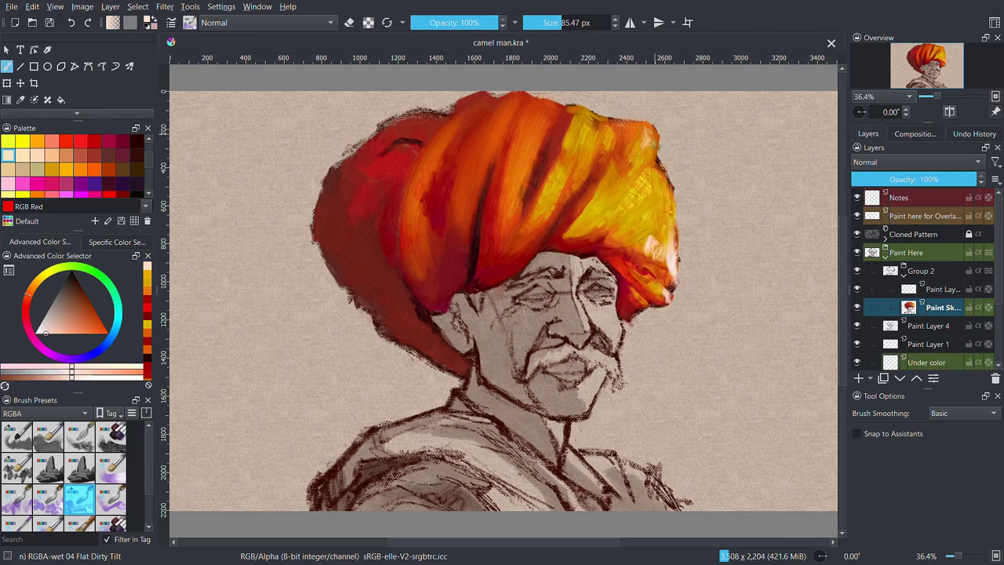
drag(551, 200, 580, 149)
drag(596, 208, 651, 168)
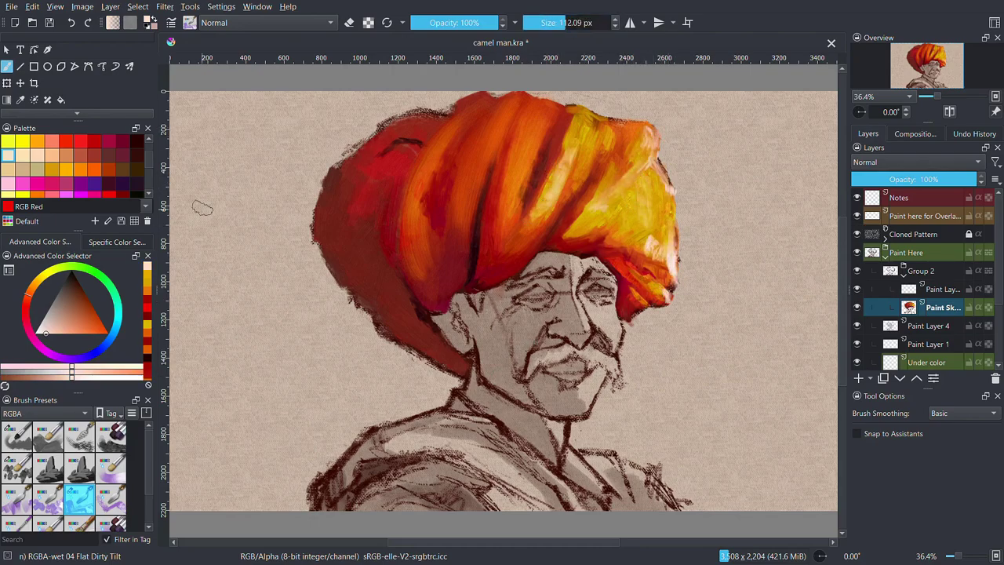
ctrl+click(627, 181)
mouse_move(667, 224)
mouse_down()
mouse_move(628, 192)
mouse_move(663, 236)
mouse_up()
Rework the turban's top folds with darker orange and light beige strokes
ctrl+click(536, 255)
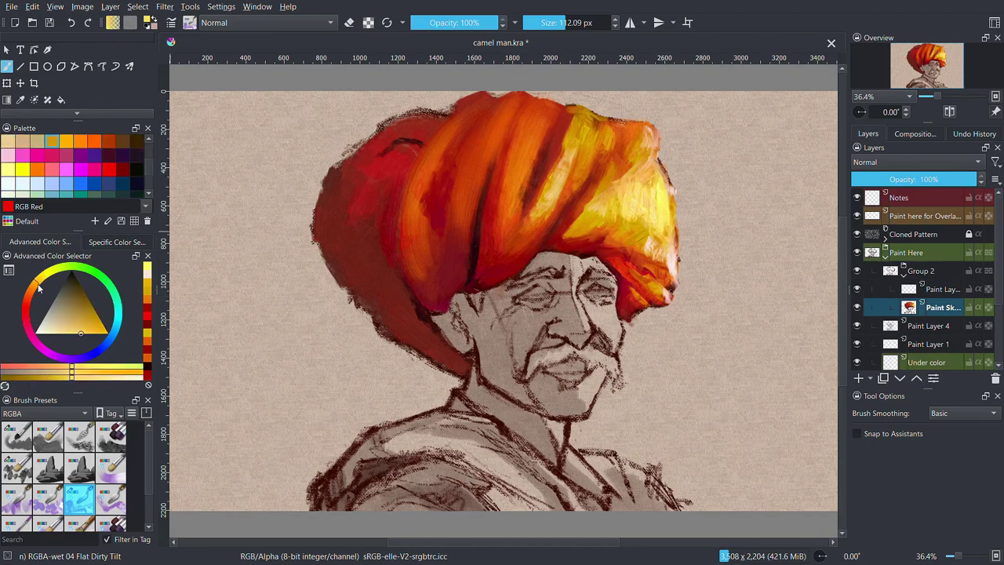
ctrl+click(538, 222)
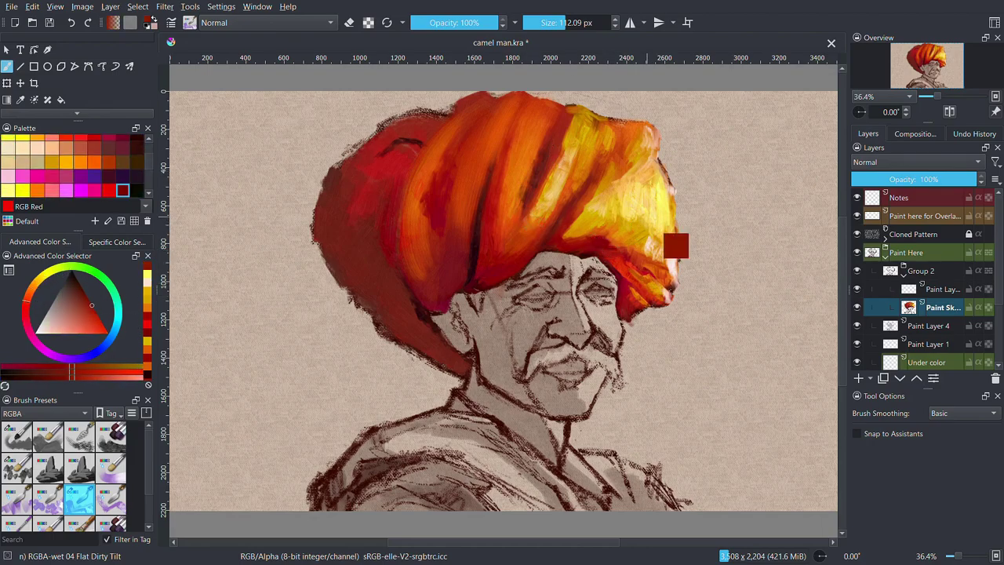
ctrl+click(510, 243)
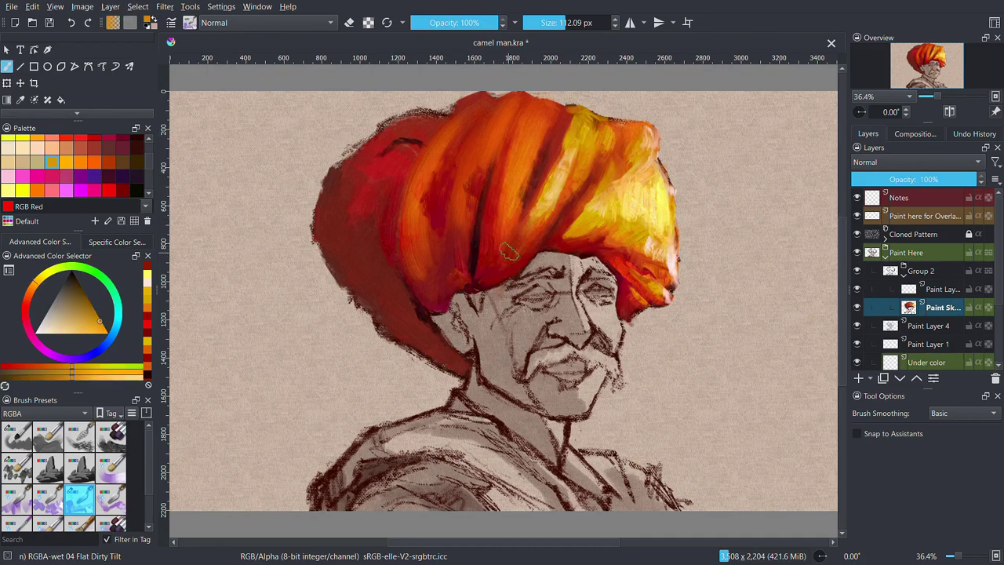
ctrl+click(537, 163)
drag(549, 116, 487, 255)
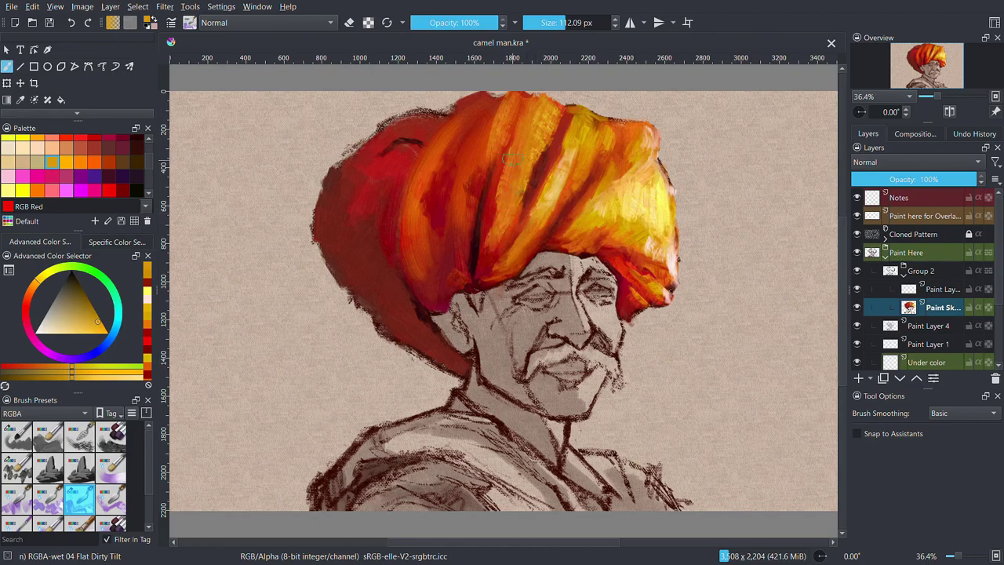
ctrl+click(675, 239)
drag(538, 98, 542, 145)
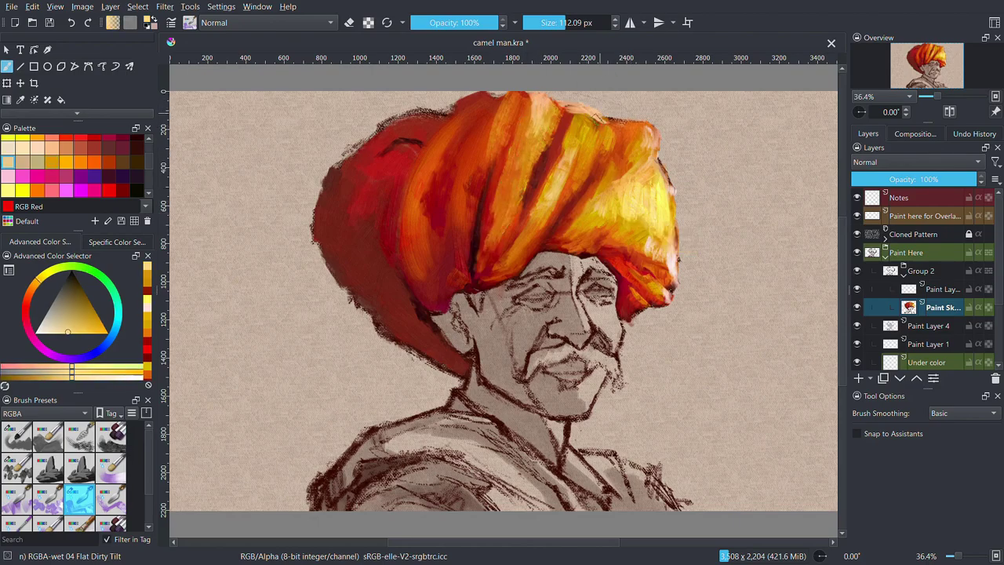
Paint orange over the pink patch on the turban
ctrl+click(623, 217)
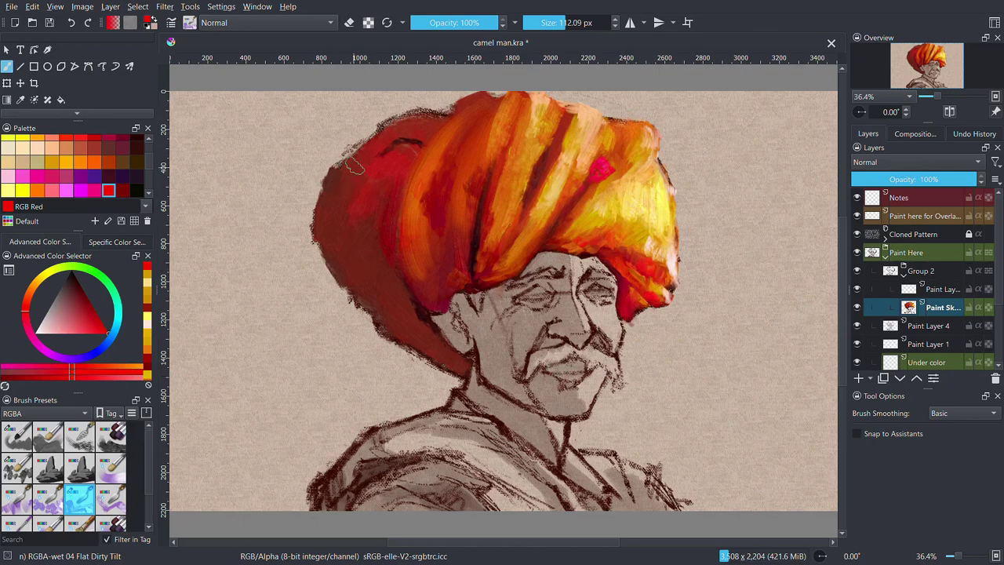
ctrl+click(532, 154)
drag(604, 168, 565, 212)
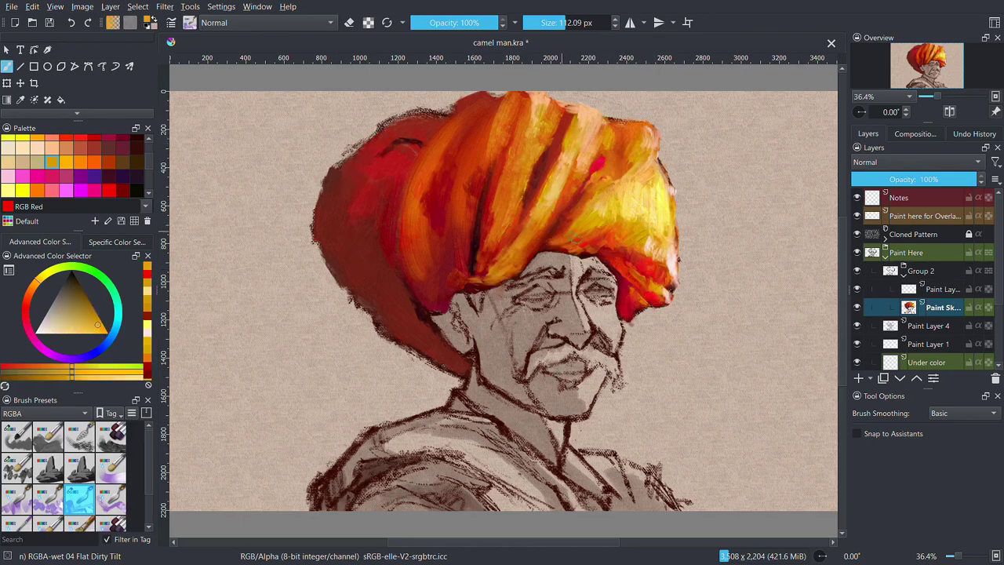
ctrl+scroll(516, 120, up, 2)
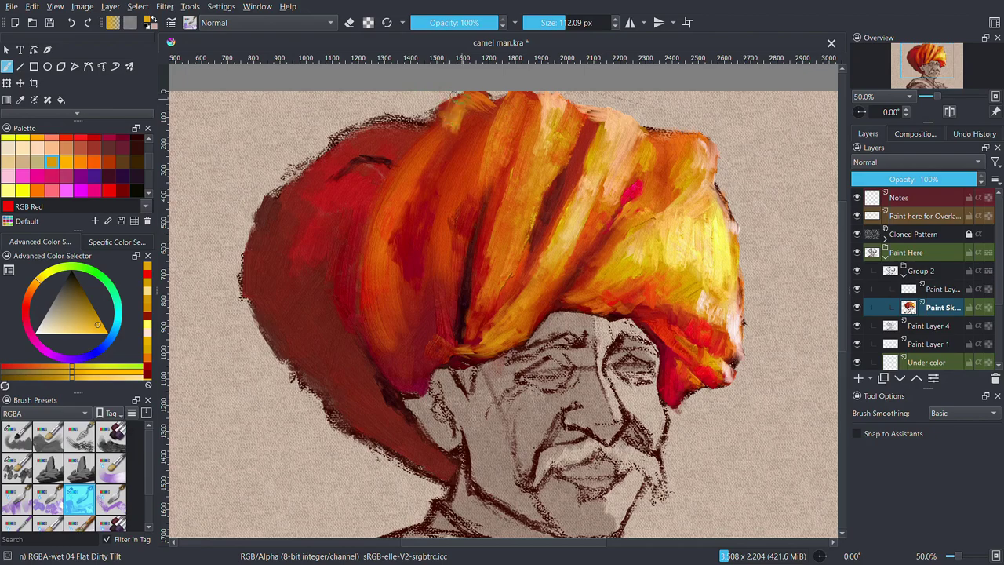
Add yellow-orange on the turban's left, pale pink-white on its right edge, and orange on the lower-left edge
drag(379, 279, 396, 345)
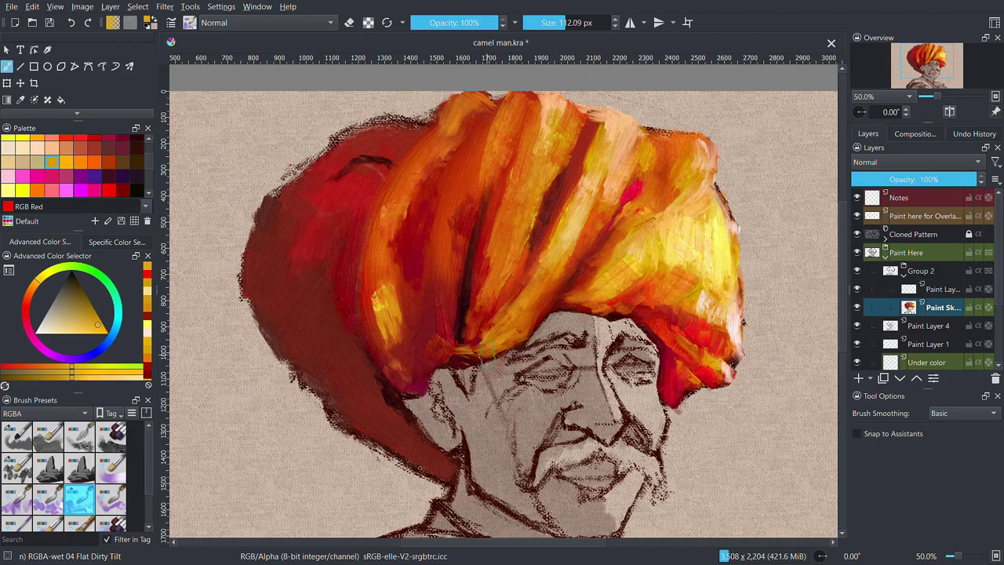
ctrl+click(746, 357)
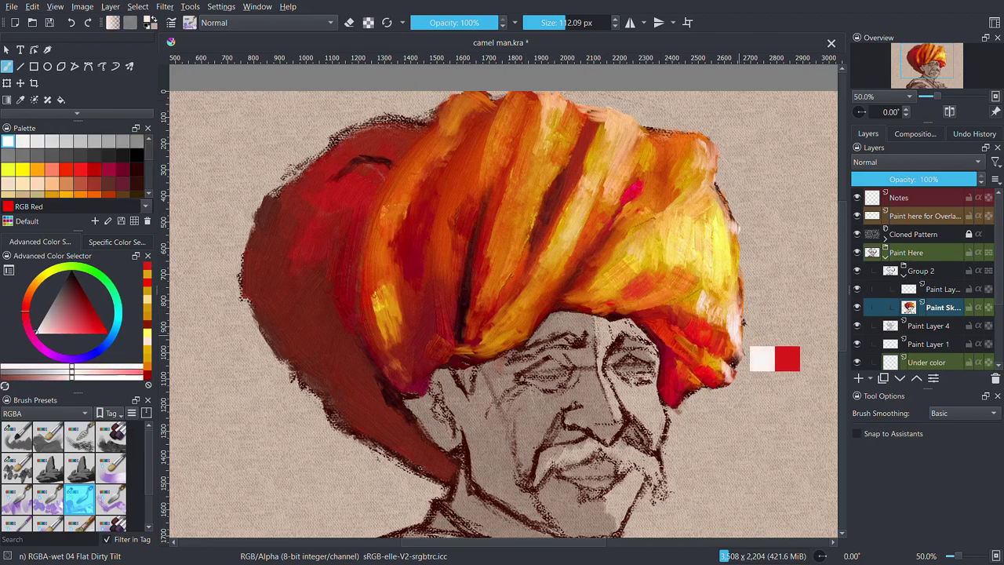
drag(707, 223, 713, 280)
ctrl+click(536, 180)
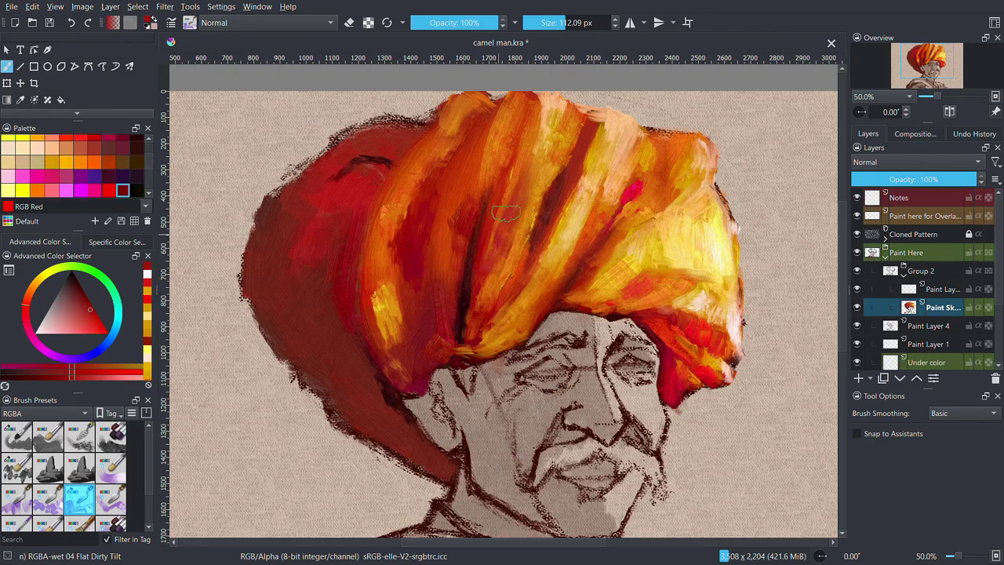
drag(457, 327, 416, 377)
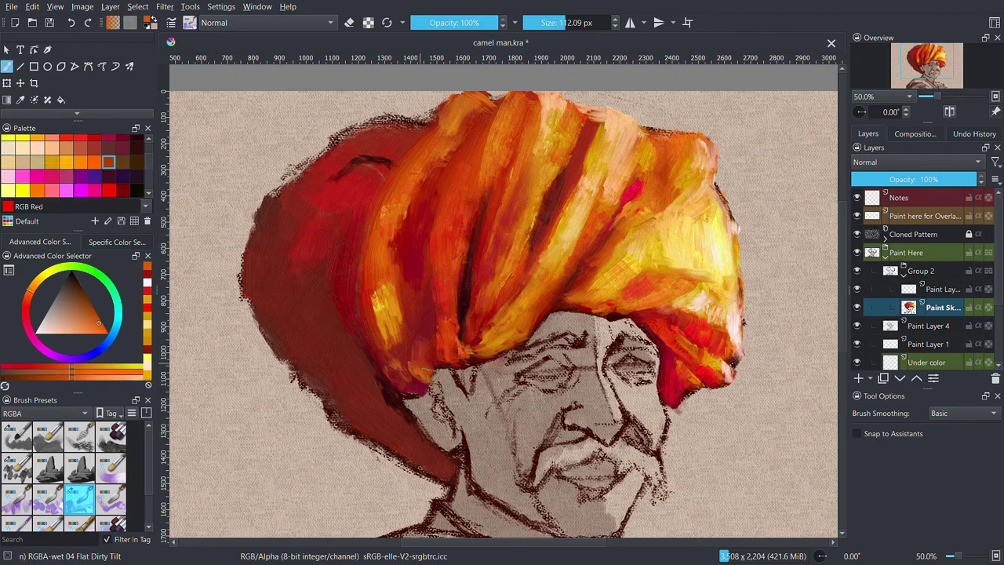
drag(412, 243, 412, 383)
Cover the turban's lower-left edge down to the face in orange, pink-red and red
ctrl+click(424, 314)
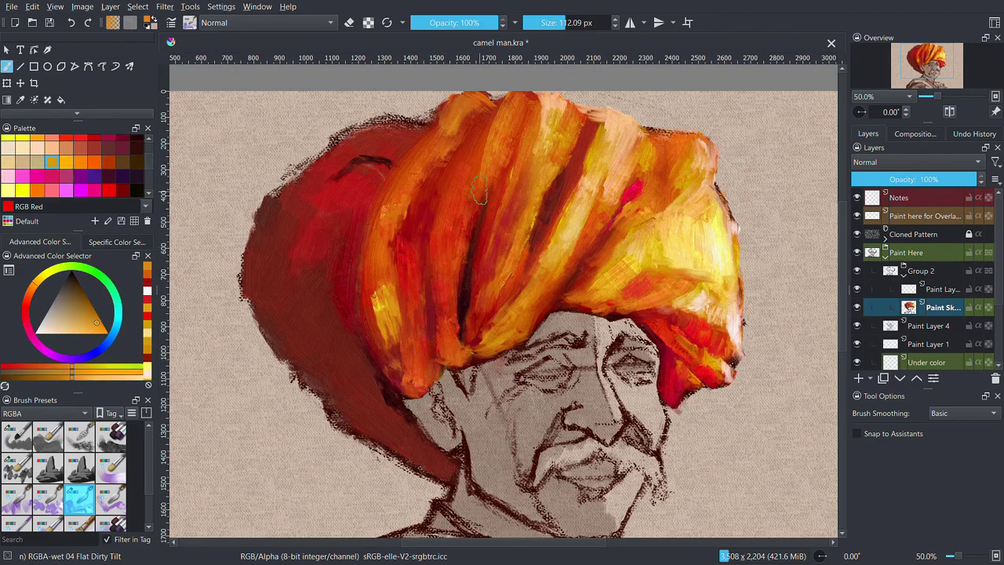
ctrl+click(459, 306)
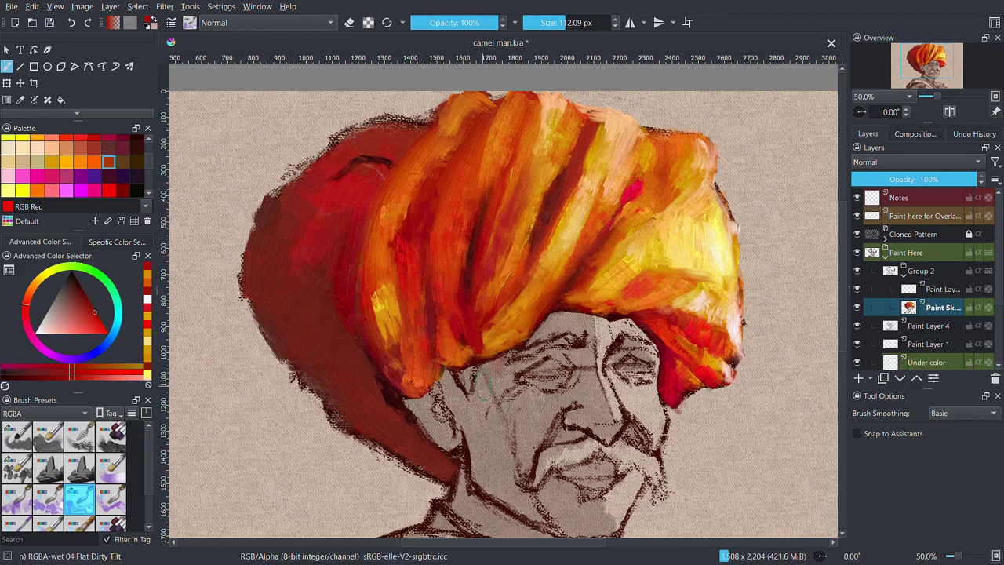
ctrl+click(494, 359)
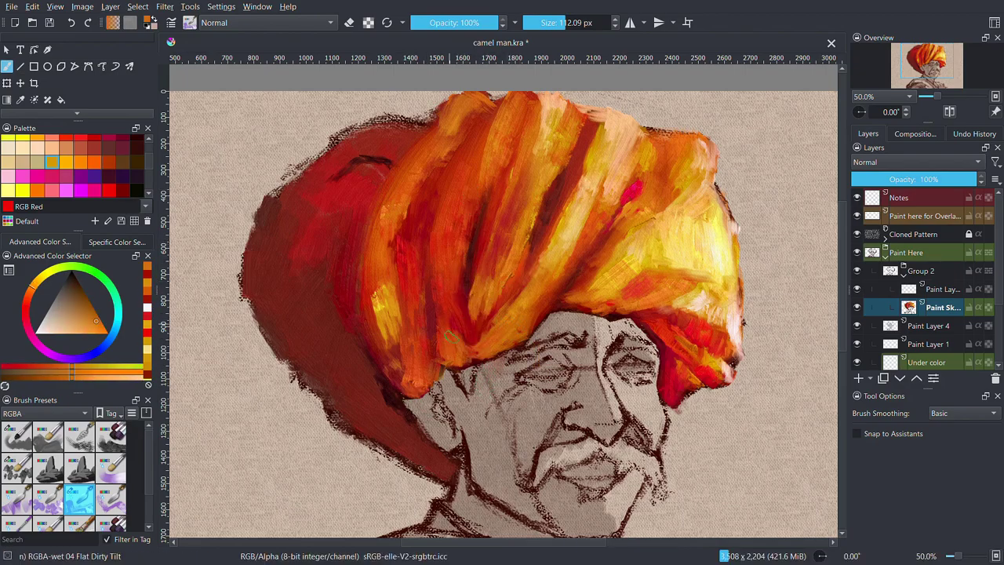
drag(349, 267, 368, 428)
ctrl+click(430, 453)
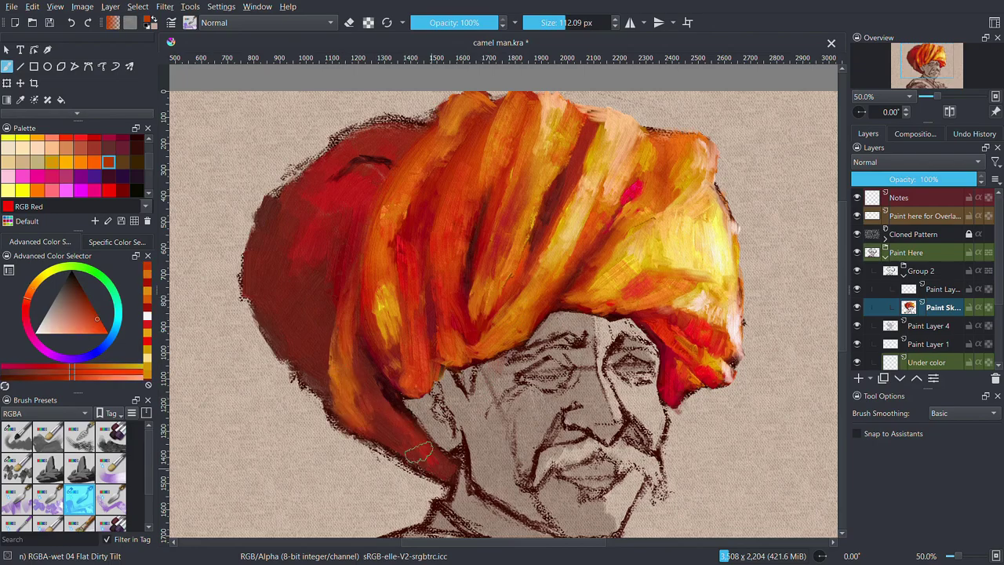
drag(381, 437, 444, 476)
ctrl+click(651, 236)
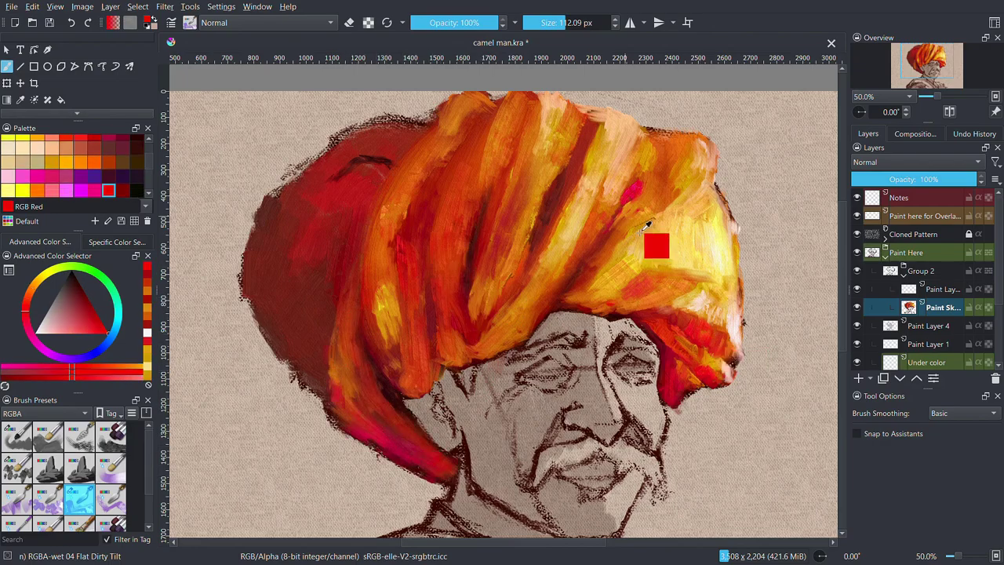
drag(329, 345, 363, 405)
ctrl+click(448, 251)
drag(318, 330, 343, 418)
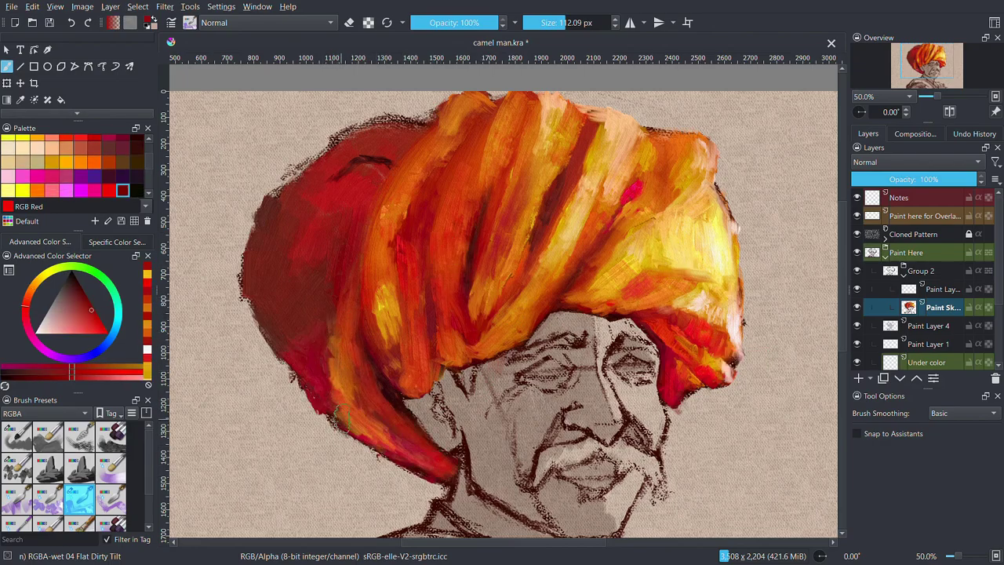
Paint orange, red and darker red along the turban's upper-left edge
ctrl+click(420, 179)
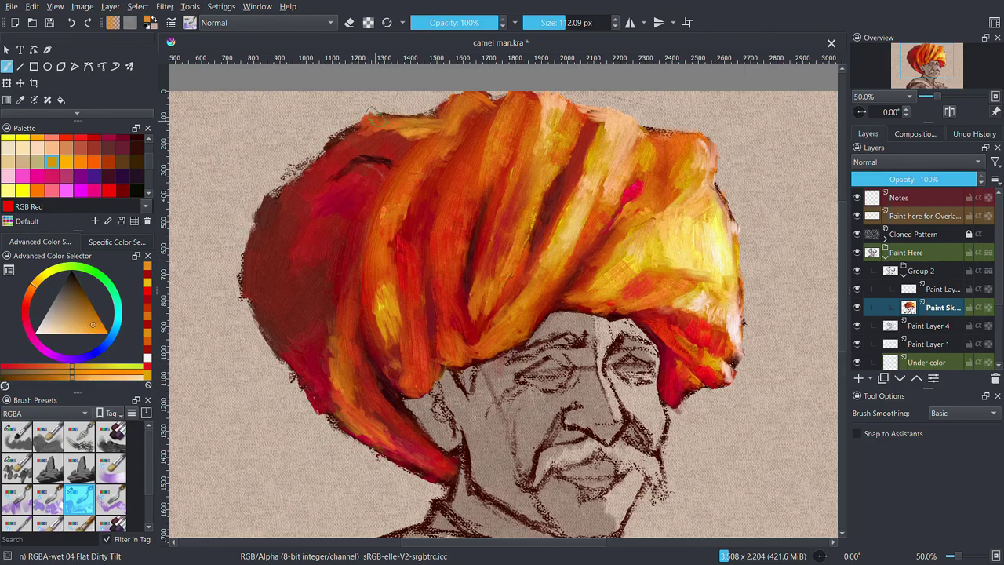
drag(423, 116, 329, 154)
ctrl+click(621, 201)
drag(424, 133, 354, 224)
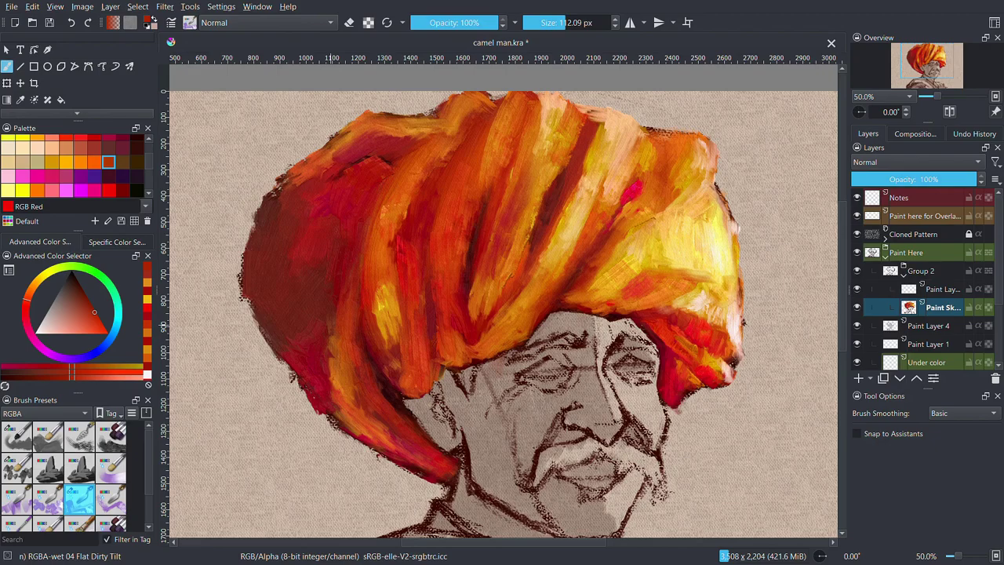
ctrl+click(432, 206)
drag(239, 255, 381, 164)
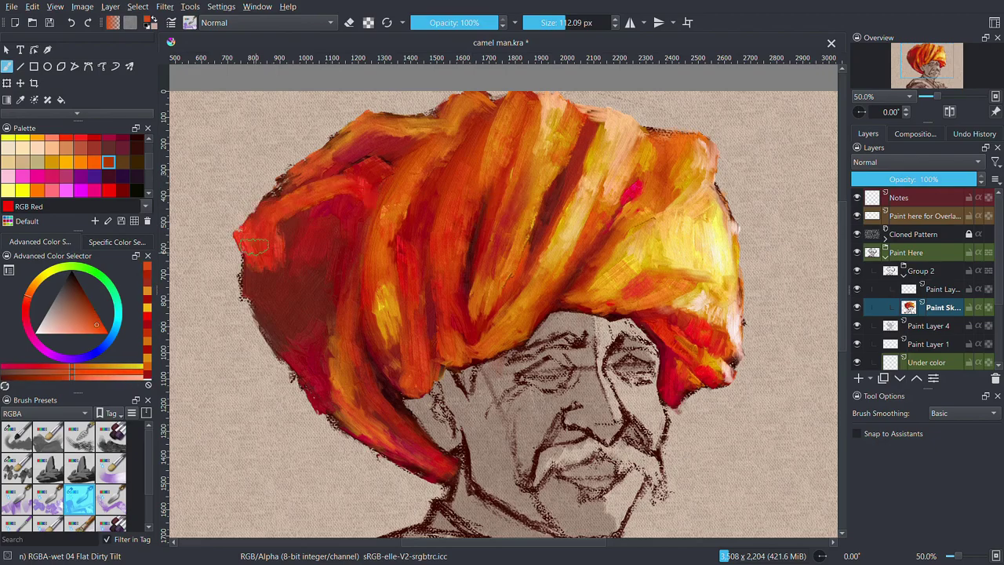
mouse_move(252, 245)
mouse_down()
mouse_move(262, 357)
mouse_move(304, 273)
mouse_up()
Shade the turban's left side and lower-left folds with red-orange and dark crimson strokes
ctrl+click(349, 331)
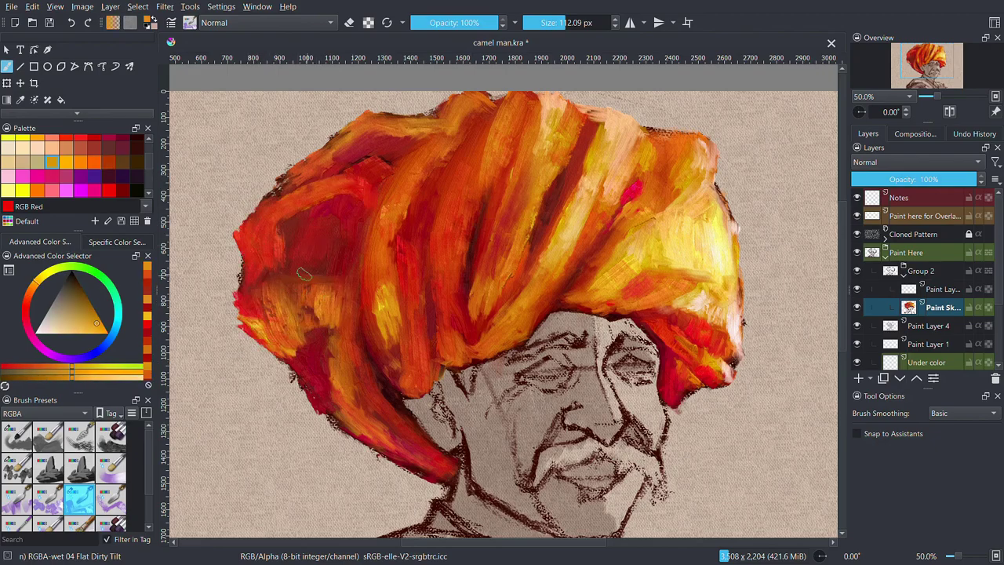
ctrl+click(459, 300)
mouse_move(313, 200)
mouse_down()
mouse_move(265, 248)
mouse_move(353, 212)
mouse_up()
ctrl+click(377, 259)
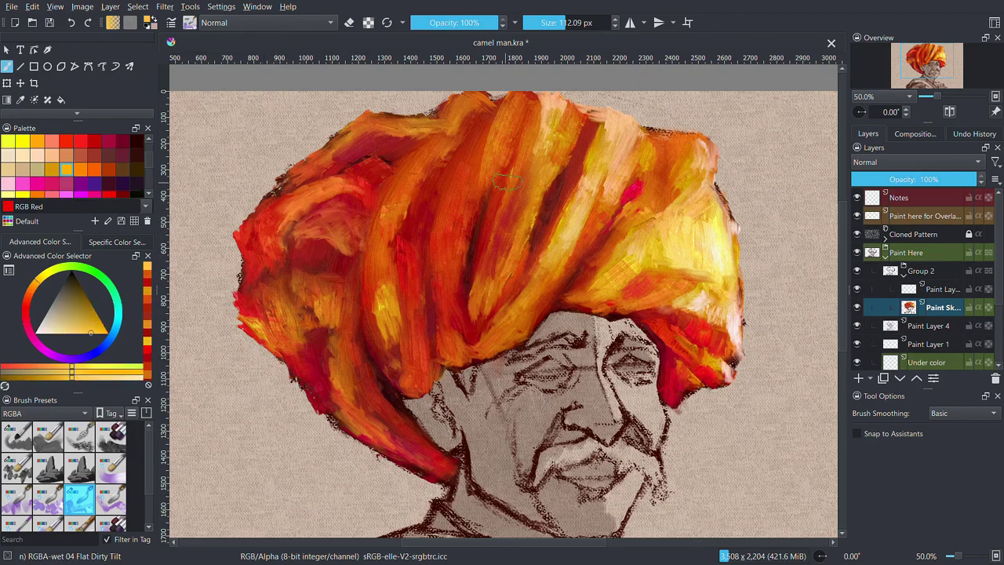
ctrl+click(300, 245)
drag(333, 290, 368, 353)
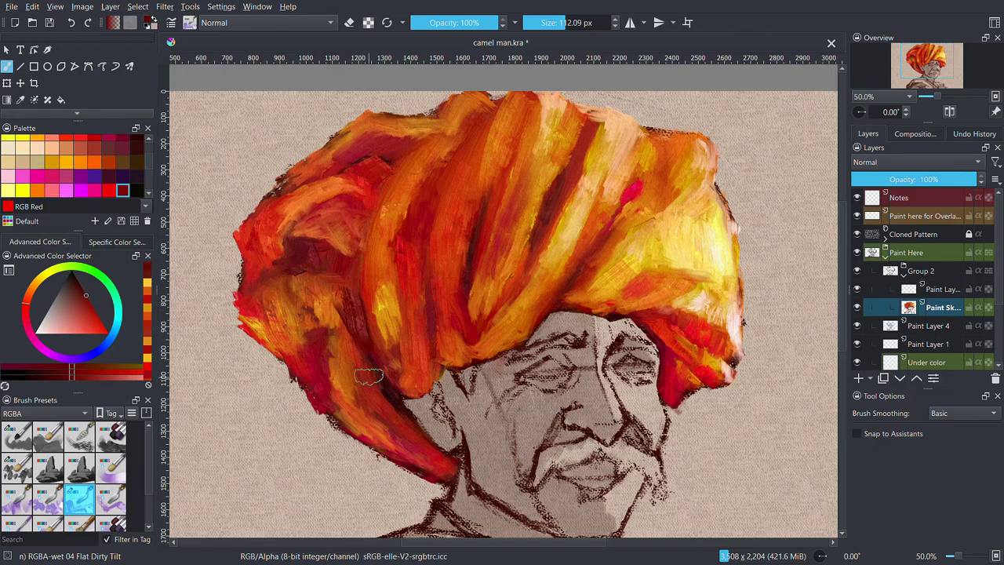
drag(369, 294, 343, 316)
ctrl+click(233, 261)
drag(420, 330, 379, 385)
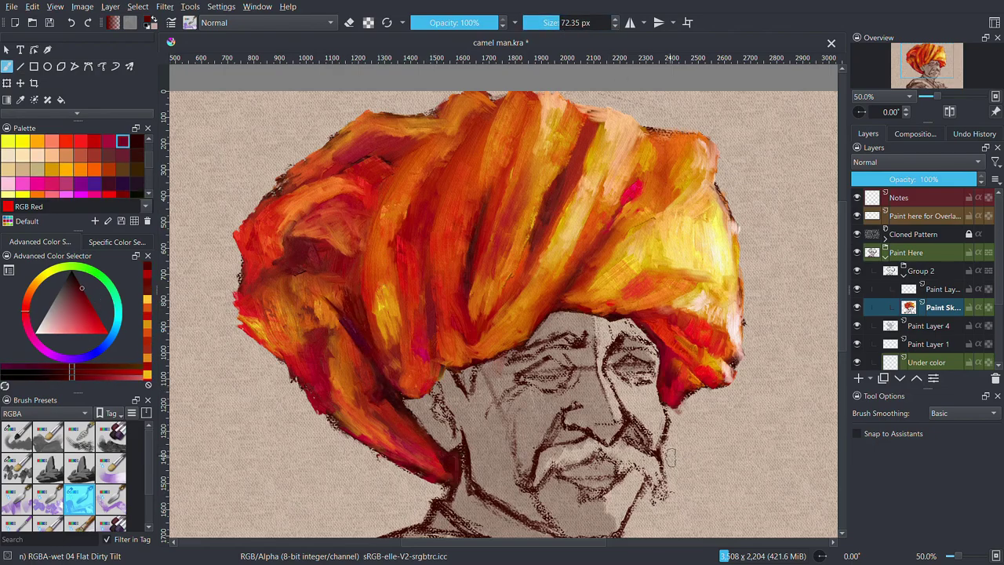
Deepen the turban's upper-left edge and top with dark red strokes
drag(301, 166, 263, 196)
drag(325, 143, 263, 202)
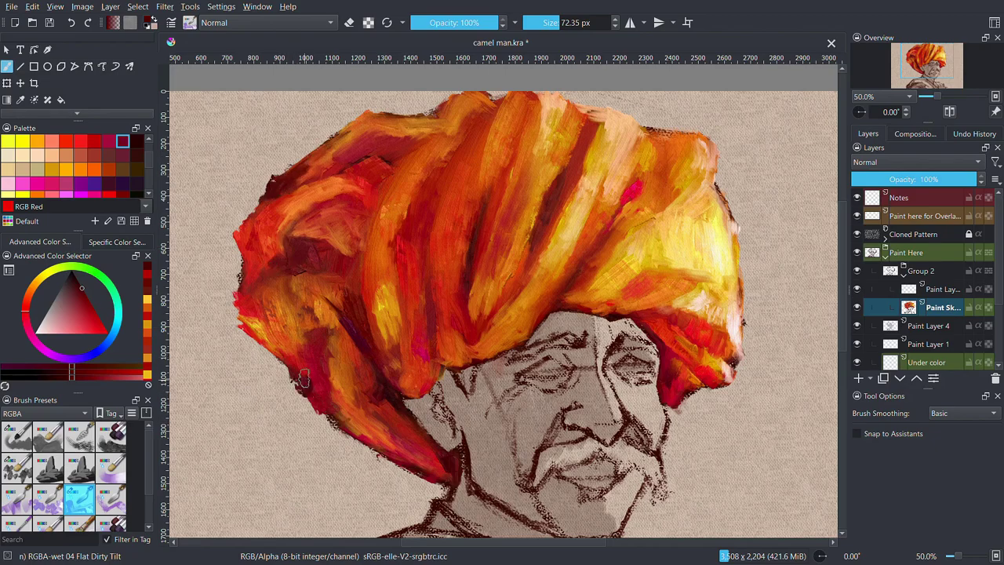
ctrl+click(638, 187)
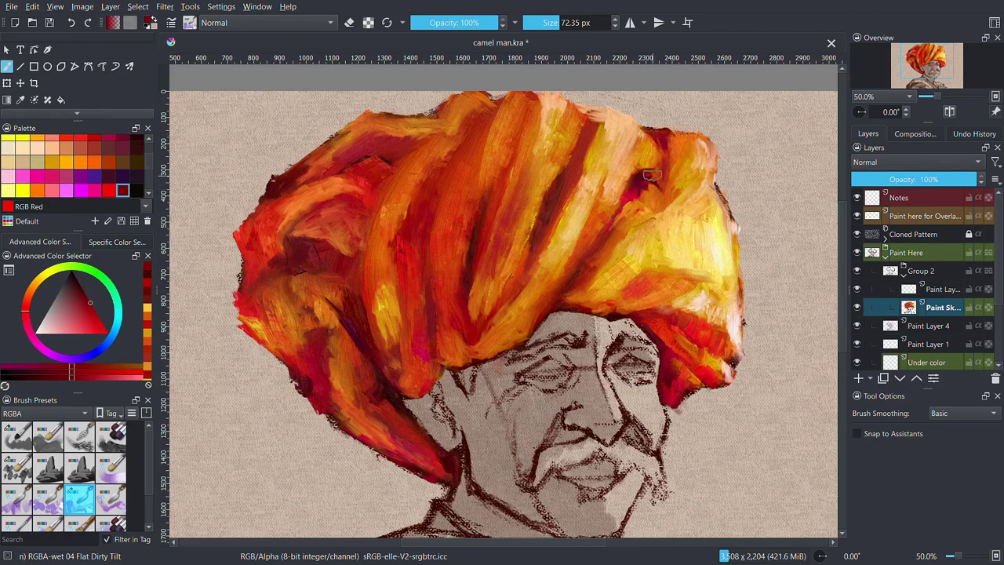
mouse_move(475, 149)
mouse_down()
mouse_move(502, 94)
mouse_move(481, 161)
mouse_up()
ctrl+click(452, 194)
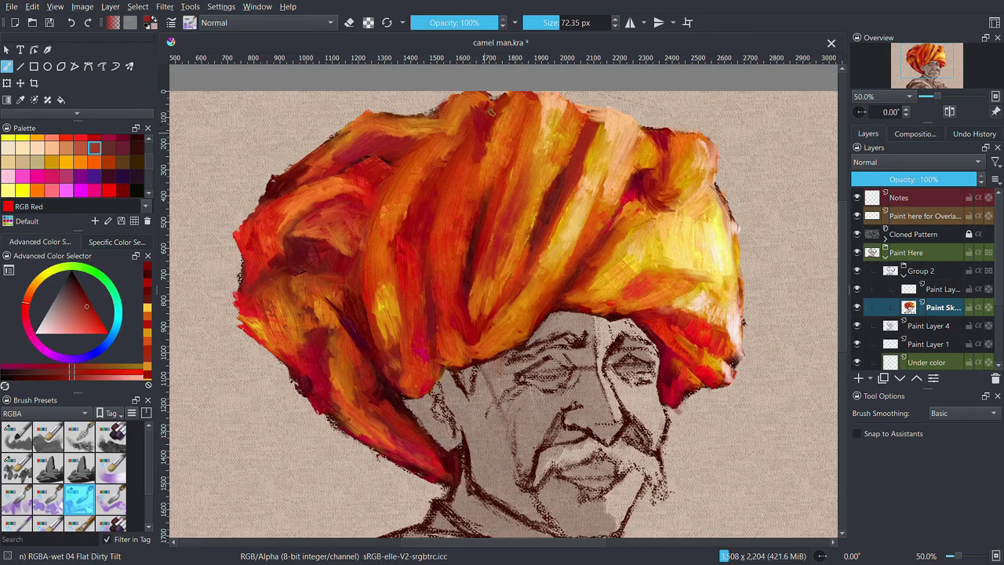
ctrl+click(449, 232)
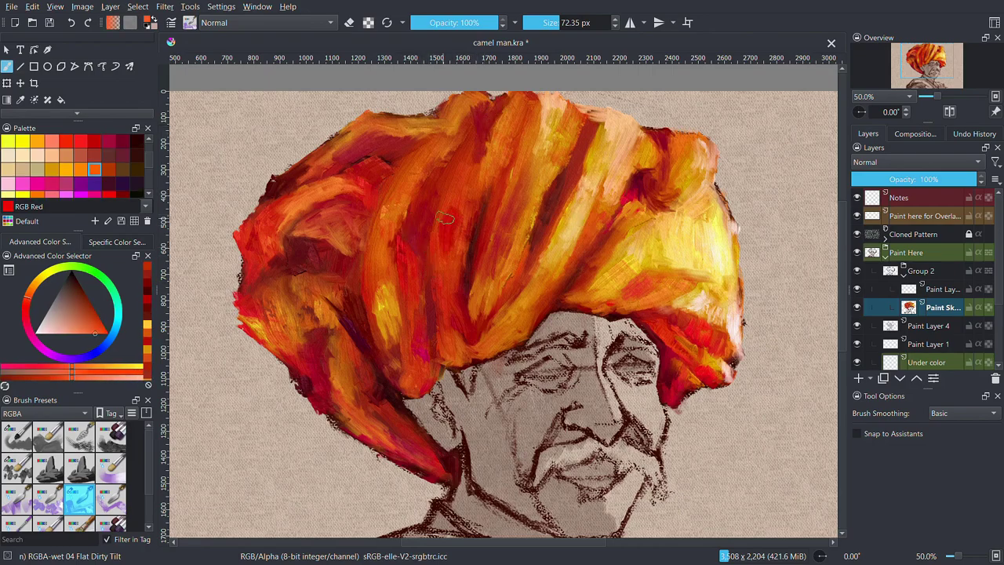
ctrl+click(464, 179)
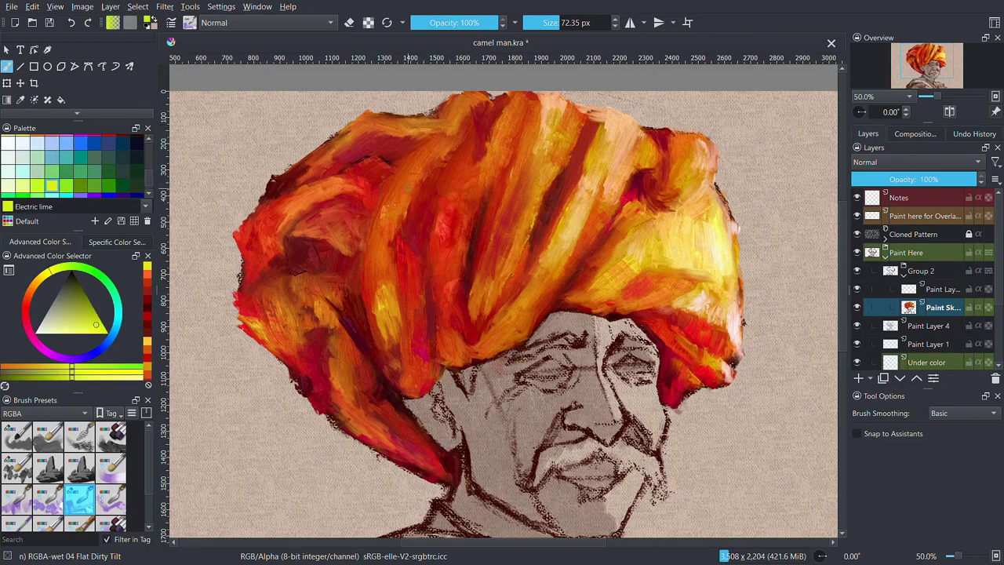
Add lime and Military green accents on the turban's upper and right sides
drag(402, 169, 397, 221)
ctrl+click(604, 310)
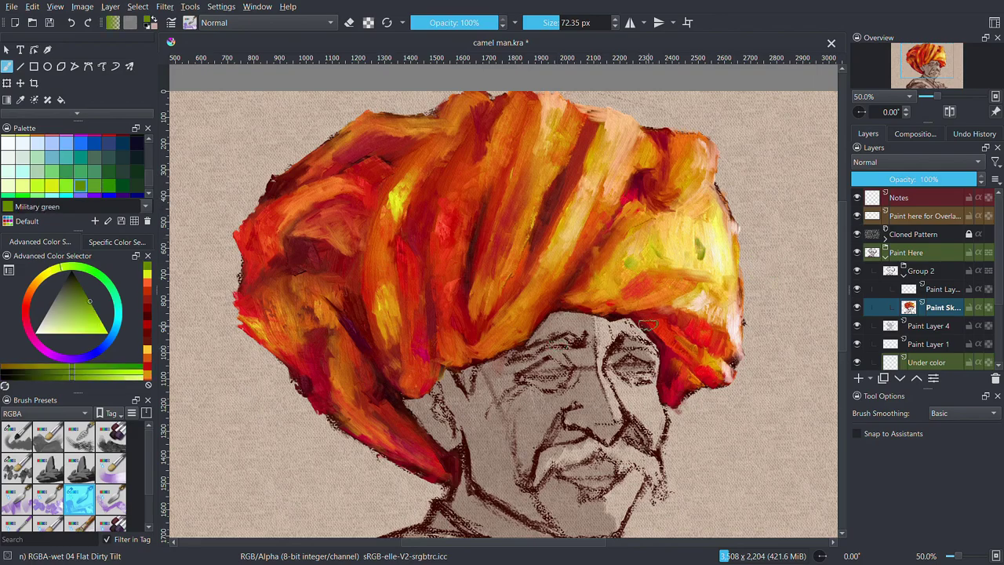
drag(510, 190, 491, 254)
ctrl+click(511, 245)
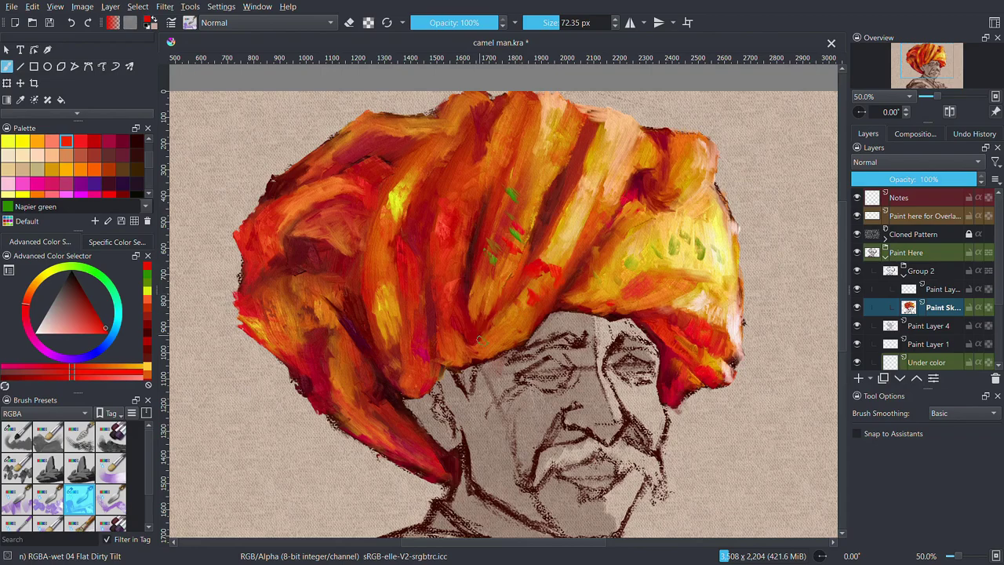
ctrl+click(495, 331)
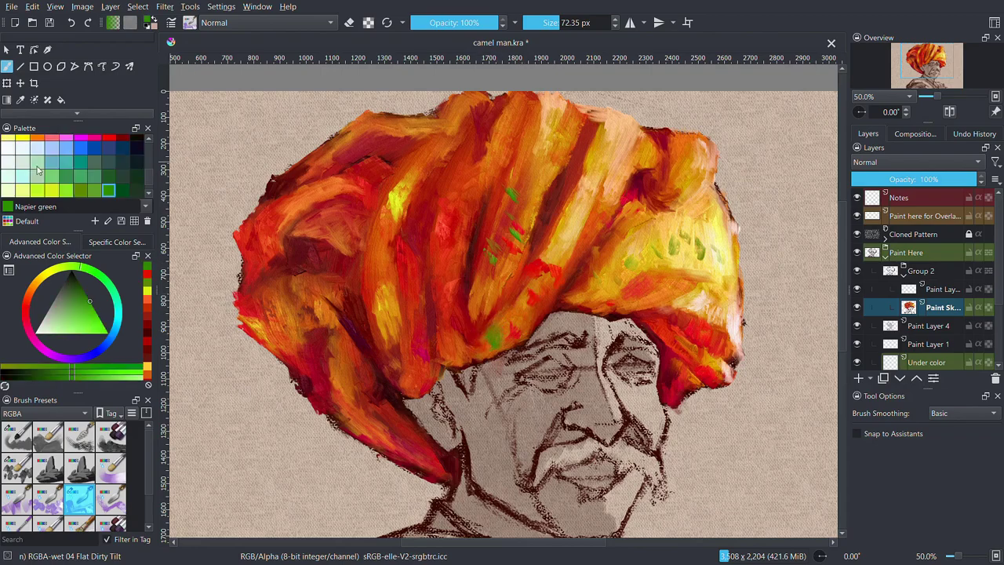
click(7, 147)
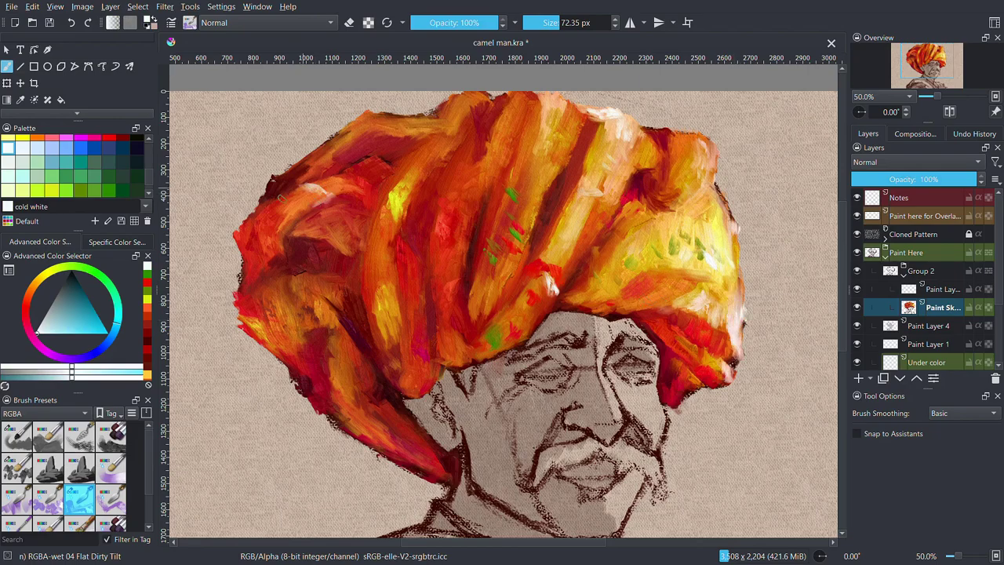
Redden the turban's lower-left fold and add yellow-green strokes on its upper part
ctrl+click(415, 276)
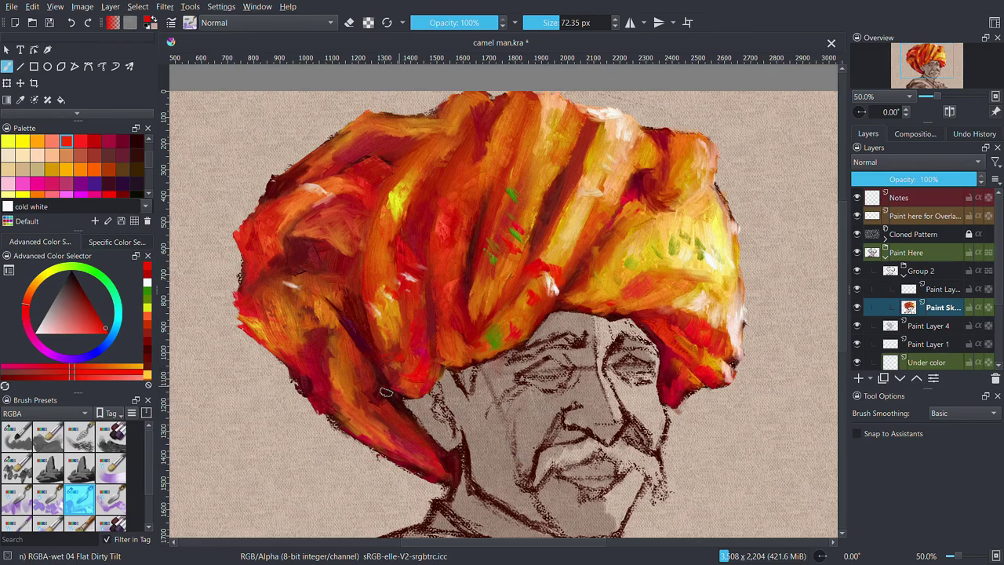
drag(399, 355, 404, 431)
drag(346, 361, 346, 408)
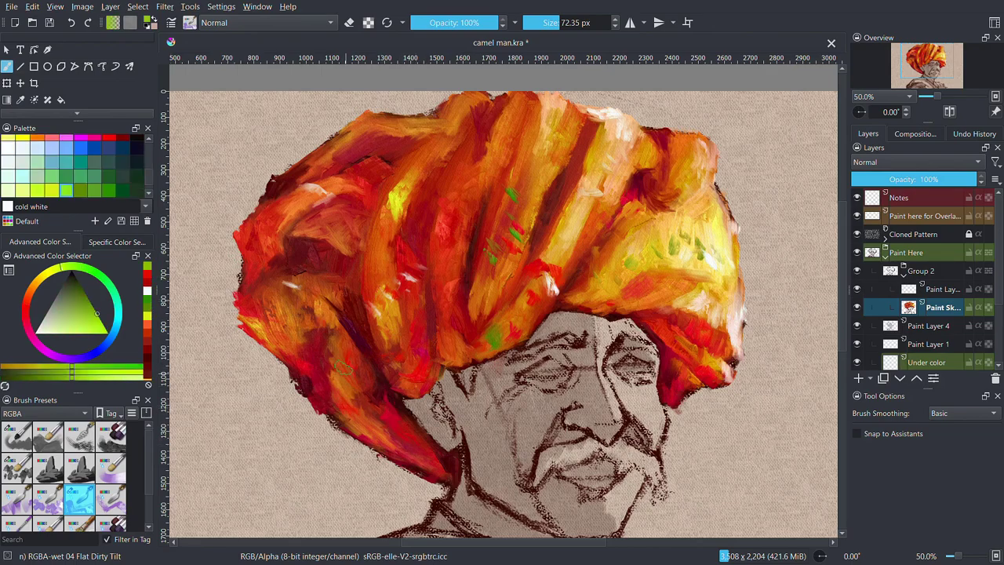
drag(456, 130, 435, 208)
drag(542, 208, 540, 165)
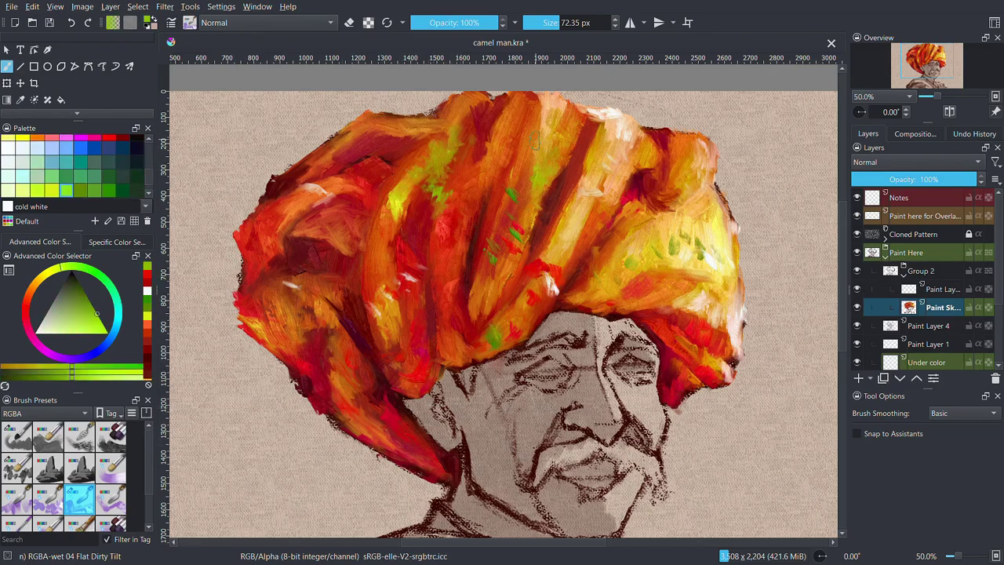
Dab red along the orange turban stripe and the upper-right folds
ctrl+click(549, 180)
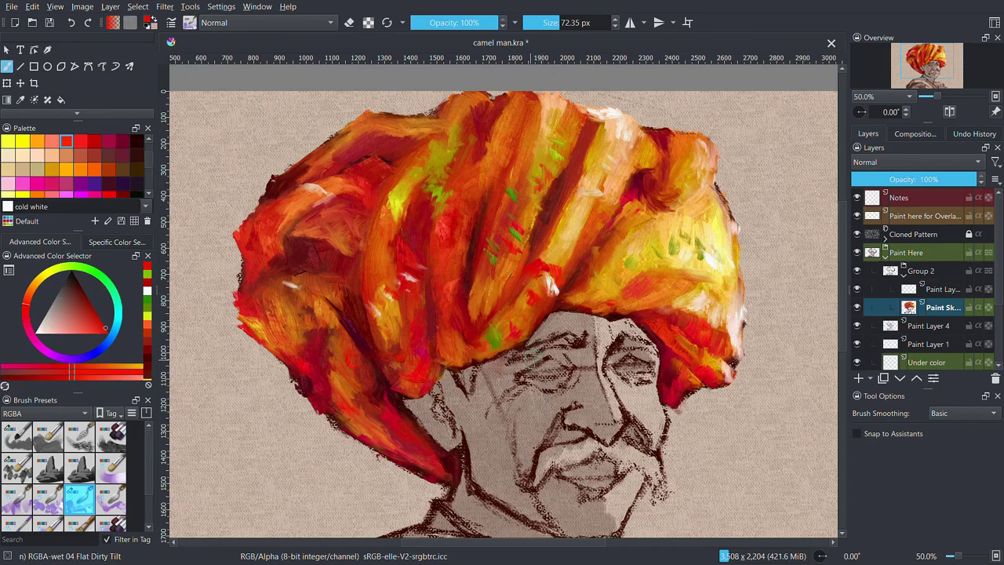
mouse_move(577, 235)
mouse_down()
mouse_move(567, 250)
mouse_move(596, 200)
mouse_up()
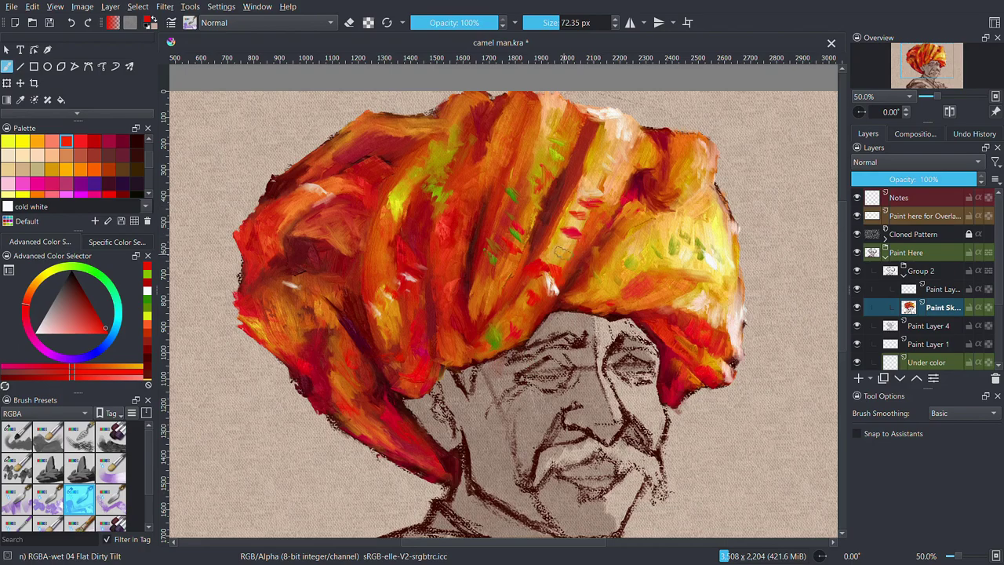
drag(564, 251, 549, 272)
mouse_move(604, 179)
mouse_down()
mouse_move(606, 163)
mouse_move(628, 154)
mouse_move(684, 147)
mouse_move(710, 196)
mouse_move(634, 227)
mouse_up()
ctrl+click(636, 227)
drag(718, 196, 630, 190)
Paint RGB Yellow strokes on the turban's upper right and right side
ctrl+click(628, 192)
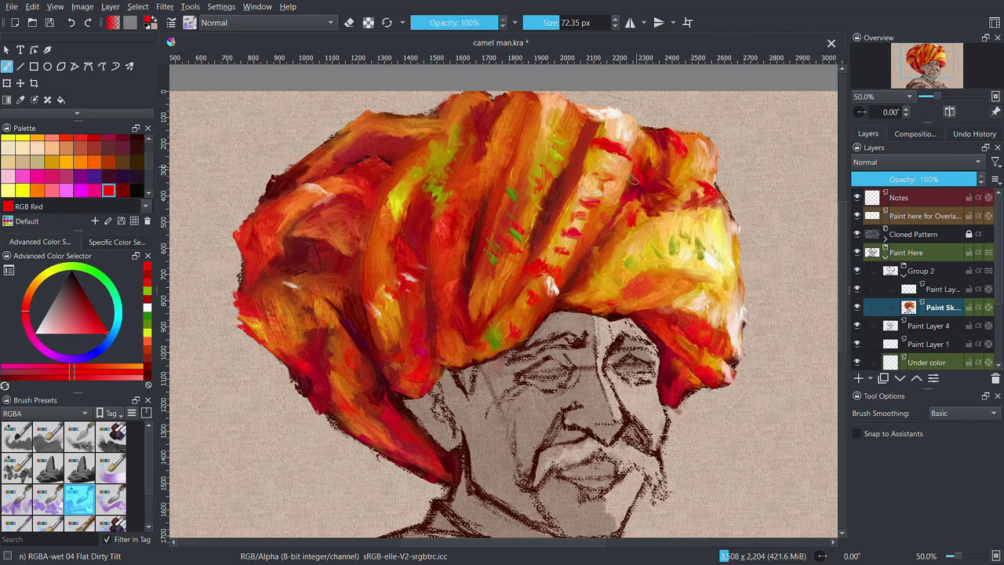
ctrl+click(634, 181)
ctrl+click(691, 227)
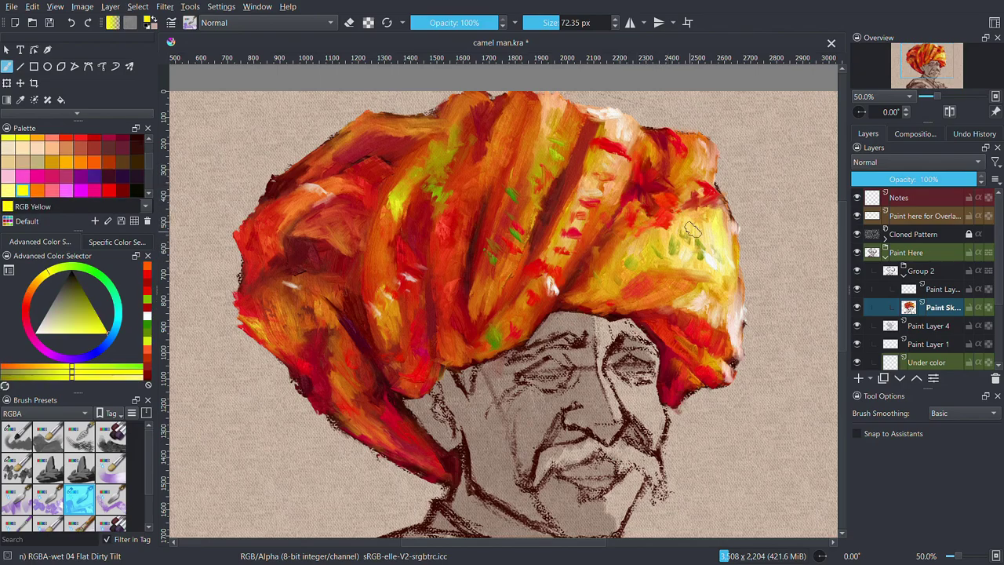
drag(689, 135, 712, 174)
drag(647, 245, 631, 306)
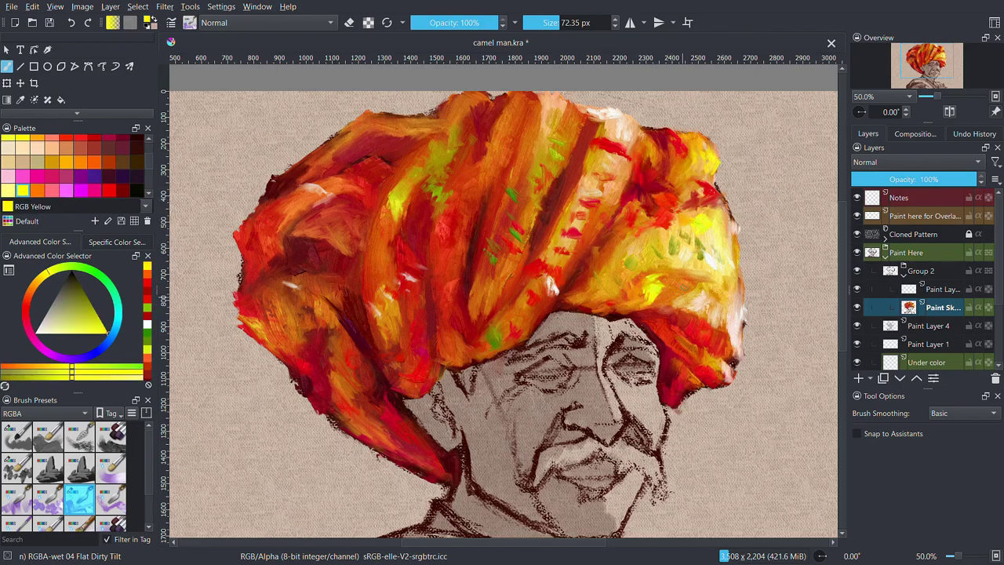
drag(690, 267, 710, 286)
Add yellow strokes and orange touch-ups along the turban's lower-right edge
ctrl+click(659, 290)
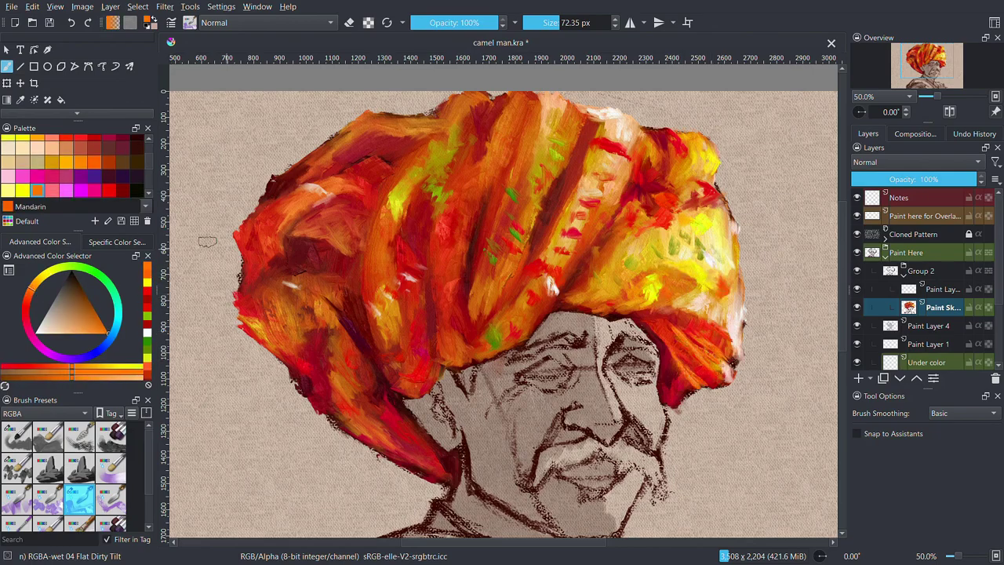
ctrl+click(715, 329)
mouse_move(709, 365)
mouse_down()
mouse_move(728, 373)
mouse_move(690, 381)
mouse_move(673, 402)
mouse_up()
ctrl+click(710, 357)
mouse_move(721, 350)
mouse_down()
mouse_move(694, 310)
mouse_move(675, 330)
mouse_up()
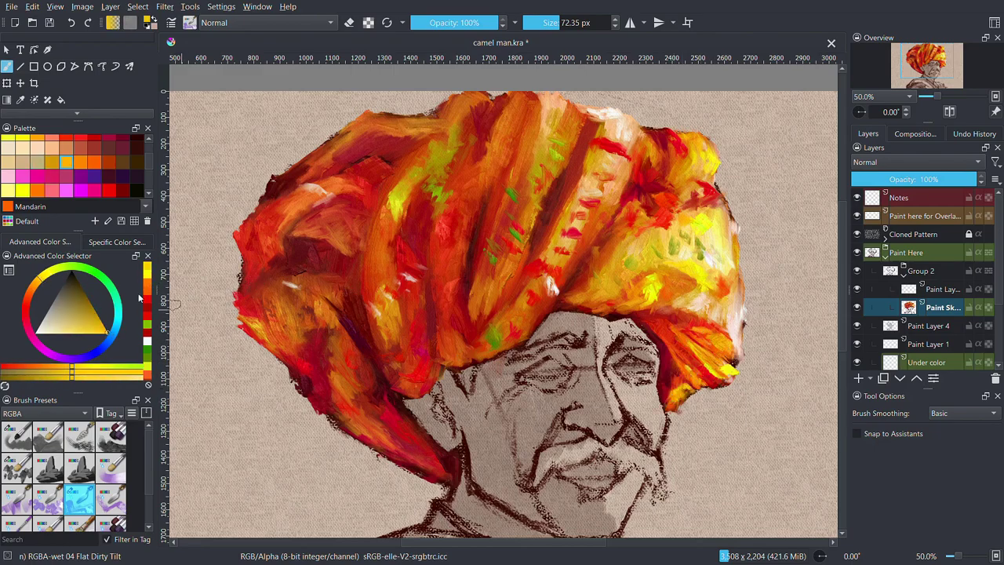
ctrl+click(765, 368)
ctrl+click(681, 384)
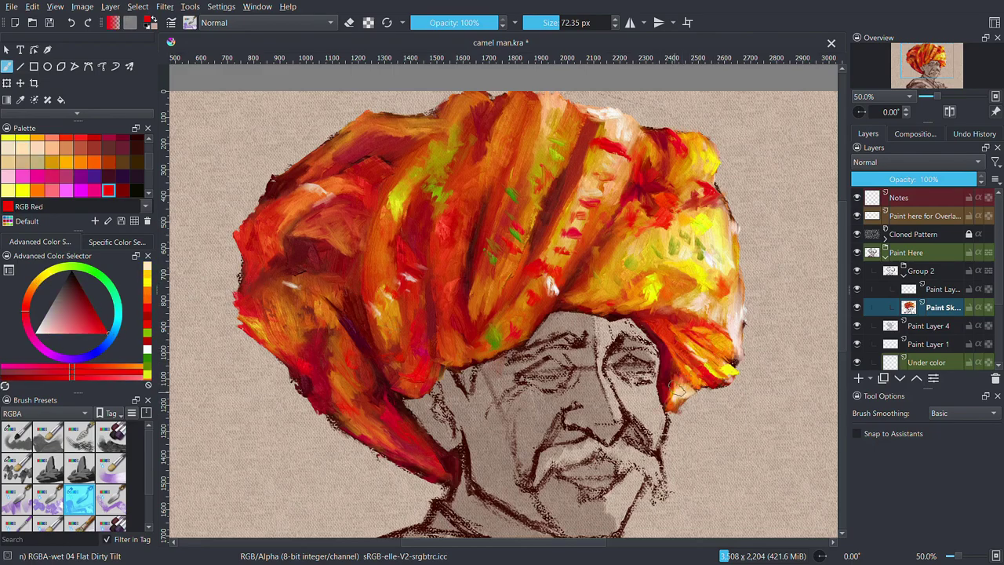
Paint RGB Red and orange strokes over the turban's left side and lower-left edge
drag(306, 328, 259, 306)
mouse_move(283, 345)
mouse_down()
mouse_move(255, 322)
mouse_move(392, 415)
mouse_up()
ctrl+click(271, 310)
drag(337, 376, 448, 474)
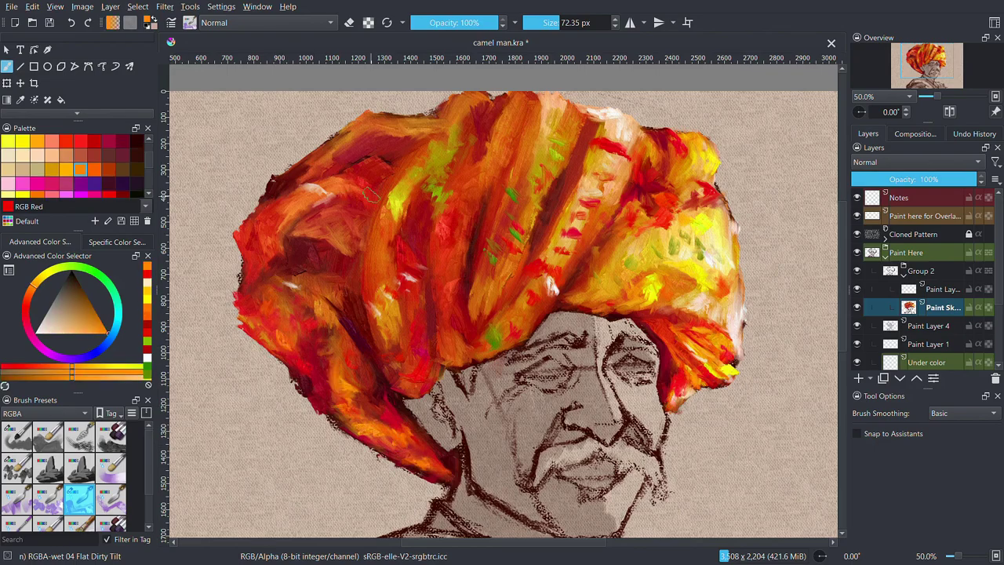
ctrl+click(346, 192)
drag(329, 188, 259, 228)
drag(251, 235, 302, 167)
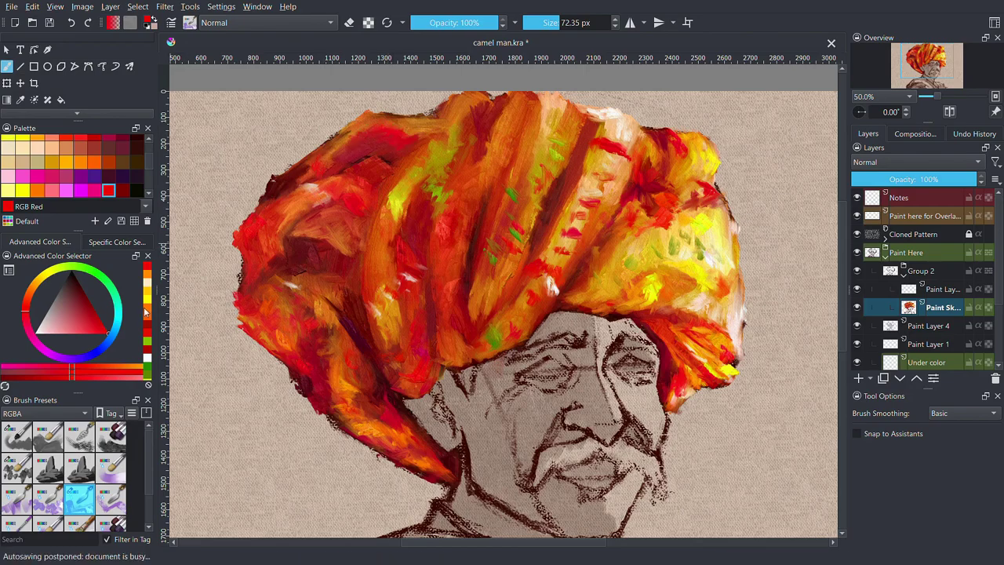
Add pale yellow strokes along the turban's top folds and zoom out to the whole figure
ctrl+click(392, 125)
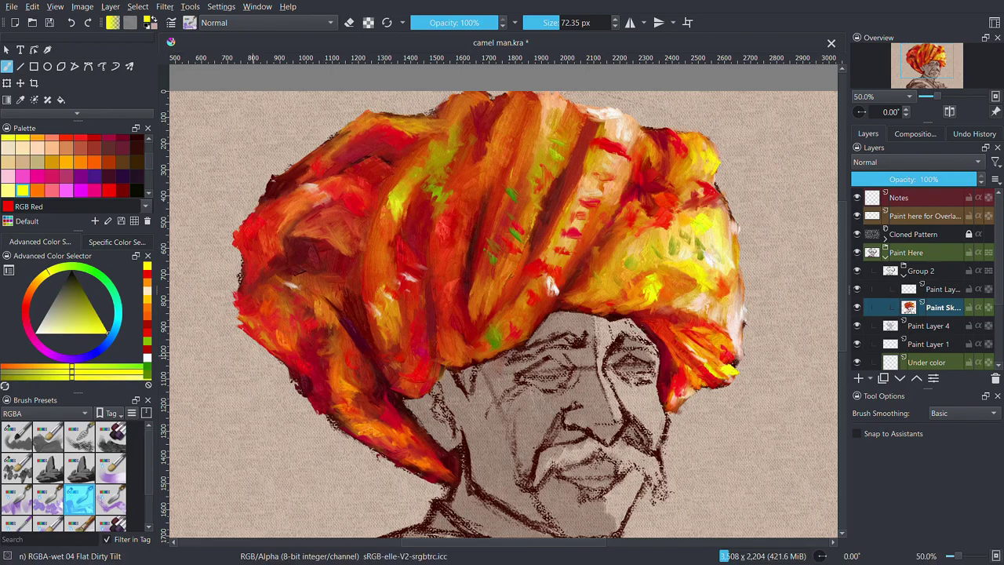
ctrl+click(704, 225)
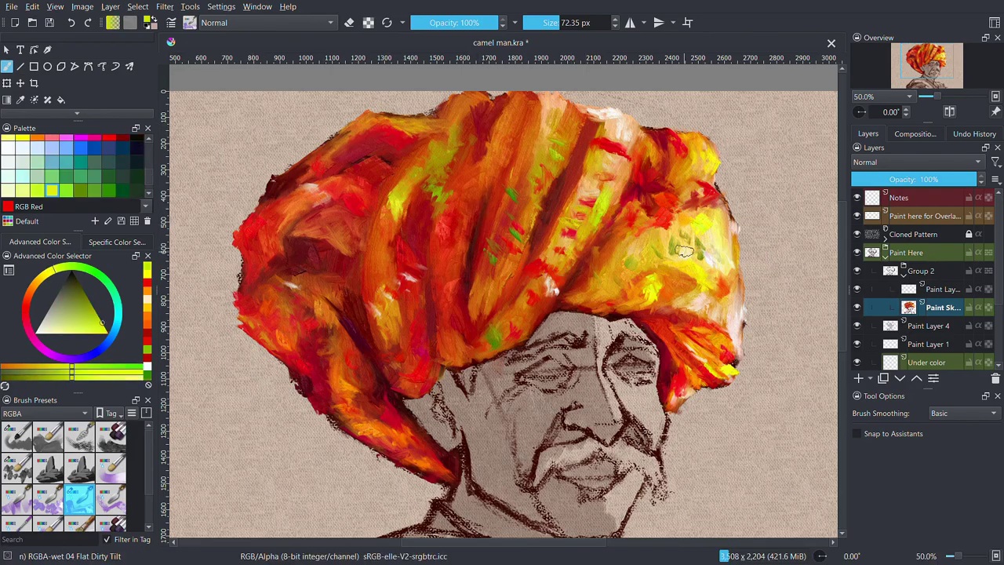
ctrl+click(561, 259)
mouse_move(546, 111)
mouse_down()
mouse_move(476, 156)
mouse_move(408, 369)
mouse_up()
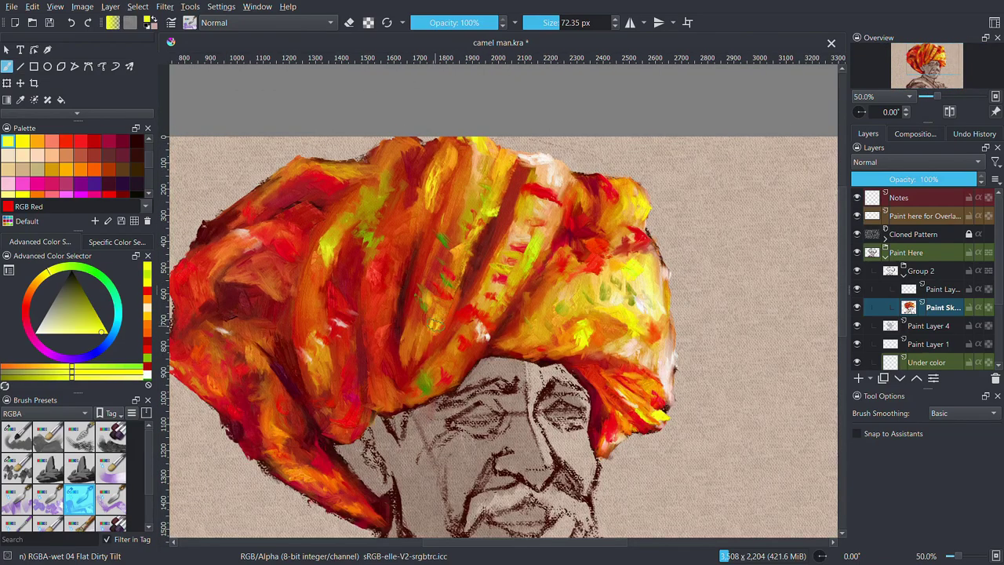
drag(392, 145, 411, 147)
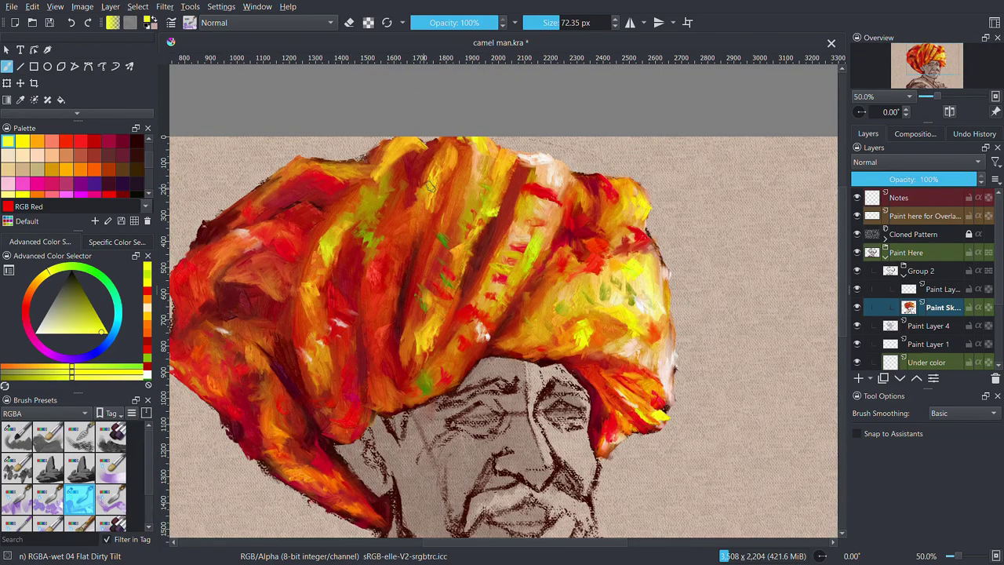
key(minus)
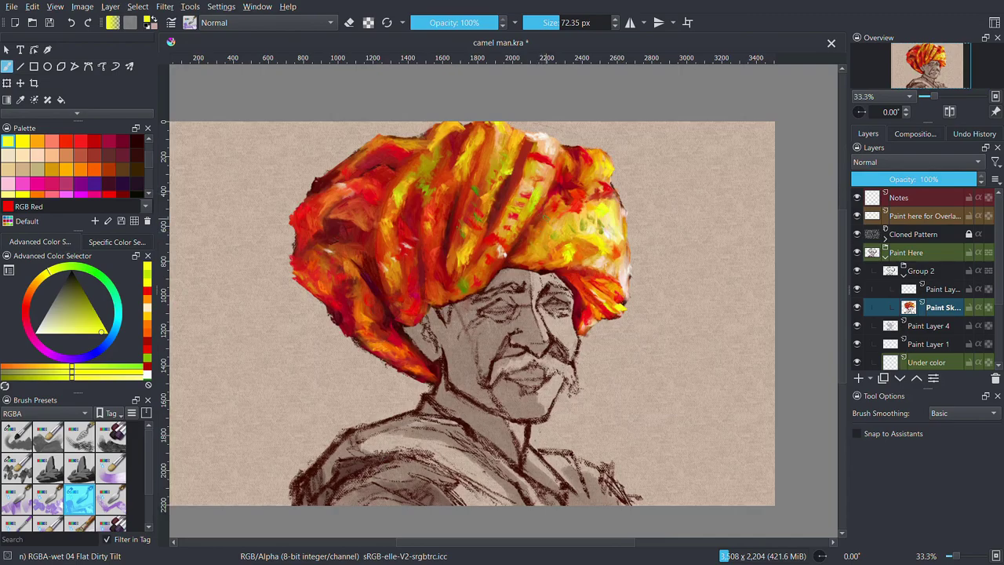
Paint yellow strokes along the turban's right side and upper right
ctrl+click(565, 226)
drag(557, 220, 533, 251)
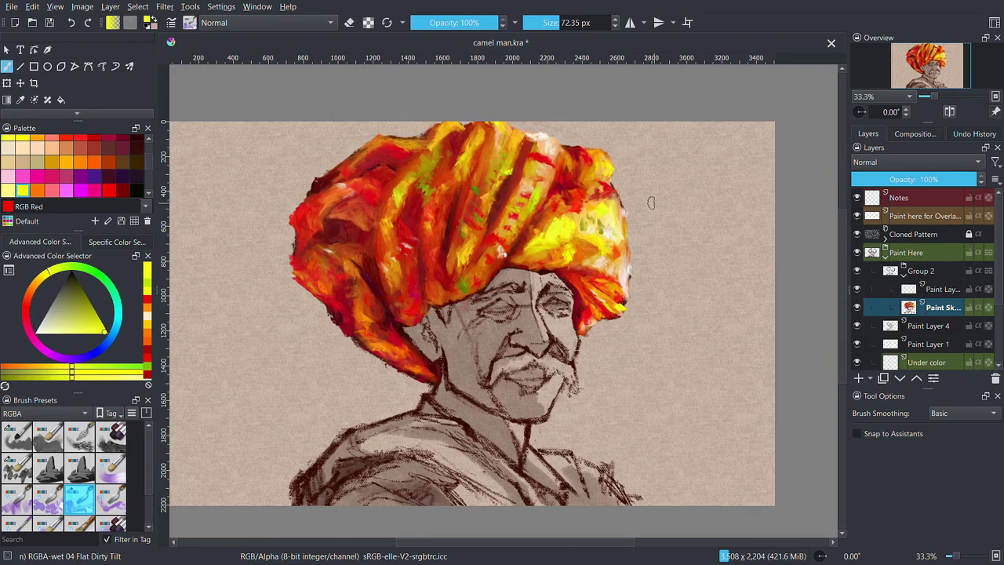
drag(600, 200, 581, 214)
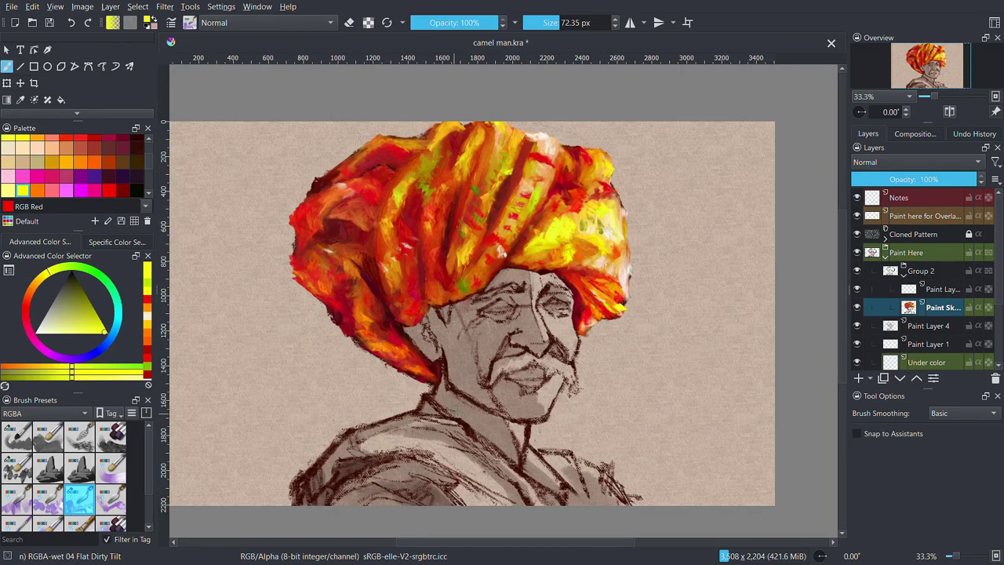
drag(554, 144, 569, 179)
Try pale cream, red and Deep carmine, then shrink the brush to about 15 px
ctrl+click(569, 150)
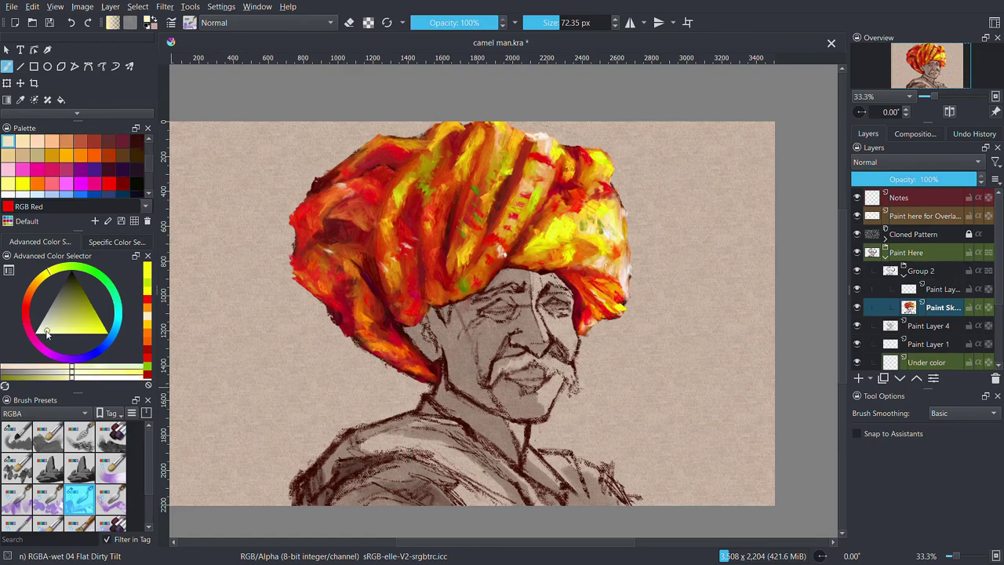
ctrl+click(588, 263)
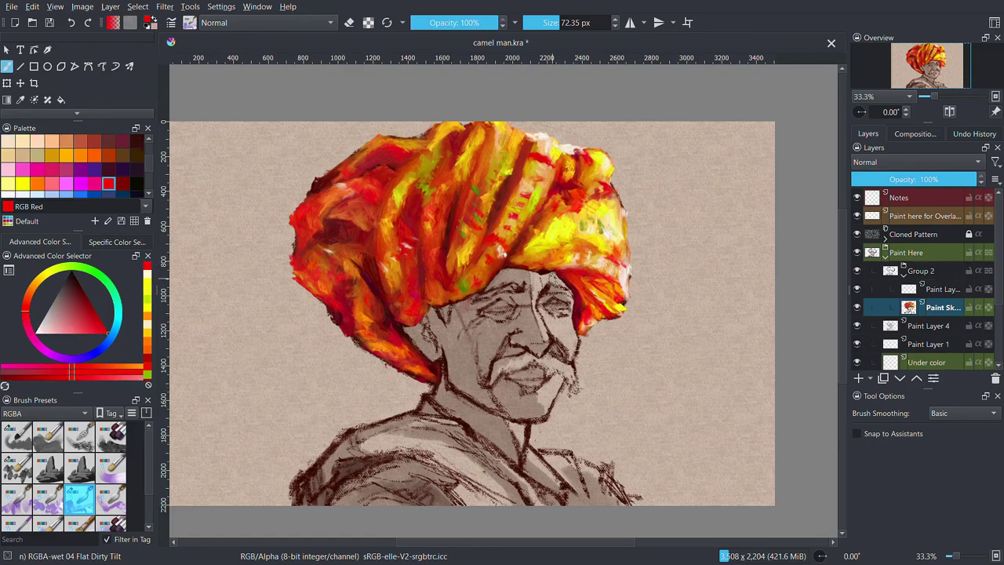
key(slash)
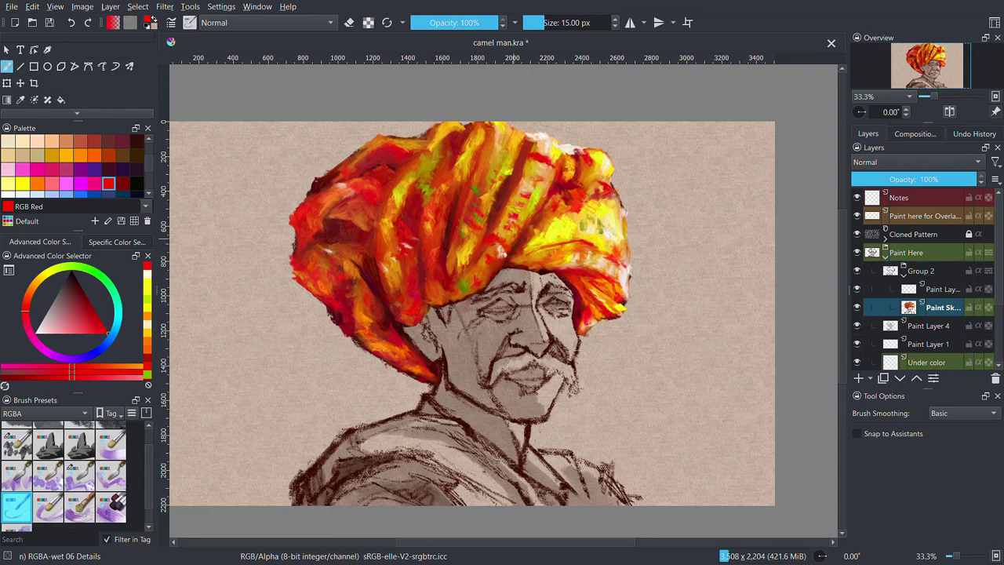
ctrl+click(423, 234)
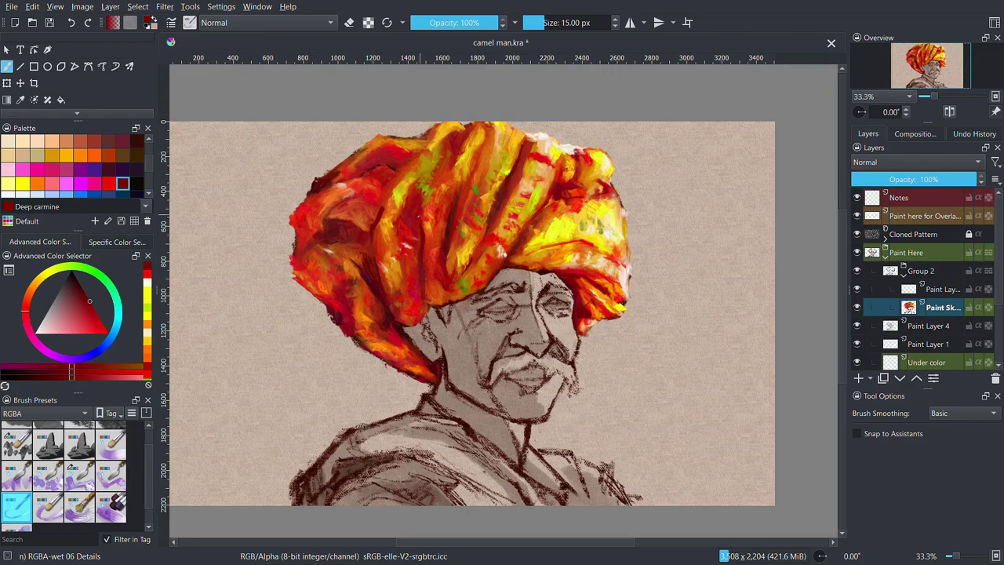
ctrl+scroll(429, 228, up, 2)
ctrl+scroll(430, 227, down, 3)
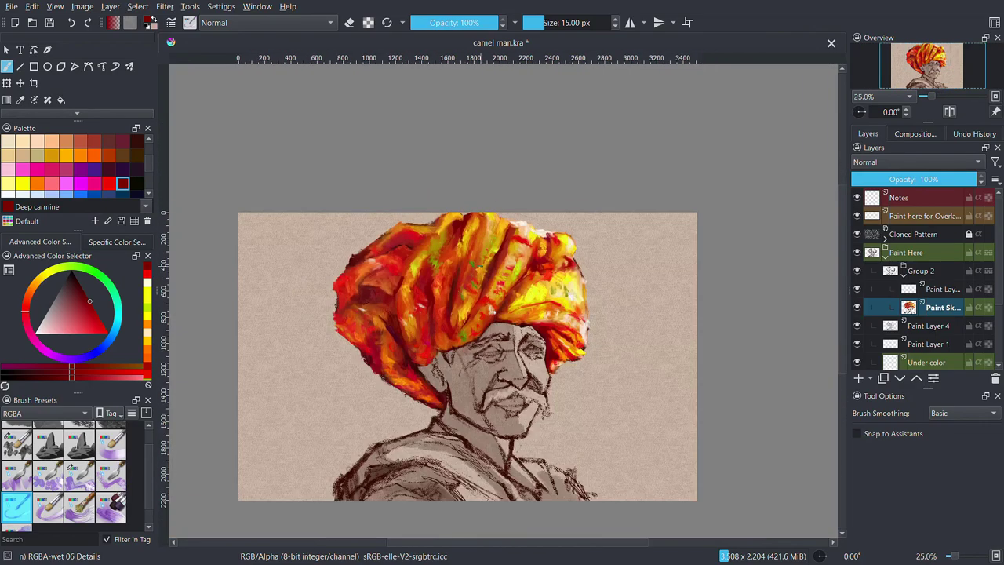
ctrl+scroll(376, 243, up, 1)
shift+drag(368, 248, 392, 235)
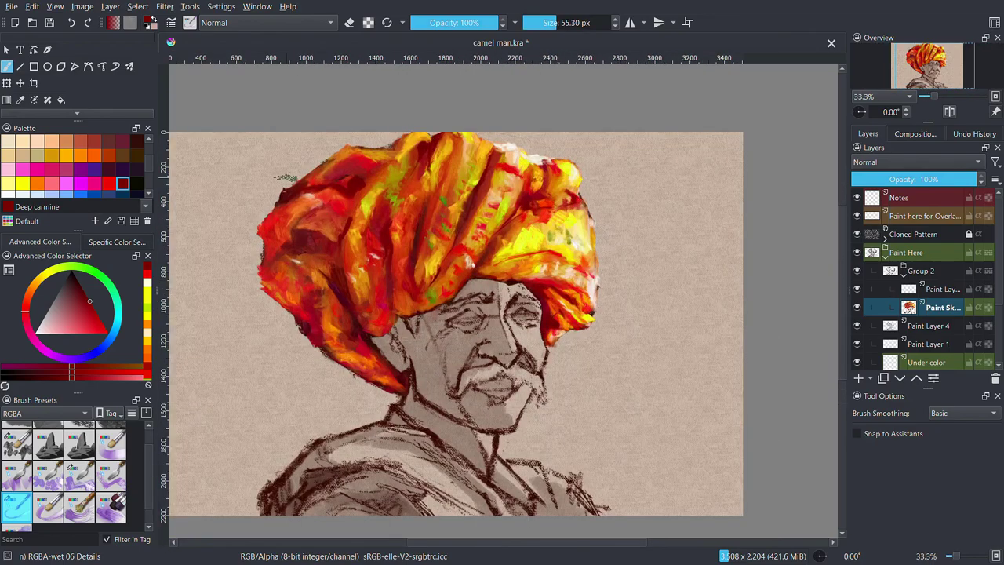
shift+drag(308, 244, 282, 243)
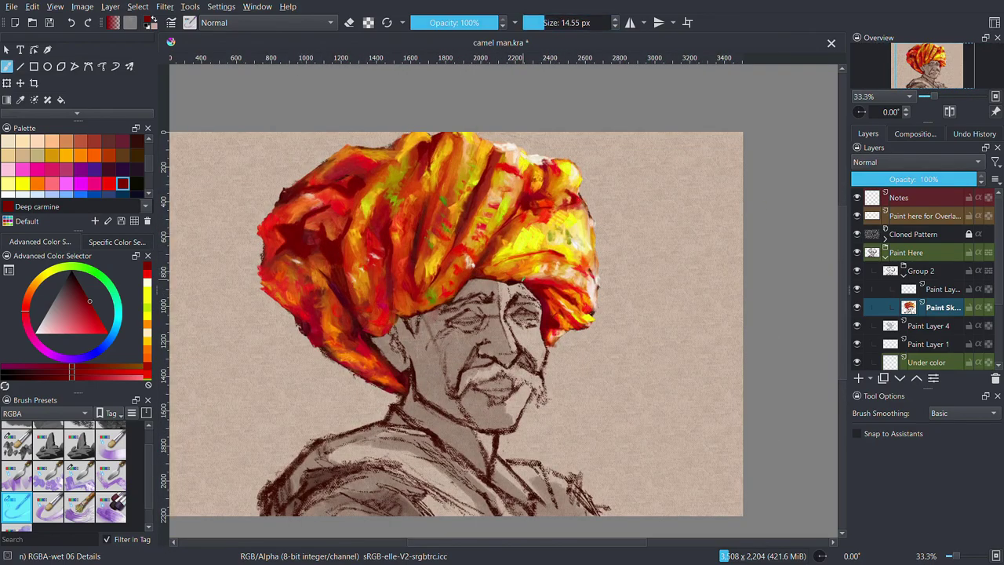
Paint white highlight strokes along the turban's right edge
scroll(75, 165, up, 2)
click(22, 142)
drag(592, 248, 575, 245)
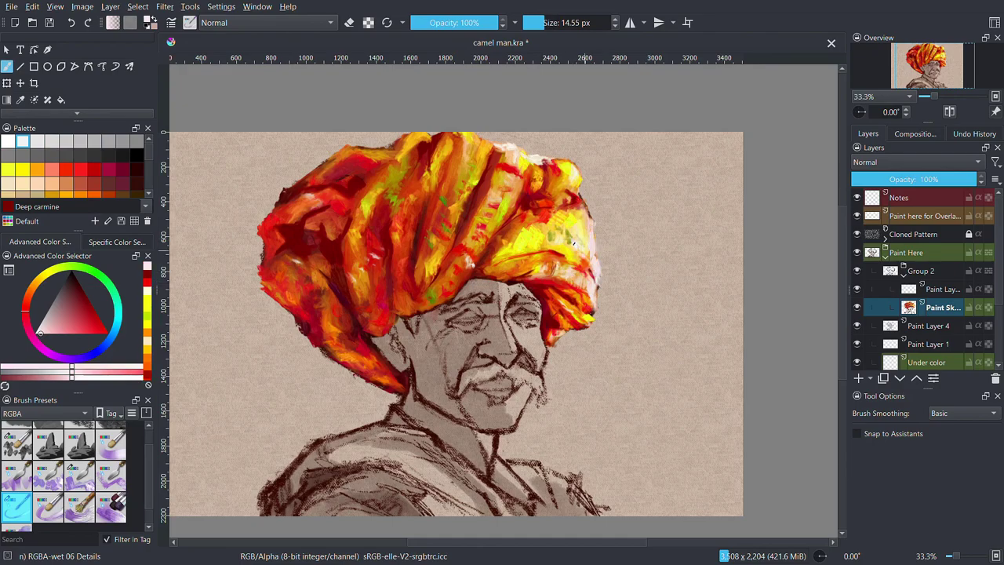
drag(577, 182, 590, 221)
scroll(561, 273, up, 3)
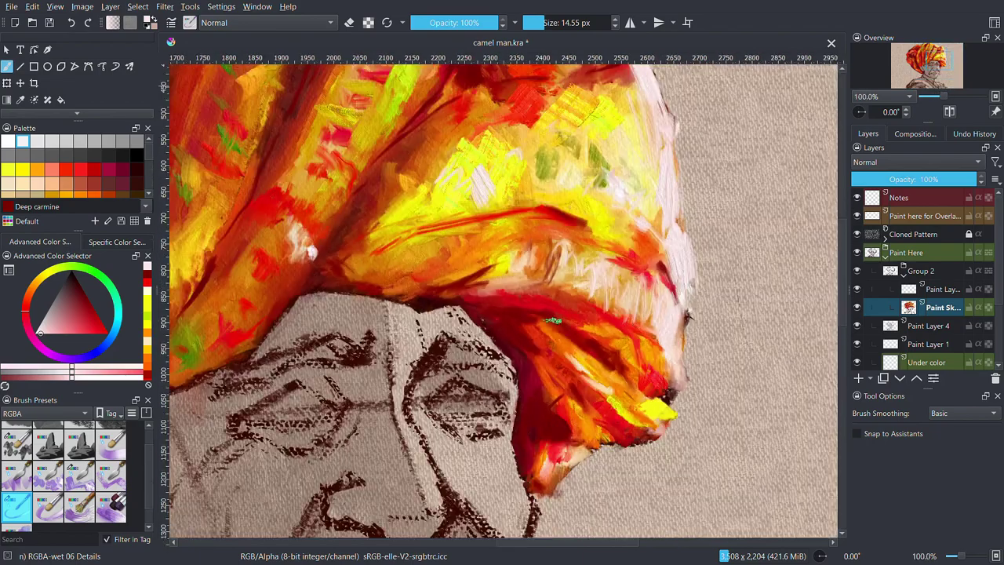
drag(663, 137, 663, 416)
scroll(706, 314, down, 2)
Paint pale yellow strokes across the turban folds and its lower edge
click(23, 142)
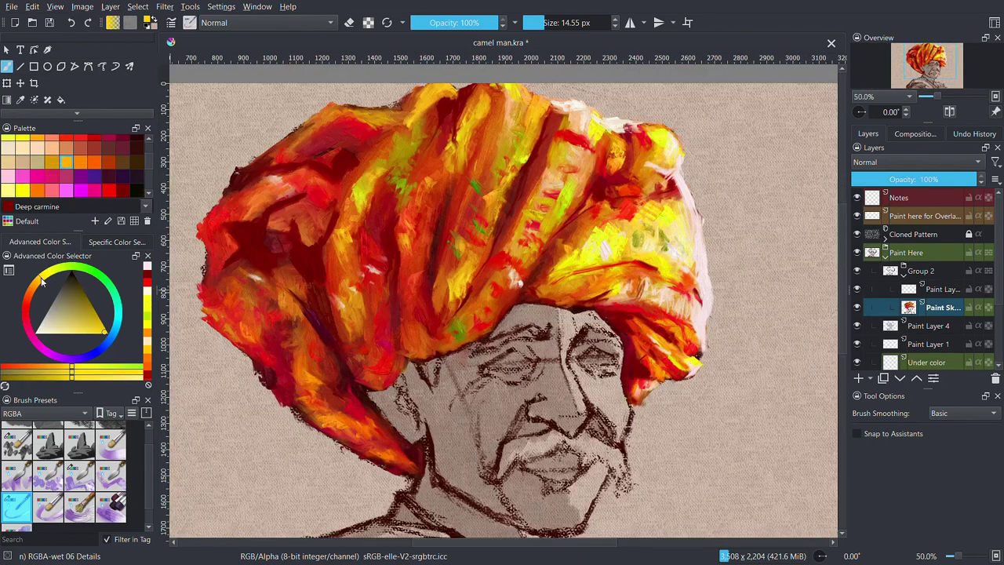
click(94, 333)
drag(474, 174, 493, 237)
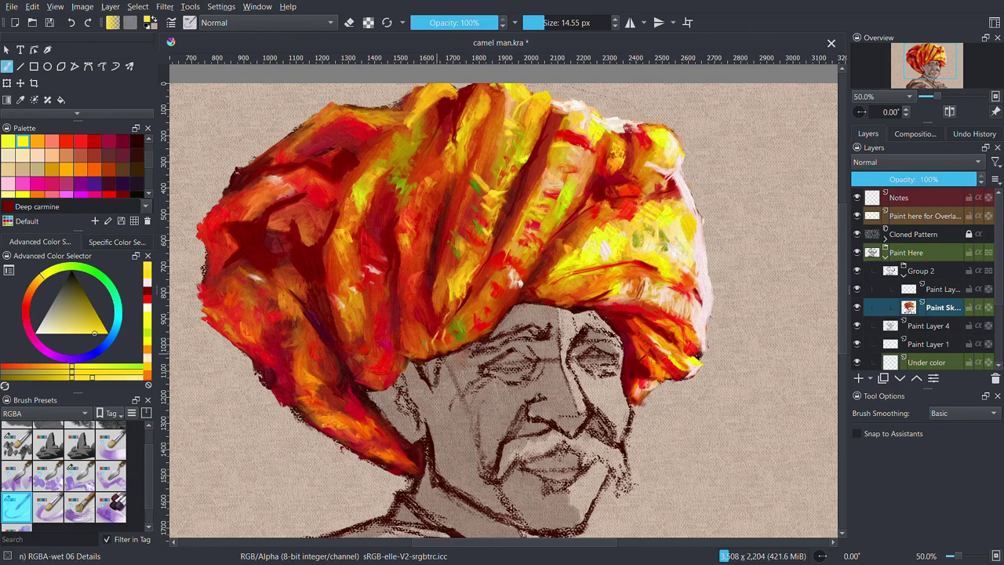
drag(451, 332, 472, 312)
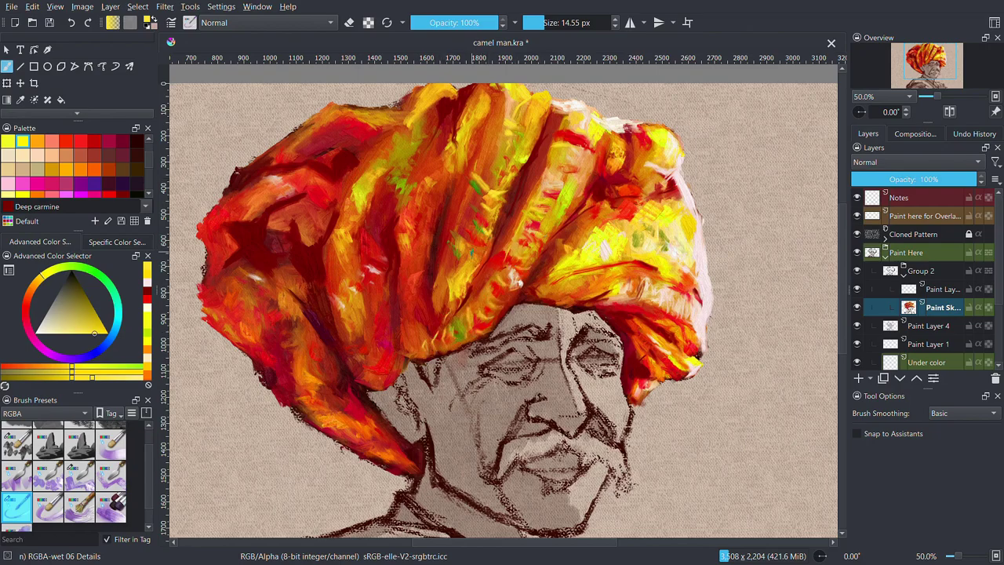
Brighten the turban with Mandarin and a sampled orange
click(94, 168)
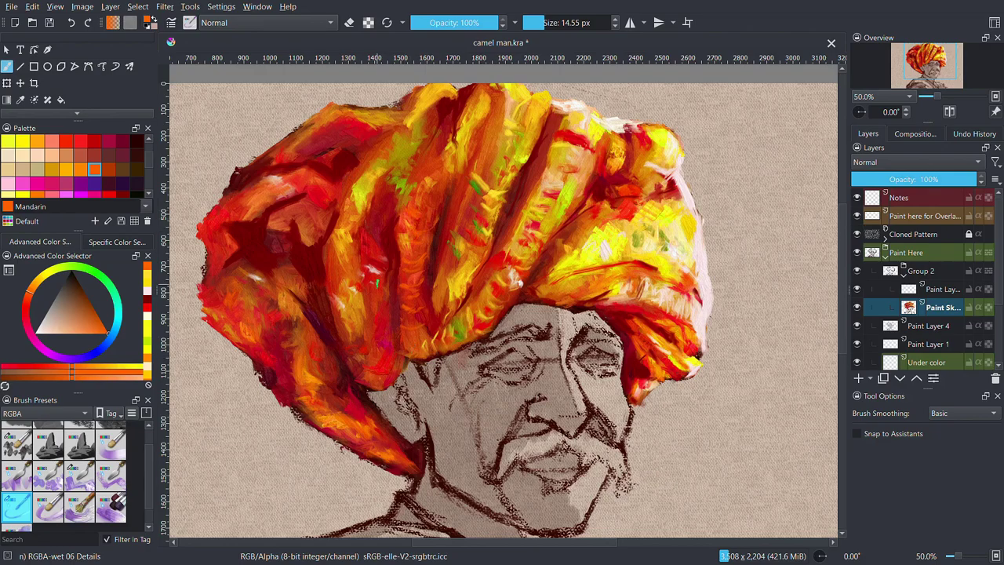
click(122, 192)
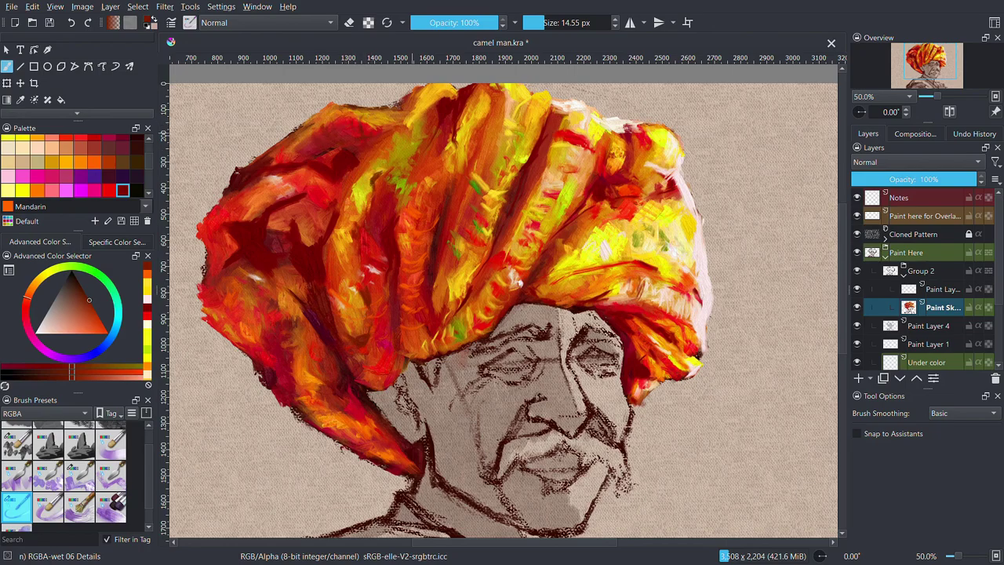
drag(308, 233, 273, 216)
ctrl+click(269, 274)
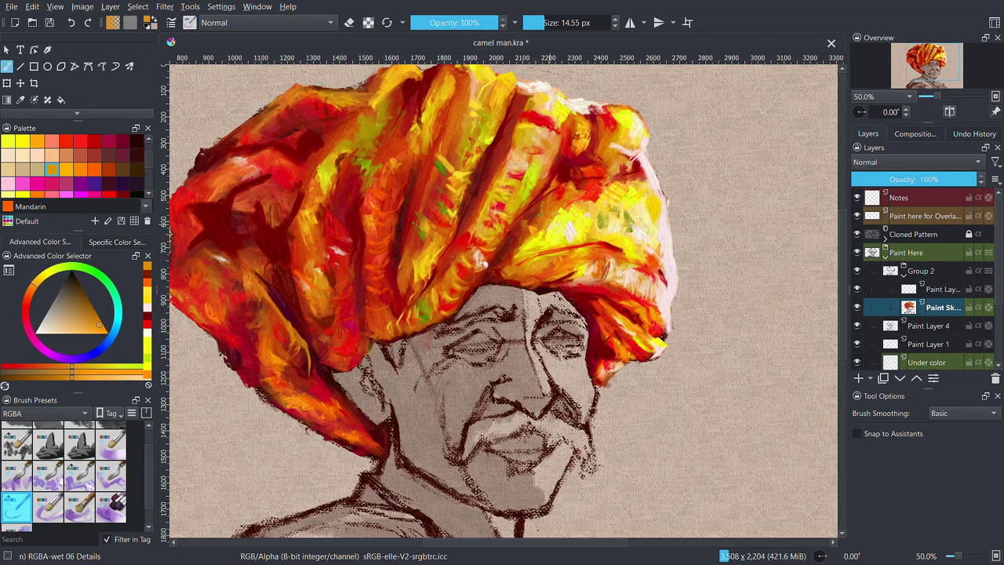
drag(514, 236, 529, 251)
Zoom out and paint a dark plum shading stroke down the face
ctrl+click(641, 297)
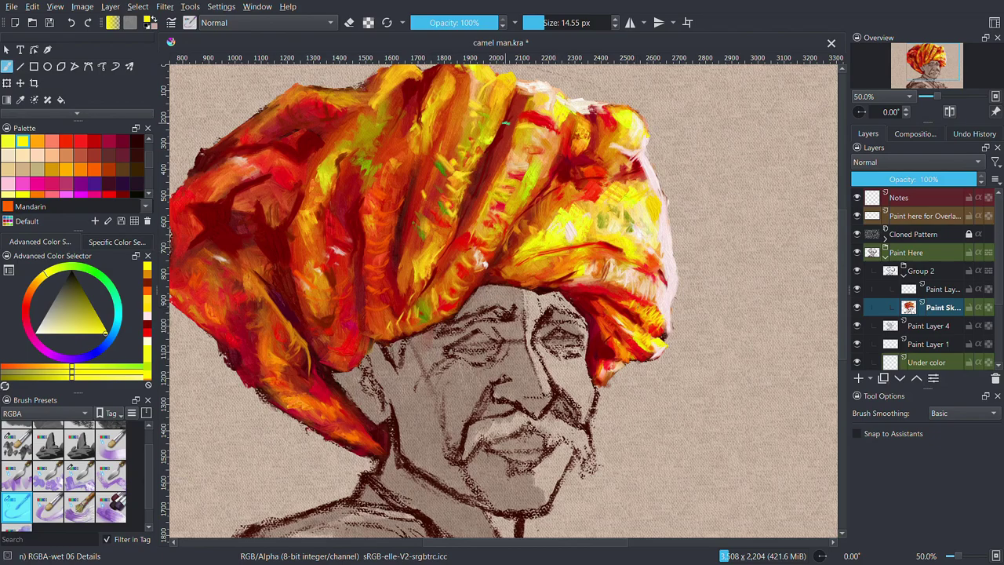
key(minus)
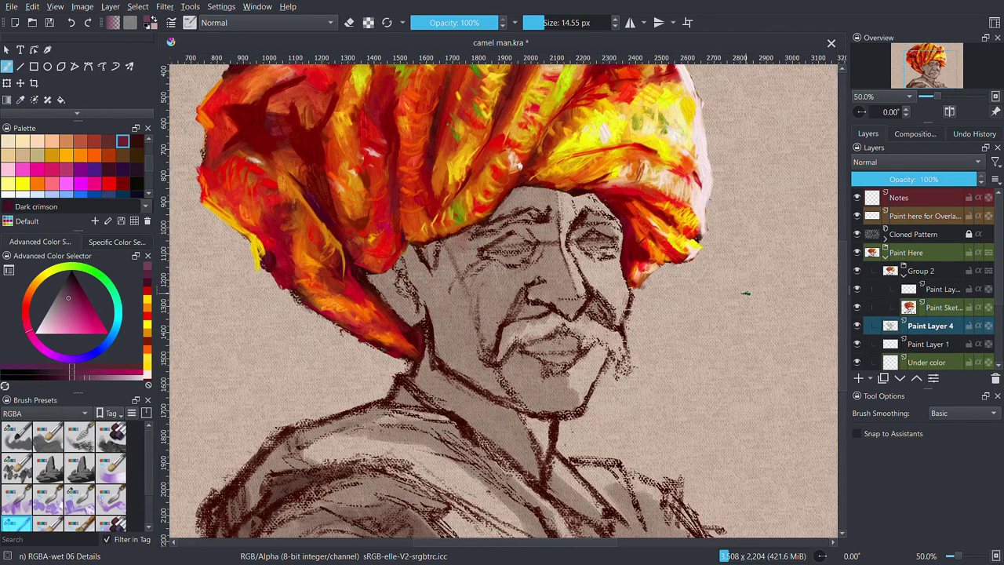
click(108, 169)
mouse_move(512, 188)
mouse_down()
mouse_move(577, 298)
mouse_move(563, 292)
mouse_move(534, 227)
mouse_move(502, 204)
mouse_move(532, 269)
mouse_move(486, 227)
mouse_move(384, 290)
mouse_move(427, 275)
mouse_move(416, 314)
mouse_move(451, 369)
mouse_move(506, 259)
mouse_move(502, 361)
mouse_move(519, 355)
mouse_move(565, 391)
mouse_move(573, 412)
mouse_move(510, 367)
mouse_up()
Enlarge the brush to 19.23 px and shade the chin, eye socket and cheek purple
key(bracketright)
drag(598, 298, 608, 319)
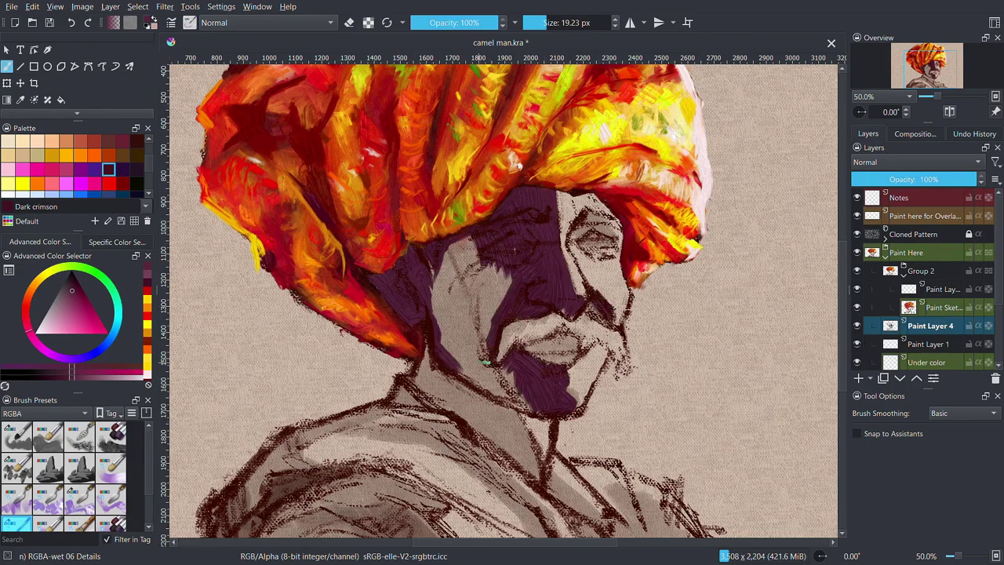
drag(571, 226, 616, 252)
drag(452, 239, 508, 305)
mouse_move(444, 267)
mouse_down()
mouse_move(488, 292)
mouse_move(447, 321)
mouse_move(486, 333)
mouse_up()
mouse_move(474, 286)
mouse_down()
mouse_move(451, 353)
mouse_move(481, 339)
mouse_move(517, 397)
mouse_move(471, 357)
mouse_up()
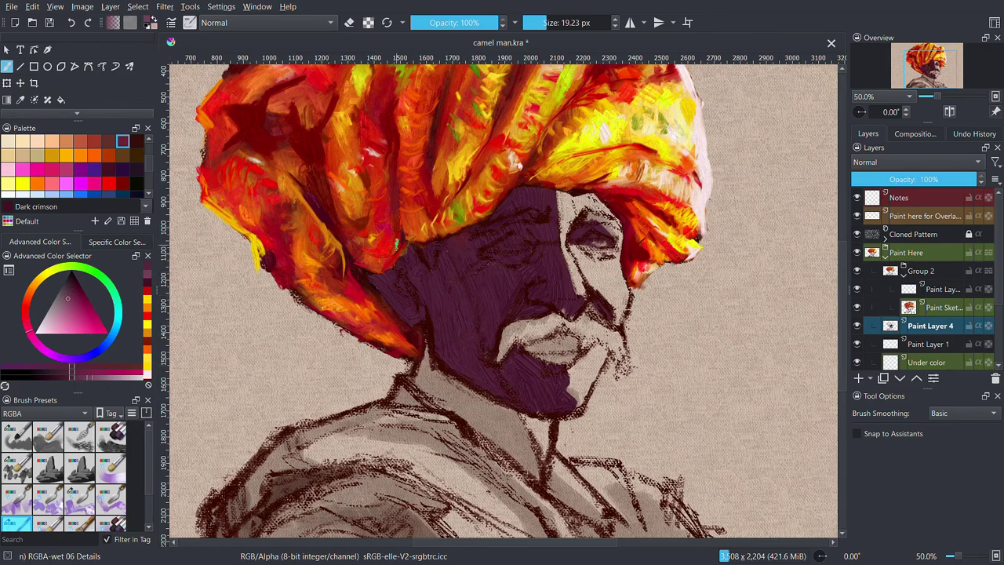
Add light skin strokes on forehead and cheek and a reddish nose tip
click(122, 141)
mouse_move(518, 192)
mouse_down()
mouse_move(553, 213)
mouse_move(570, 292)
mouse_up()
drag(502, 192, 519, 206)
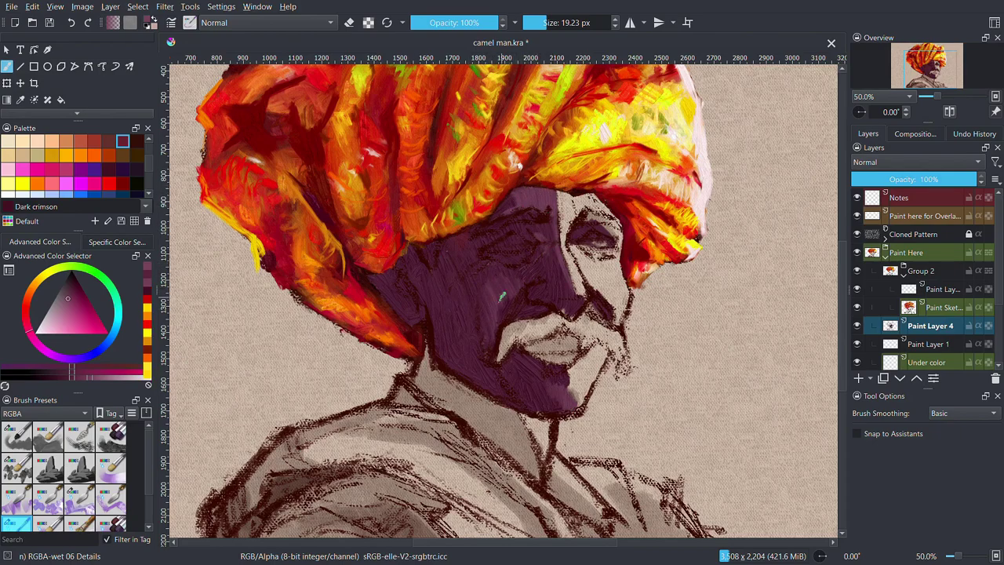
click(94, 140)
scroll(94, 155, up, 1)
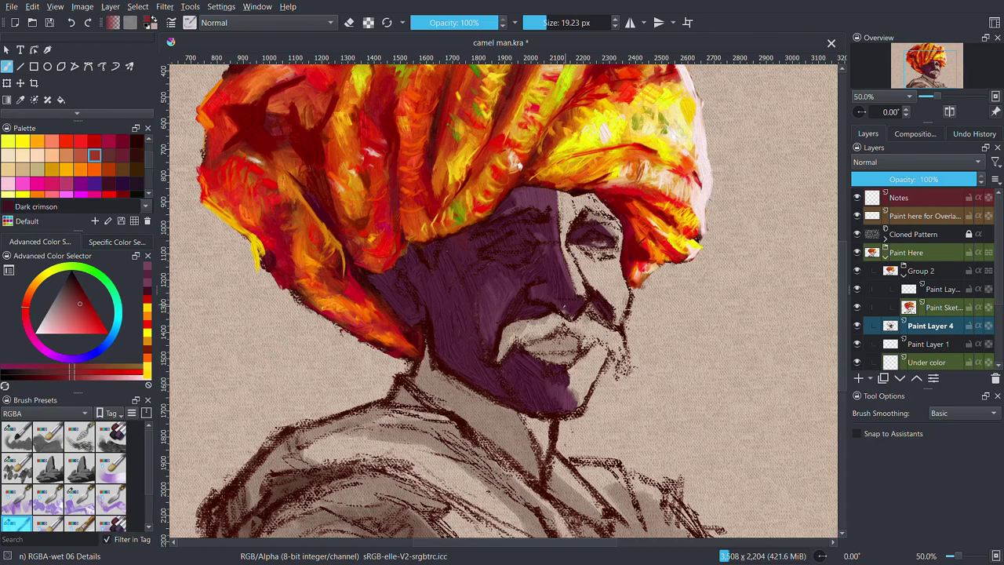
drag(559, 301, 581, 311)
click(108, 183)
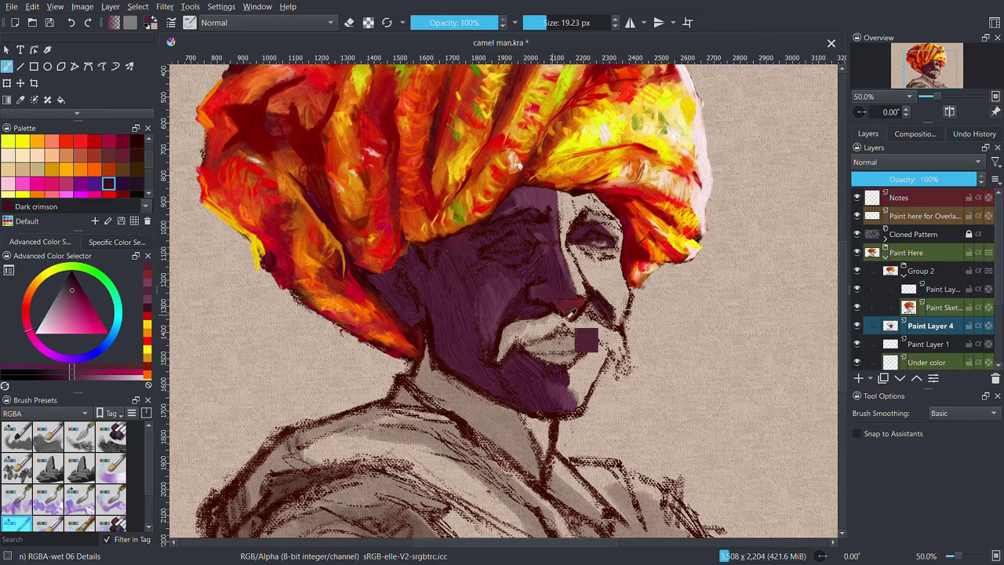
Paint a red accent stroke beside the nose
scroll(75, 162, up, 1)
click(122, 169)
scroll(75, 169, down, 1)
click(109, 190)
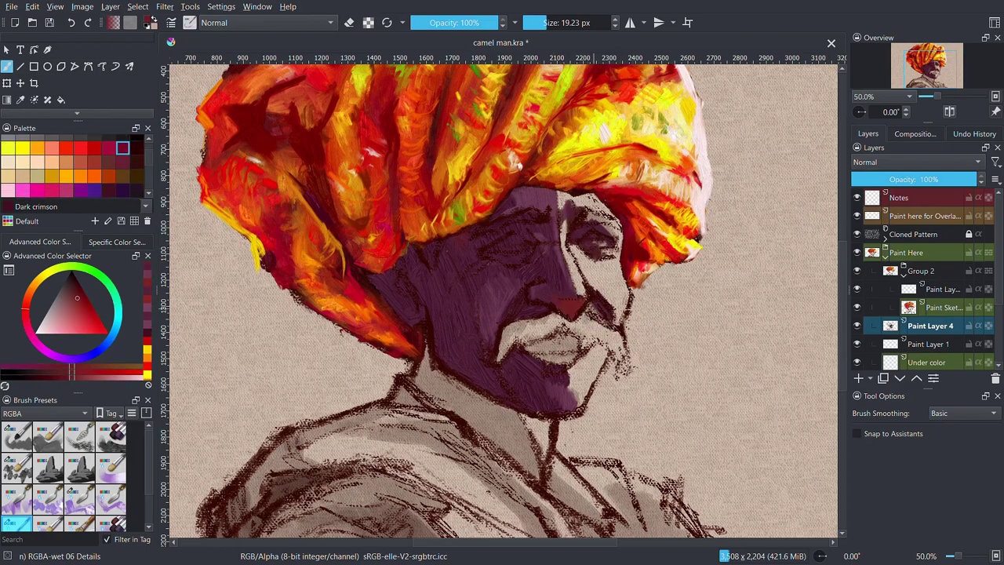
click(122, 161)
drag(614, 298, 624, 320)
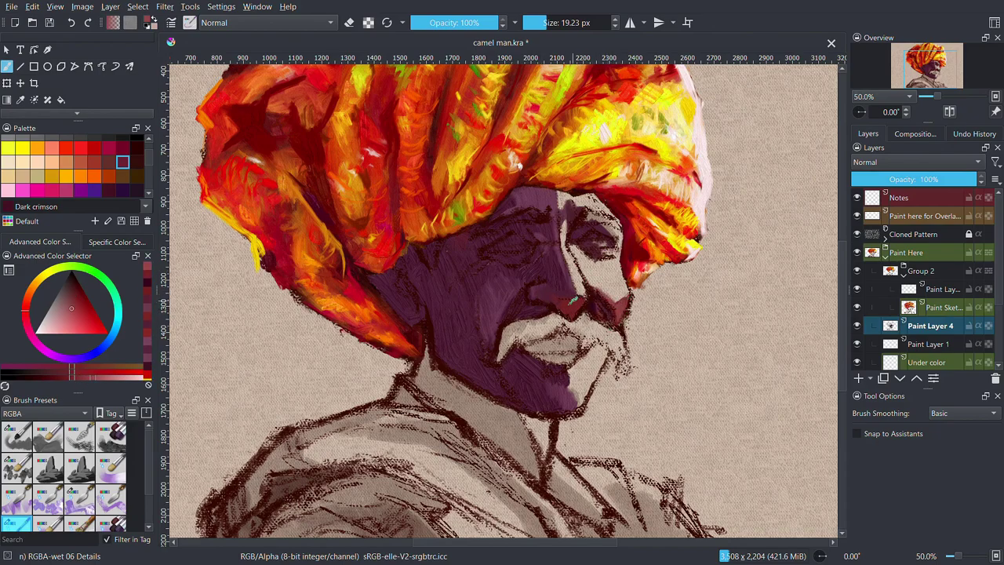
Add small orange strokes and a muted magenta mark around the eye
click(8, 176)
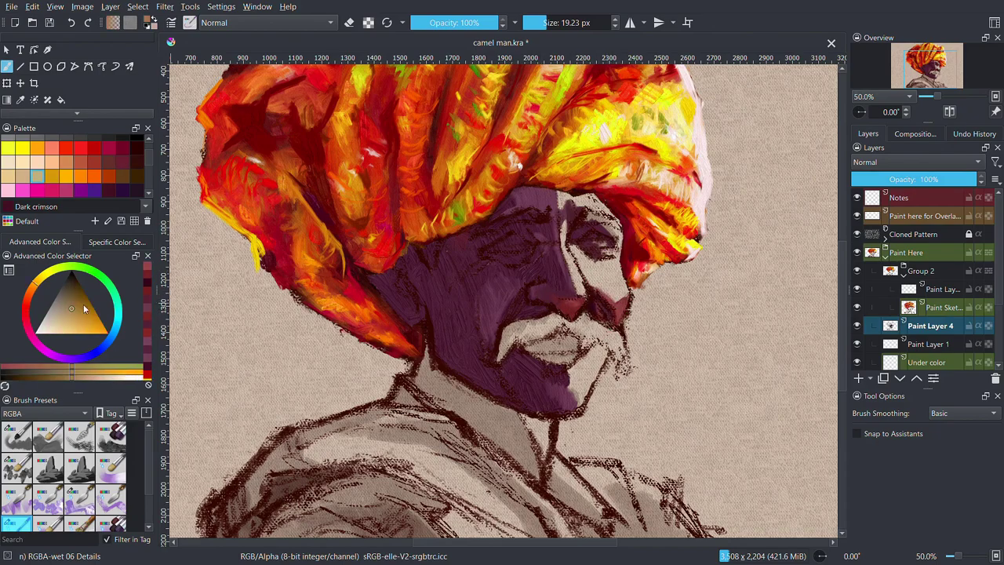
click(66, 162)
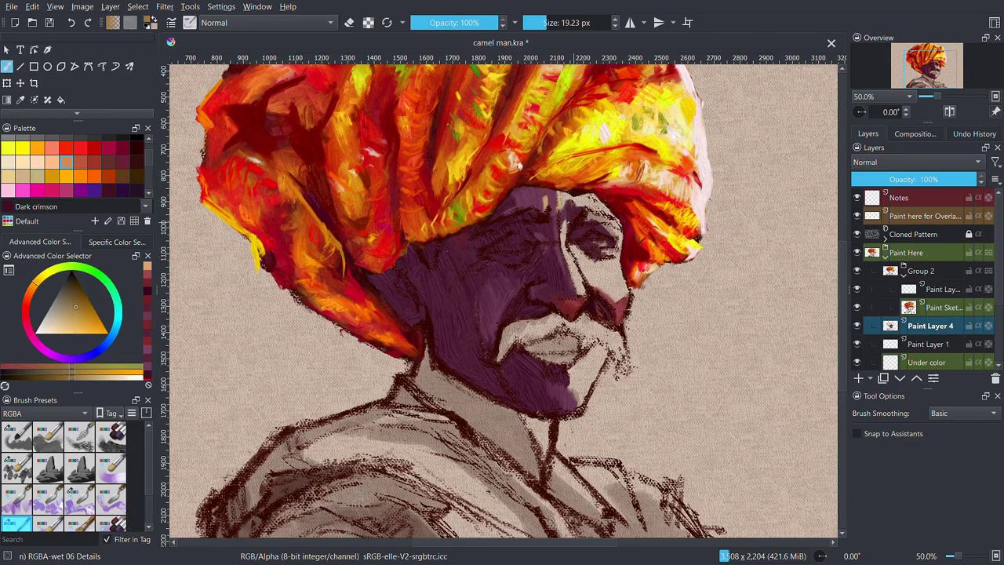
mouse_move(568, 208)
mouse_down()
mouse_move(623, 243)
mouse_move(615, 262)
mouse_up()
click(123, 162)
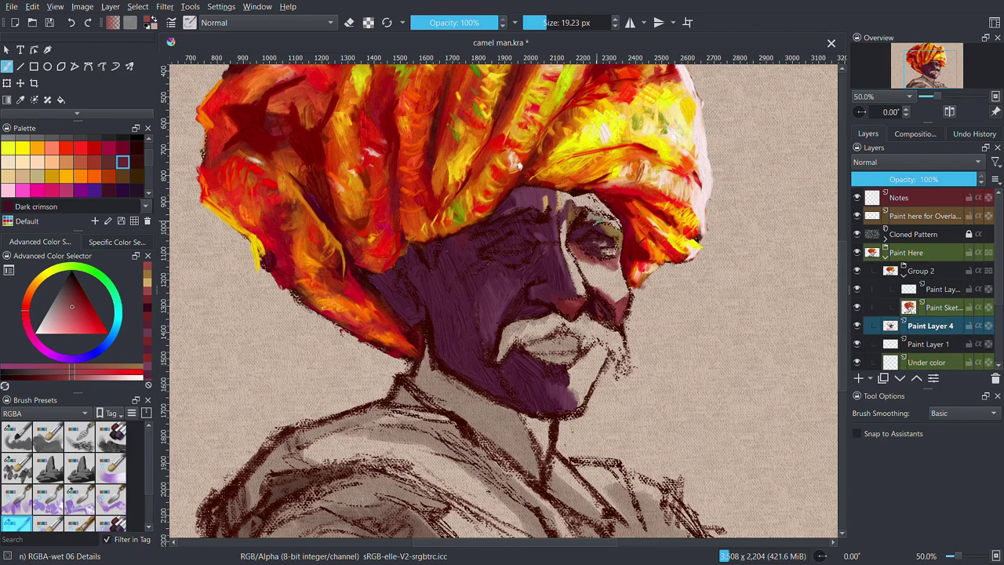
ctrl+click(586, 255)
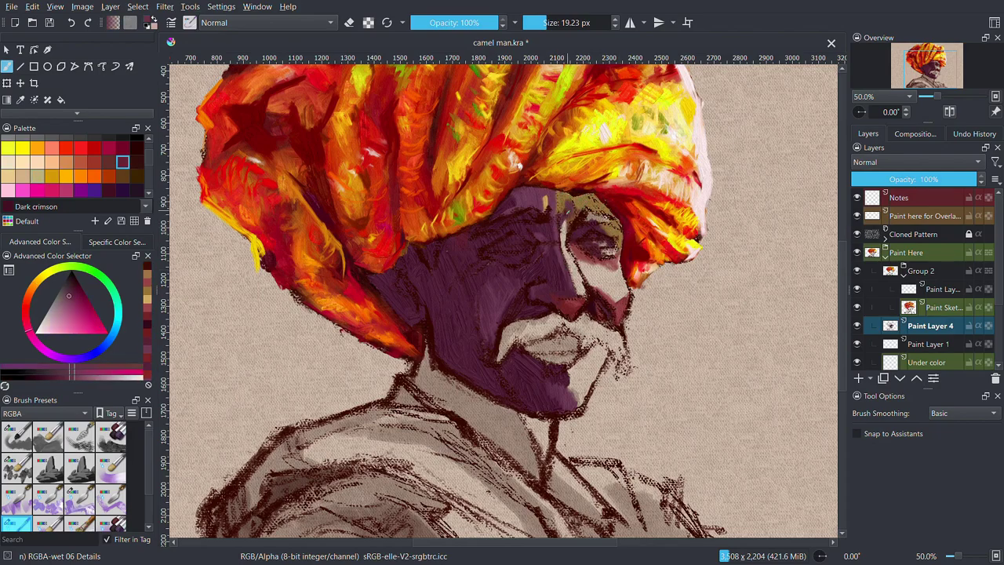
drag(610, 218, 621, 221)
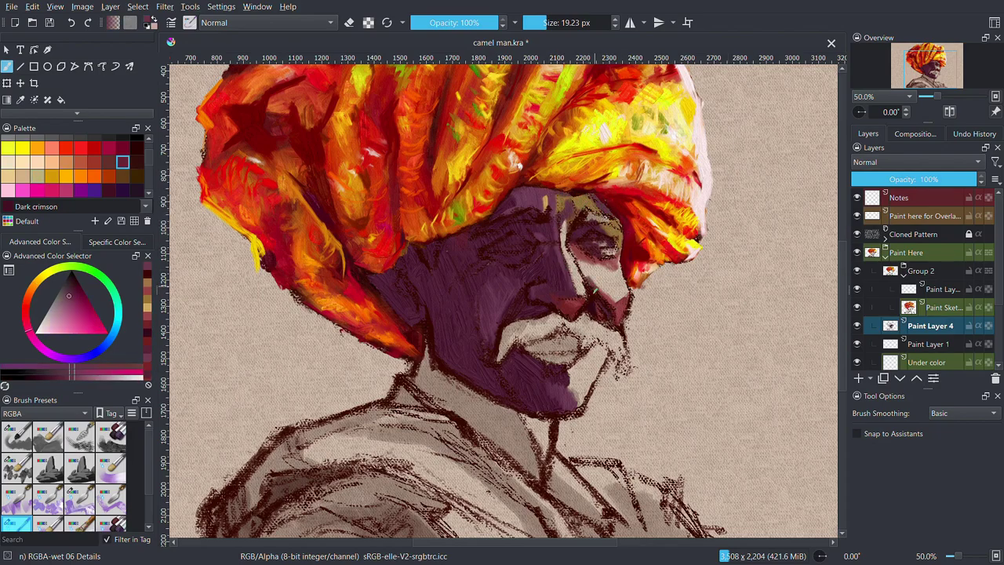
Sample dark purple from the chin and blend it across cheek, chin and beard
ctrl+click(552, 375)
scroll(552, 375, up, 1)
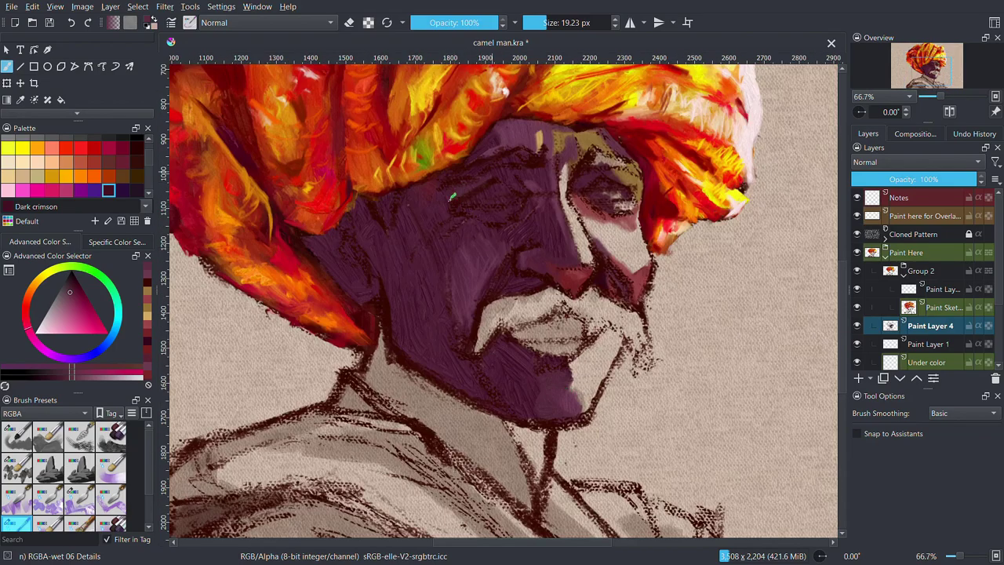
ctrl+click(471, 231)
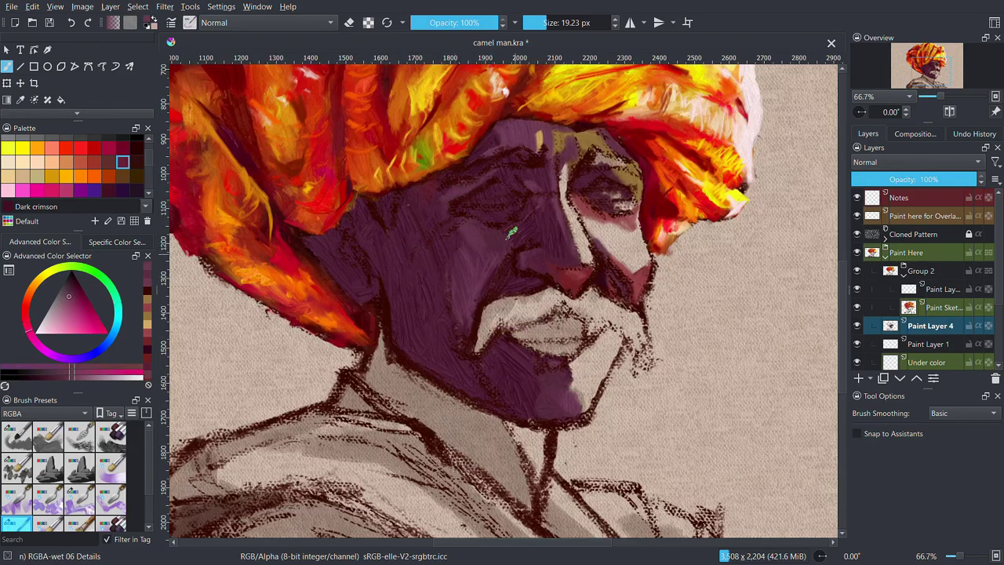
mouse_move(480, 212)
mouse_down()
mouse_move(524, 245)
mouse_move(482, 271)
mouse_up()
mouse_move(471, 236)
mouse_down()
mouse_move(416, 208)
mouse_move(431, 259)
mouse_up()
ctrl+click(427, 196)
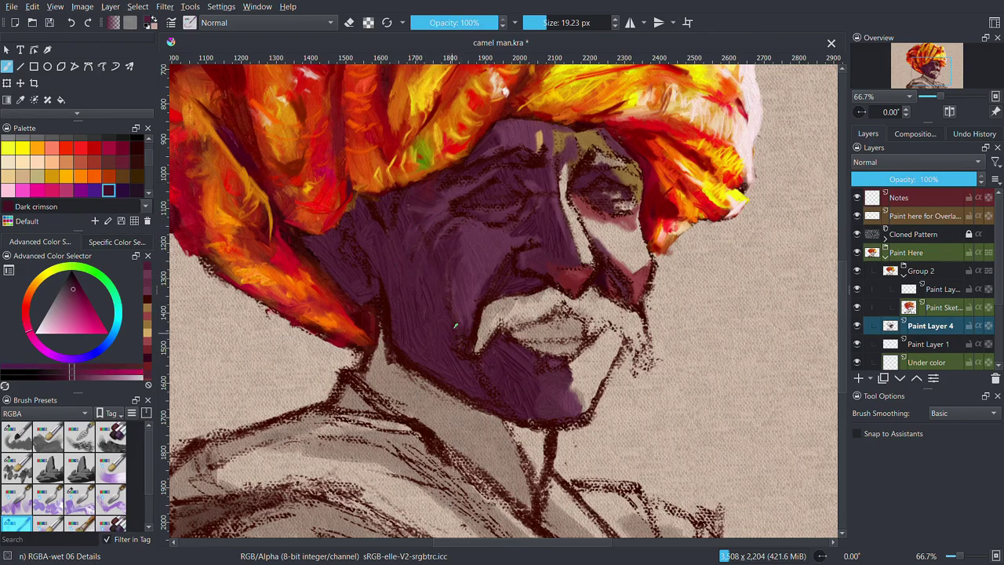
drag(459, 295, 440, 345)
ctrl+click(466, 236)
mouse_move(459, 243)
mouse_down()
mouse_move(438, 291)
mouse_move(522, 350)
mouse_move(564, 404)
mouse_up()
On the Paint Sketch layer, lighten the nose and brow and darken the eye shading
key(Page_Up)
ctrl+click(353, 200)
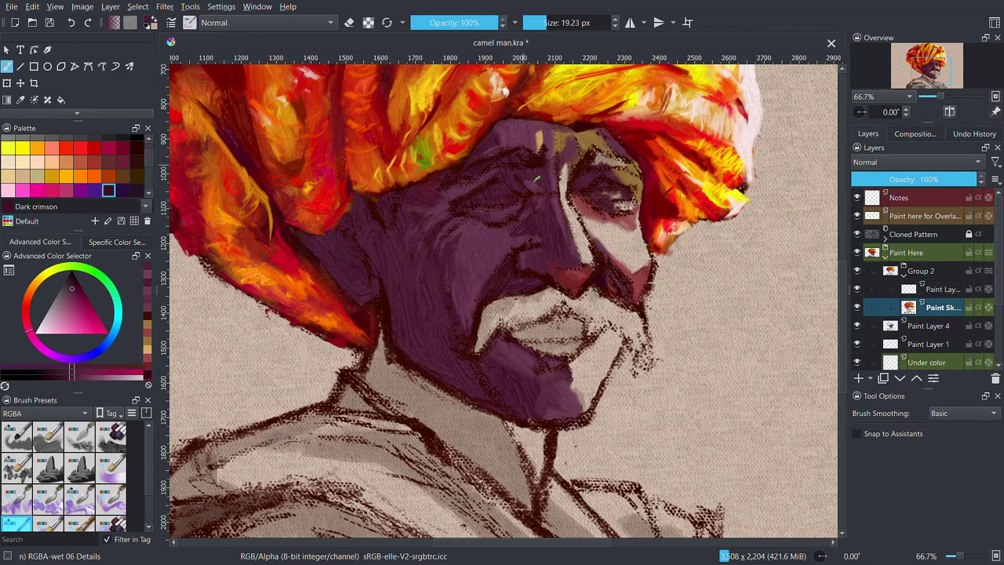
ctrl+click(560, 161)
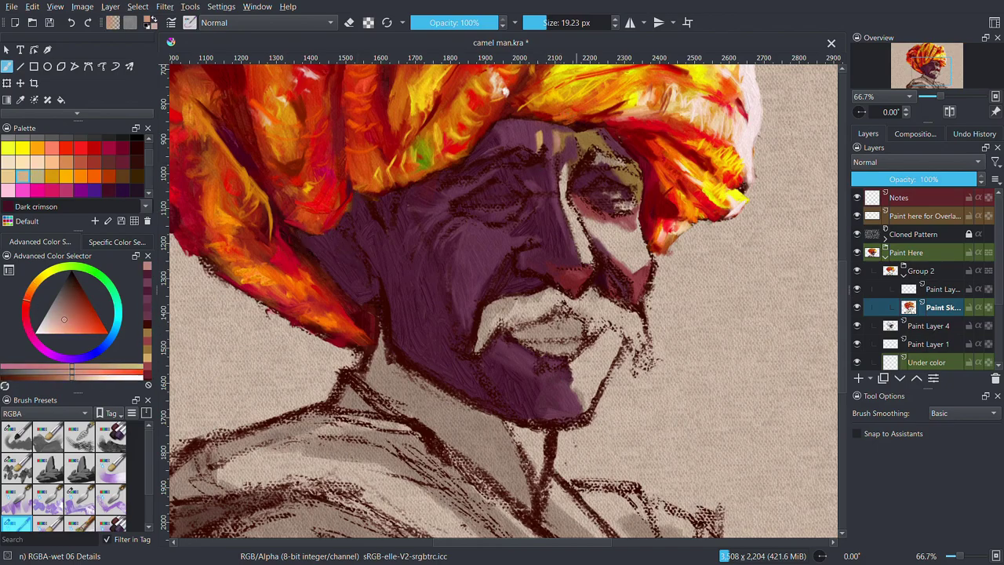
mouse_move(562, 162)
mouse_down()
mouse_move(585, 253)
mouse_move(650, 260)
mouse_up()
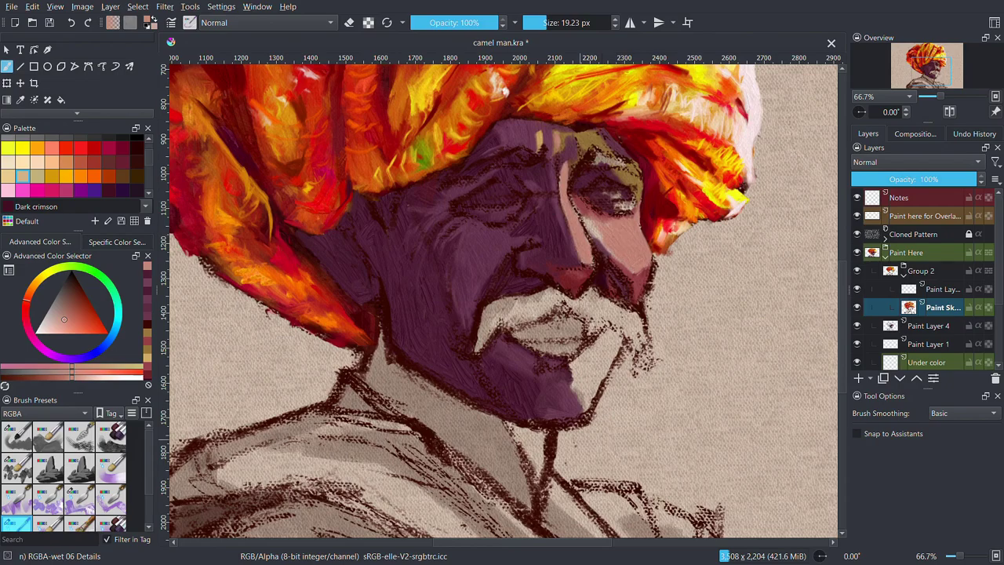
ctrl+click(661, 304)
drag(573, 200, 619, 235)
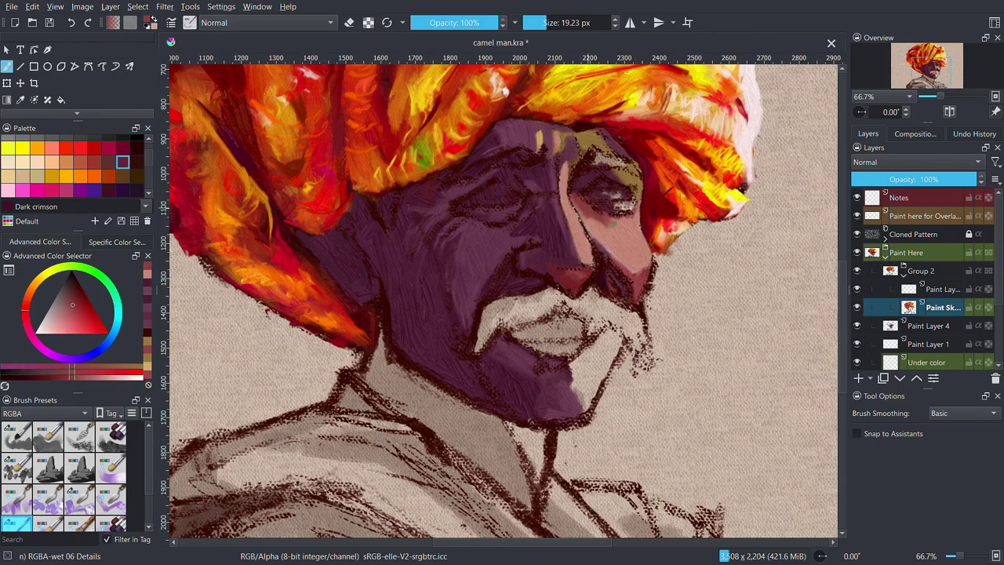
ctrl+click(635, 183)
drag(588, 131, 578, 160)
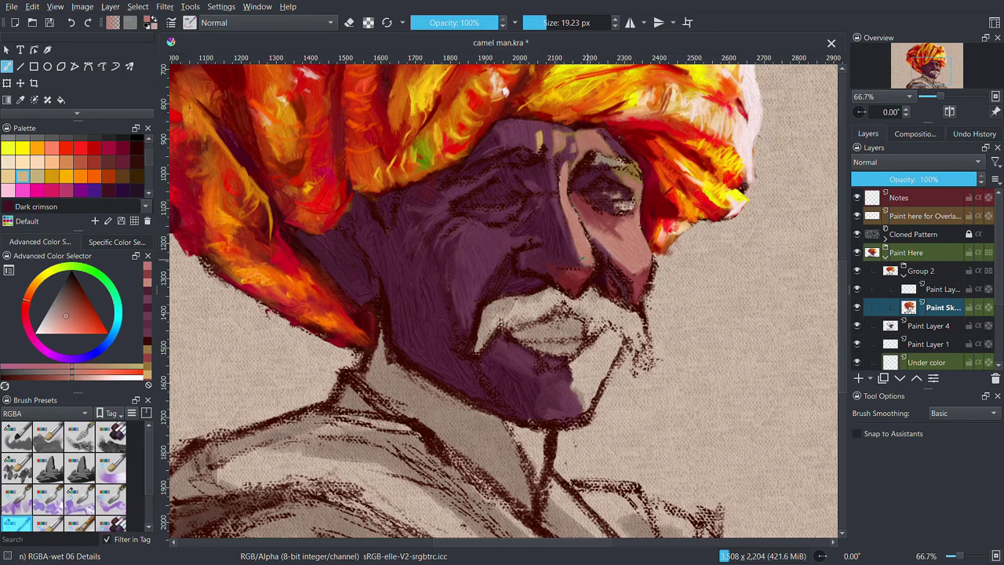
Add dark crimson near the eye, lighter purple on the cheek, and pink on the chin
ctrl+click(643, 171)
mouse_move(596, 196)
mouse_down()
mouse_move(573, 243)
mouse_move(581, 294)
mouse_up()
ctrl+click(526, 253)
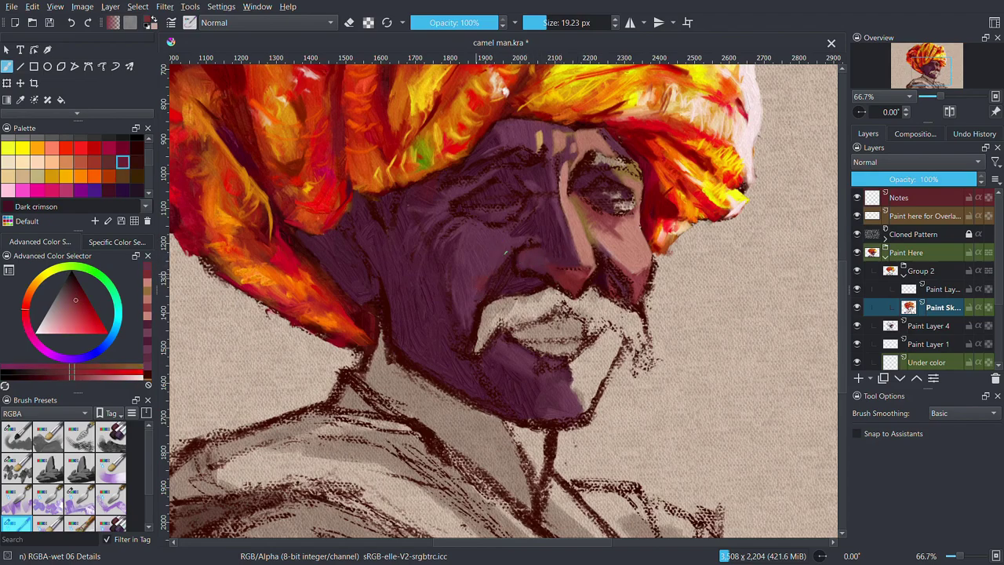
mouse_move(498, 241)
mouse_down()
mouse_move(494, 287)
mouse_move(518, 297)
mouse_move(541, 290)
mouse_up()
drag(482, 275, 482, 340)
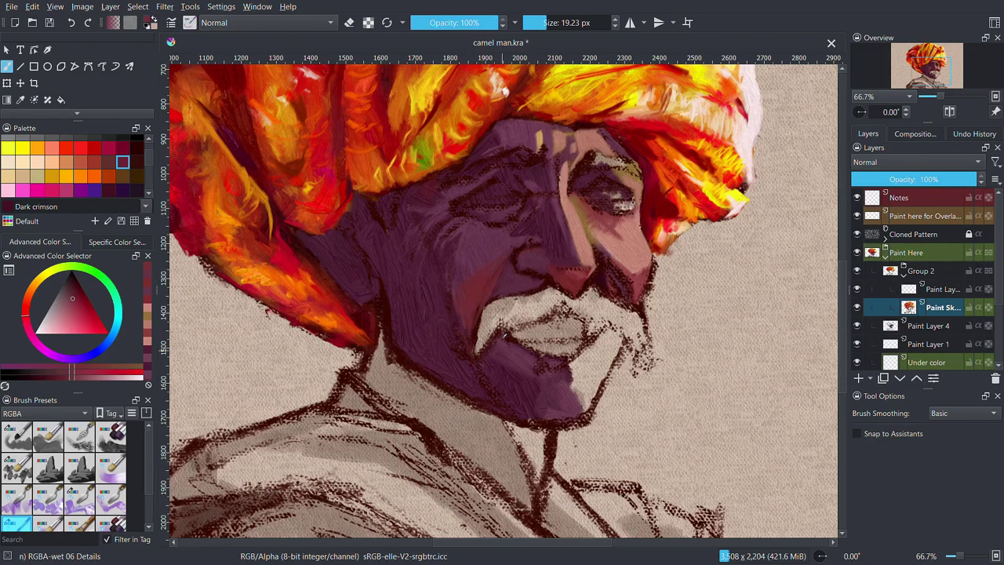
key(bracketright)
drag(572, 360, 574, 376)
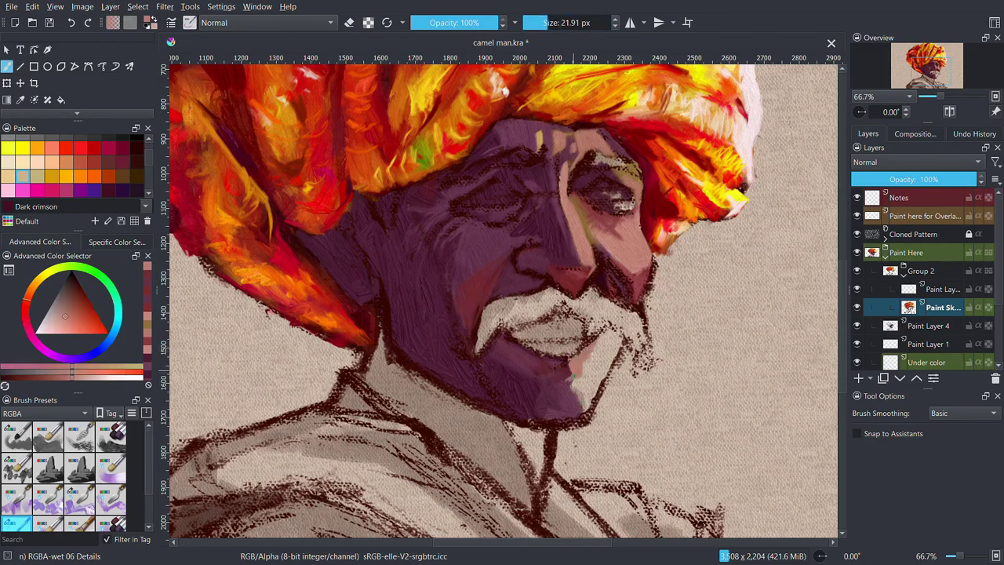
drag(605, 341, 580, 416)
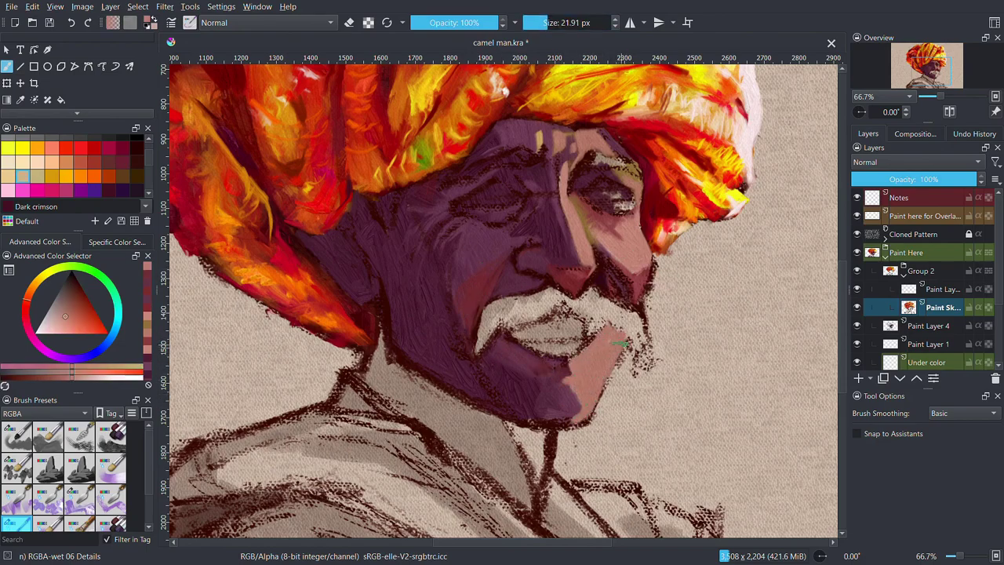
Run purple and dark red shadow down the neck toward the collar
ctrl+click(471, 368)
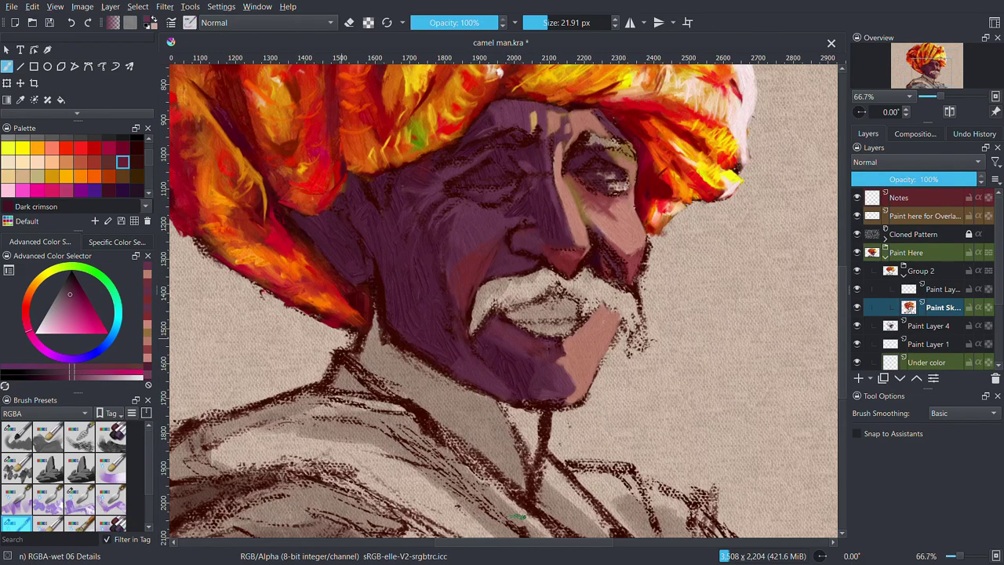
ctrl+click(404, 255)
drag(376, 283, 361, 353)
drag(361, 314, 439, 384)
drag(376, 353, 475, 424)
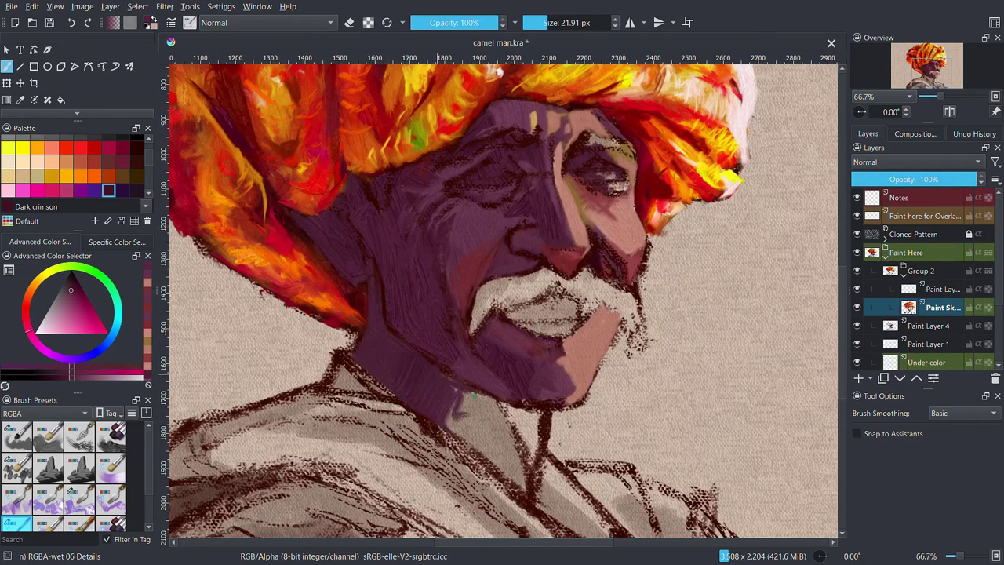
mouse_move(447, 392)
mouse_down()
mouse_move(498, 471)
mouse_move(480, 433)
mouse_move(506, 449)
mouse_up()
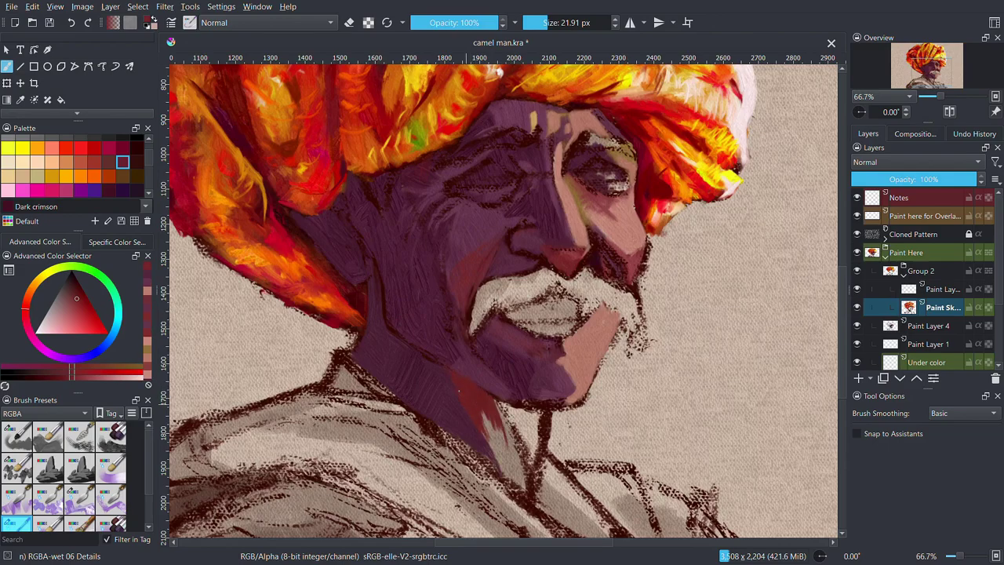
drag(482, 398, 533, 499)
drag(495, 428, 491, 405)
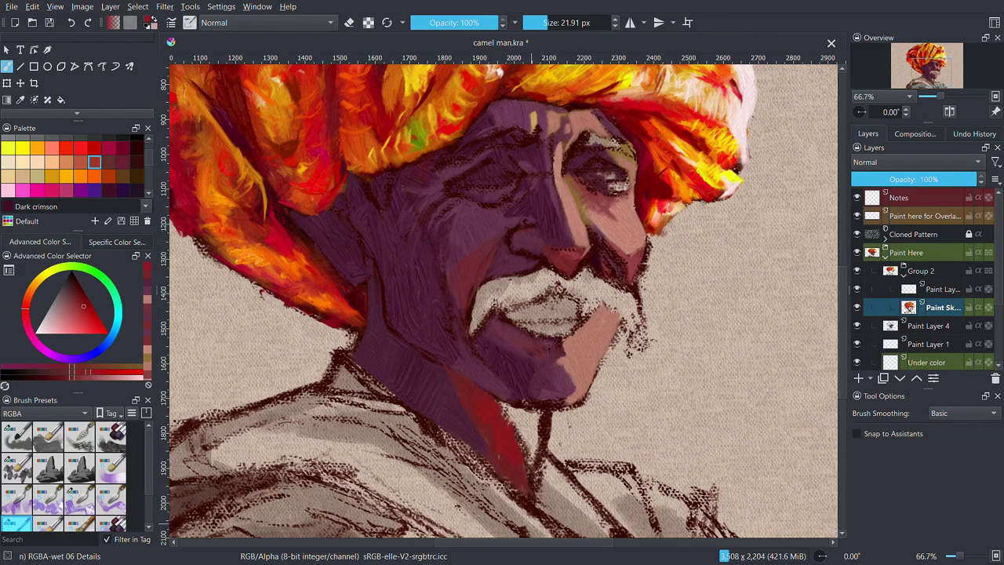
drag(507, 435, 533, 471)
Add a muted tan stroke on the chin and pink strokes on the cheek
ctrl+click(603, 359)
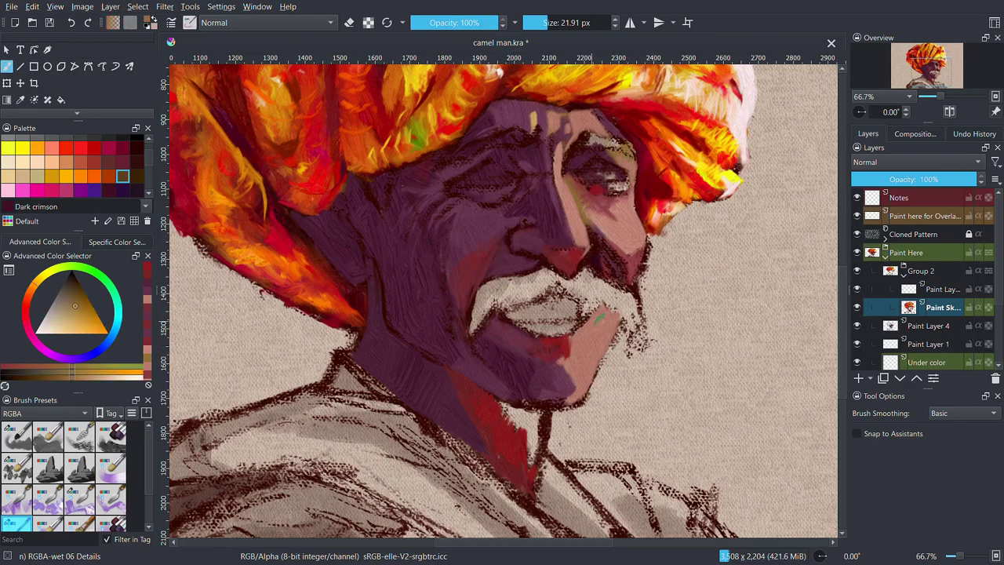
mouse_move(601, 315)
mouse_down()
mouse_move(618, 336)
mouse_move(590, 383)
mouse_up()
ctrl+click(576, 365)
drag(627, 216, 639, 249)
ctrl+click(632, 236)
drag(569, 188, 585, 243)
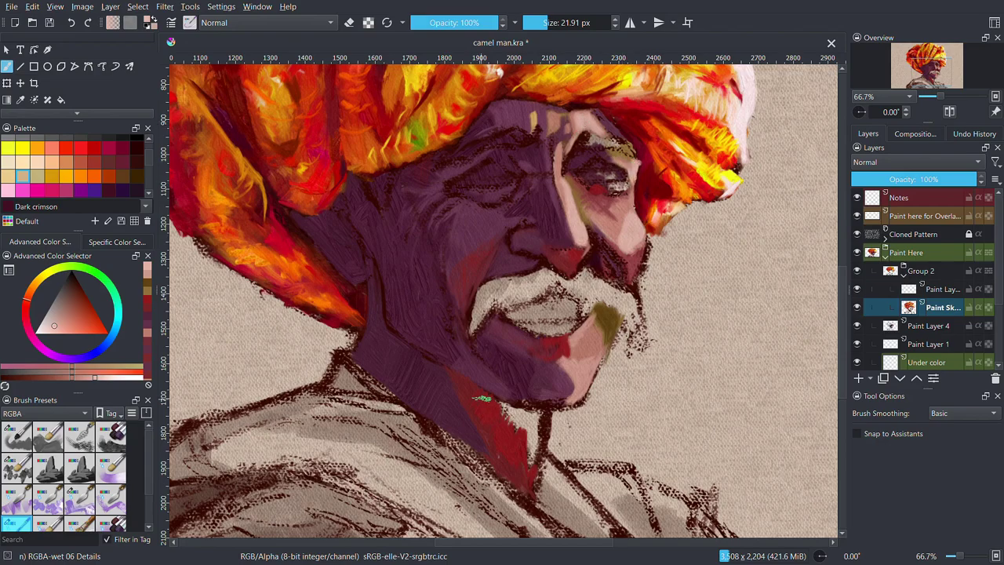
click(137, 192)
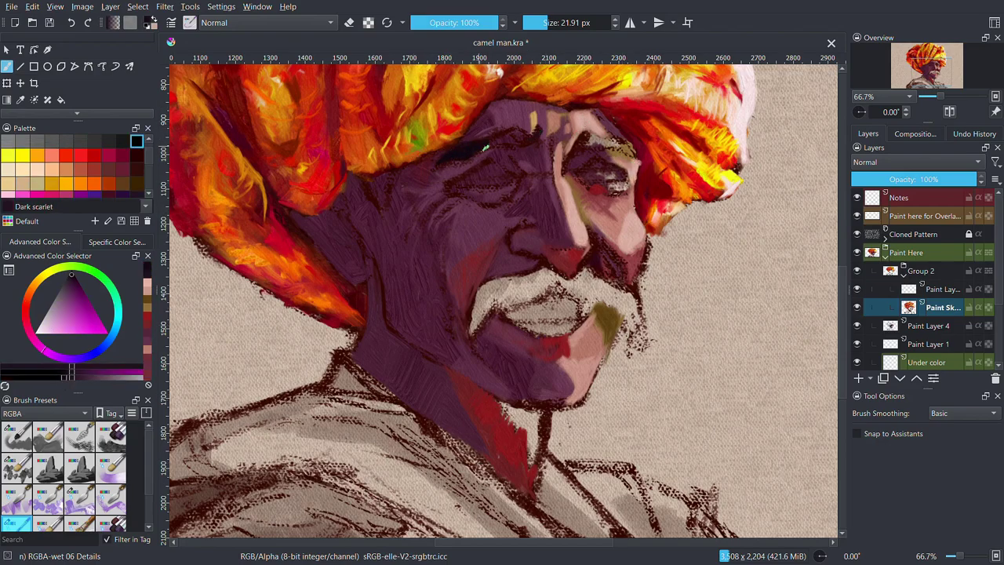
Darken the eyebrow and the turban edge along the face in Dark purple
drag(485, 147, 524, 130)
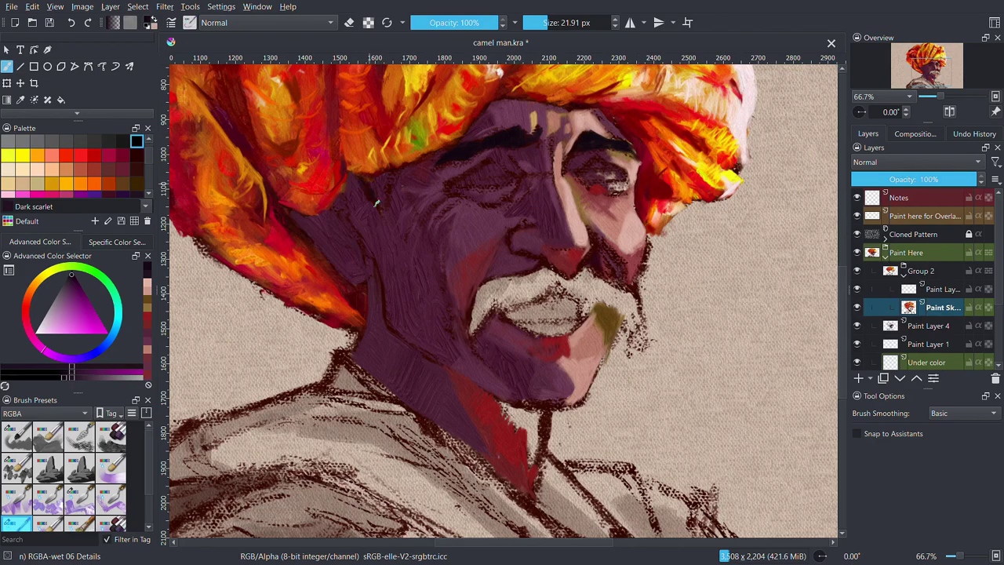
drag(377, 202, 385, 221)
mouse_move(278, 206)
mouse_down()
mouse_move(345, 282)
mouse_move(365, 325)
mouse_up()
click(94, 155)
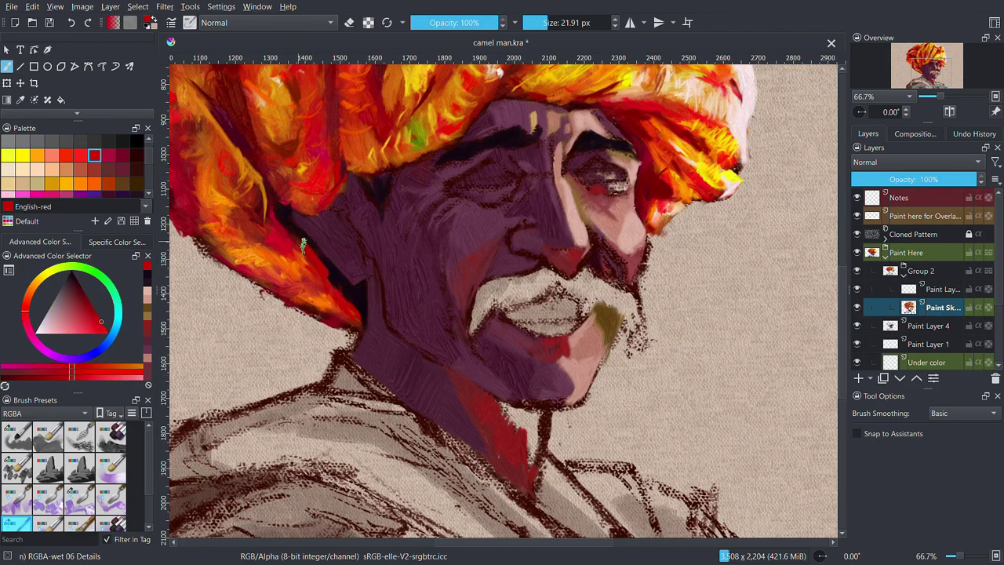
click(137, 142)
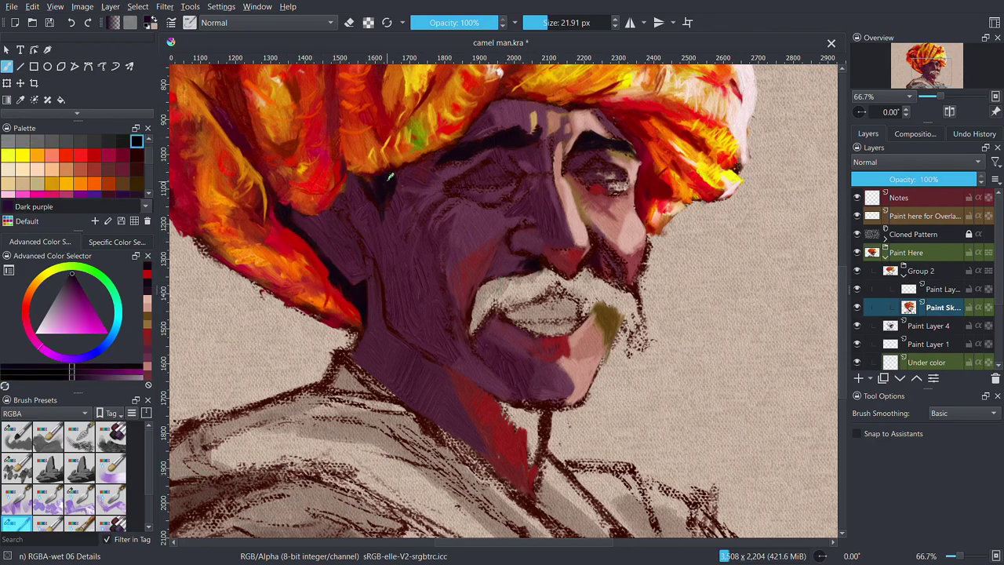
Zoom to 100% and soften the eyebrow with greyish-purple strokes
scroll(542, 157, up, 2)
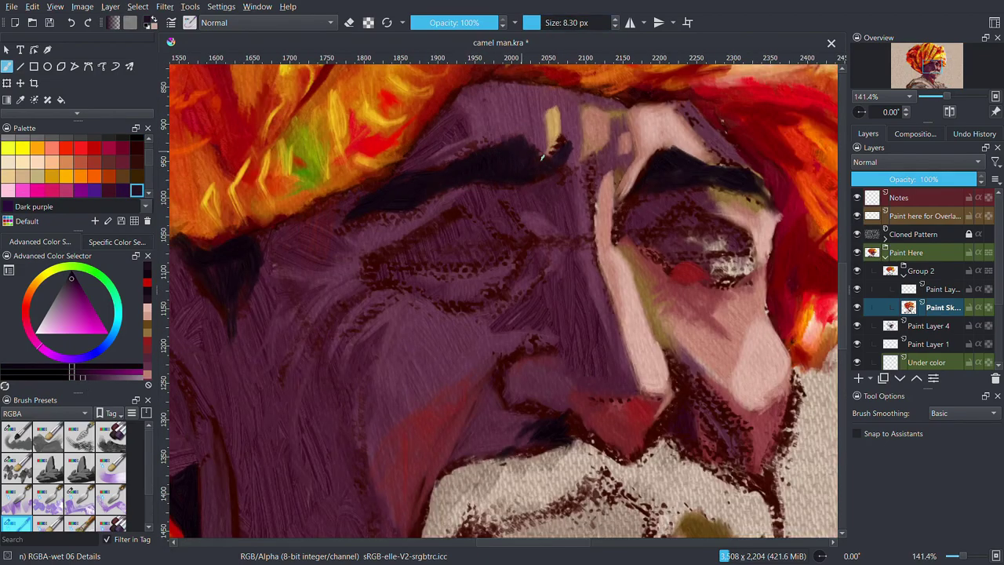
ctrl+click(486, 142)
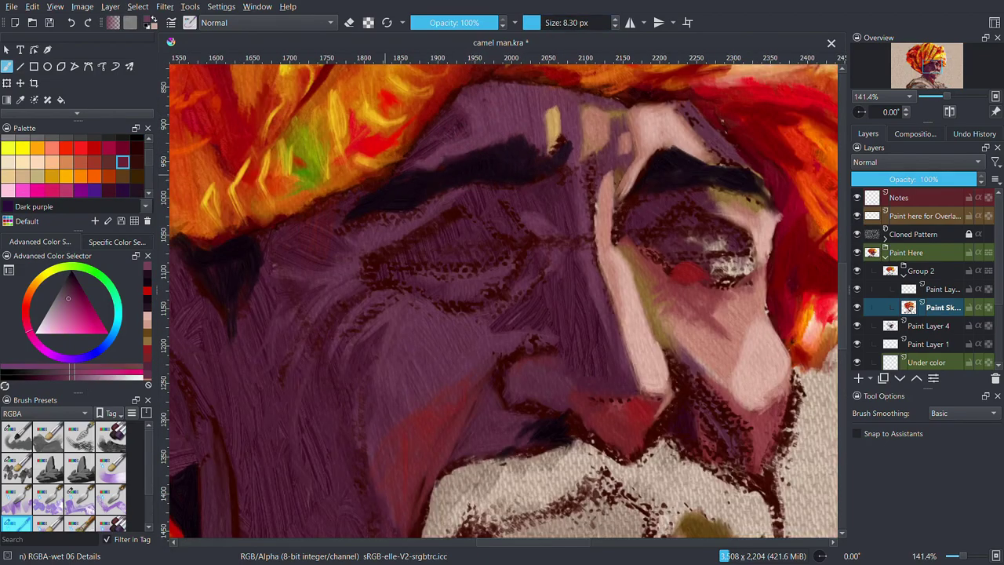
key(ctrl+minus)
ctrl+click(567, 192)
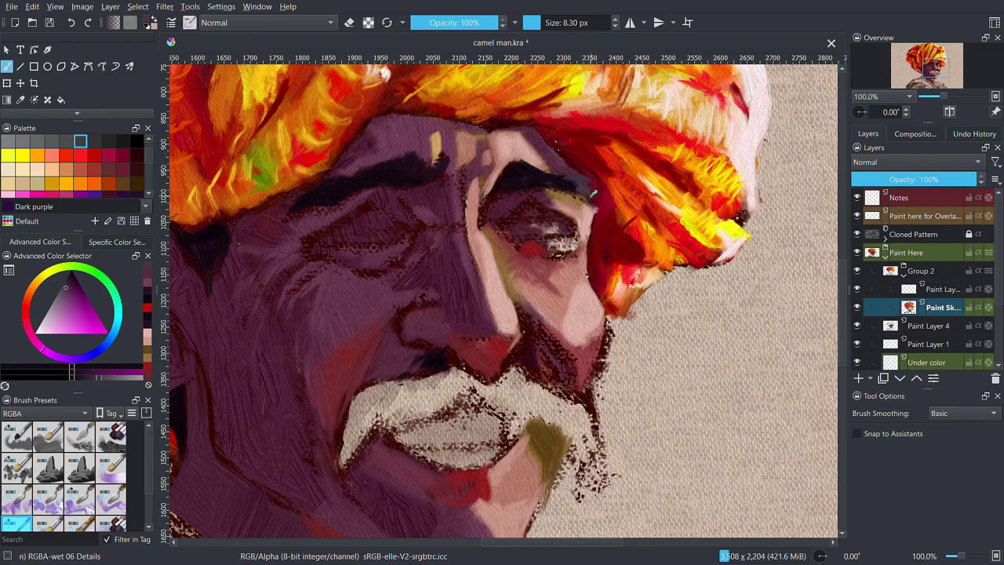
drag(595, 184, 547, 179)
Paint a dark shadow down the side of the nose
ctrl+click(517, 182)
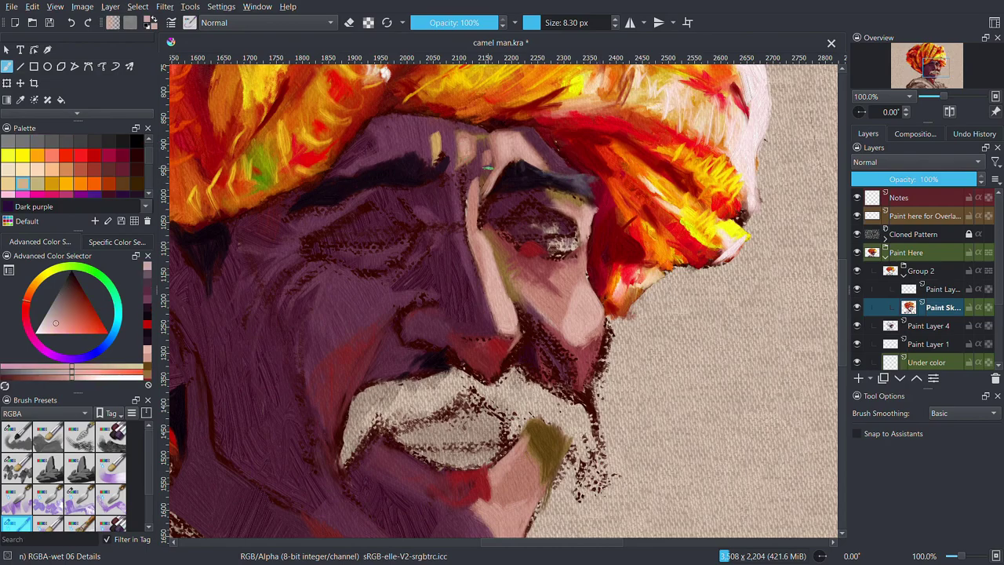
ctrl+click(473, 202)
ctrl+click(471, 263)
ctrl+click(477, 259)
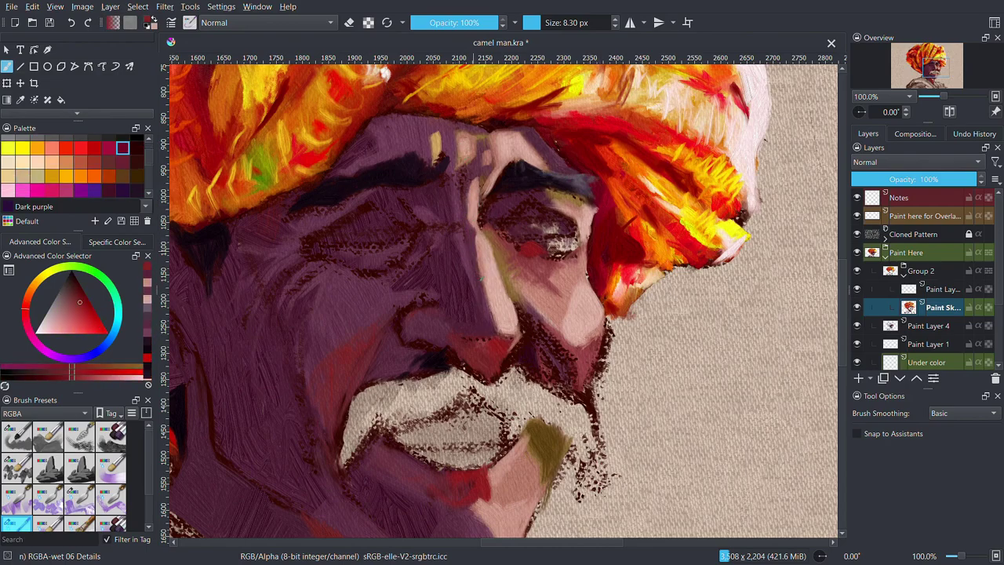
drag(478, 259, 509, 342)
Sample several dark red-brown tones and a lighter purple from the face
ctrl+click(475, 322)
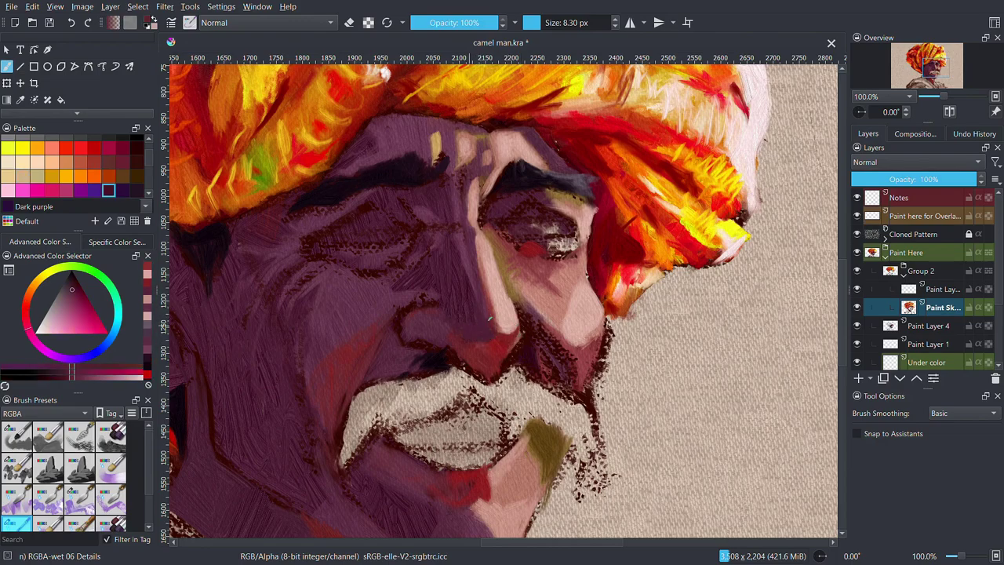
ctrl+click(483, 341)
ctrl+click(452, 351)
ctrl+click(409, 312)
ctrl+click(455, 231)
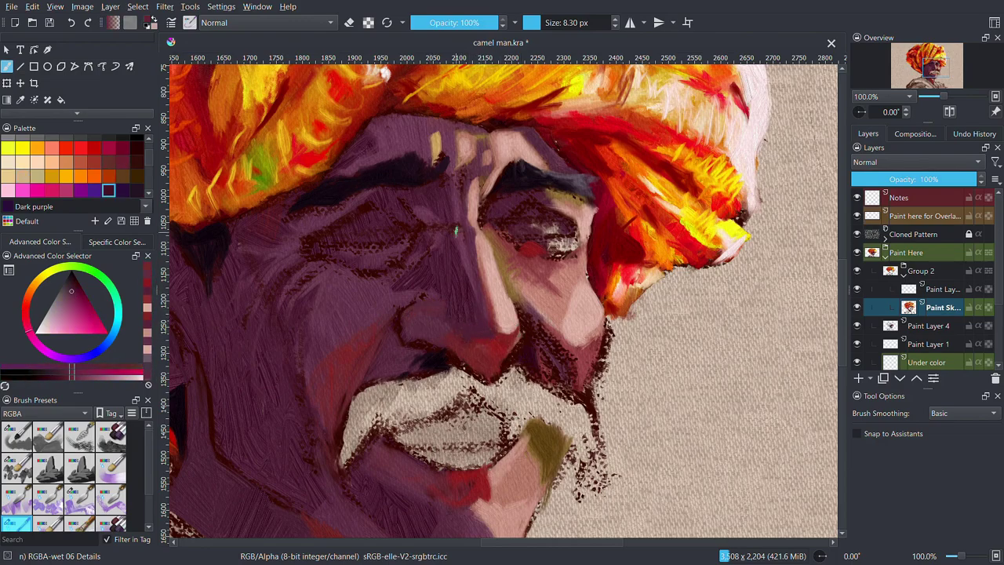
scroll(428, 261, down, 4)
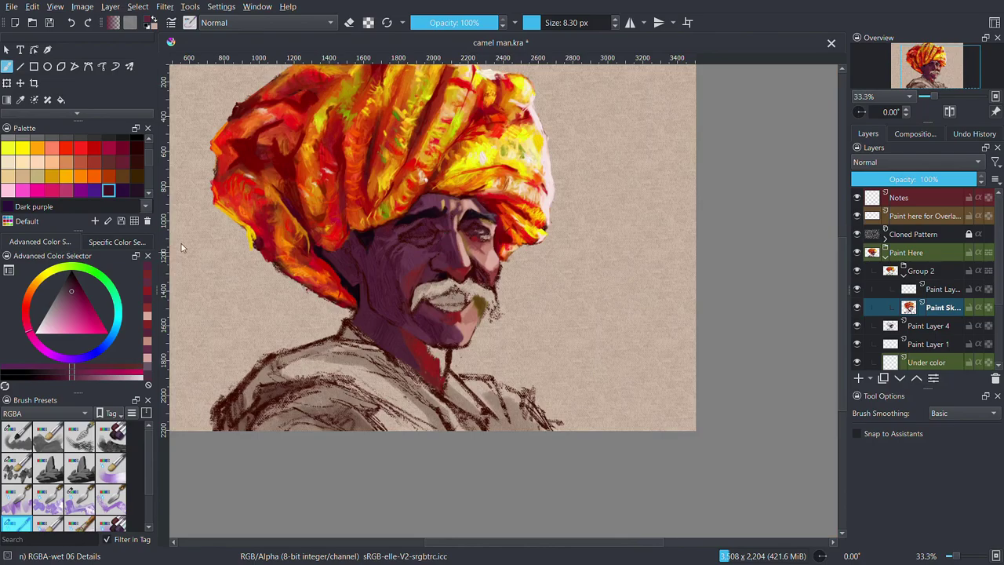
Enlarge the brush to about 22 px and add pink and orange strokes on the neck
scroll(424, 267, up, 2)
scroll(424, 266, up, 1)
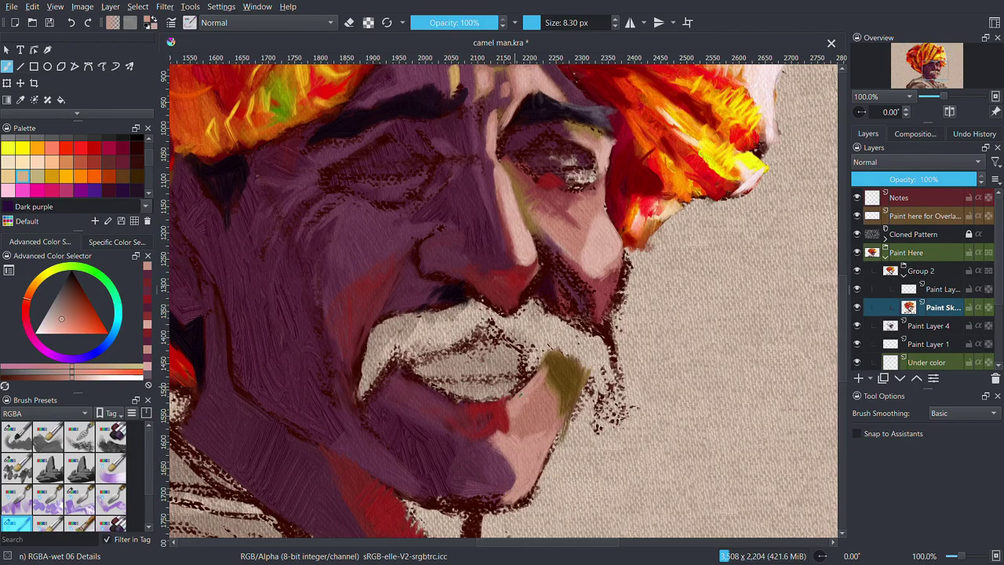
drag(521, 424, 549, 369)
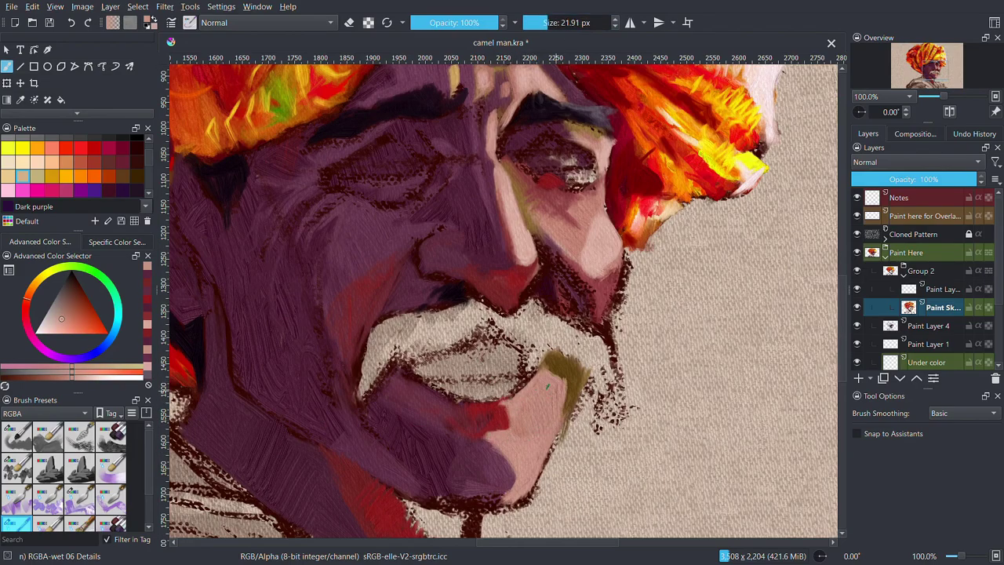
ctrl+click(510, 494)
scroll(445, 469, down, 2)
scroll(445, 469, up, 2)
ctrl+click(487, 236)
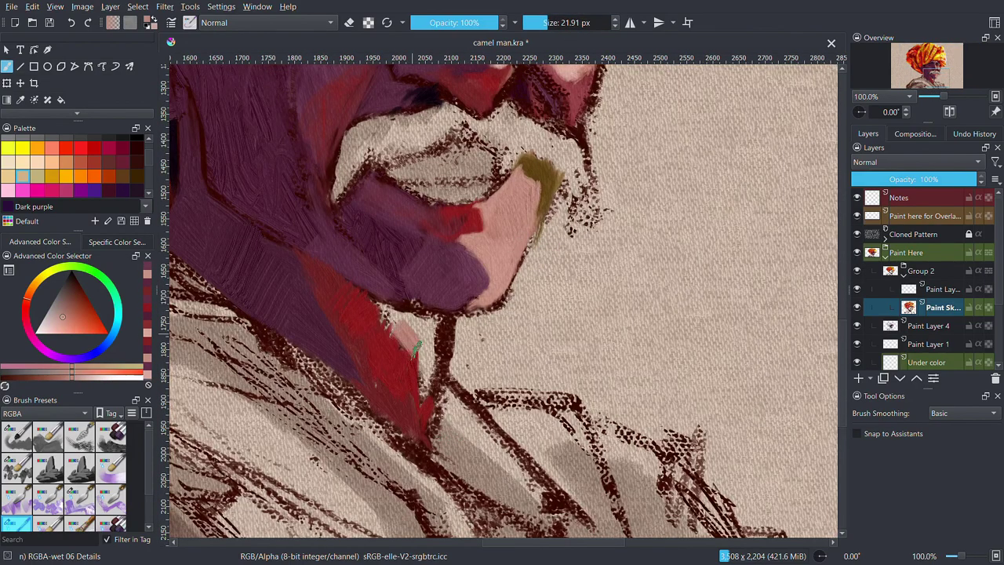
mouse_move(381, 310)
mouse_down()
mouse_move(416, 368)
mouse_move(430, 434)
mouse_move(392, 309)
mouse_move(436, 385)
mouse_up()
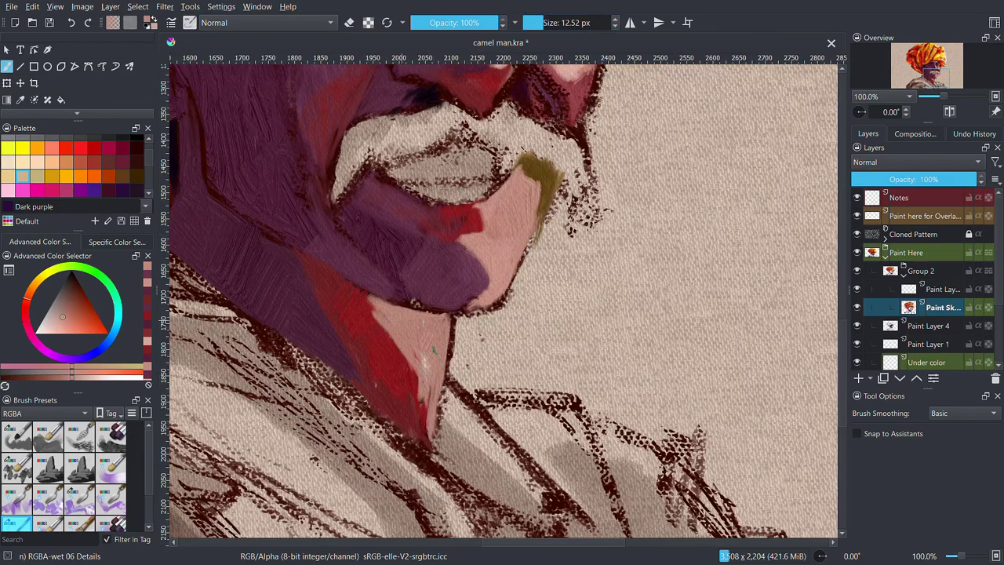
click(52, 162)
drag(373, 321, 423, 435)
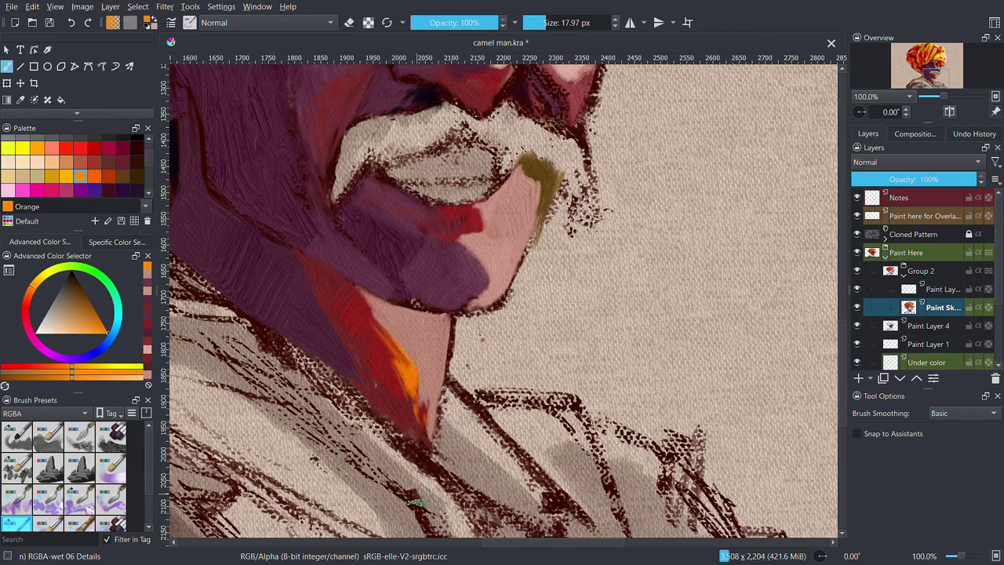
Shrink the brush and try light pink, peach and orange-brown palette swatches
scroll(511, 338, down, 1)
scroll(542, 345, up, 3)
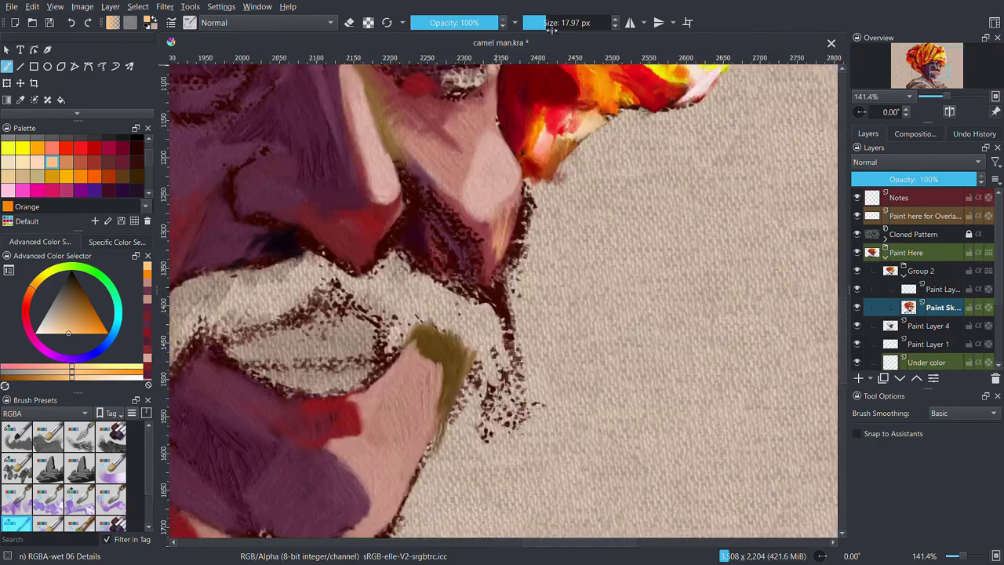
drag(551, 23, 548, 23)
scroll(487, 236, down, 5)
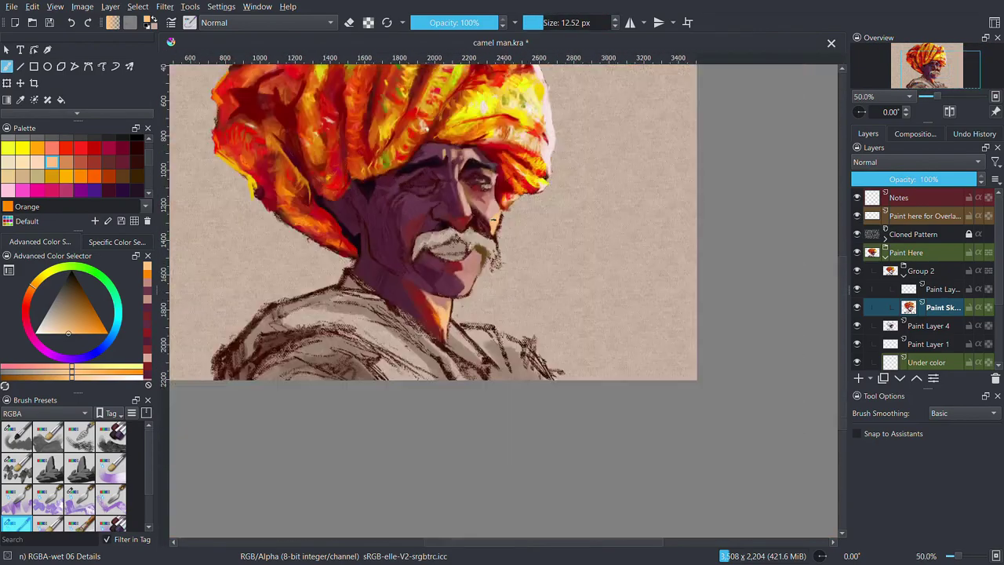
scroll(486, 235, up, 2)
ctrl+click(488, 232)
ctrl+click(502, 231)
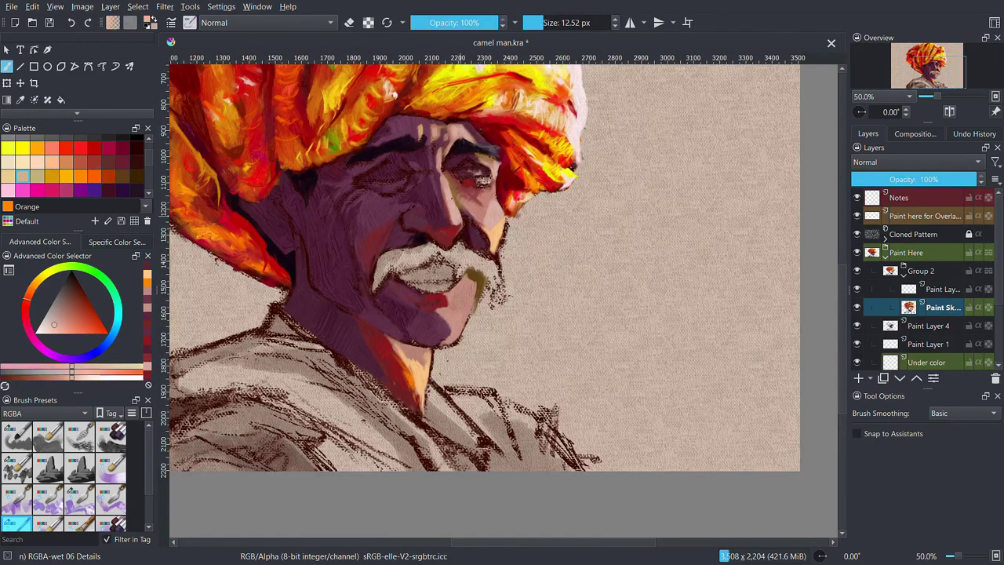
scroll(436, 252, up, 3)
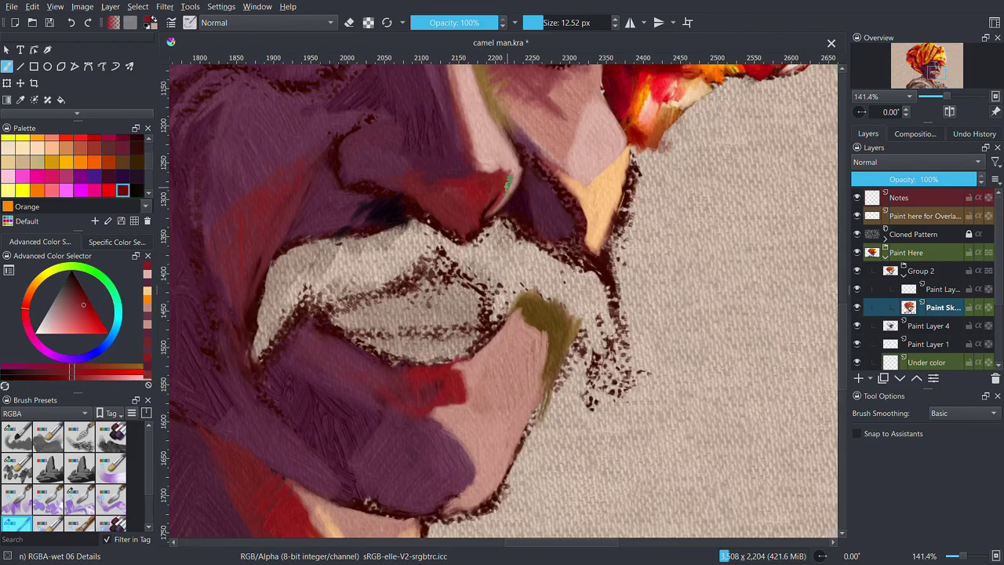
ctrl+click(489, 222)
scroll(490, 222, down, 1)
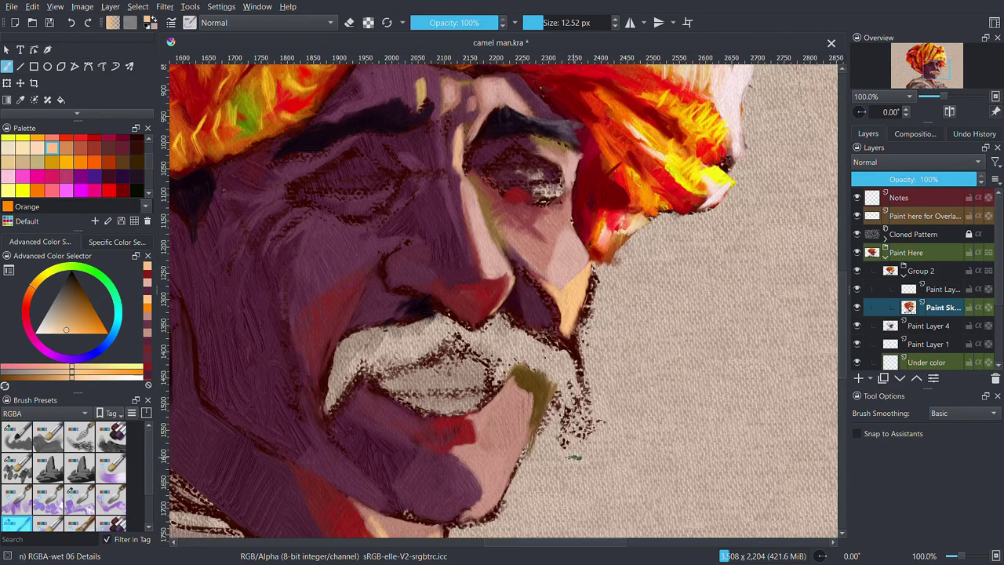
Paint a dark magenta-purple shadow stroke under the eye
click(7, 146)
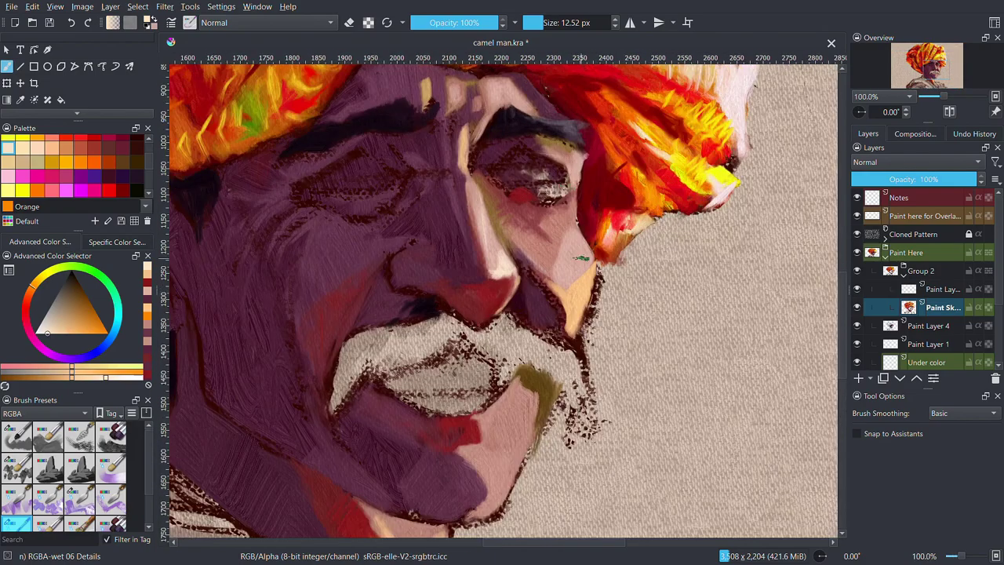
scroll(553, 191, up, 1)
ctrl+click(553, 191)
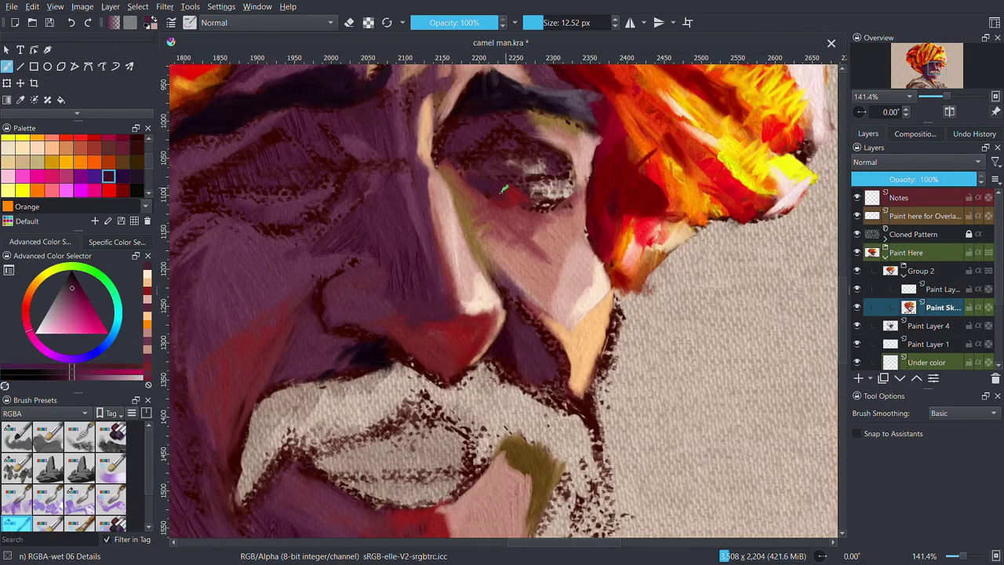
drag(453, 171, 503, 197)
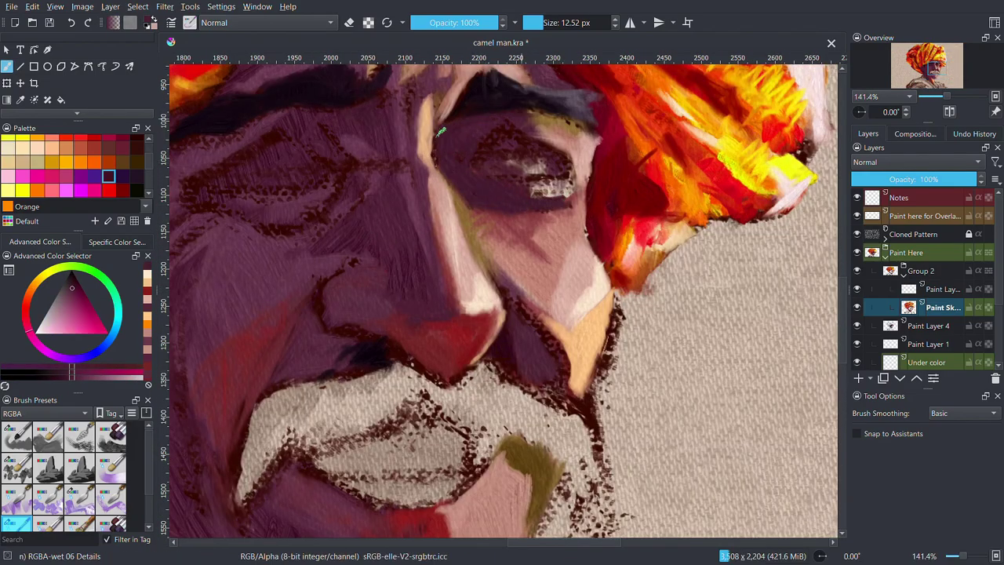
Paint light pink-grey strokes under the eye
ctrl+click(550, 118)
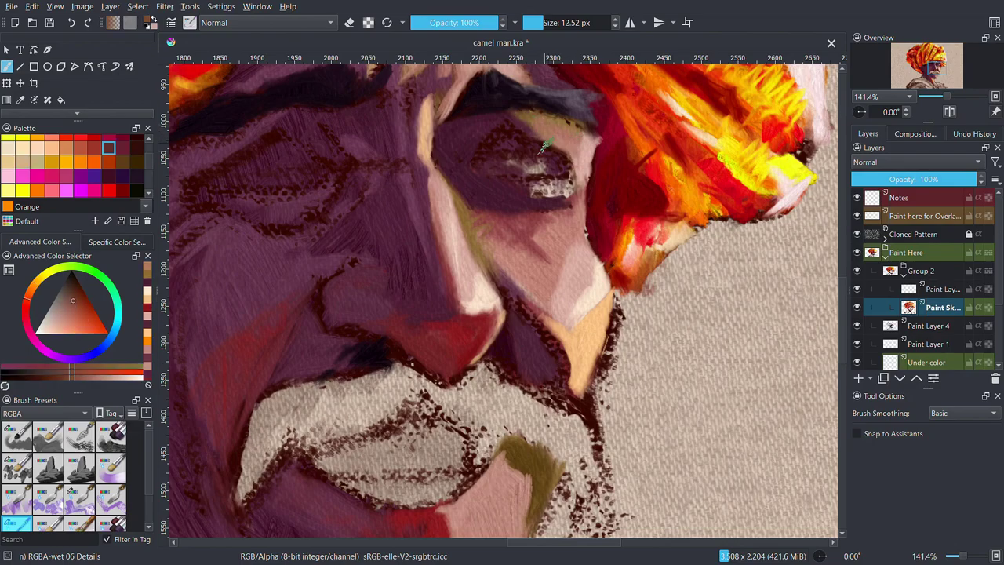
scroll(534, 164, down, 3)
scroll(517, 180, up, 4)
ctrl+click(514, 186)
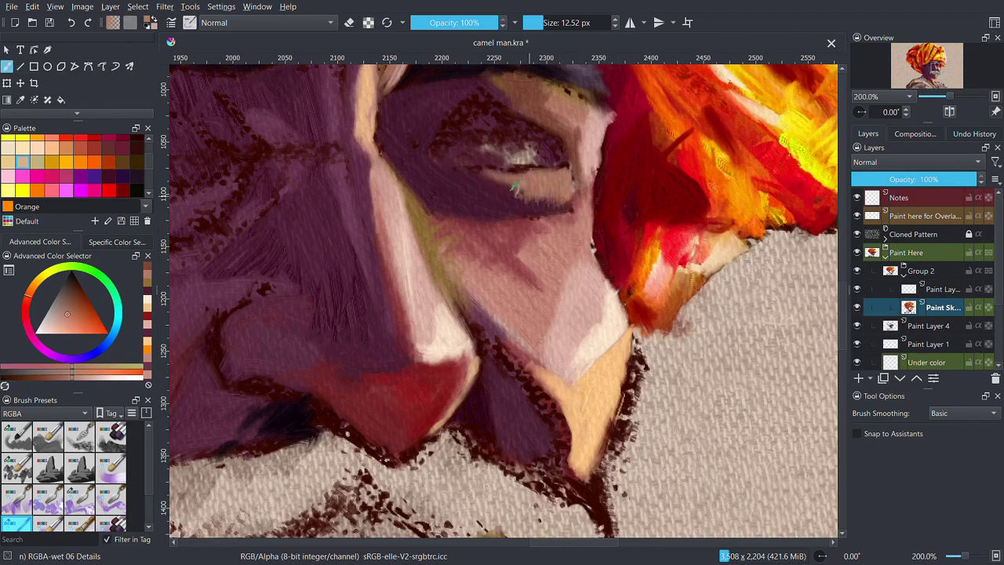
drag(514, 186, 533, 206)
Fine-tune the brush size and sample peach, dark red and orange colours
ctrl+click(565, 196)
ctrl+click(573, 236)
key(bracketleft)
key(bracketleft)
key(bracketleft)
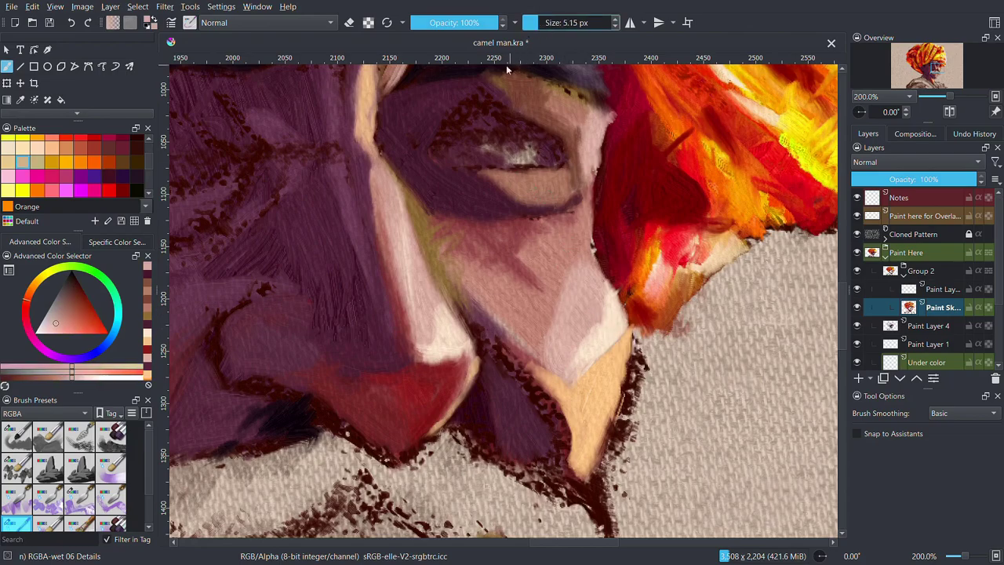
key(bracketright)
ctrl+click(566, 190)
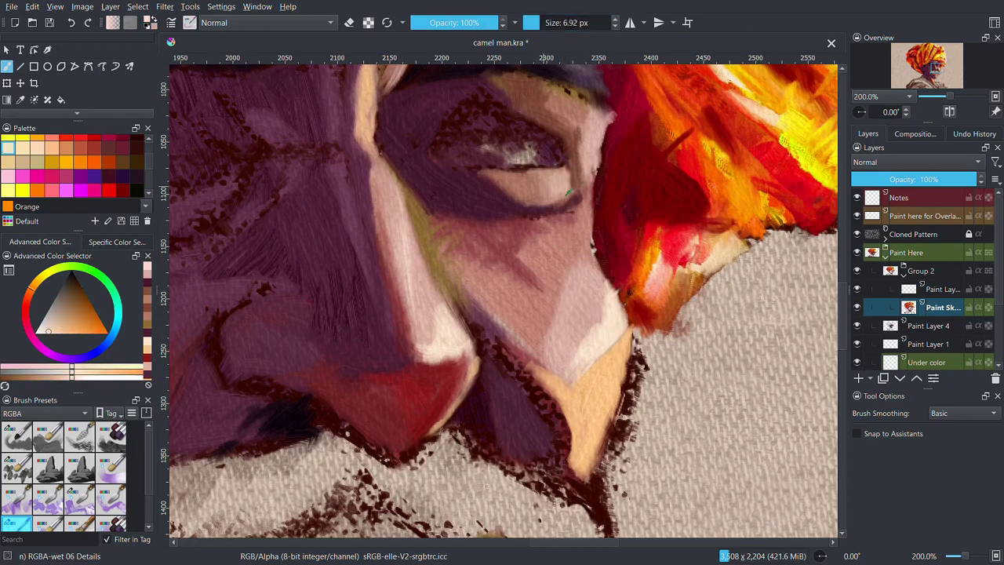
scroll(570, 190, down, 1)
click(123, 154)
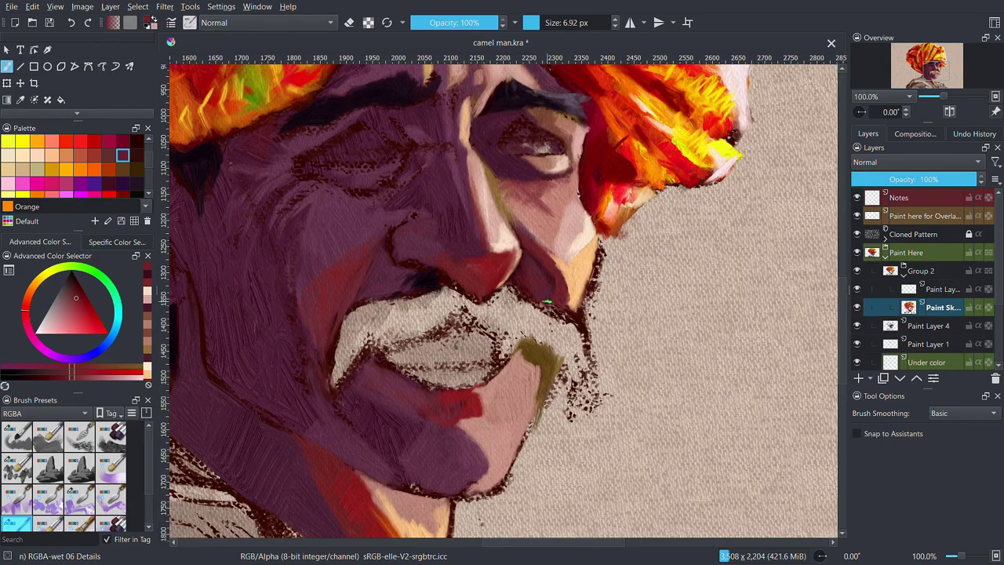
scroll(546, 306, down, 1)
click(66, 154)
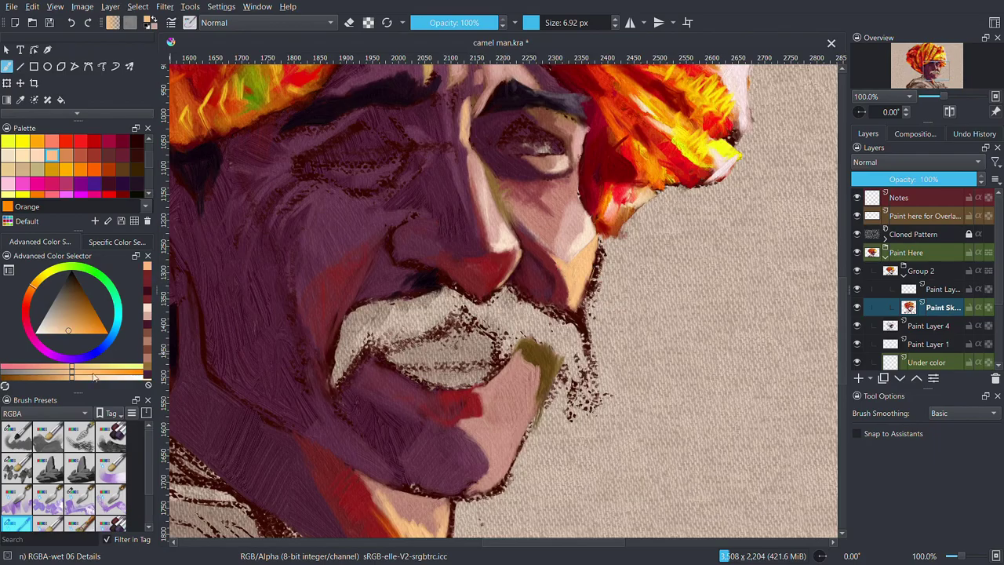
scroll(632, 259, up, 2)
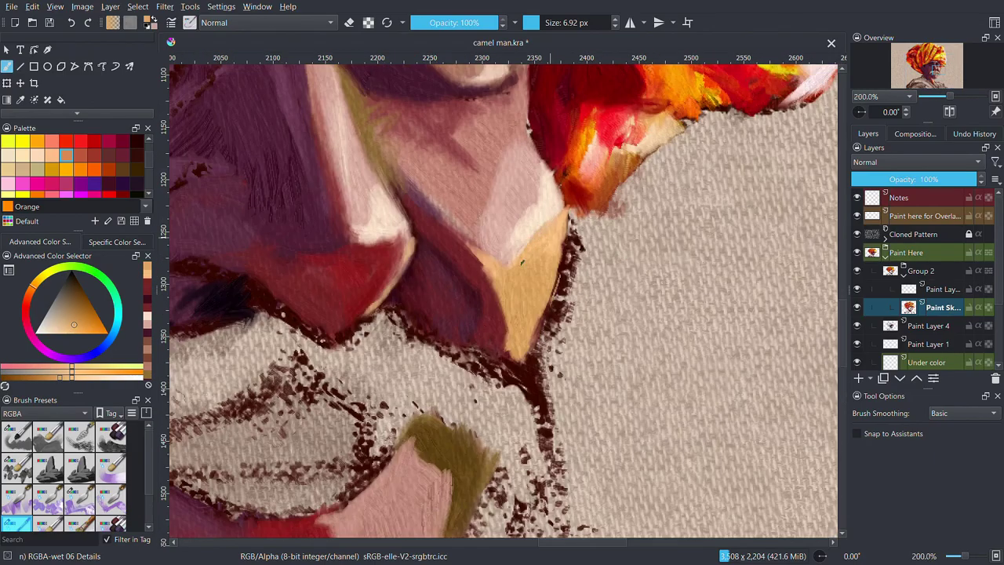
Enlarge the brush and paint peach strokes over the chin, beard and jaw
scroll(510, 243, down, 2)
scroll(486, 229, down, 1)
key(bracketright)
scroll(487, 229, down, 1)
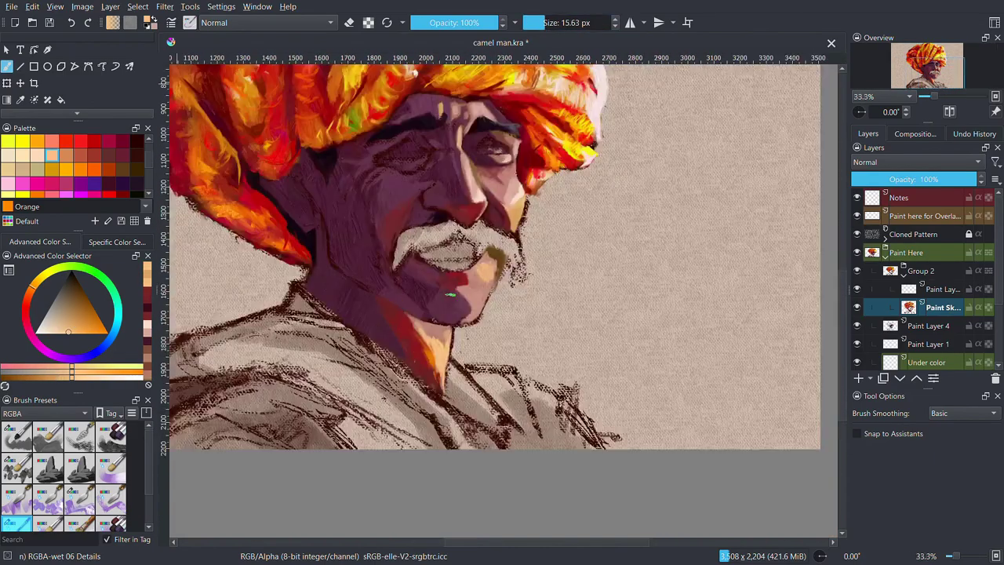
scroll(486, 229, up, 2)
mouse_move(514, 215)
mouse_down()
mouse_move(537, 264)
mouse_move(514, 275)
mouse_move(506, 357)
mouse_up()
mouse_move(521, 270)
mouse_down()
mouse_move(471, 345)
mouse_move(530, 255)
mouse_up()
Paint light peach strokes along the chin's right edge
ctrl+click(531, 255)
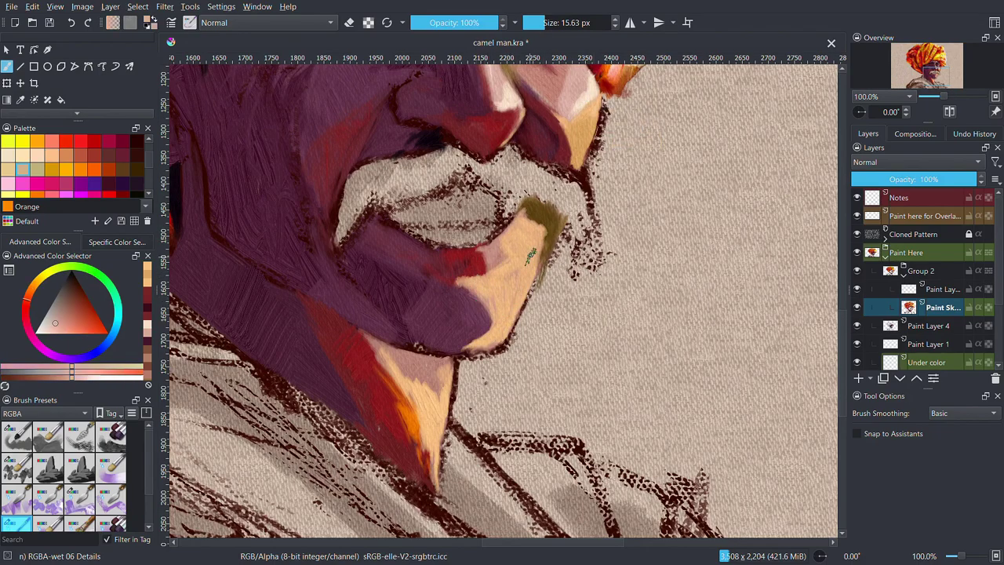
ctrl+click(474, 329)
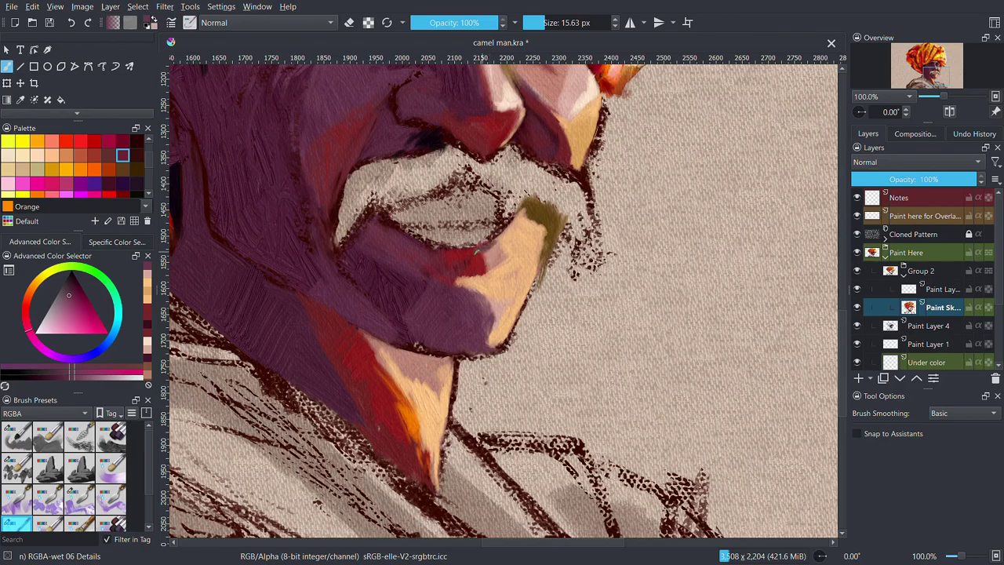
ctrl+click(494, 247)
mouse_move(495, 248)
mouse_down()
mouse_move(548, 253)
mouse_move(577, 321)
mouse_move(545, 355)
mouse_up()
Stroke a dark line across the right eyelid crease
ctrl+click(596, 329)
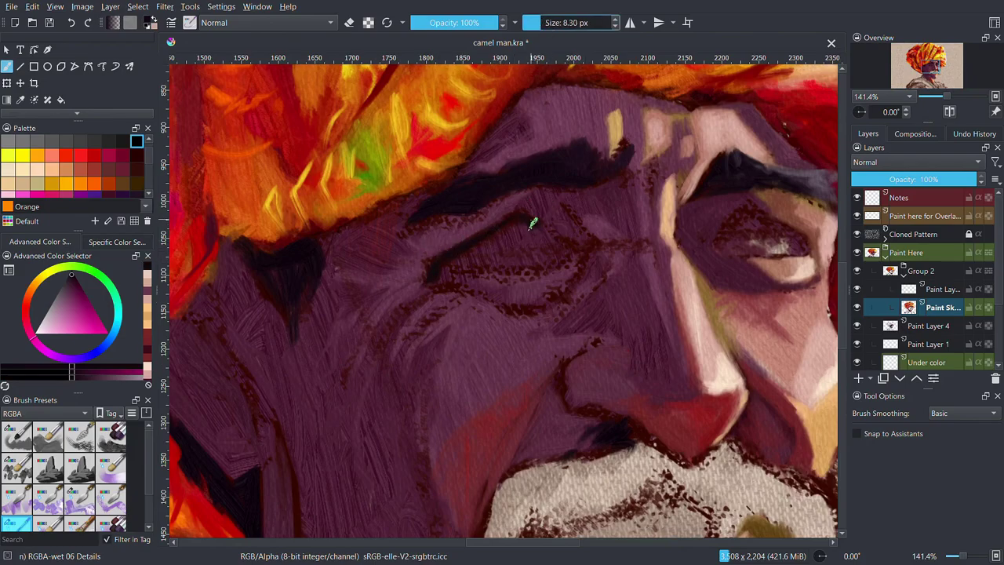
drag(532, 224, 582, 255)
drag(703, 244, 816, 265)
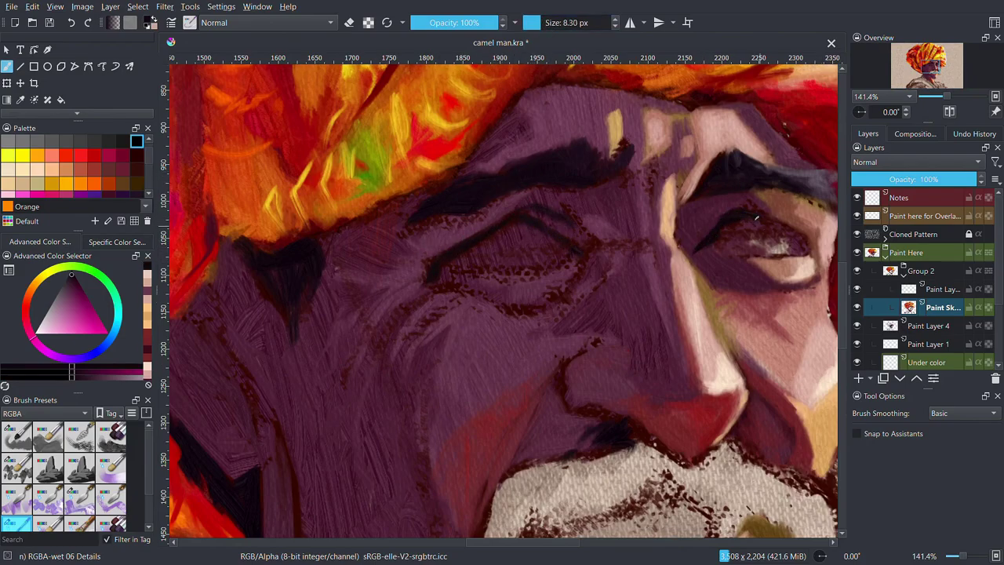
click(137, 169)
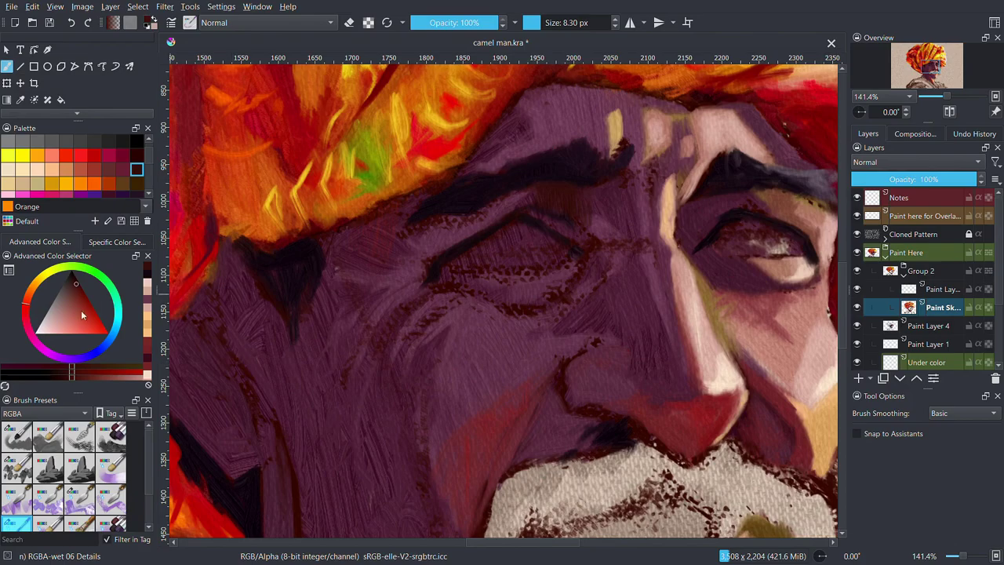
Enlarge the brush slightly and add a small dark mark below the eyebrow
scroll(70, 164, down, 1)
click(137, 190)
key(bracketright)
drag(596, 229, 584, 190)
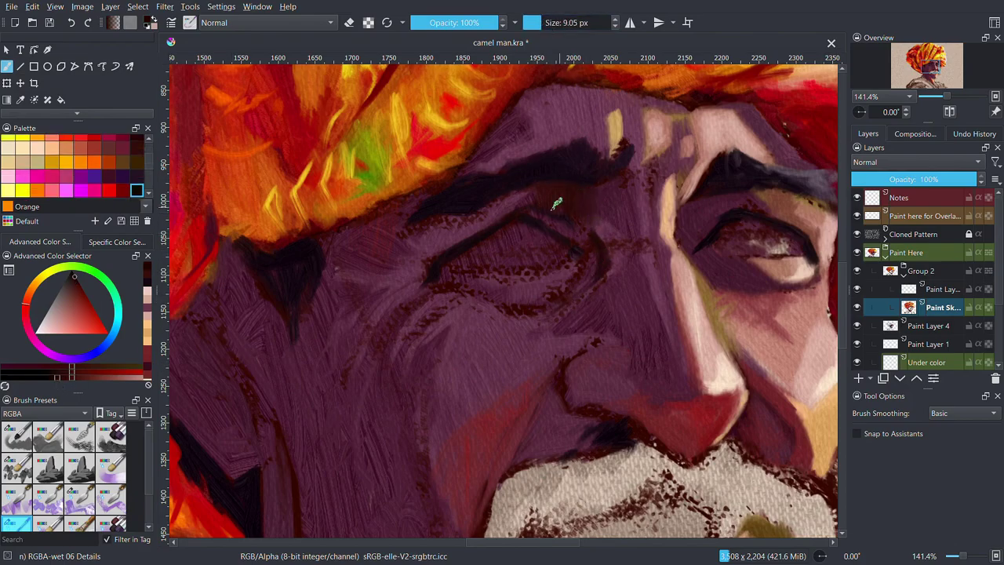
Deepen the nose bridge between the eyes with darker magenta strokes
ctrl+click(409, 226)
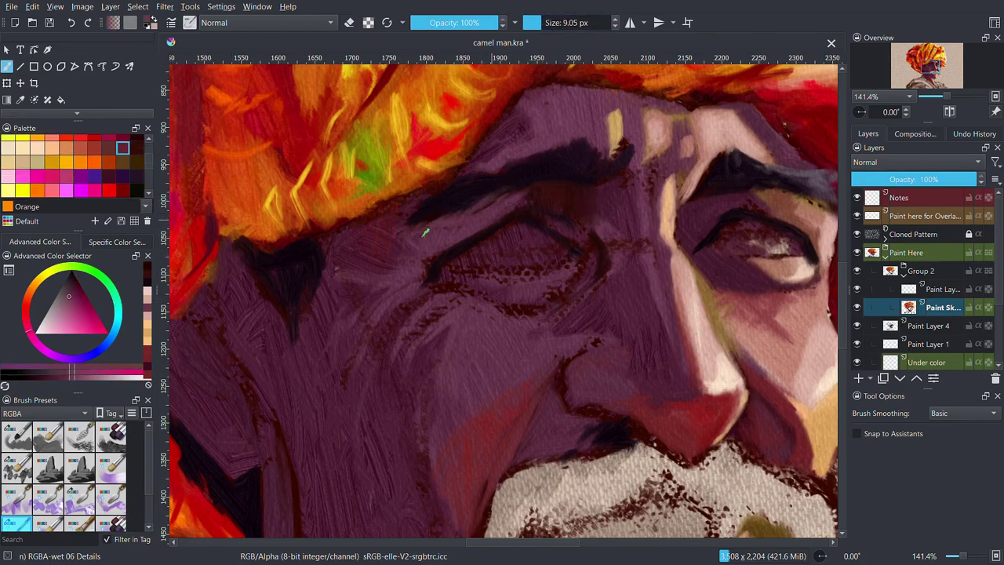
ctrl+click(392, 228)
ctrl+click(430, 245)
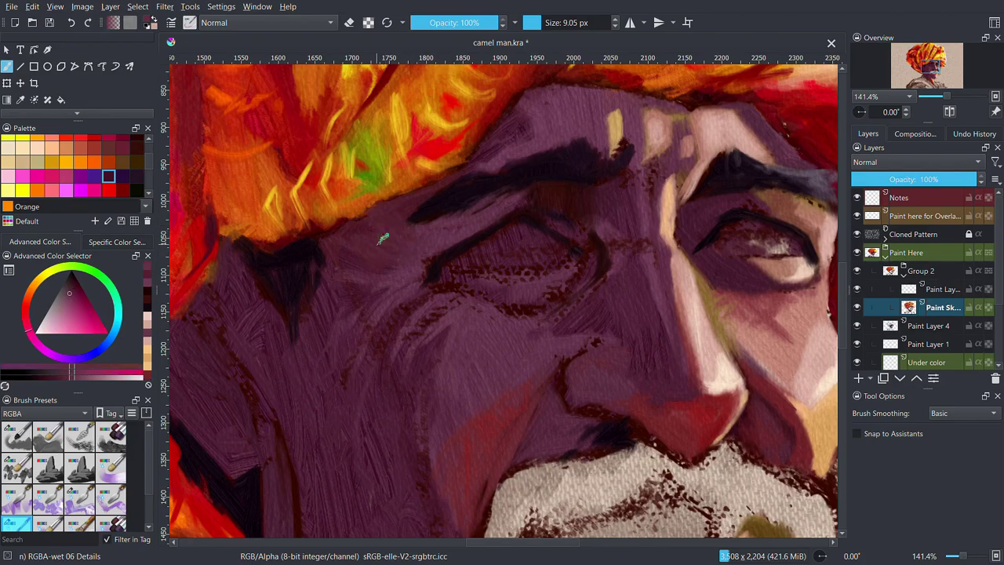
ctrl+click(659, 253)
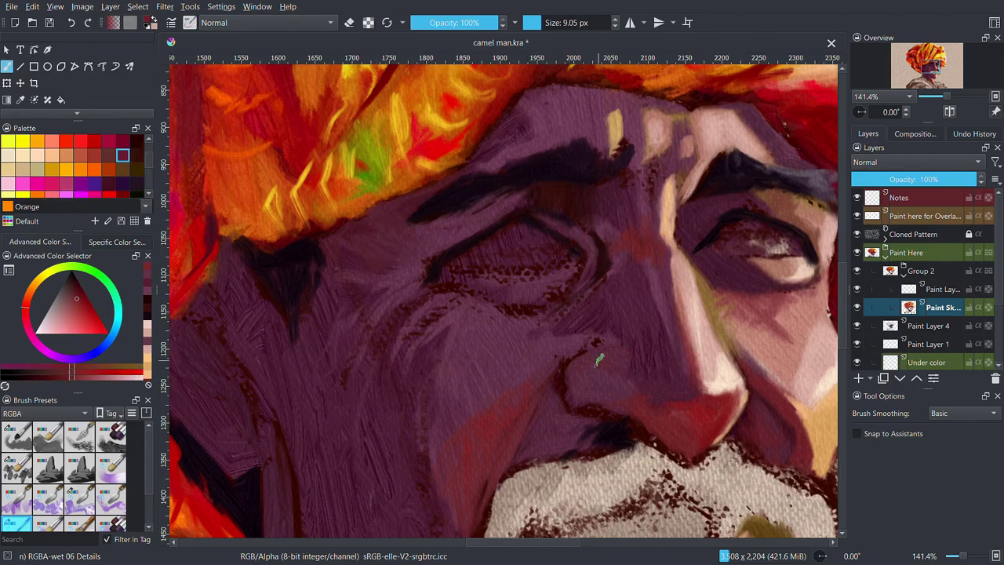
ctrl+click(621, 163)
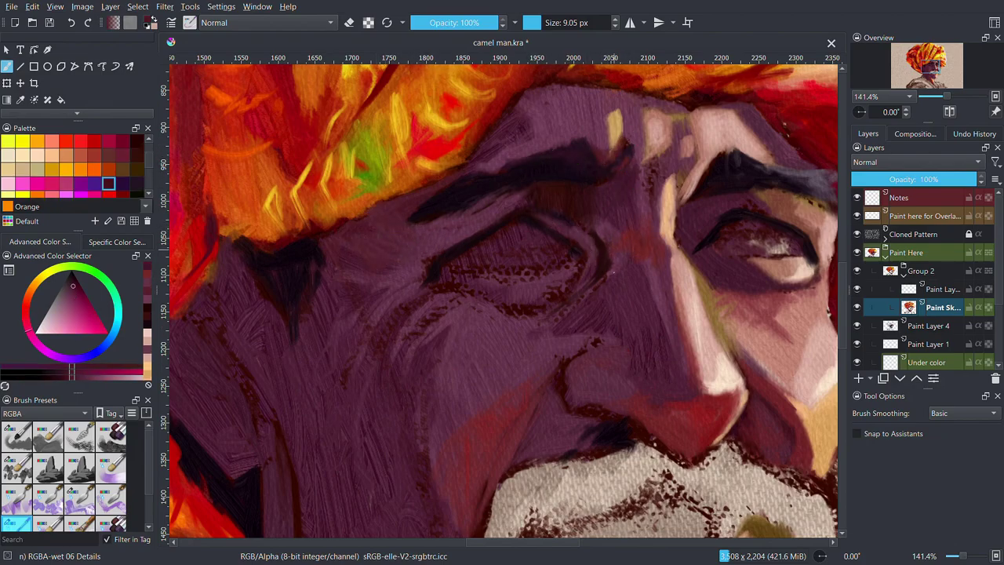
drag(620, 262, 667, 275)
drag(604, 271, 663, 322)
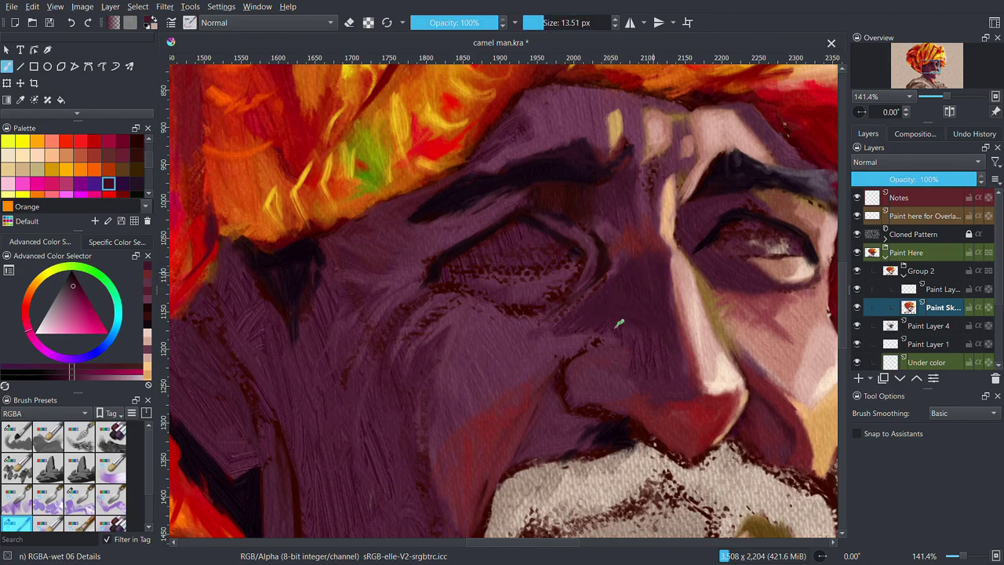
Lighten the left eyelid with light mauve strokes
ctrl+click(518, 216)
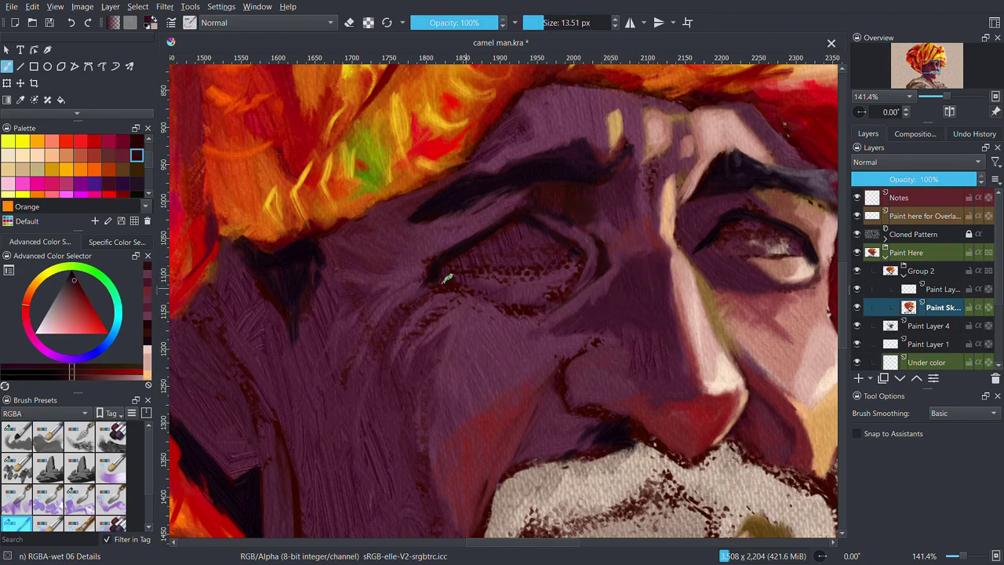
ctrl+click(590, 266)
drag(506, 286, 572, 279)
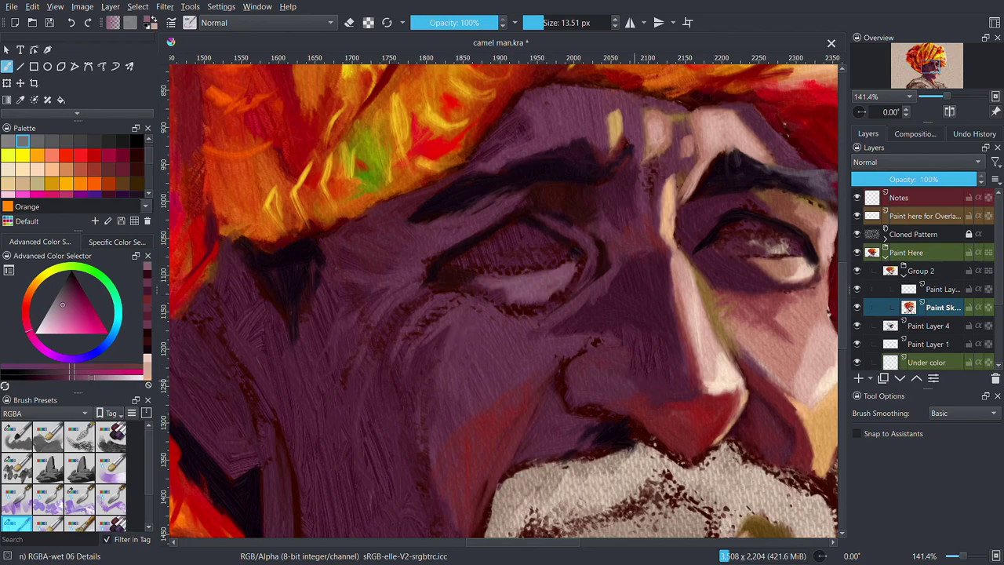
ctrl+click(471, 228)
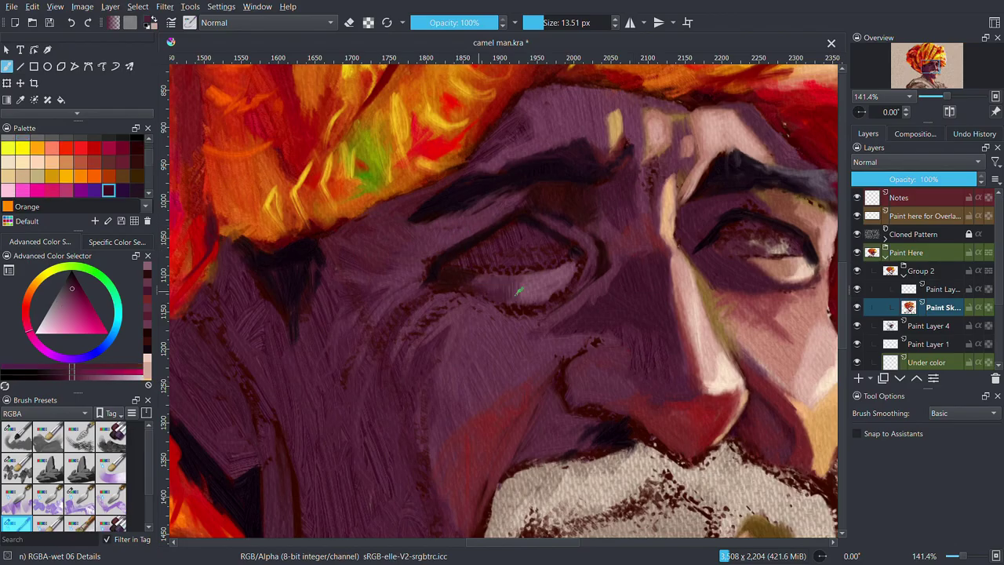
Darken the left eye's crease and lower lid with dark strokes
drag(530, 172, 430, 208)
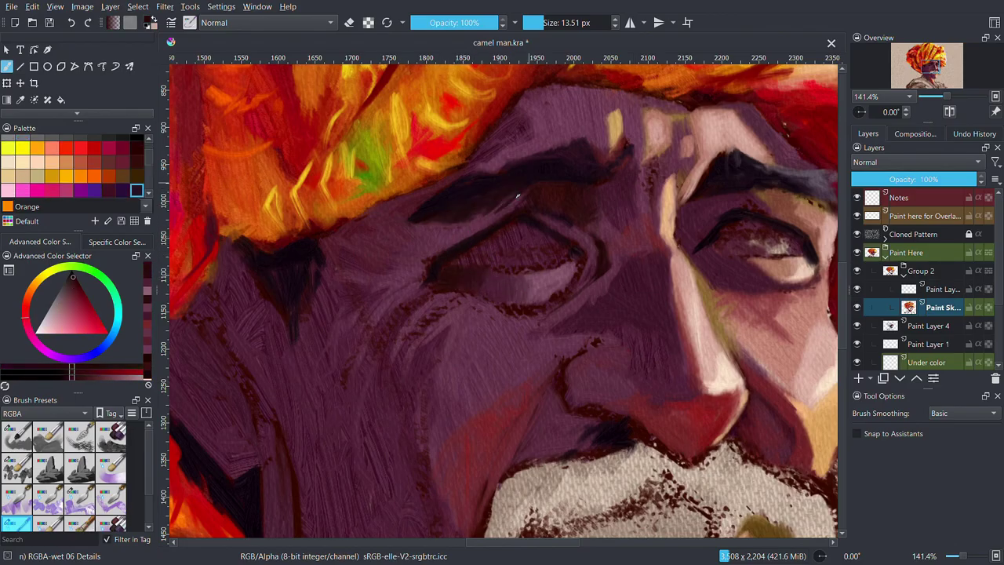
scroll(430, 208, down, 4)
scroll(471, 211, up, 5)
drag(376, 271, 459, 224)
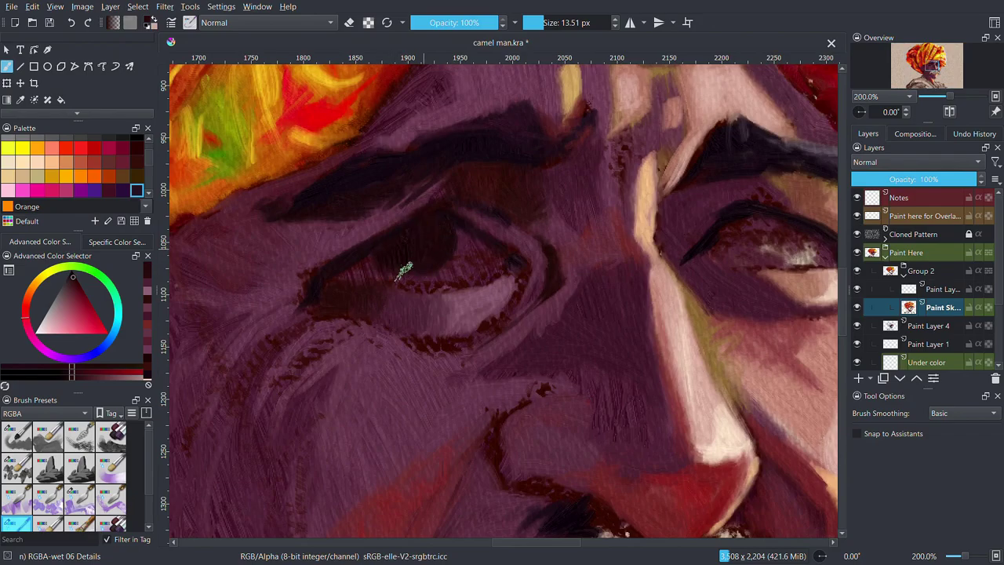
drag(517, 271, 345, 276)
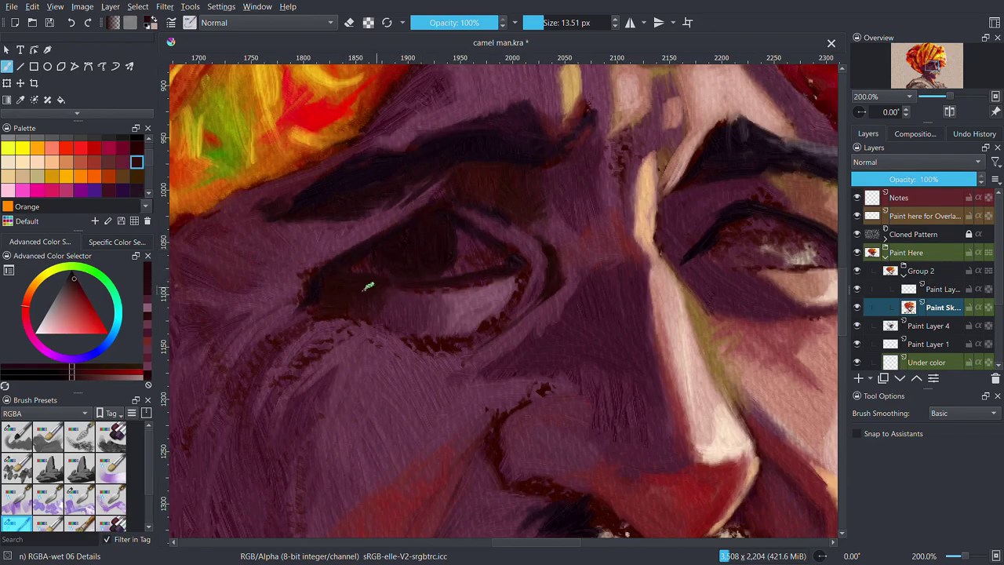
Paint light pink strokes under the left eye and smooth the crease
ctrl+click(368, 283)
drag(429, 287, 510, 292)
drag(466, 345, 515, 290)
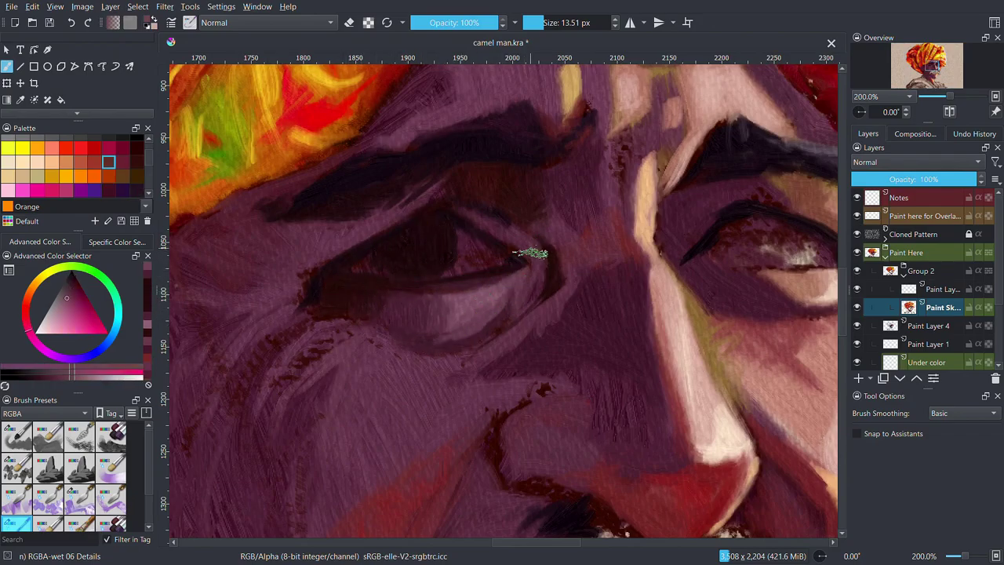
ctrl+click(531, 256)
mouse_move(532, 256)
mouse_down()
mouse_move(471, 202)
mouse_move(549, 168)
mouse_up()
Brush faint darker shading around the left eye socket, zooming to check it
ctrl+click(580, 321)
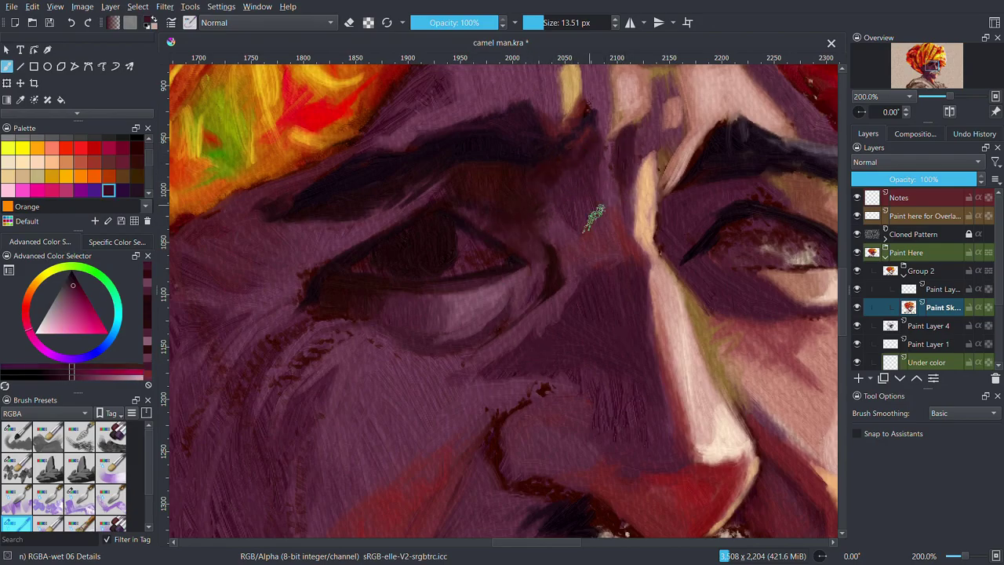
ctrl+click(395, 230)
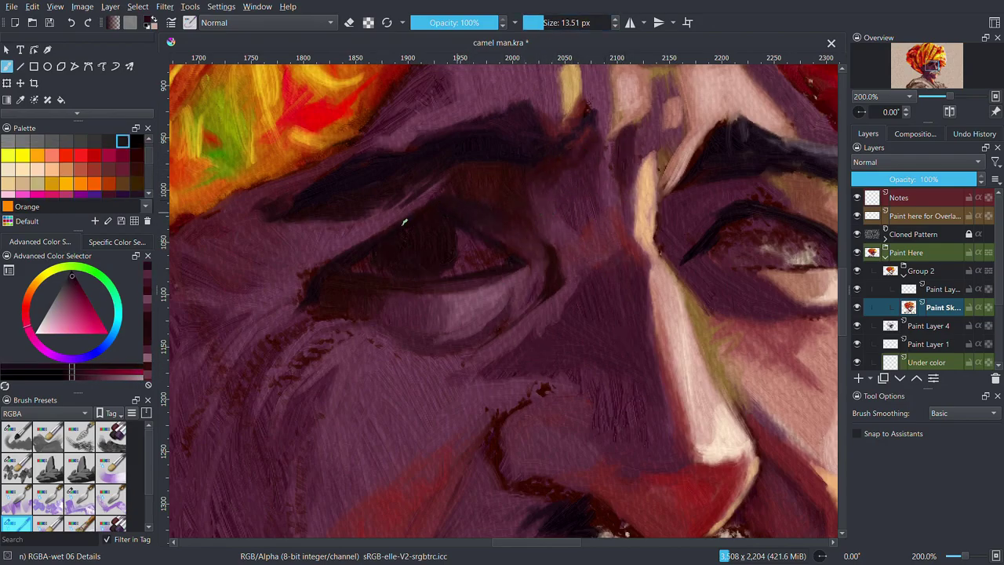
ctrl+click(424, 204)
drag(423, 204, 448, 175)
key(minus)
key(minus)
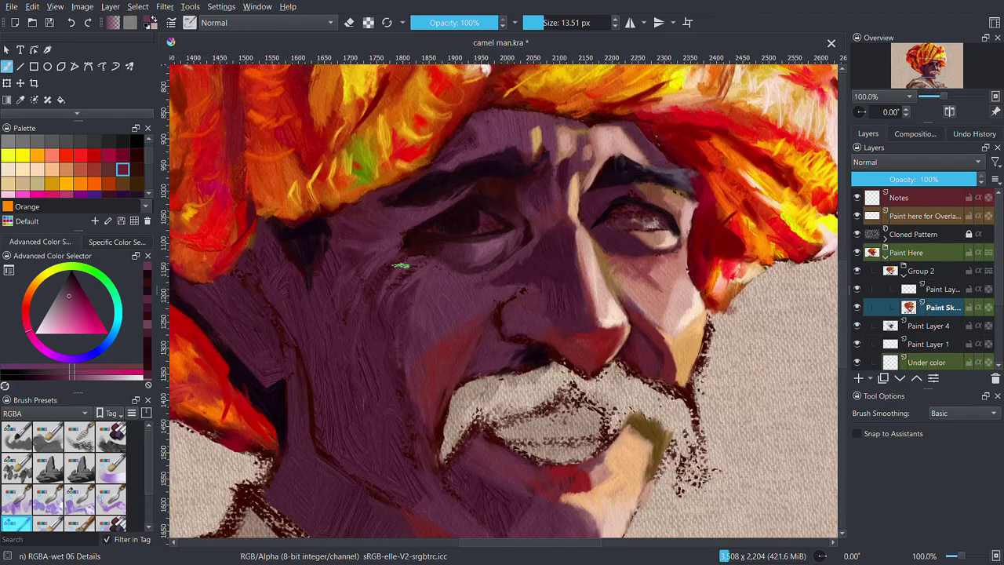
key(plus)
key(plus)
ctrl+click(415, 223)
key(minus)
key(minus)
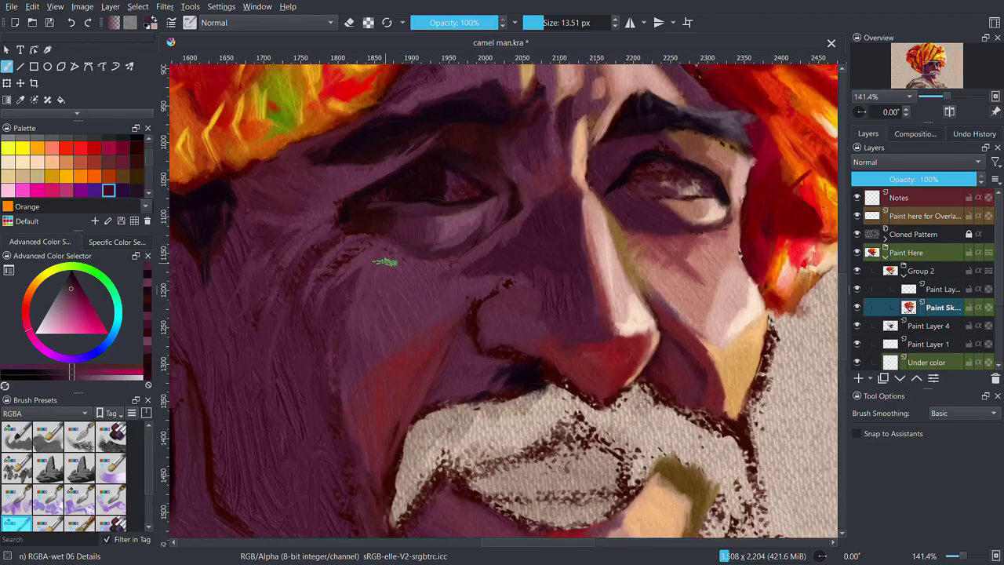
key(plus)
ctrl+click(377, 208)
drag(376, 207, 392, 213)
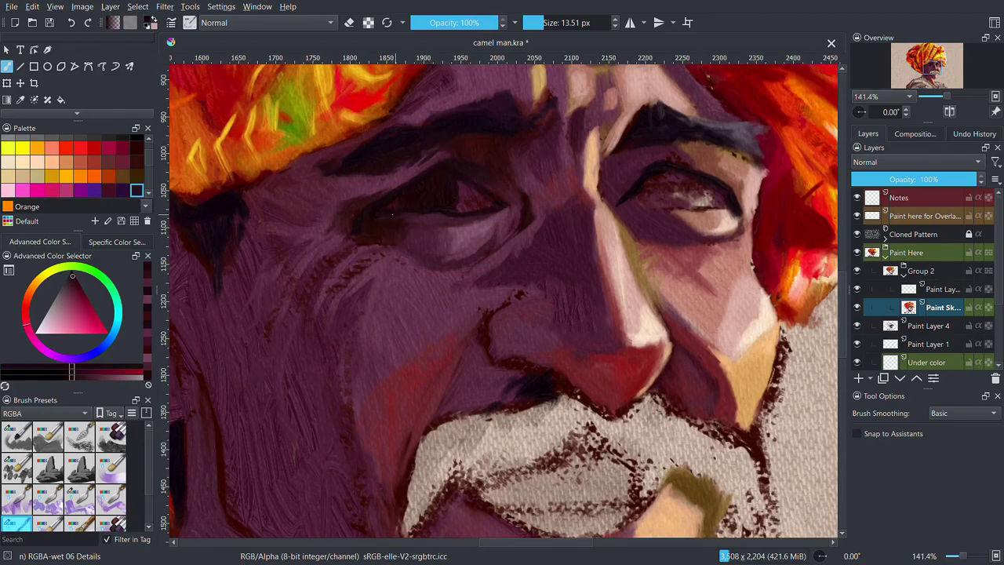
Paint the dark iris and pupil, then shrink the brush and dab a light Apricot touch
click(71, 379)
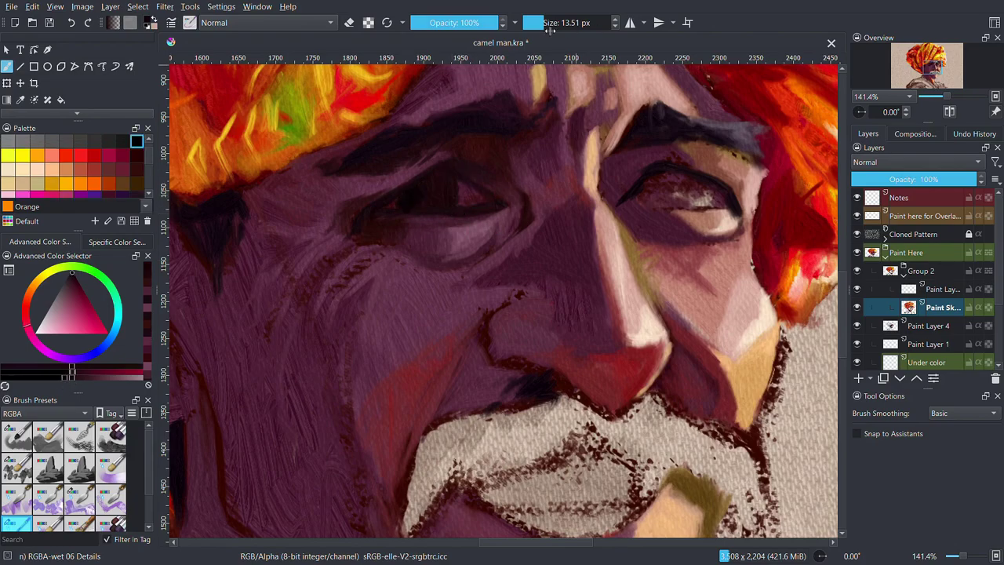
drag(651, 182, 694, 194)
click(122, 183)
key(bracketleft)
key(bracketleft)
key(bracketleft)
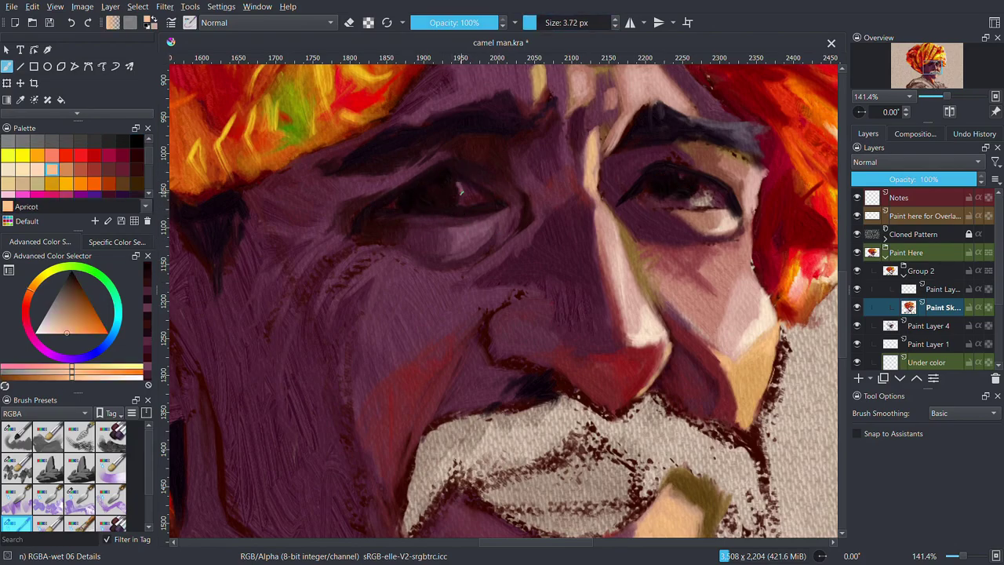
click(390, 204)
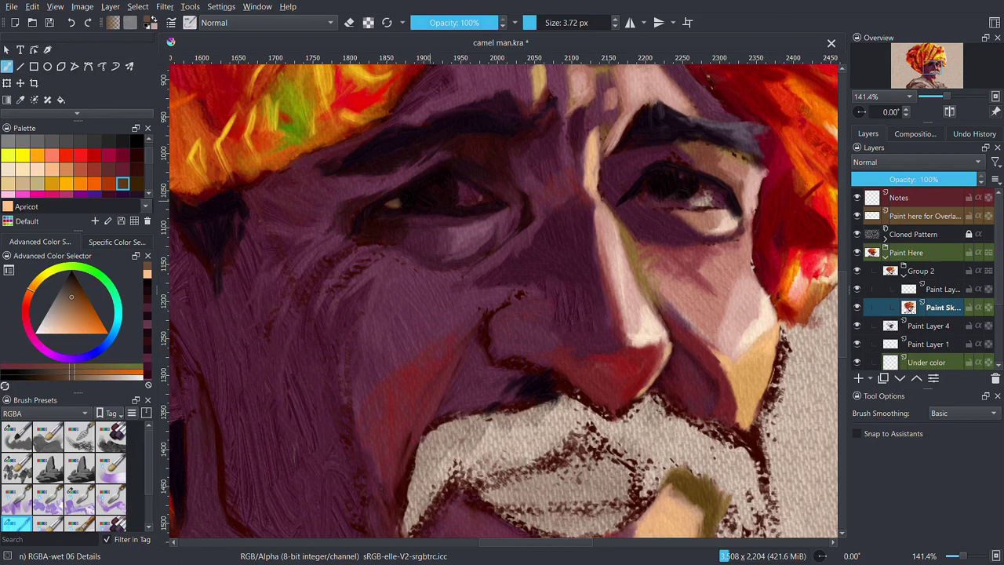
Dot a light greyish-purple catchlight into the left pupil
ctrl+click(488, 210)
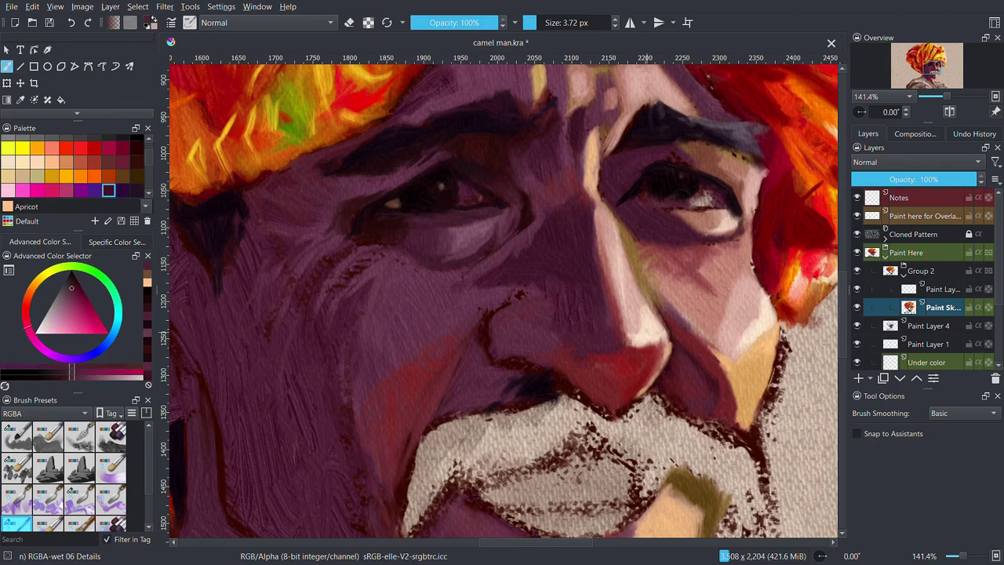
ctrl+click(482, 195)
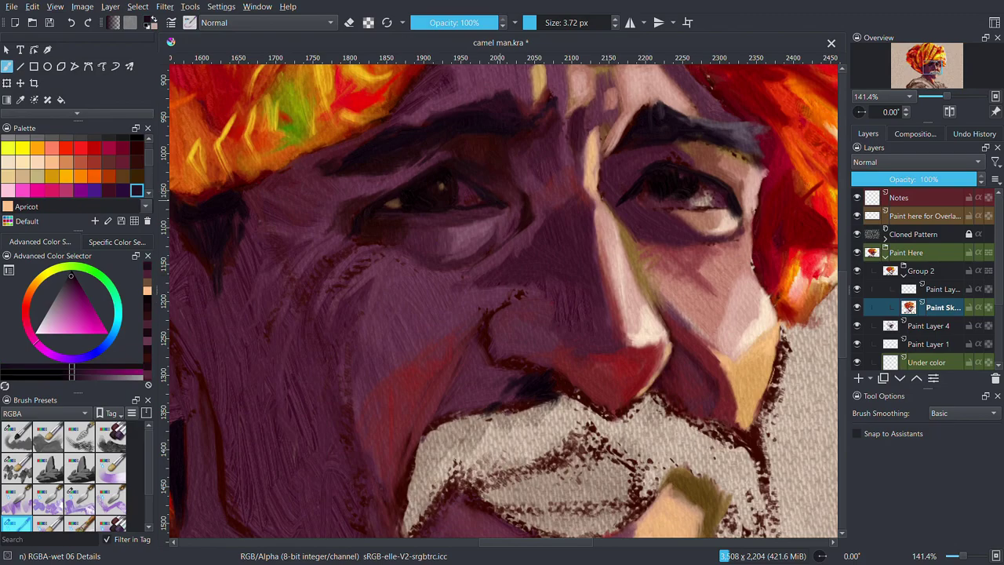
click(57, 374)
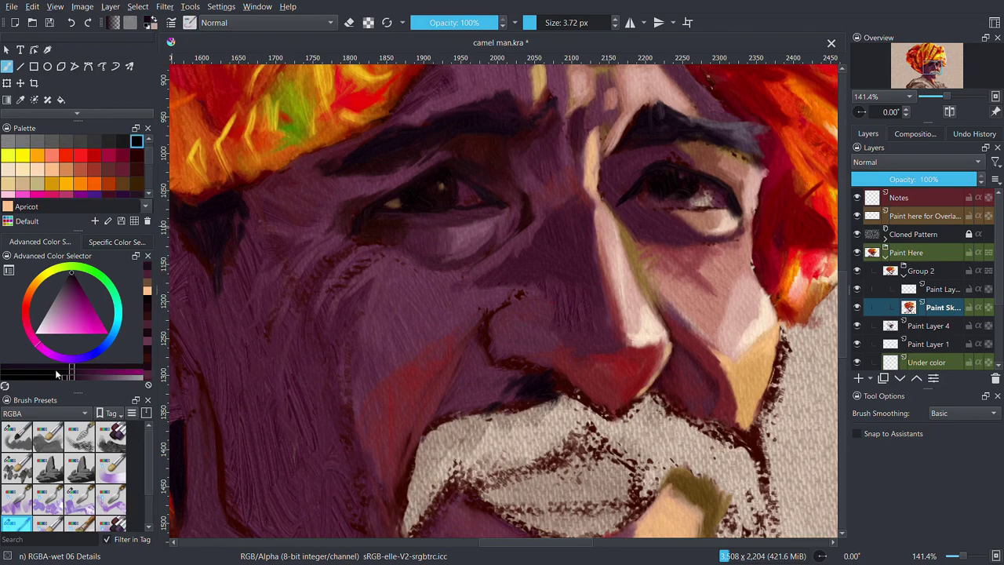
ctrl+click(520, 198)
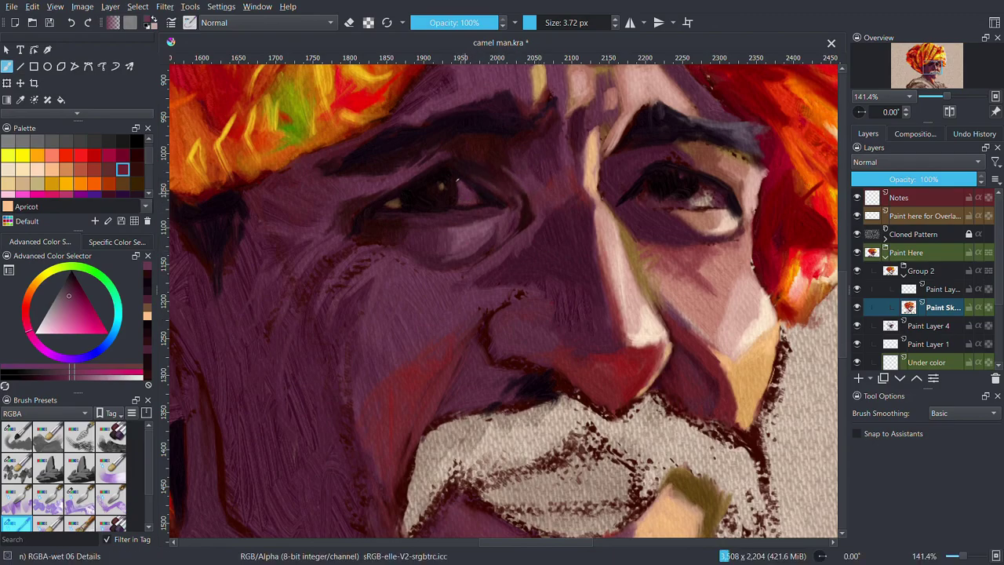
ctrl+click(450, 214)
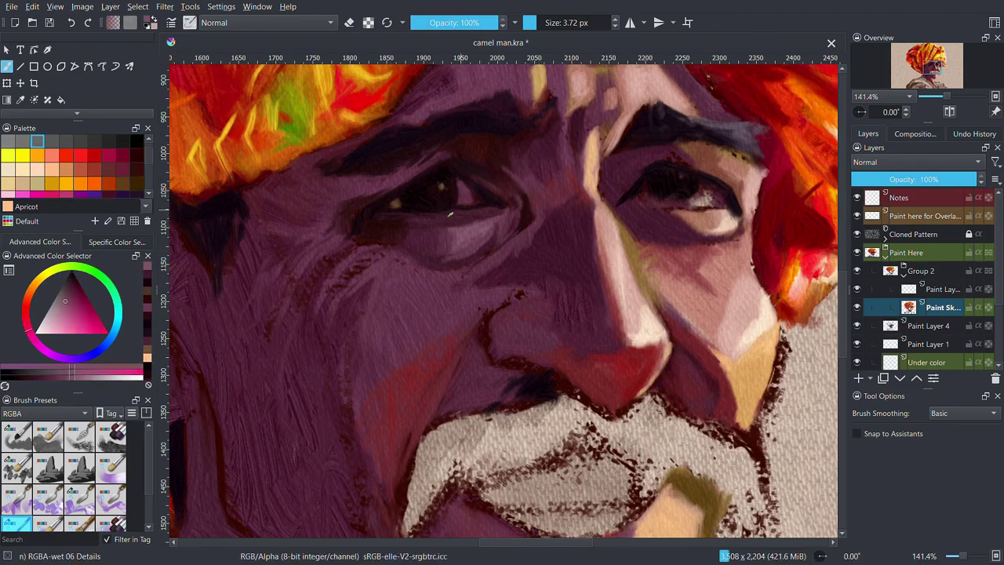
ctrl+click(465, 191)
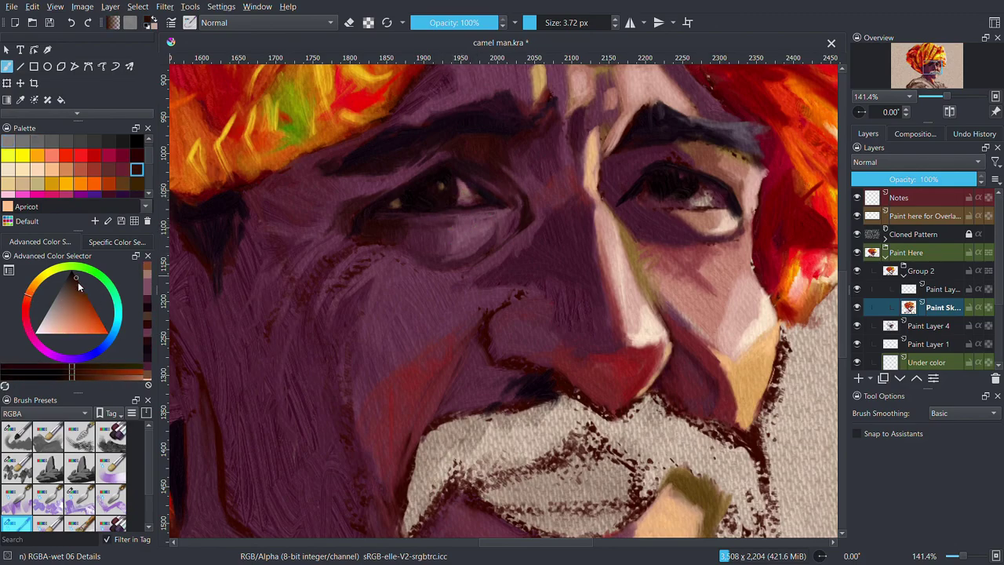
ctrl+click(441, 171)
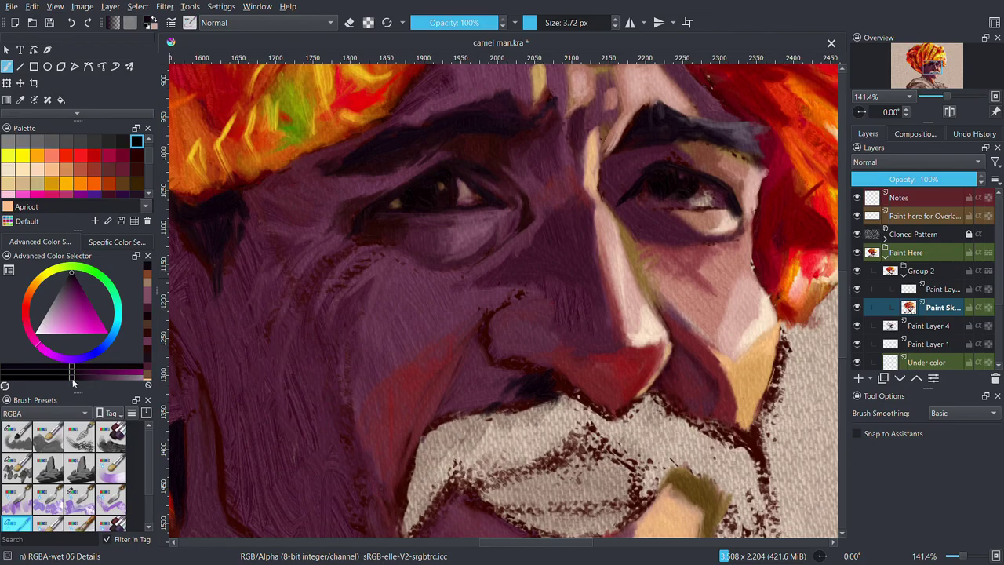
ctrl+click(436, 185)
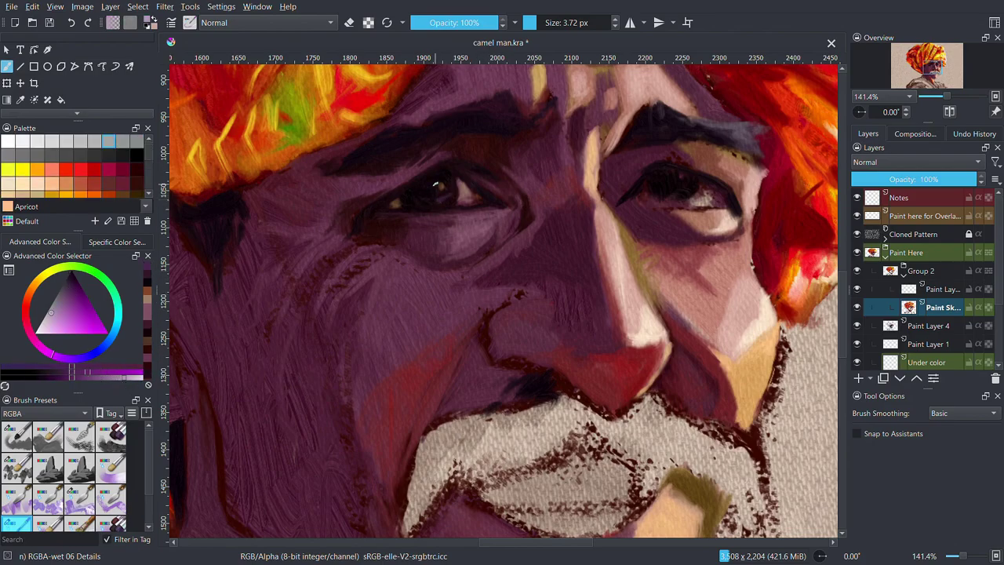
click(440, 186)
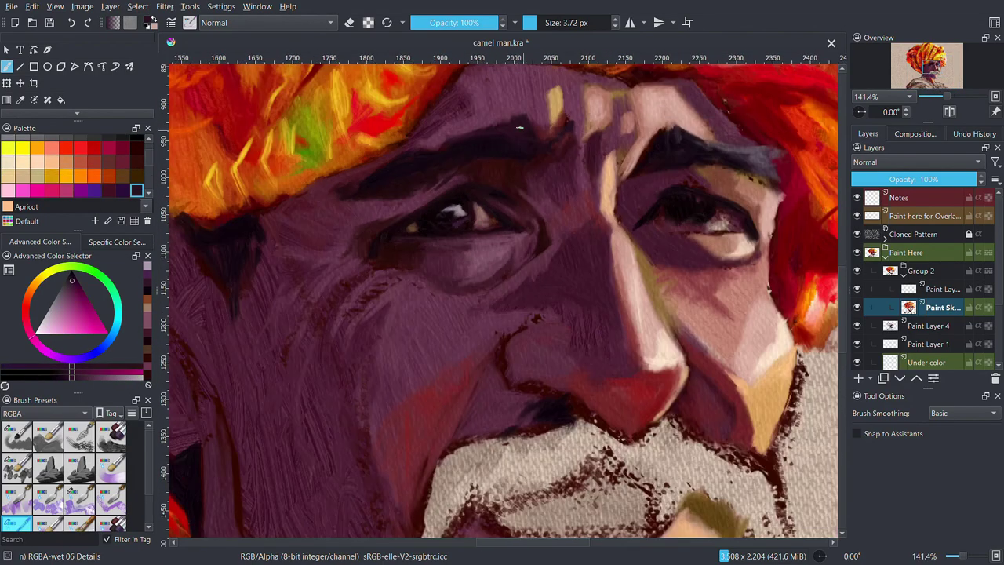
Sample colours from the painting and try magenta, peach and crimson swatches with a smaller brush
key(x)
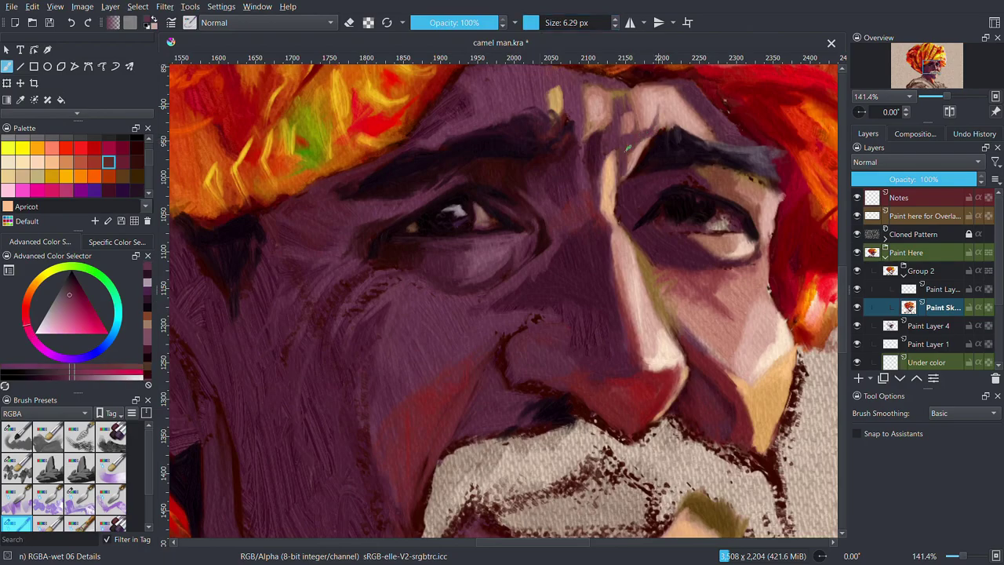
key(x)
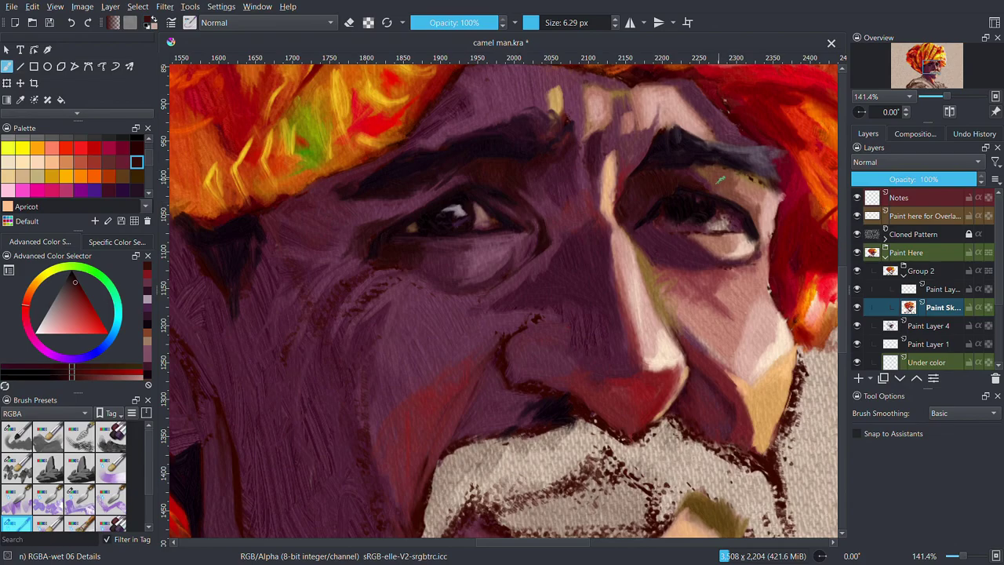
ctrl+click(691, 191)
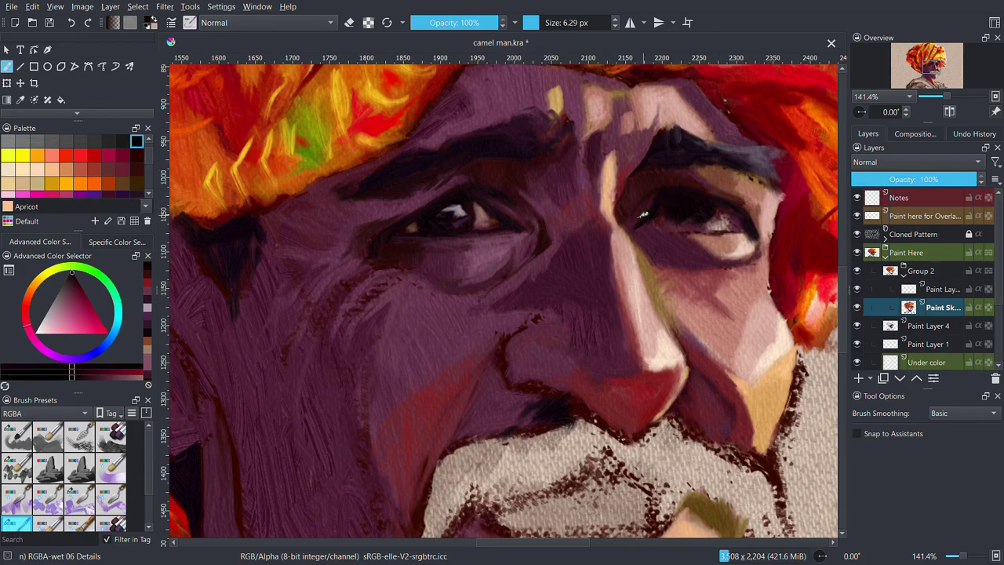
ctrl+click(715, 228)
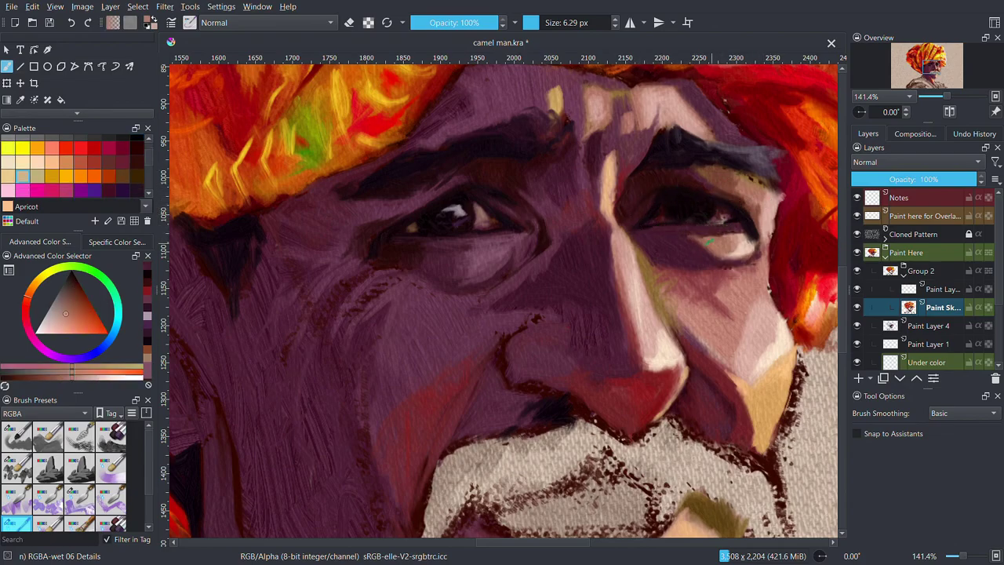
ctrl+click(639, 234)
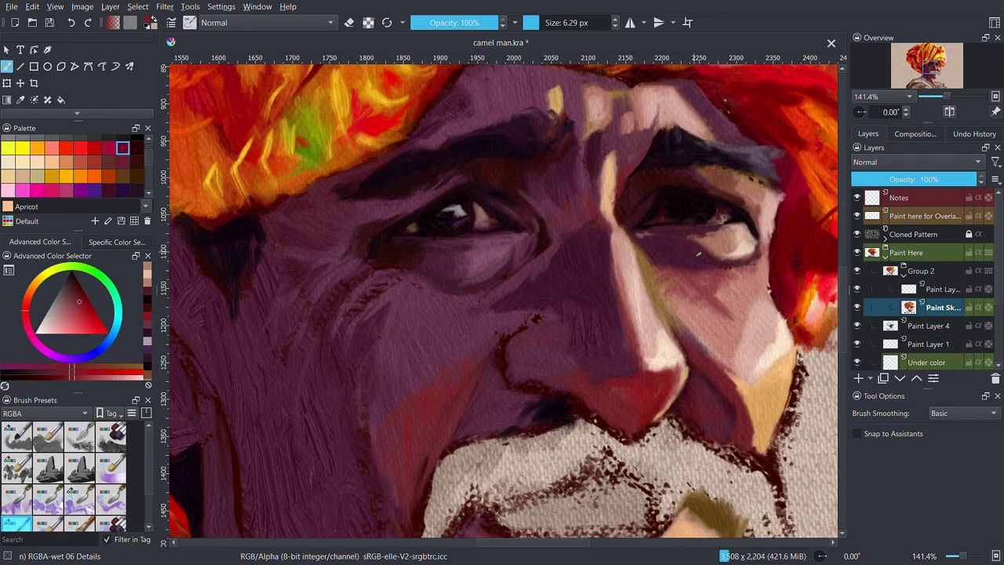
key(bracketleft)
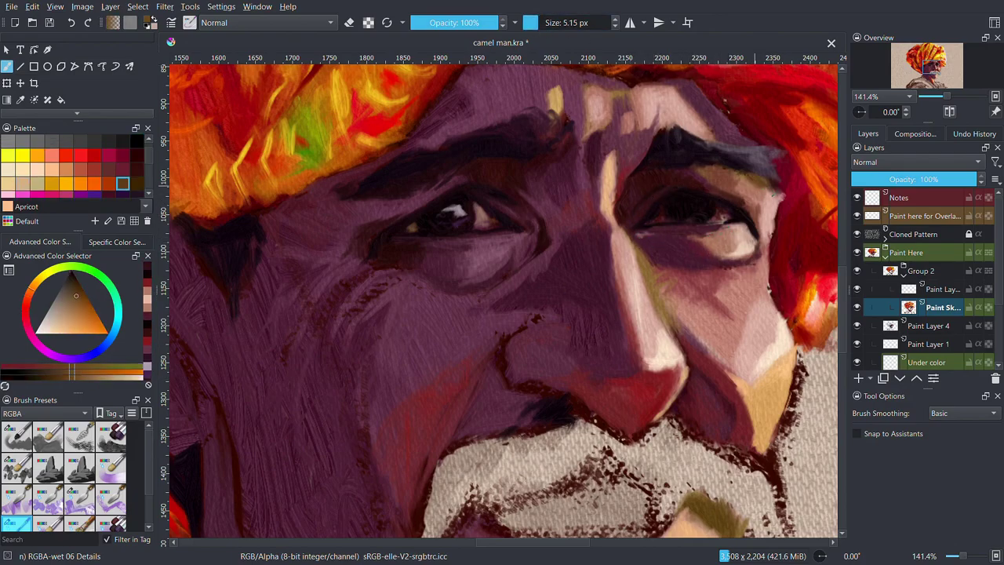
ctrl+click(691, 170)
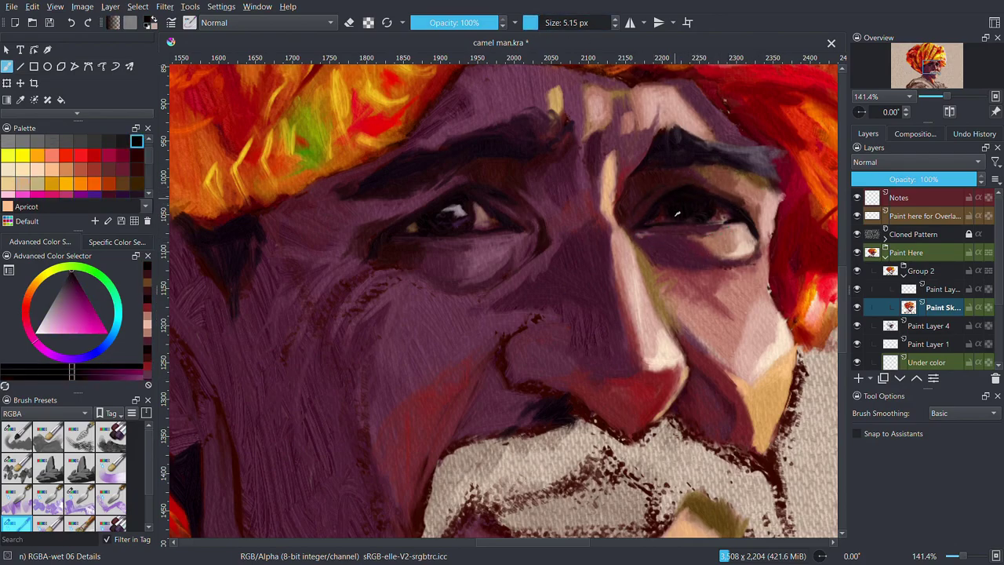
ctrl+click(677, 213)
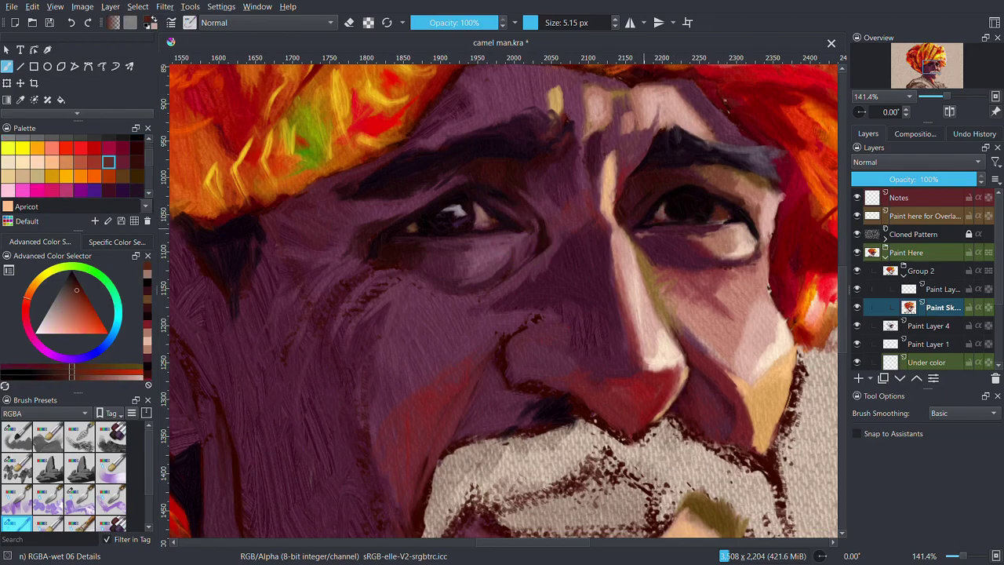
ctrl+click(728, 213)
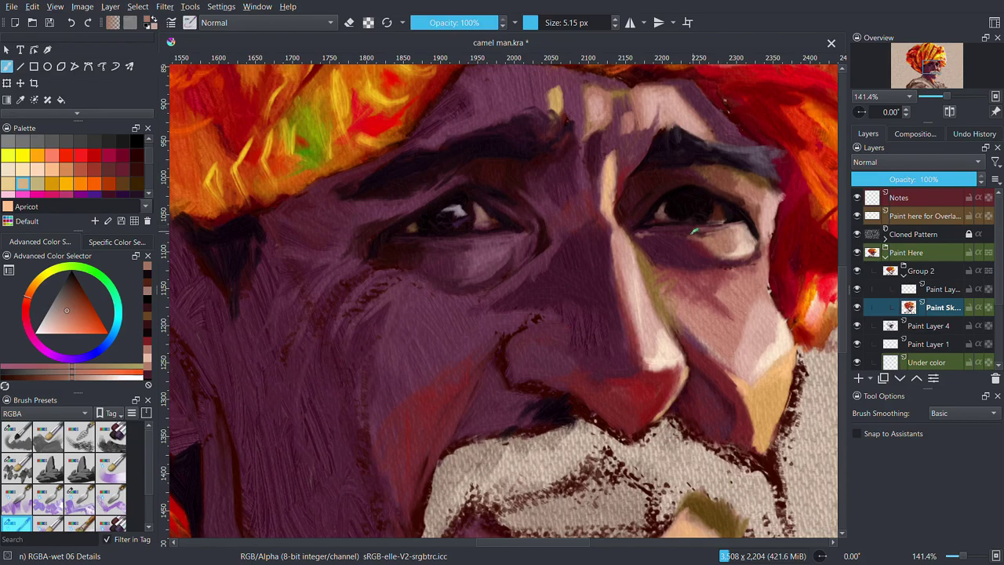
ctrl+click(589, 153)
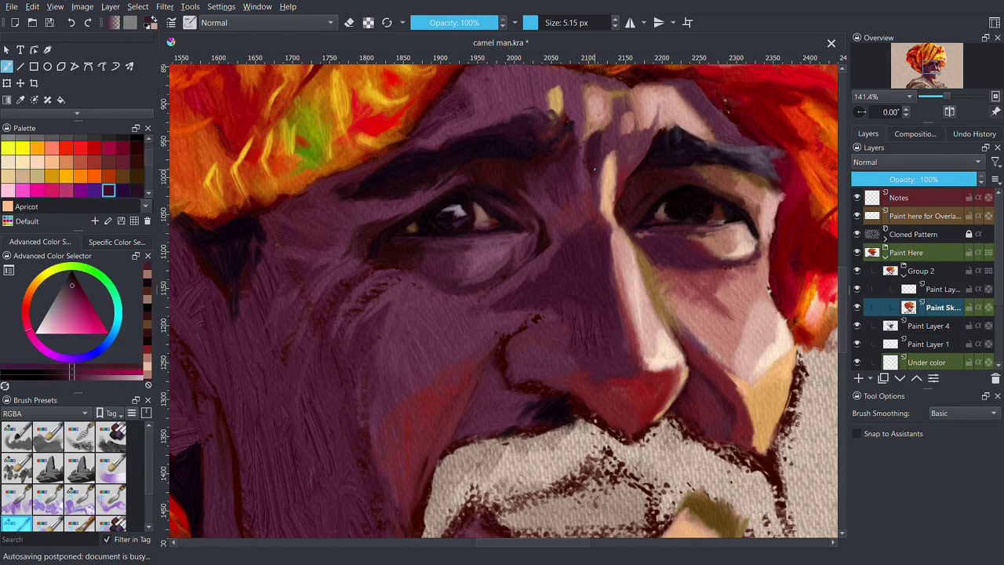
Add a faint dark stroke beside the eye and highlight the right eyebrow's end in grey-violet
click(636, 289)
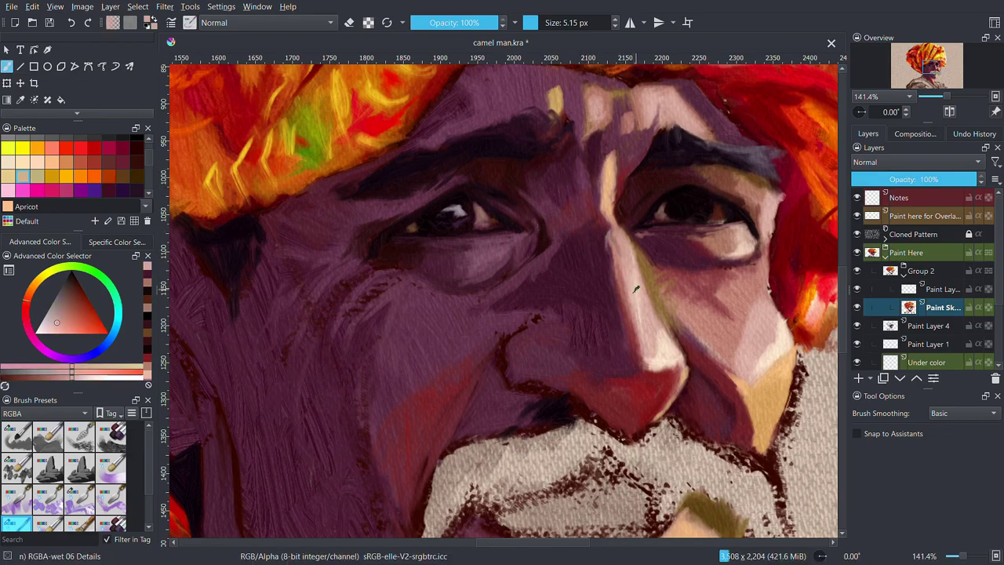
ctrl+click(677, 187)
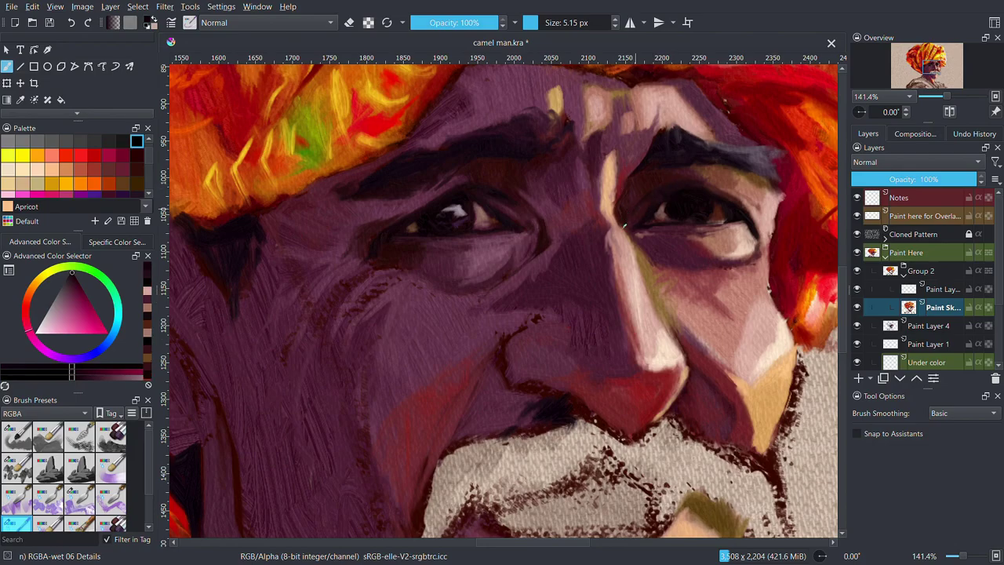
ctrl+click(782, 203)
drag(782, 202, 782, 226)
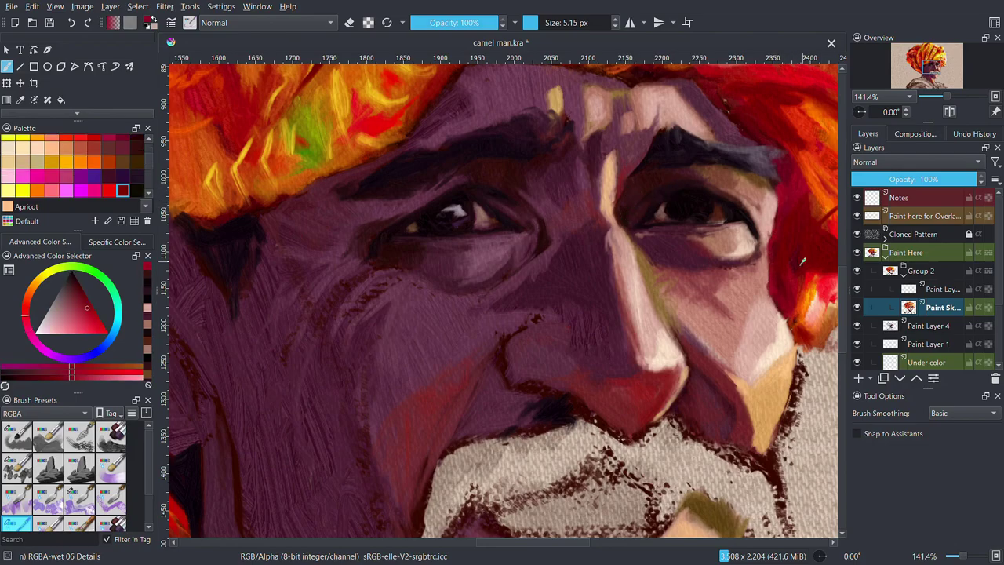
ctrl+click(765, 161)
drag(777, 174, 744, 154)
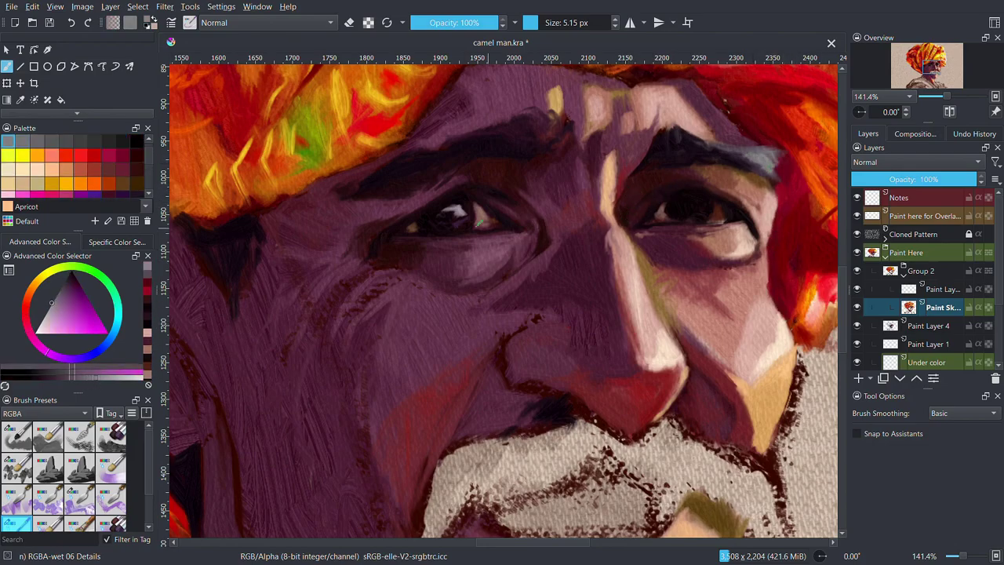
Repaint the right eye's iris and add a glint
scroll(579, 193, up, 1)
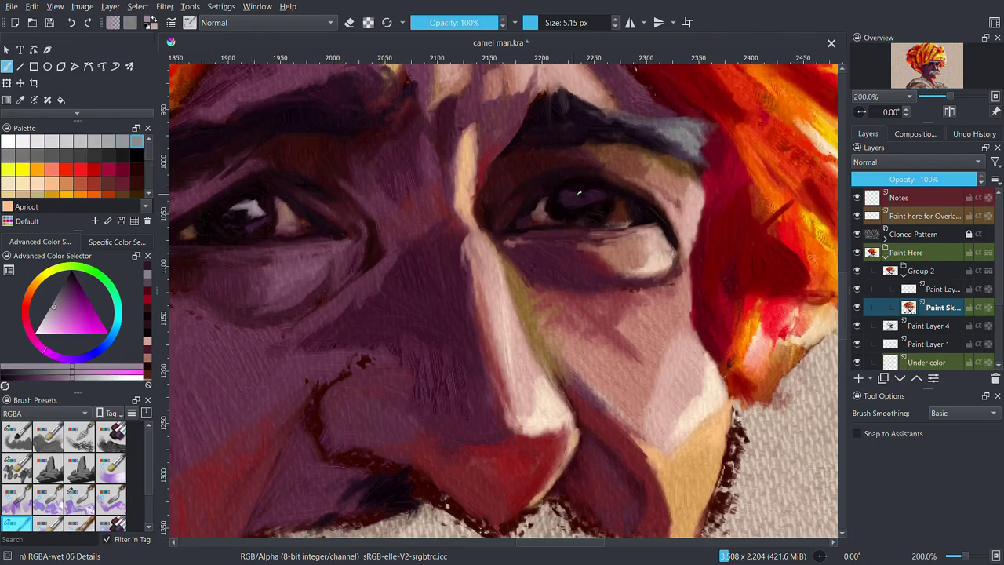
drag(578, 193, 627, 194)
ctrl+click(538, 212)
ctrl+click(624, 213)
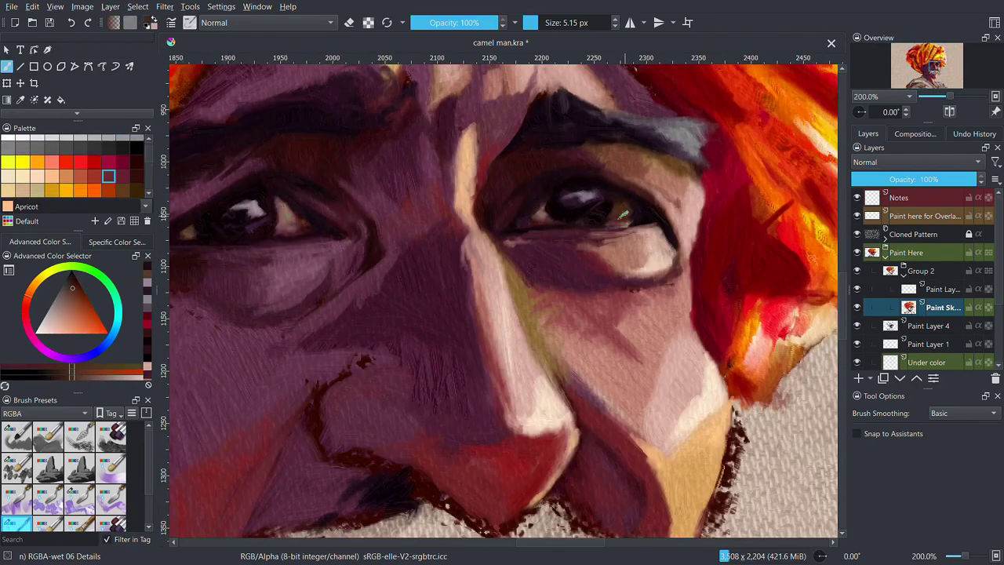
Lighten the right eye's lower lid with light apricot strokes
ctrl+click(628, 224)
mouse_move(596, 227)
mouse_down()
mouse_move(667, 224)
mouse_move(632, 255)
mouse_up()
ctrl+click(653, 234)
ctrl+click(653, 234)
key(bracketright)
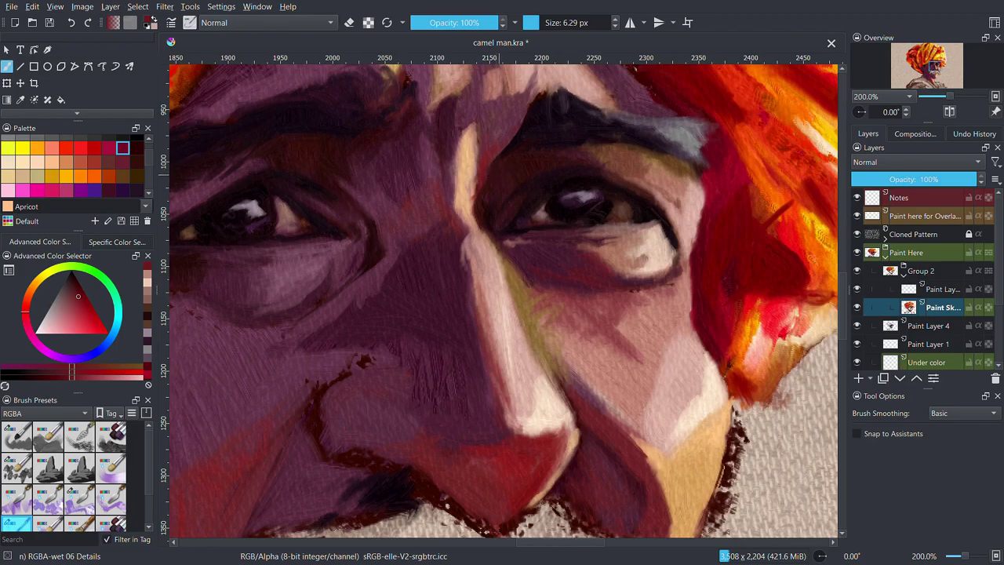
Try pale pink, dark red, pinkish beige and apricot tan swatches from the palette
click(7, 190)
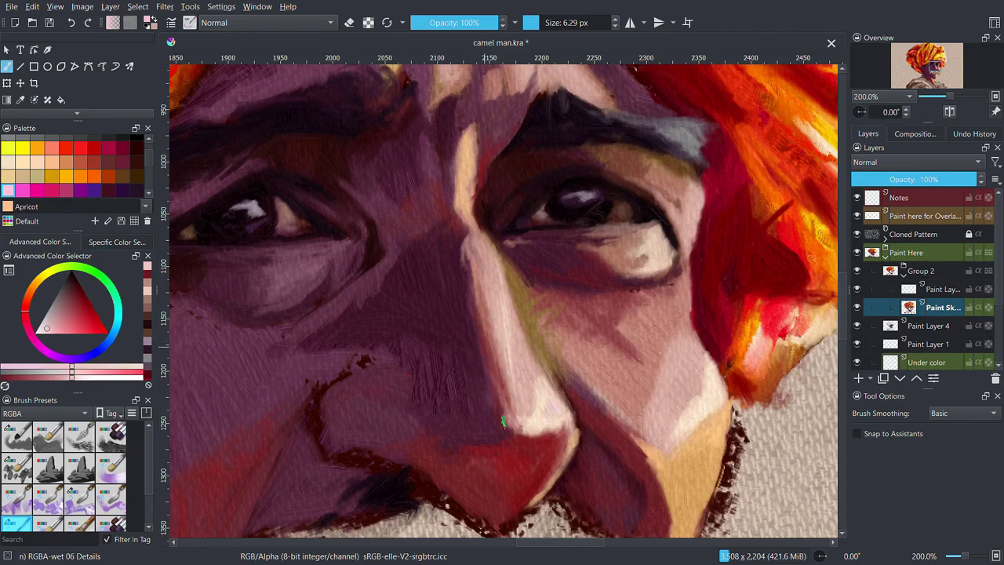
click(108, 161)
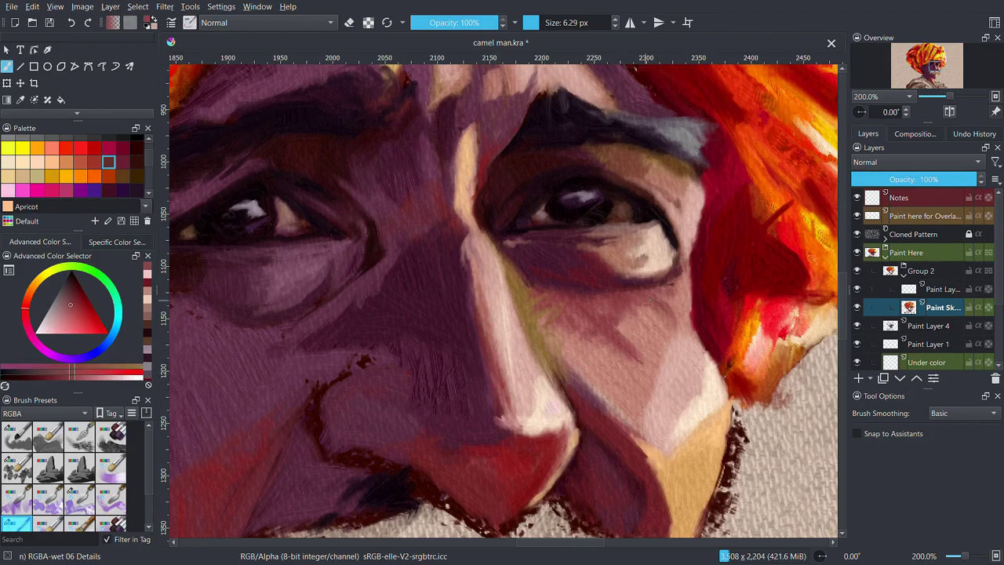
ctrl+click(530, 296)
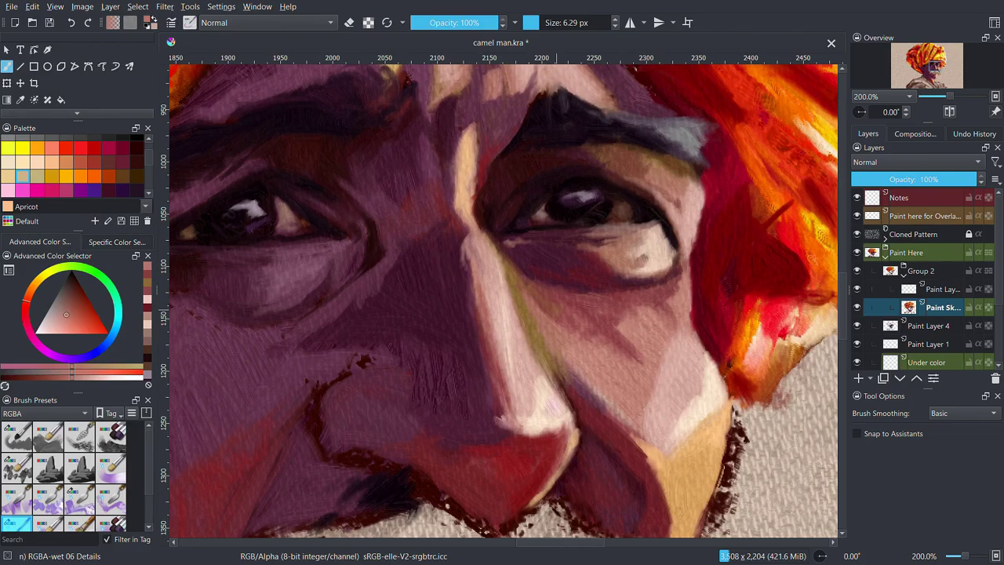
ctrl+click(694, 392)
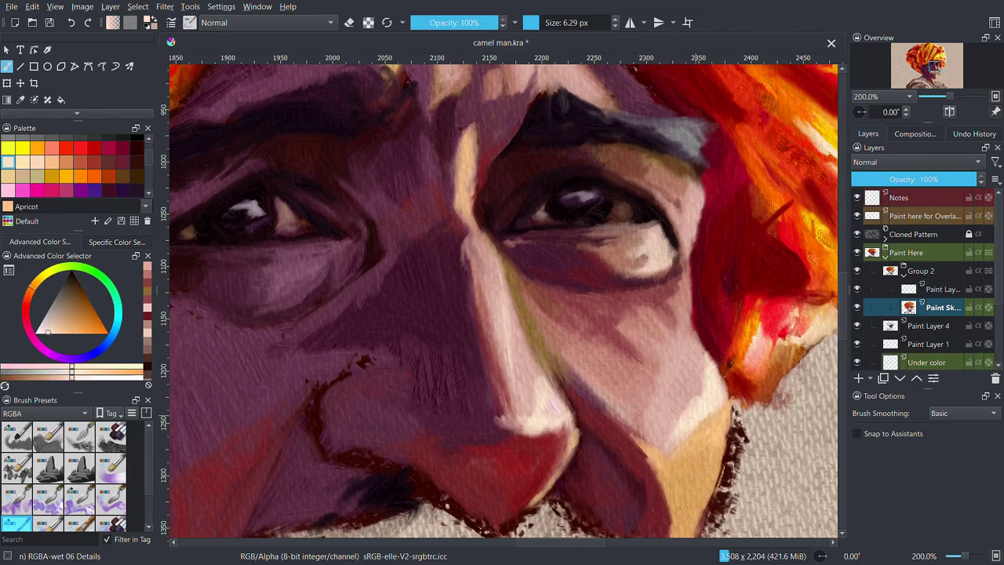
ctrl+click(612, 202)
scroll(611, 202, down, 1)
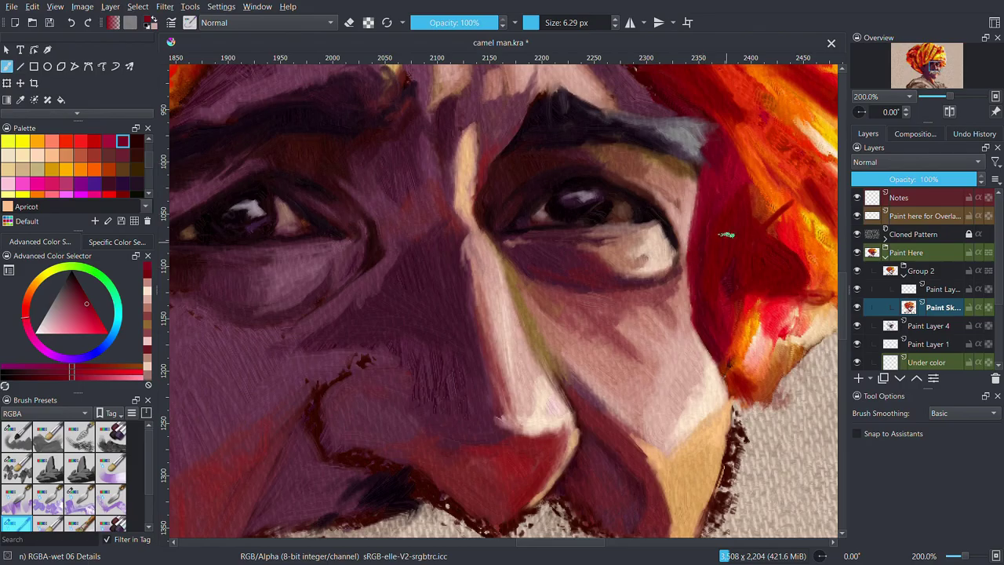
scroll(611, 202, down, 1)
scroll(611, 202, up, 3)
scroll(439, 477, up, 1)
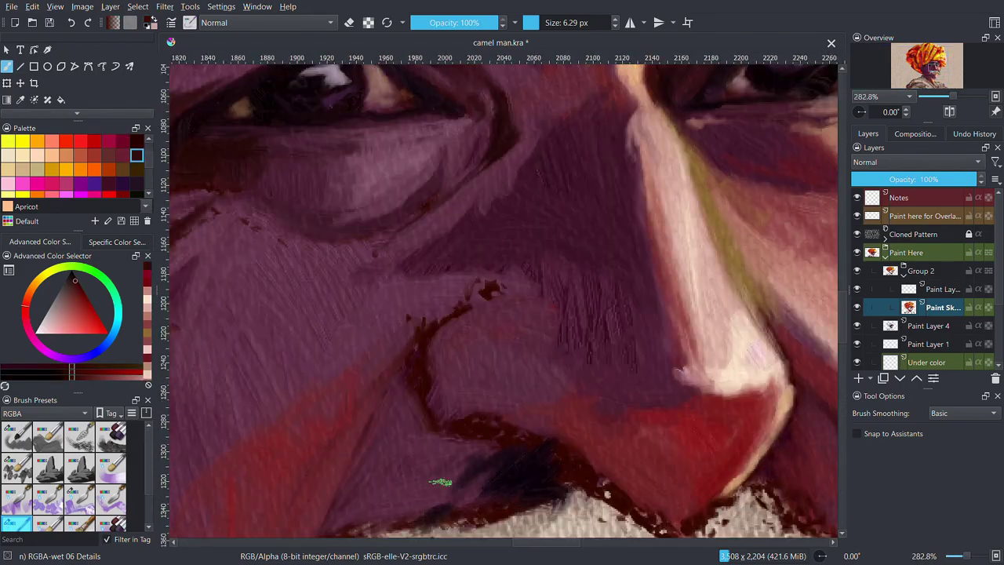
Paint a short purple stroke beside the nose and enlarge the brush to about 9 px
ctrl+click(438, 335)
drag(438, 336, 428, 404)
key(1)
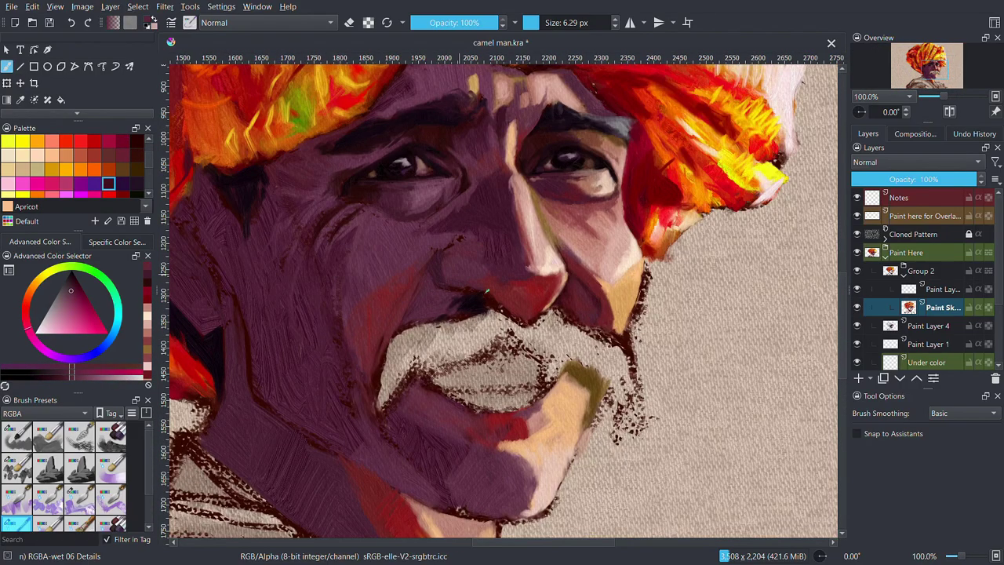
ctrl+click(431, 231)
key(])
ctrl+click(396, 322)
ctrl+click(396, 321)
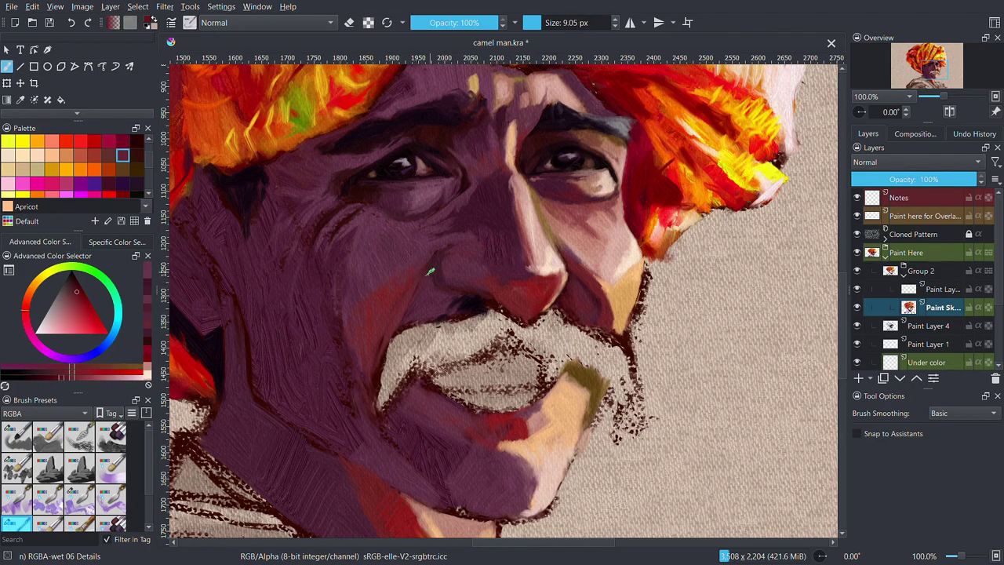
drag(539, 304, 593, 265)
Enlarge the brush to about 18 px and try deep red, pinkish purple and sampled skin colours
ctrl+click(345, 228)
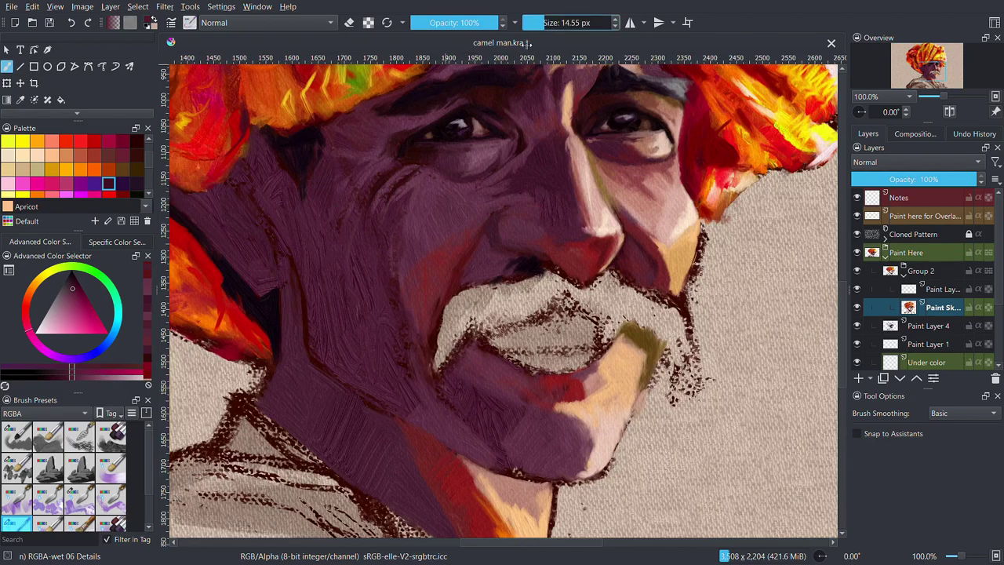
key(])
key(])
ctrl+click(400, 206)
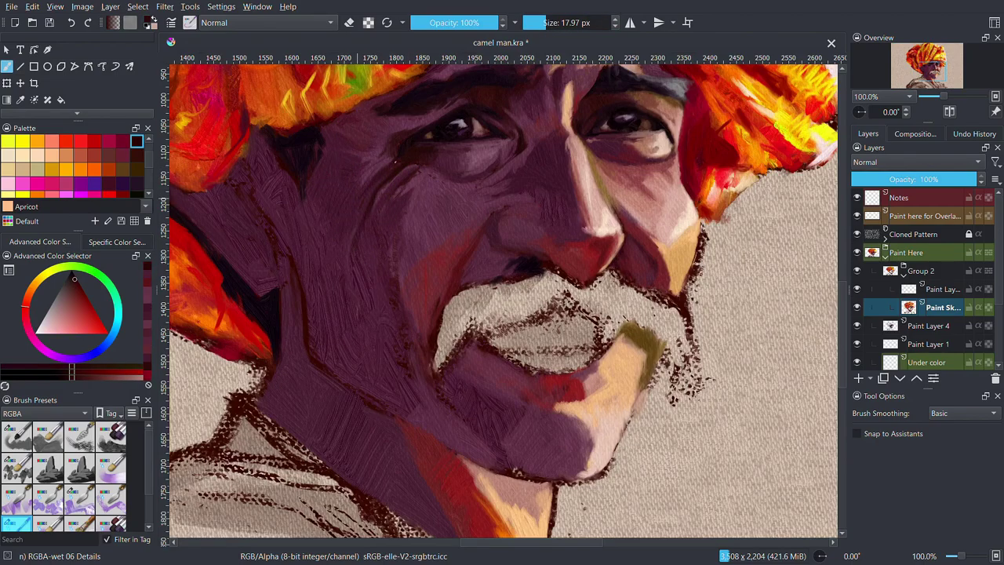
ctrl+click(407, 169)
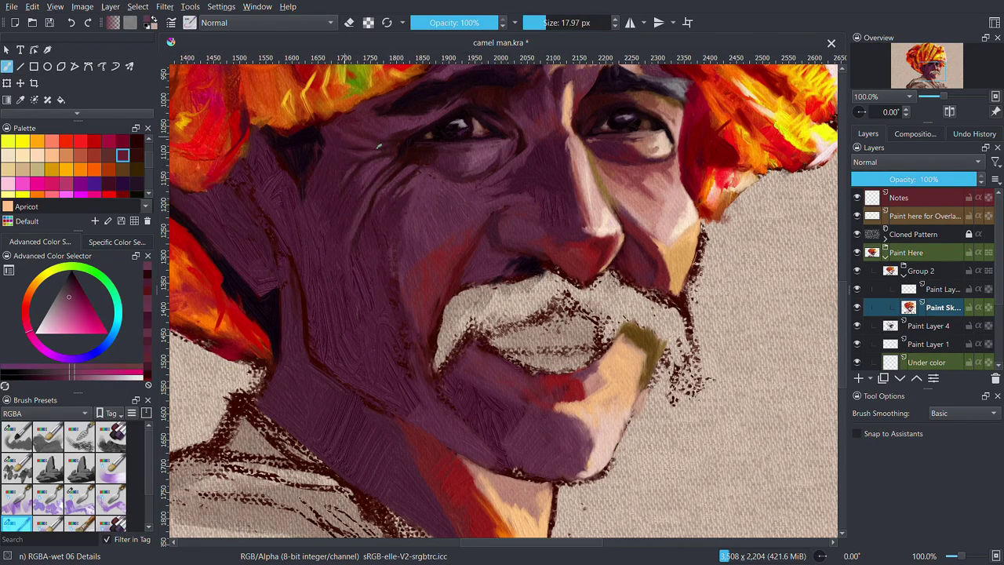
ctrl+click(327, 118)
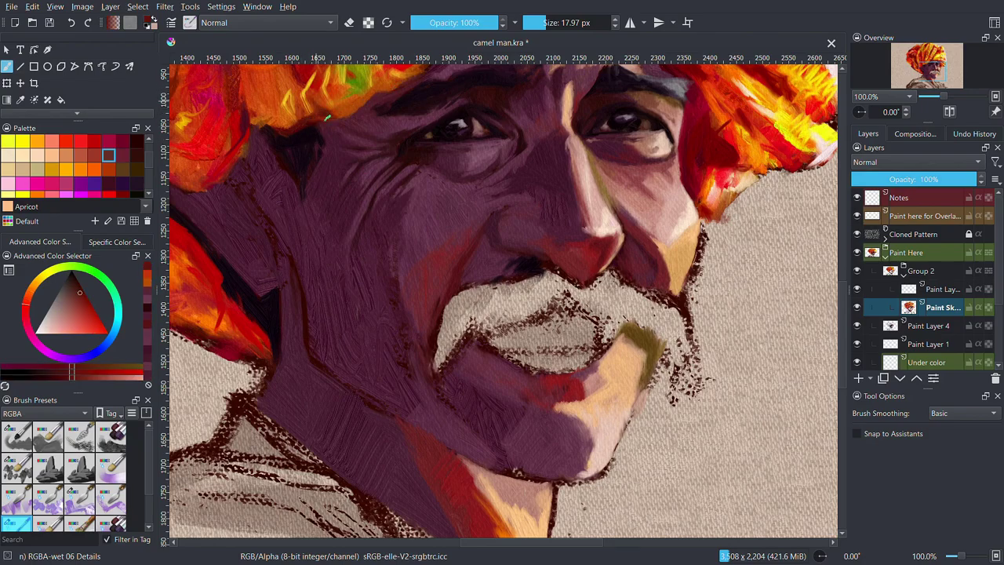
ctrl+click(449, 191)
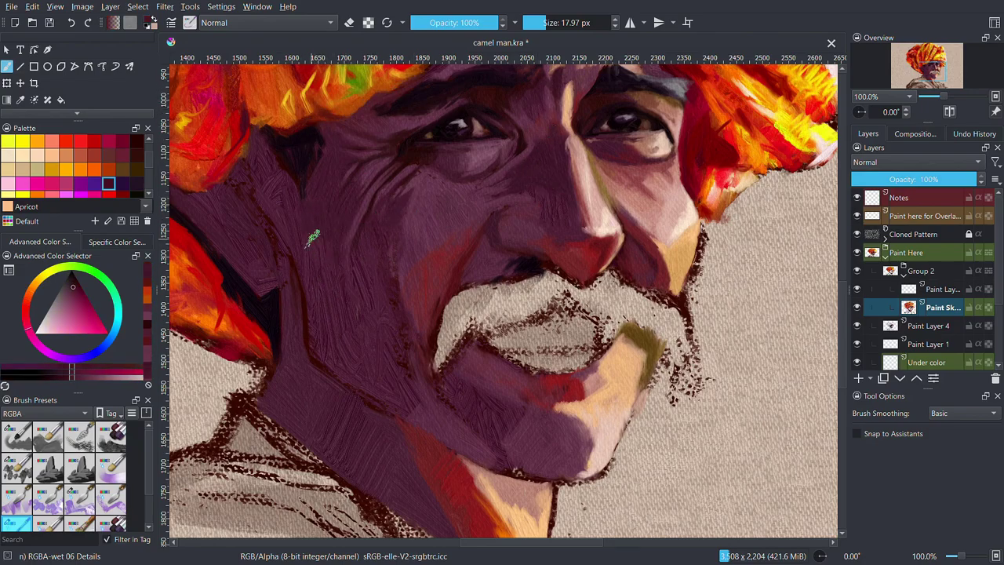
ctrl+click(405, 190)
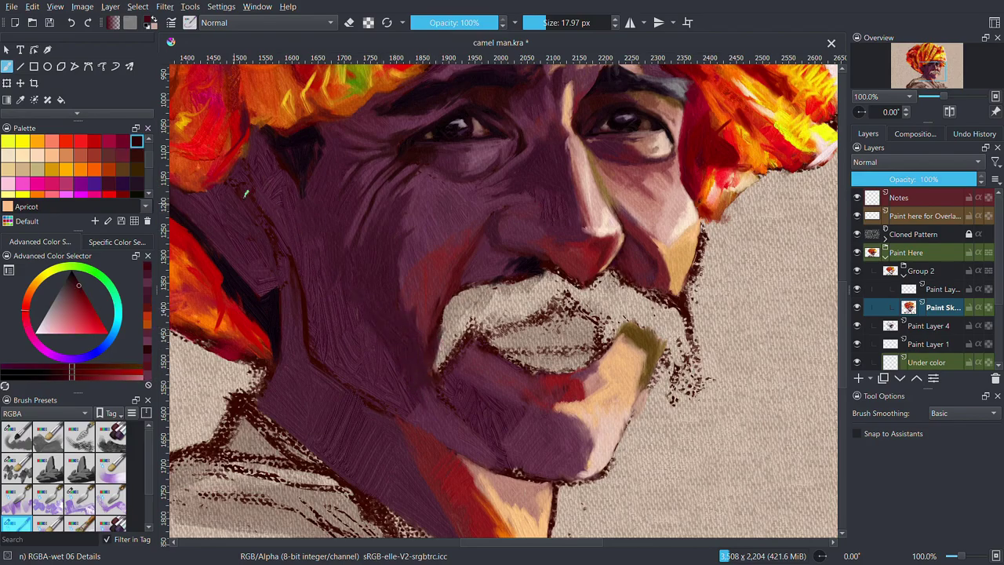
ctrl+click(261, 193)
scroll(261, 192, down, 2)
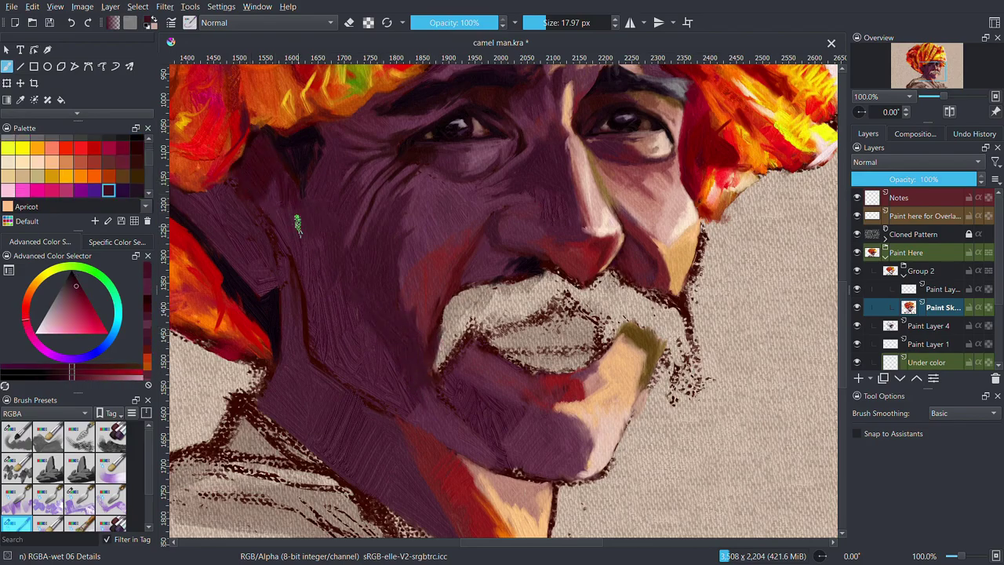
scroll(517, 106, down, 2)
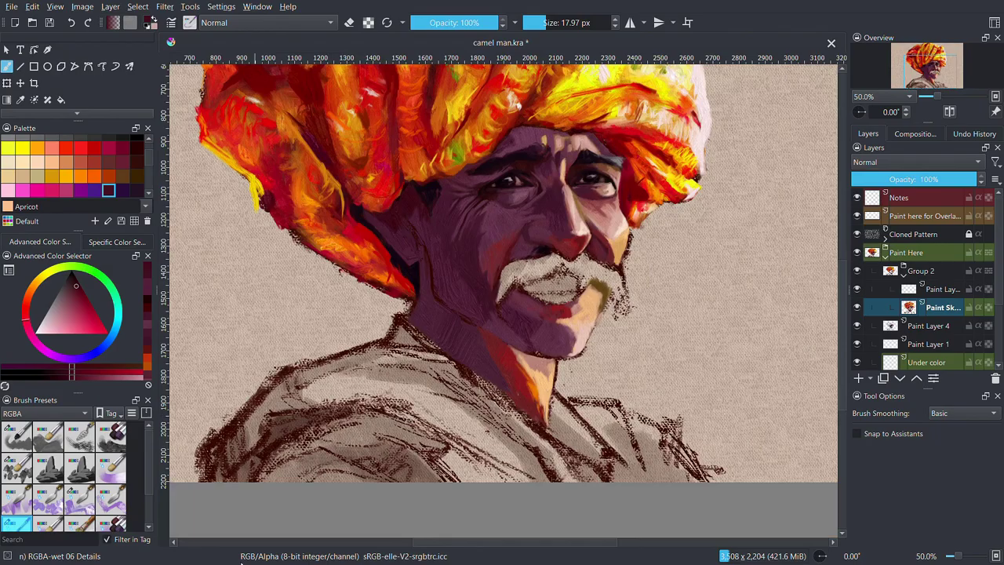
Fine-tune the paint colour and enlarge the brush to about 46 px
scroll(481, 236, up, 3)
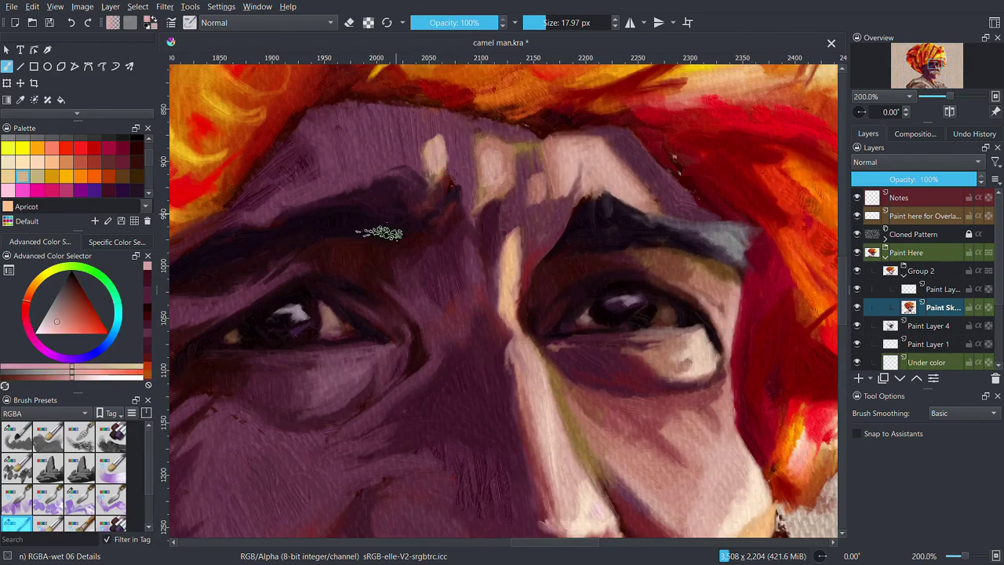
scroll(376, 231, down, 2)
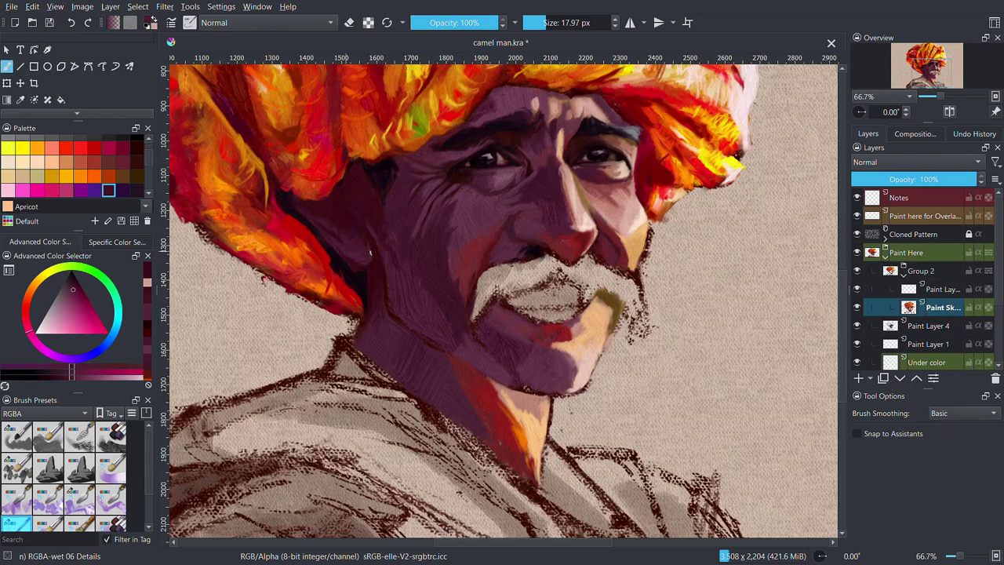
ctrl+click(353, 212)
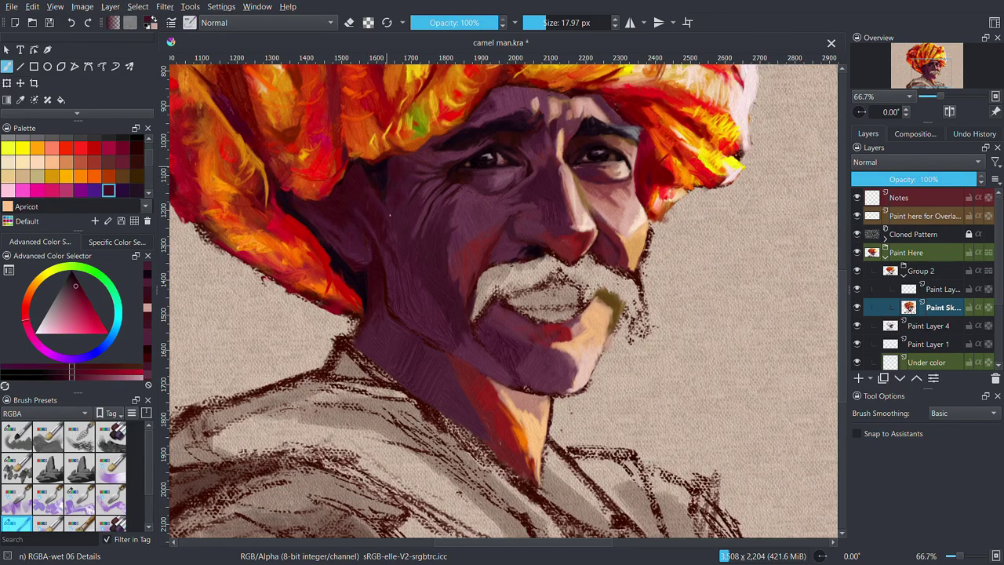
drag(396, 160, 371, 215)
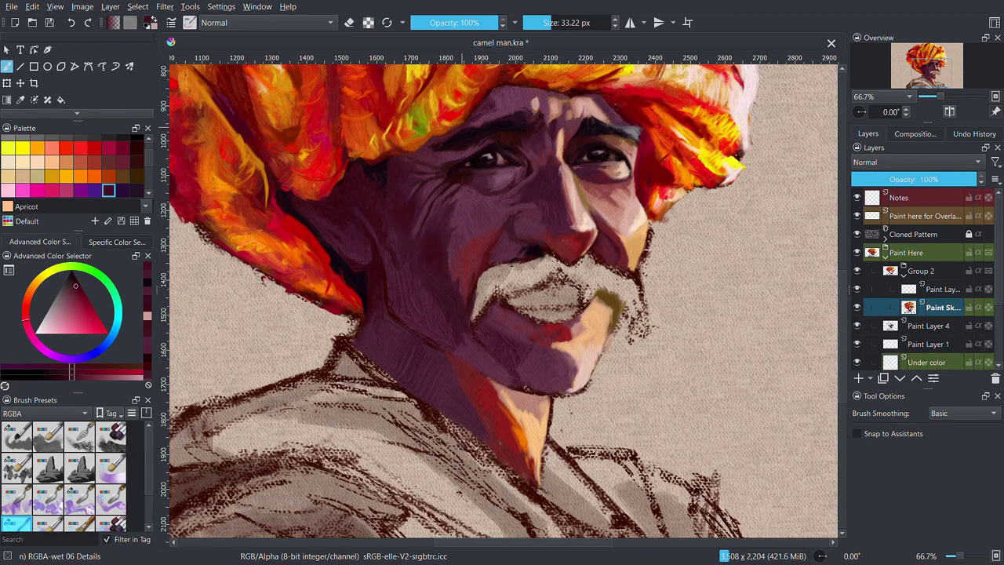
scroll(625, 153, up, 1)
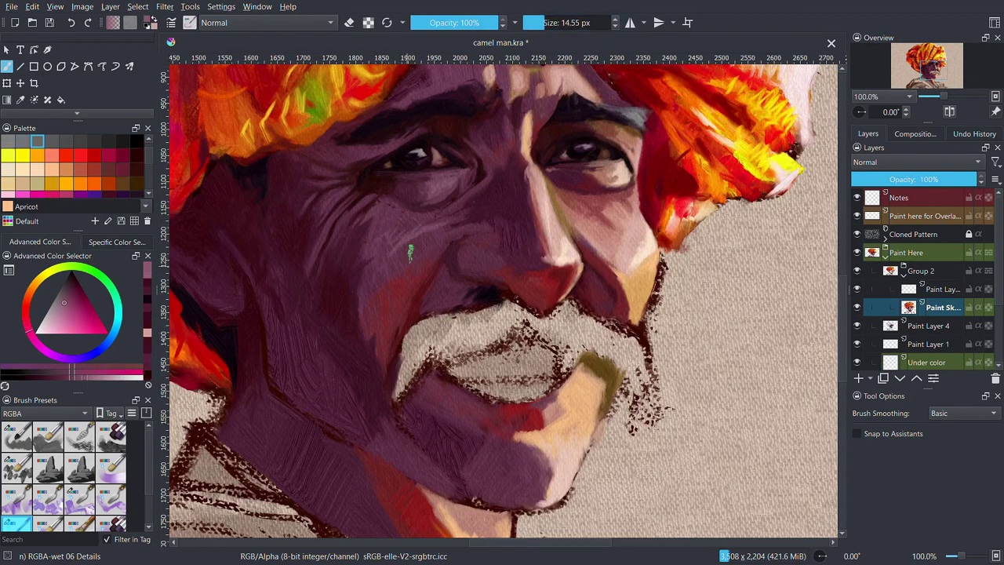
drag(409, 252, 395, 257)
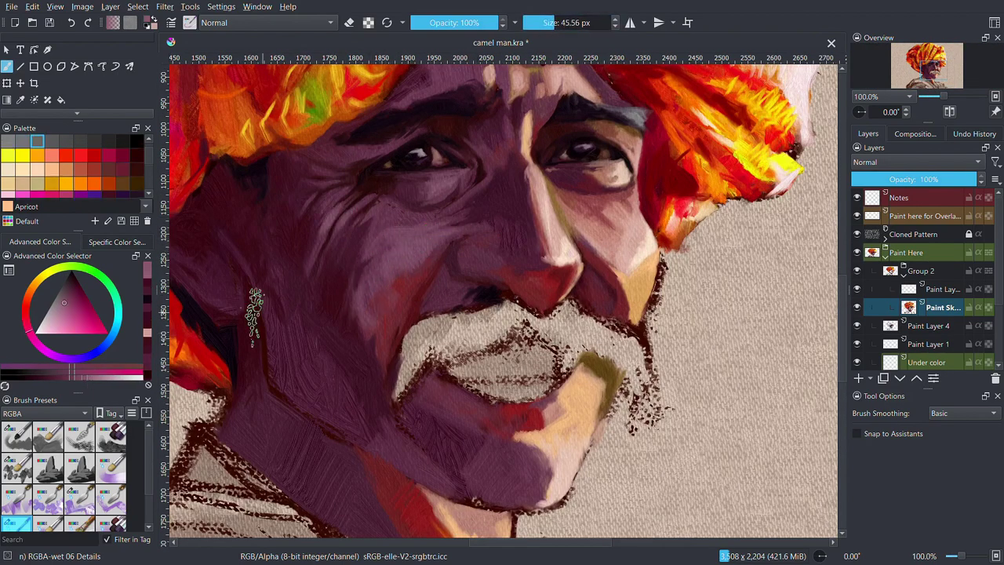
Paint darker purple shading on the left cheek and jaw, plus a faint lighter cheek stroke
ctrl+click(416, 196)
scroll(377, 201, down, 3)
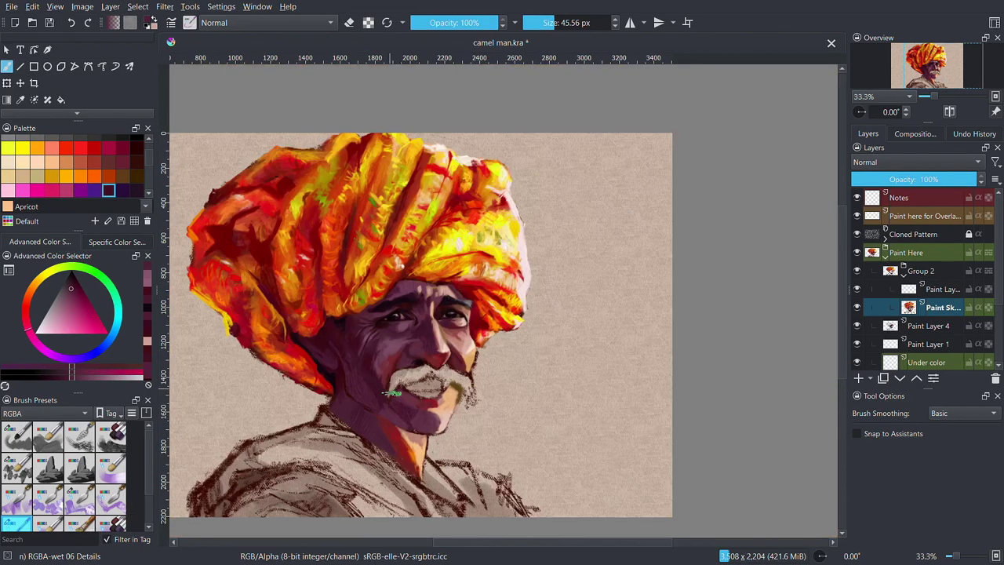
scroll(623, 198, up, 2)
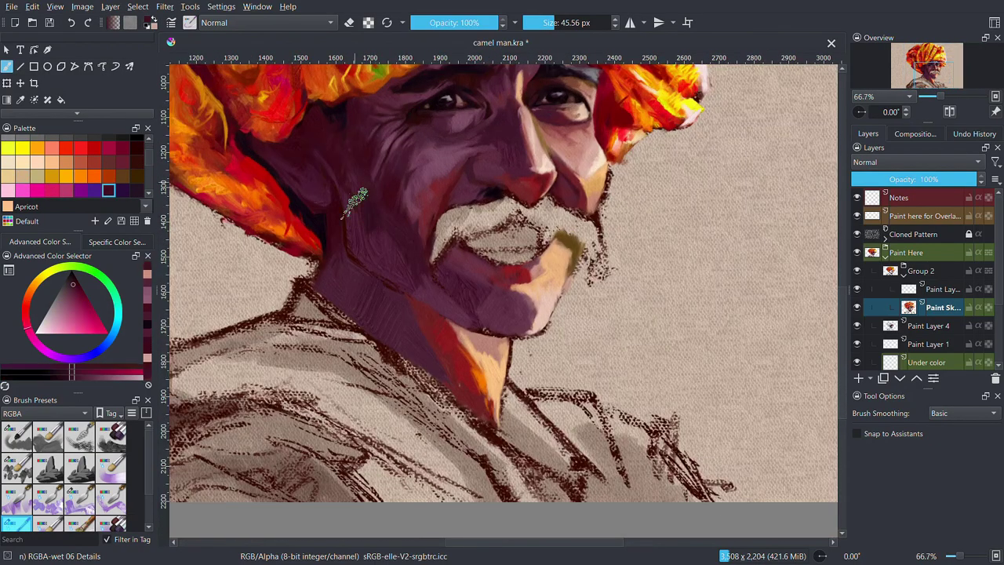
drag(336, 167, 432, 302)
ctrl+click(375, 190)
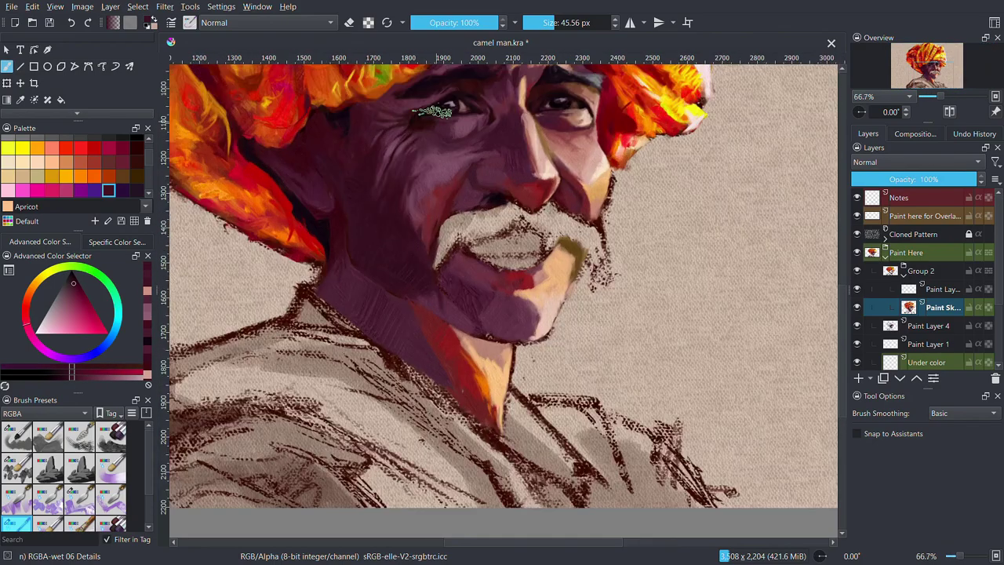
drag(459, 279, 502, 330)
ctrl+click(501, 330)
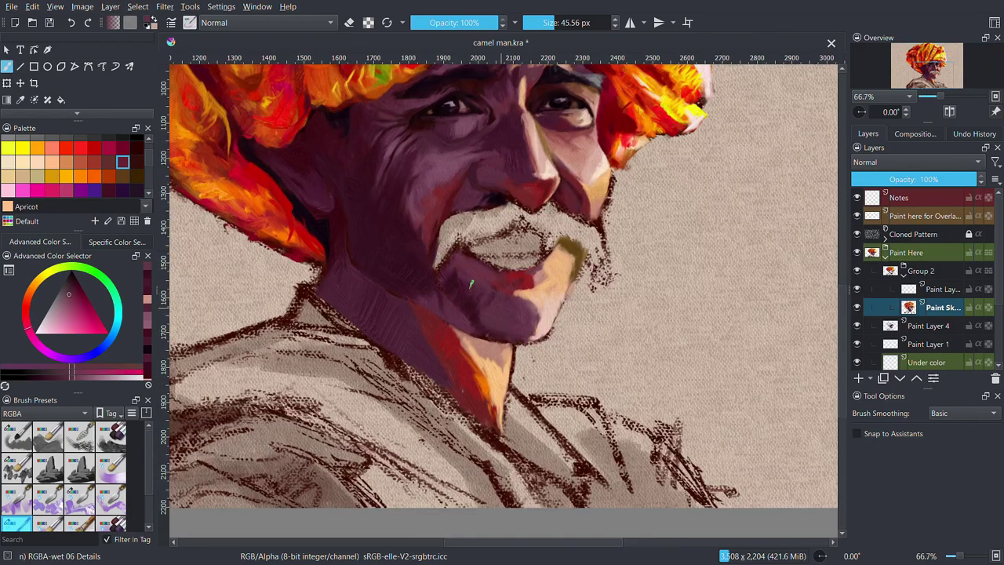
drag(409, 221, 398, 197)
ctrl+click(375, 214)
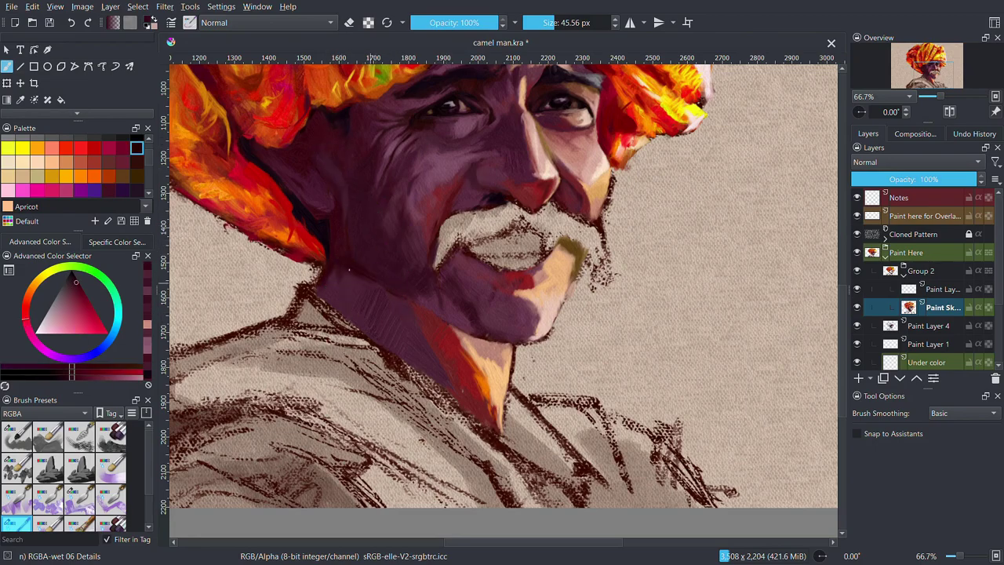
Pick red, orange and peach tones with a smaller brush and paint orange strokes on the chin
ctrl+click(445, 364)
ctrl+click(506, 400)
click(555, 22)
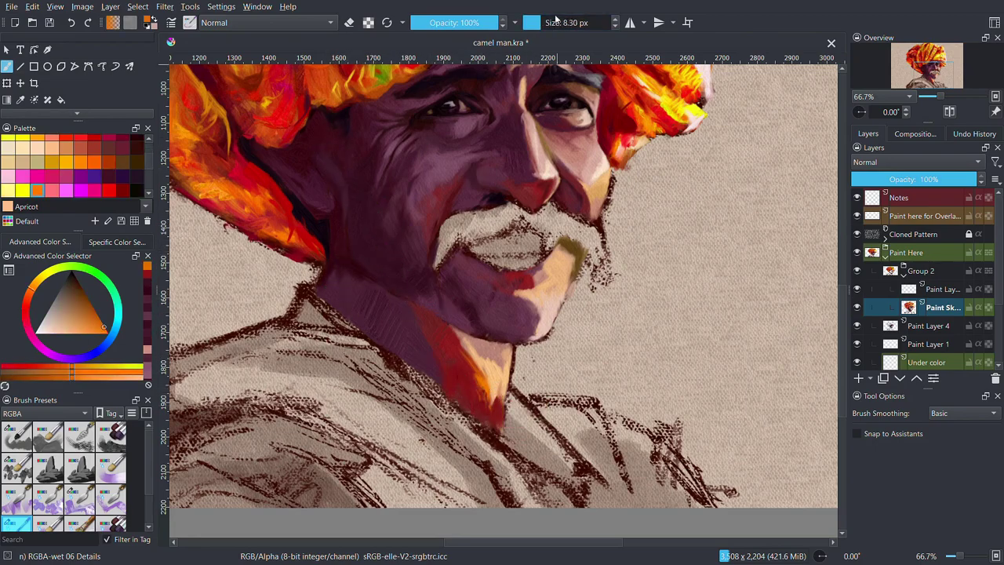
ctrl+click(503, 400)
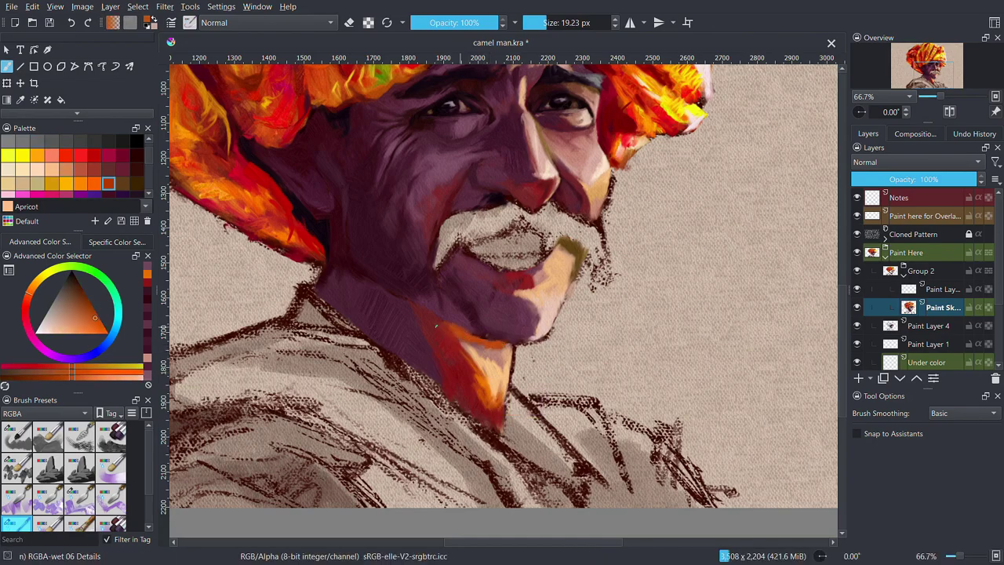
ctrl+click(502, 357)
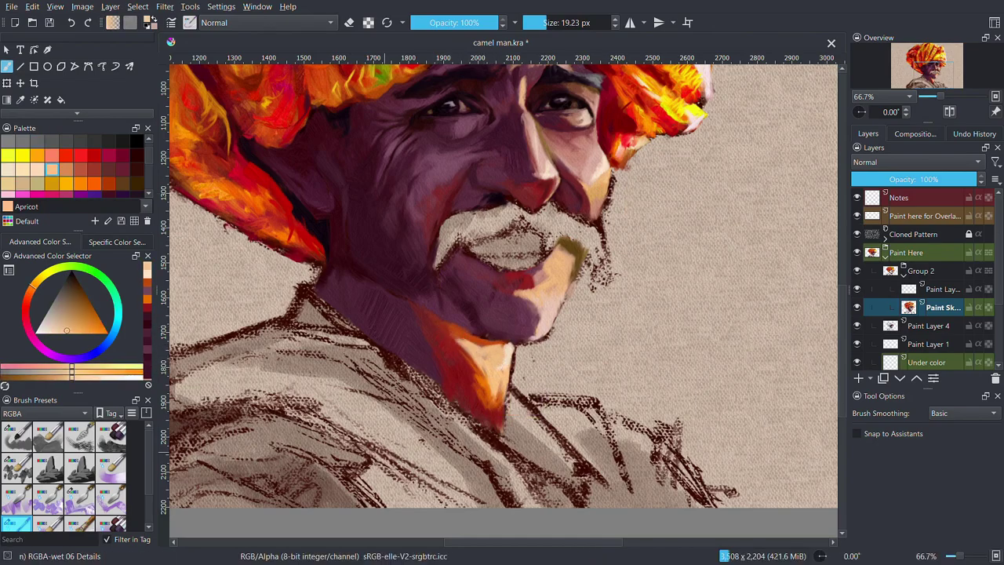
click(32, 299)
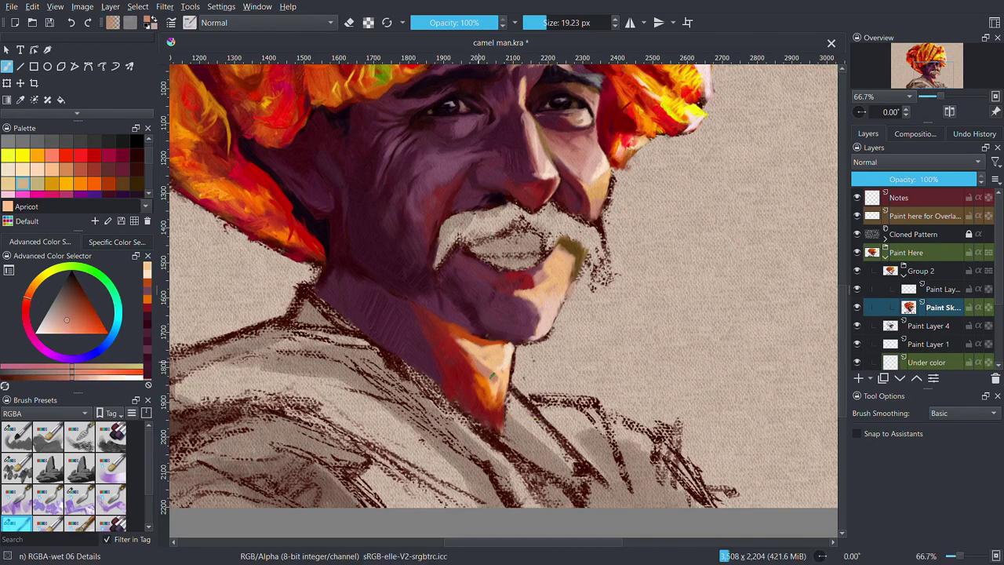
drag(475, 357, 502, 400)
Enlarge the brush to about 43 px, then pick salmon and sample the chin's dark purple
drag(439, 168, 464, 161)
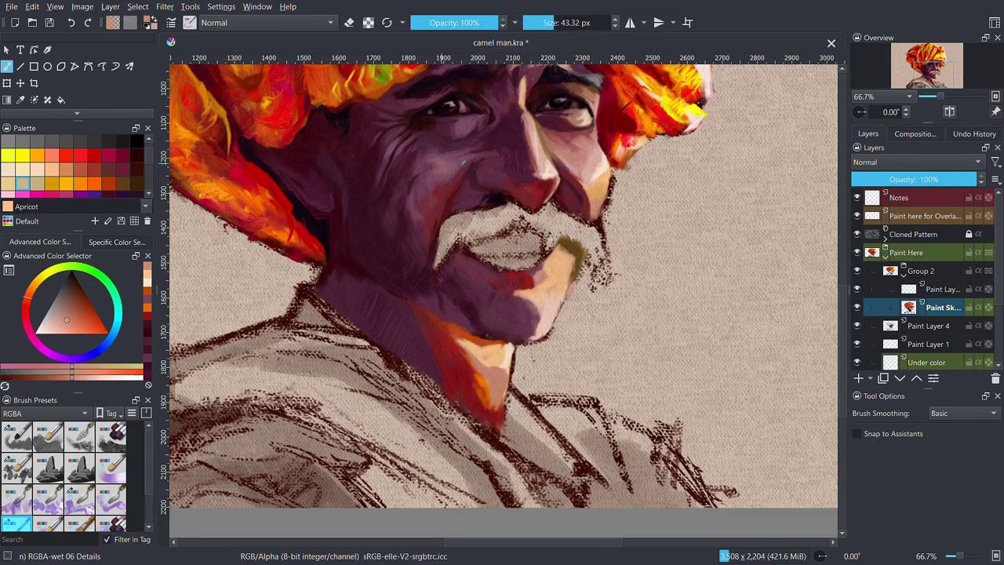
scroll(510, 349, down, 1)
key(d)
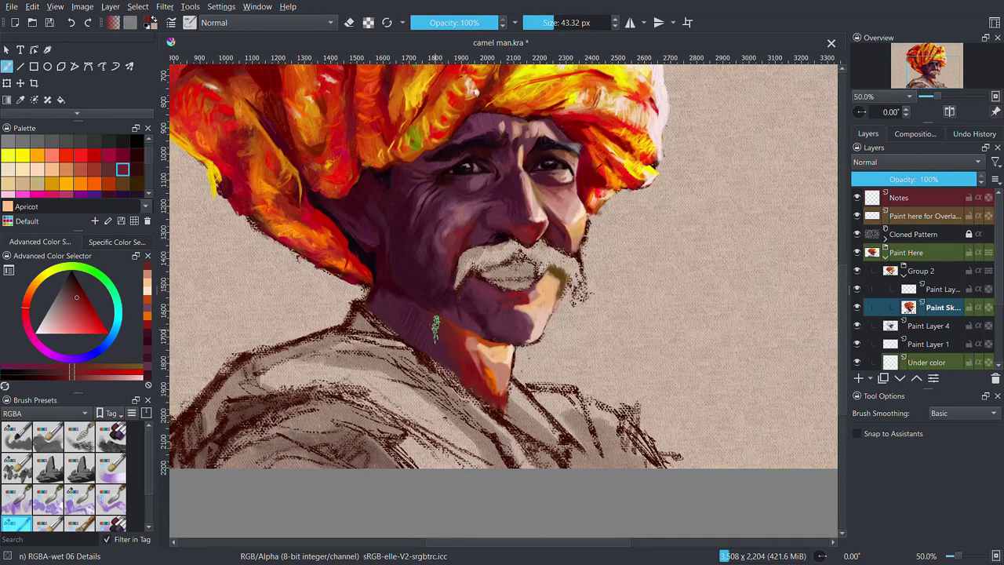
scroll(381, 312, up, 2)
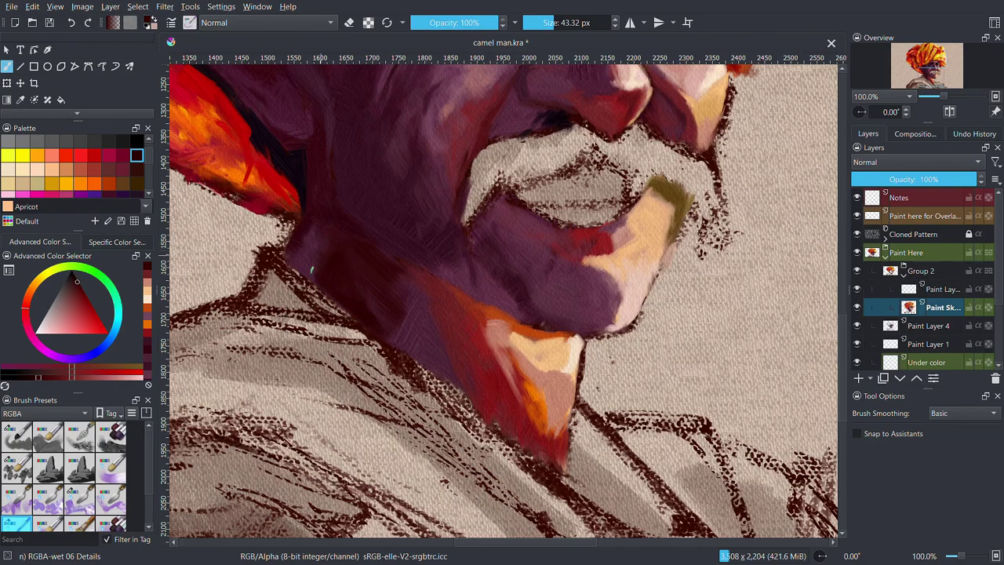
scroll(398, 338, down, 1)
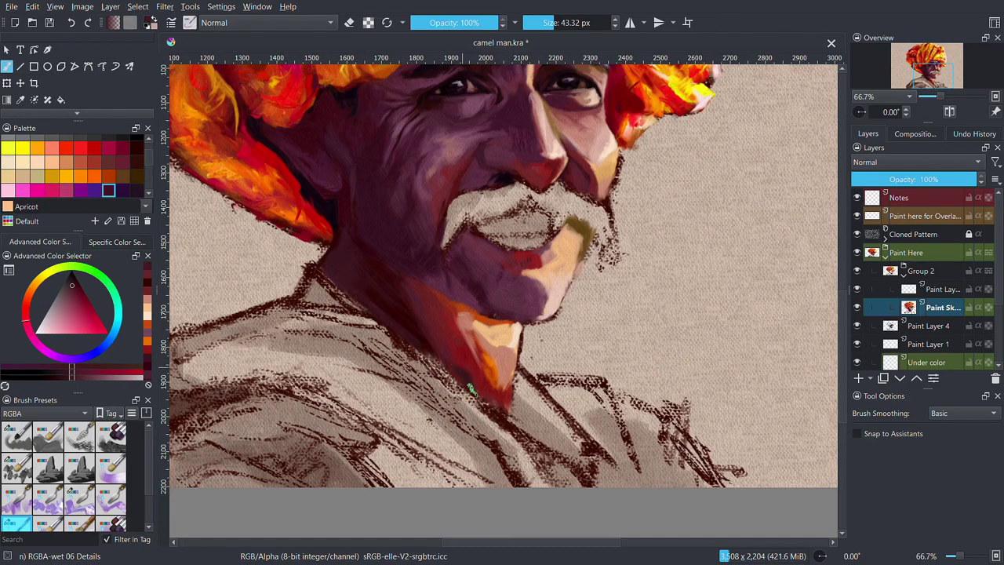
click(52, 147)
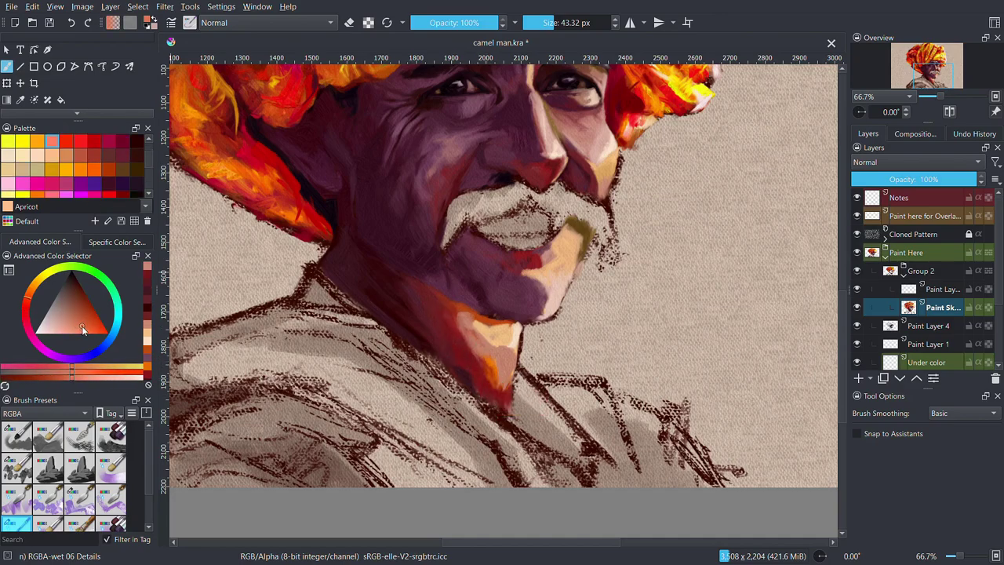
ctrl+click(445, 280)
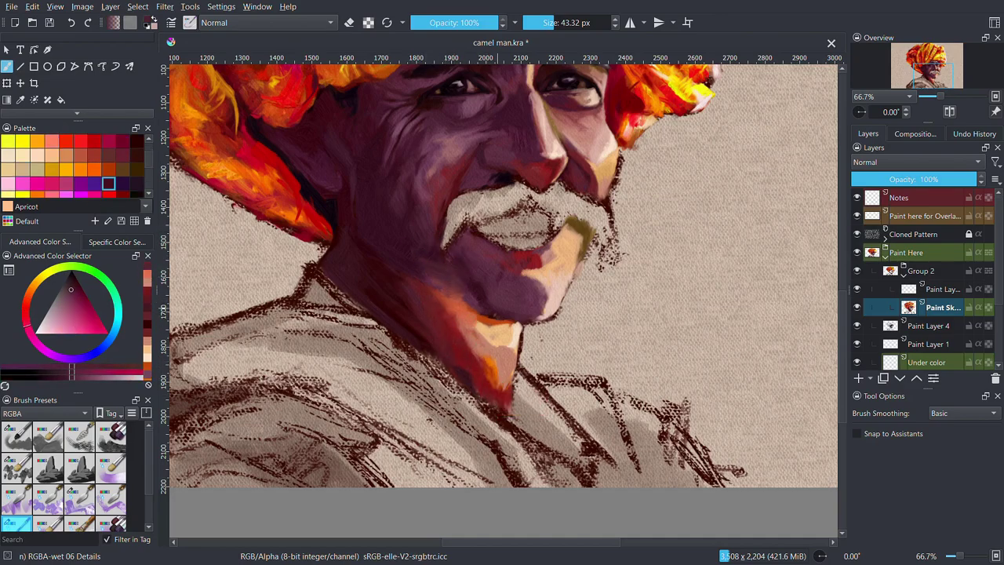
scroll(79, 165, up, 1)
Paint the moustache in Coffee olive-brown out to its right tip at 100% zoom
click(137, 180)
mouse_move(513, 179)
mouse_down()
mouse_move(449, 217)
mouse_move(518, 189)
mouse_move(447, 239)
mouse_move(541, 196)
mouse_move(608, 224)
mouse_up()
key(bracketleft)
key(bracketleft)
key(1)
drag(600, 182, 665, 282)
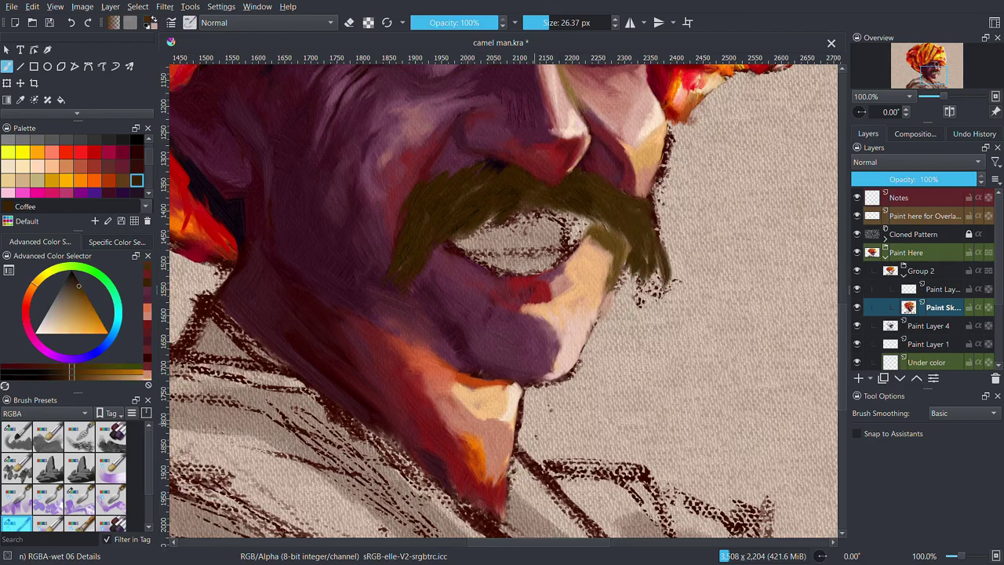
key(minus)
key(minus)
key(bracketleft)
key(bracketleft)
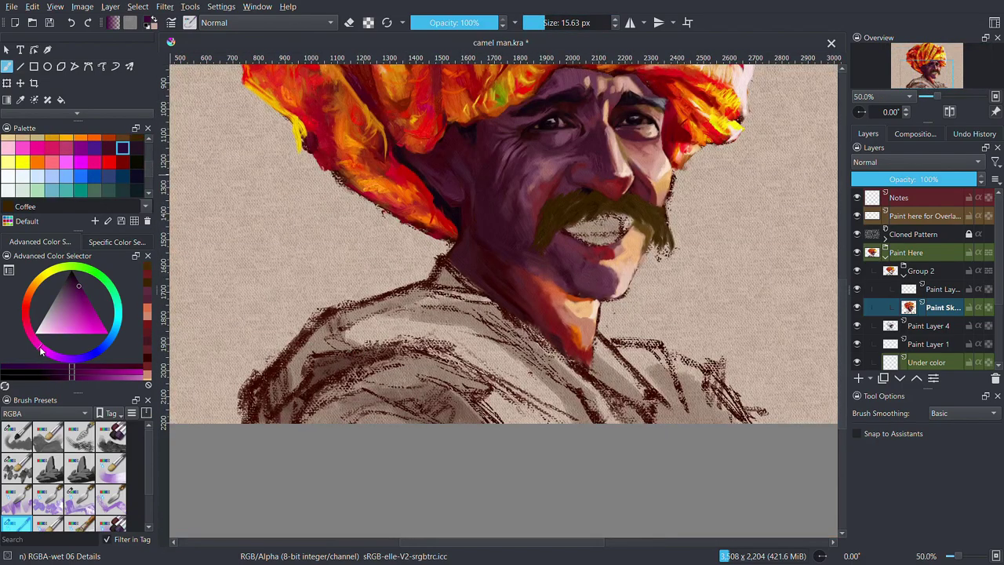
Add dark purple strokes across the shirt, neck, chest and shoulders
mouse_move(310, 362)
mouse_down()
mouse_move(377, 353)
mouse_move(341, 362)
mouse_up()
drag(439, 286, 480, 303)
drag(541, 369, 584, 410)
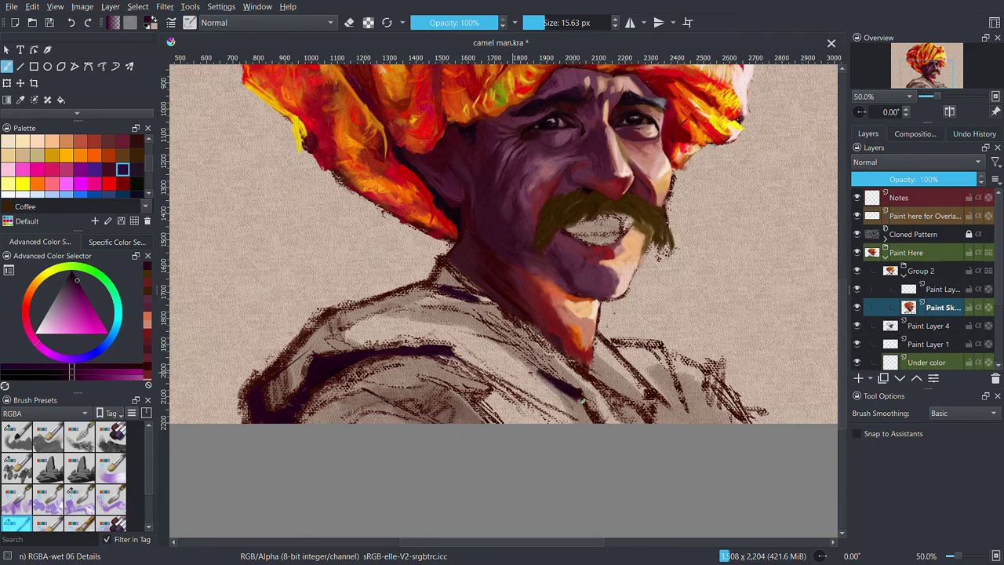
mouse_move(494, 377)
mouse_down()
mouse_move(392, 420)
mouse_move(302, 420)
mouse_up()
drag(423, 396, 322, 421)
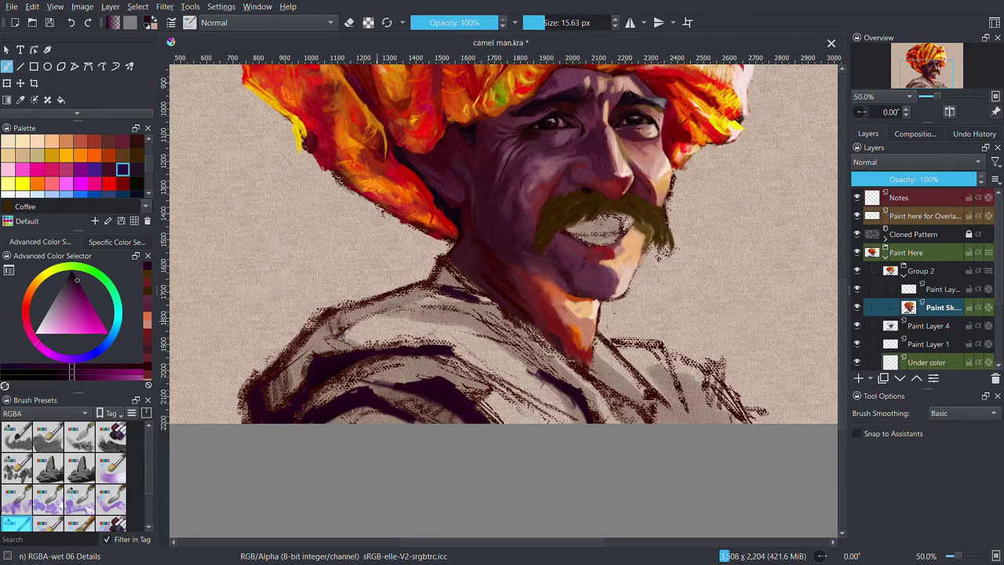
drag(549, 419, 479, 380)
key(minus)
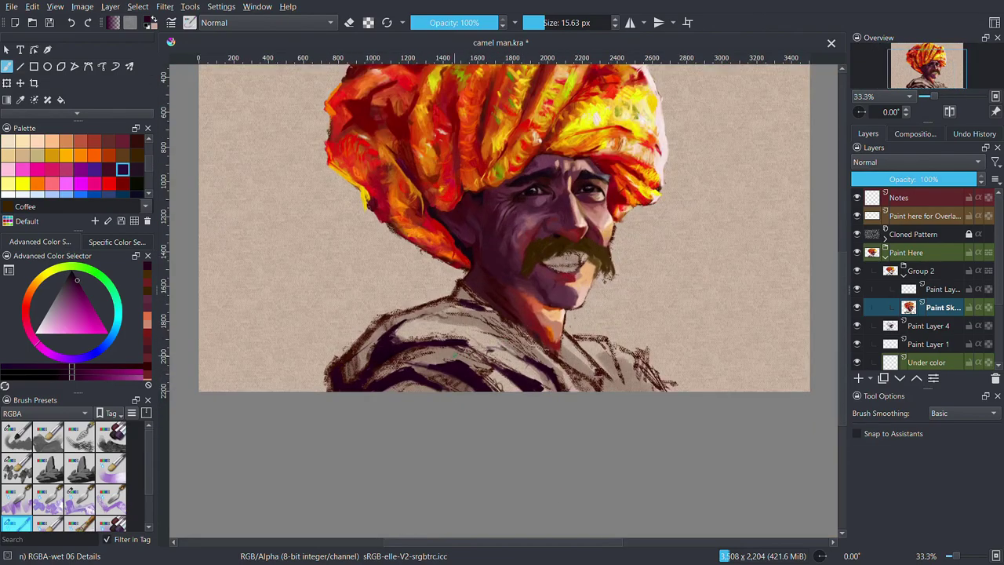
Fill most of the shirt with magenta-purple using a thick dry bristle brush
click(137, 155)
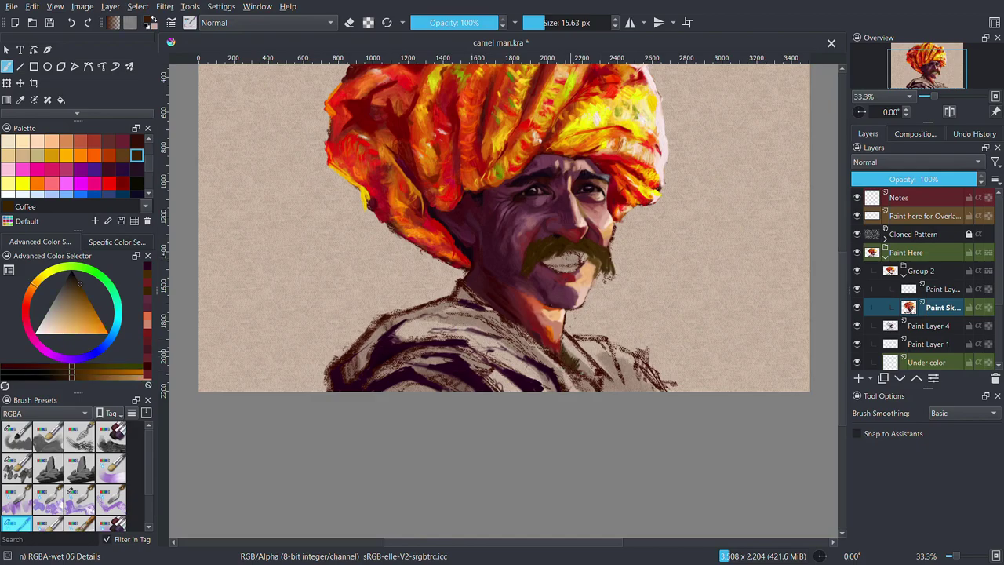
click(123, 169)
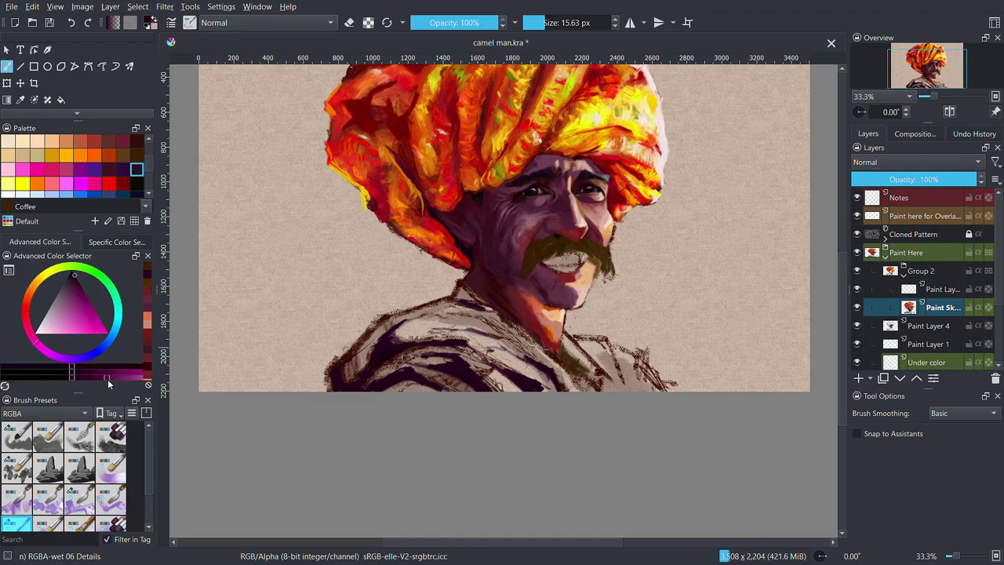
click(15, 435)
mouse_move(345, 377)
mouse_down()
mouse_move(404, 317)
mouse_move(547, 386)
mouse_up()
mouse_move(377, 385)
mouse_down()
mouse_move(525, 346)
mouse_move(502, 306)
mouse_move(573, 388)
mouse_up()
drag(502, 330, 392, 318)
scroll(39, 506, down, 1)
click(16, 504)
key(plus)
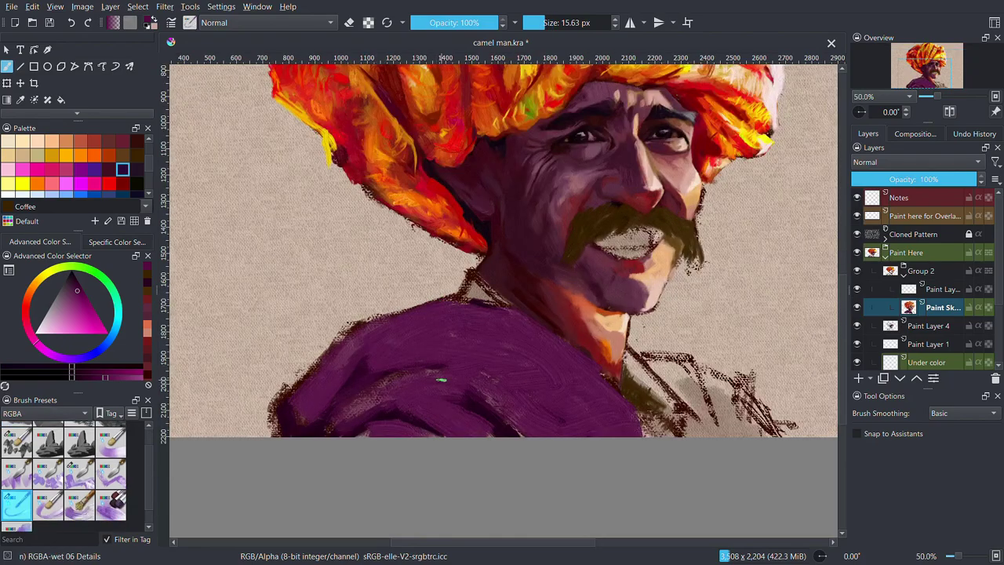
Layer lighter magenta and pink strokes down the shirt and along the neckline
mouse_move(310, 424)
mouse_down()
mouse_move(339, 393)
mouse_move(463, 396)
mouse_move(361, 400)
mouse_up()
click(109, 379)
key(minus)
key(minus)
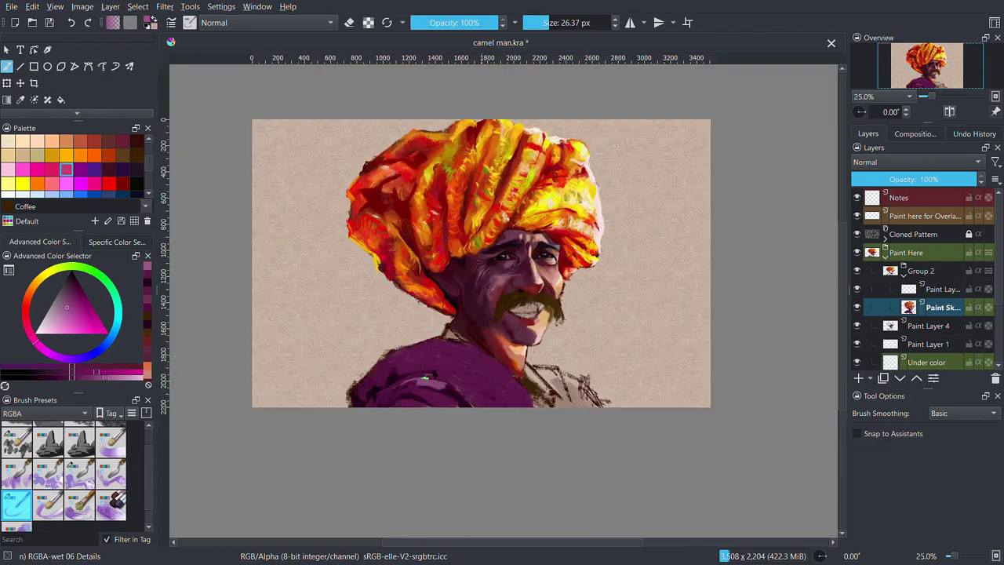
key(plus)
key(plus)
key(slash)
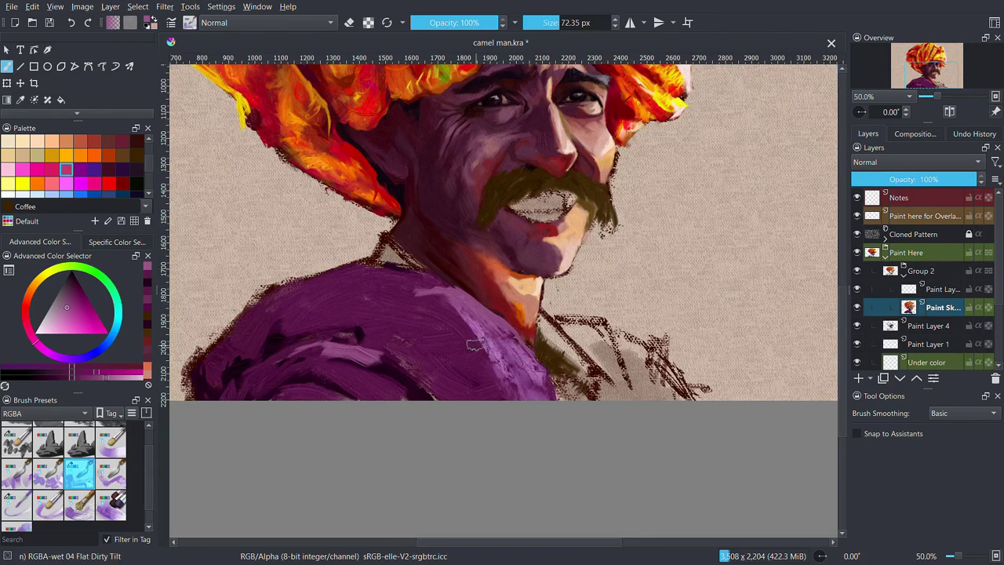
drag(400, 320, 454, 378)
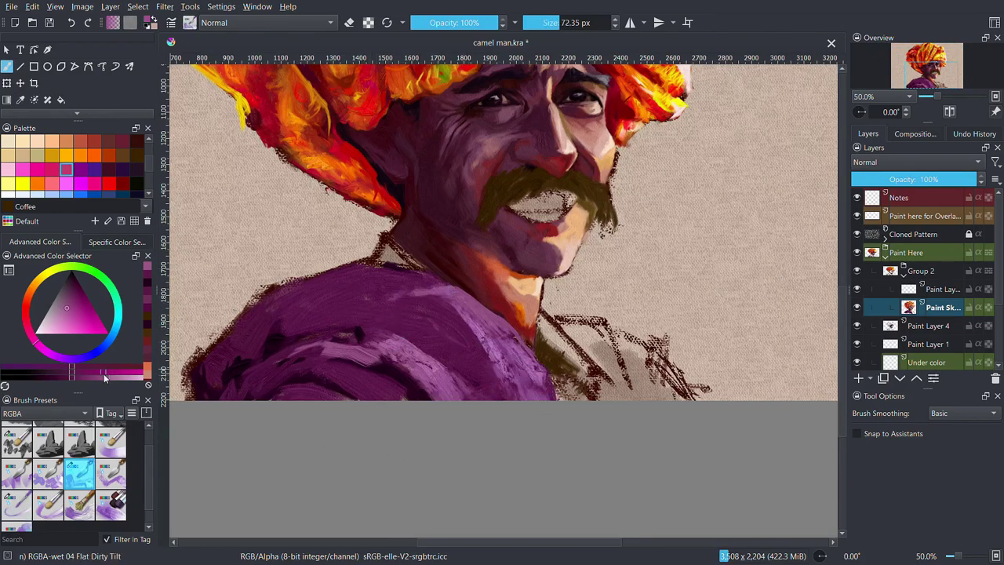
drag(487, 330, 494, 388)
ctrl+click(471, 345)
drag(377, 298, 442, 284)
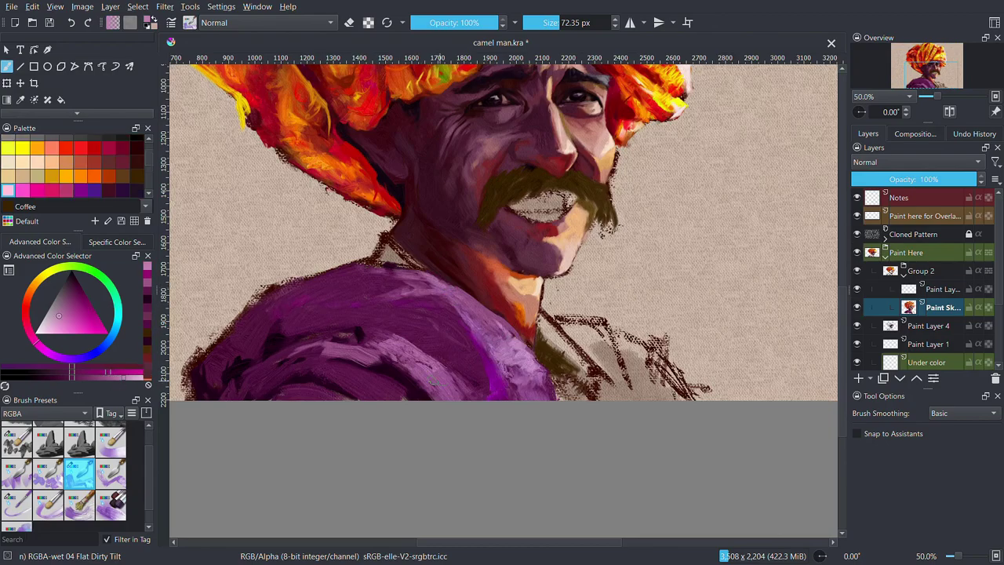
ctrl+click(419, 307)
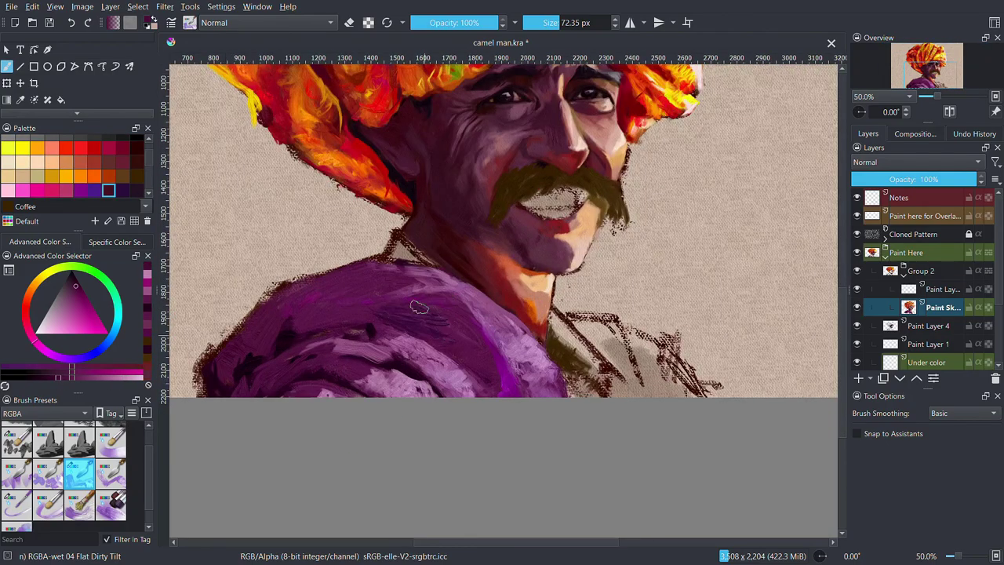
mouse_move(419, 307)
mouse_down()
mouse_move(483, 369)
mouse_move(432, 316)
mouse_up()
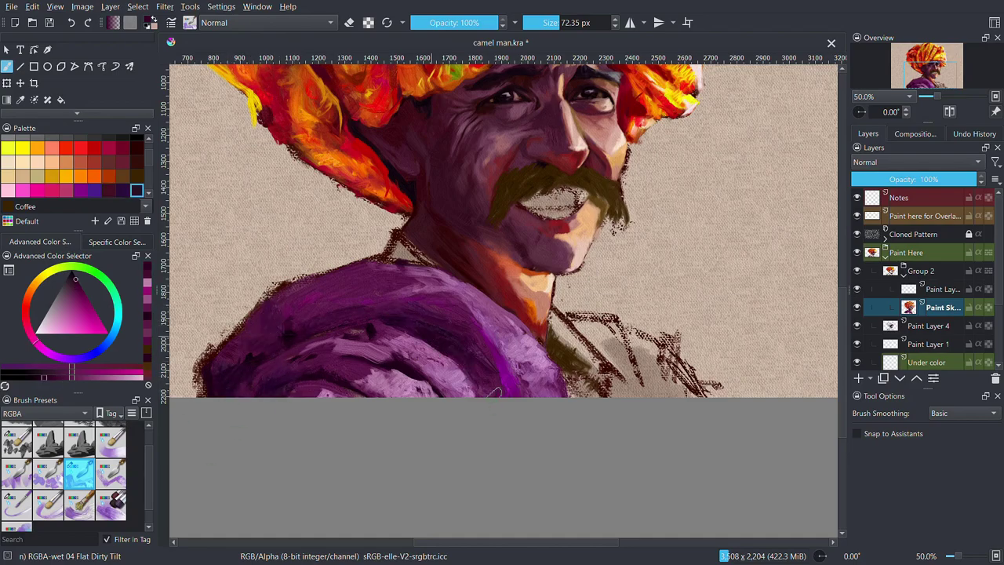
Resize the brush to about 104 px and try tan, orange and dusty pink colours
ctrl+click(502, 310)
mouse_move(471, 314)
mouse_down()
mouse_move(490, 313)
mouse_move(471, 314)
mouse_up()
ctrl+click(510, 310)
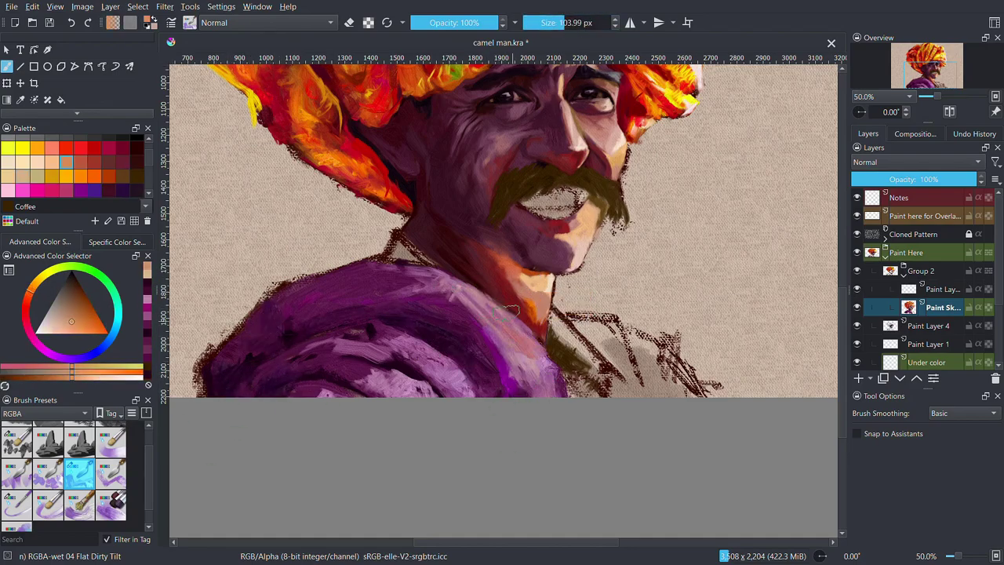
ctrl+click(502, 337)
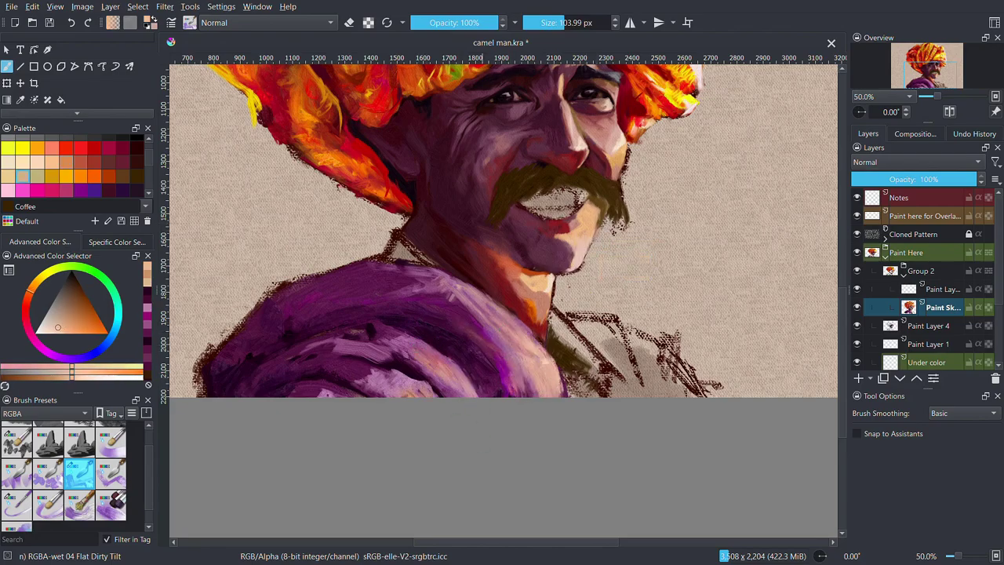
key(minus)
ctrl+click(393, 332)
ctrl+click(436, 376)
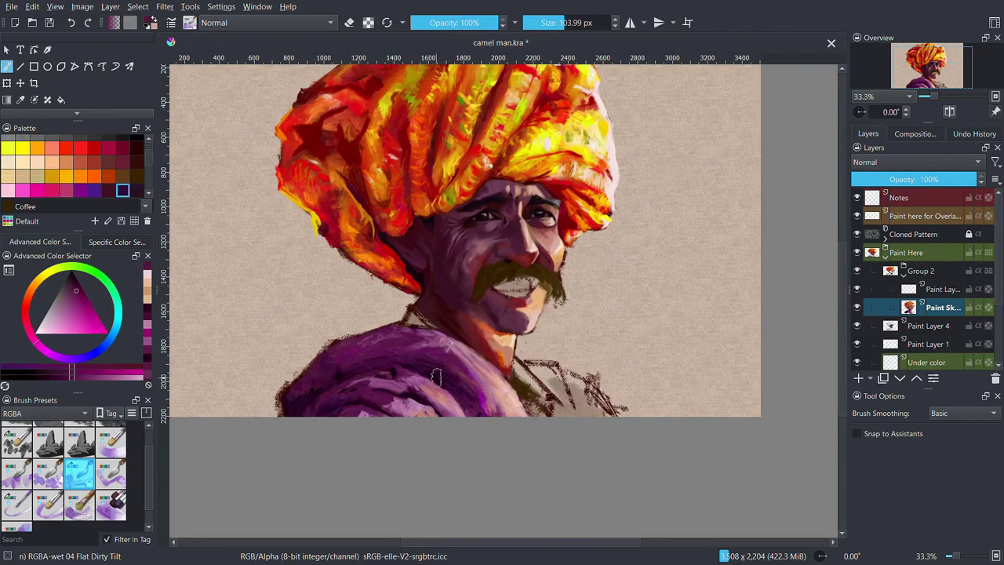
scroll(436, 377, down, 1)
scroll(423, 353, up, 2)
ctrl+click(434, 344)
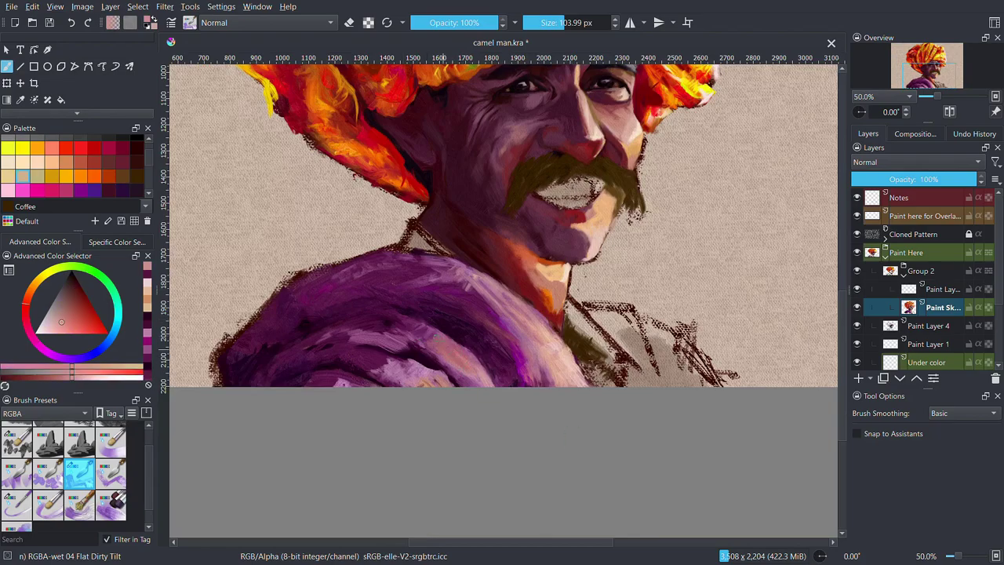
Extend dark purple along the lower-left shoulder and add a pink highlight on its edge
ctrl+click(349, 310)
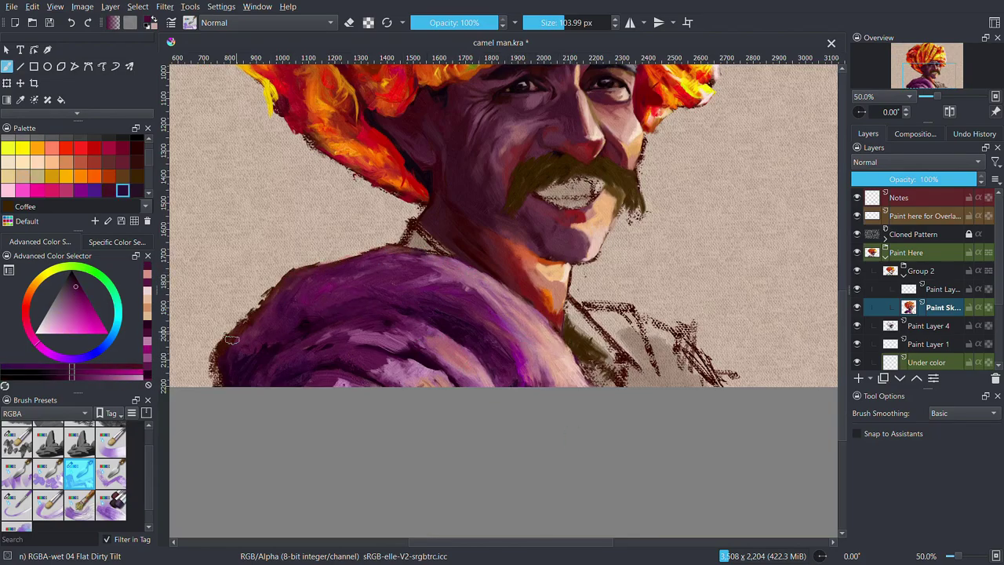
drag(206, 370, 222, 353)
ctrl+click(439, 376)
drag(424, 263, 220, 349)
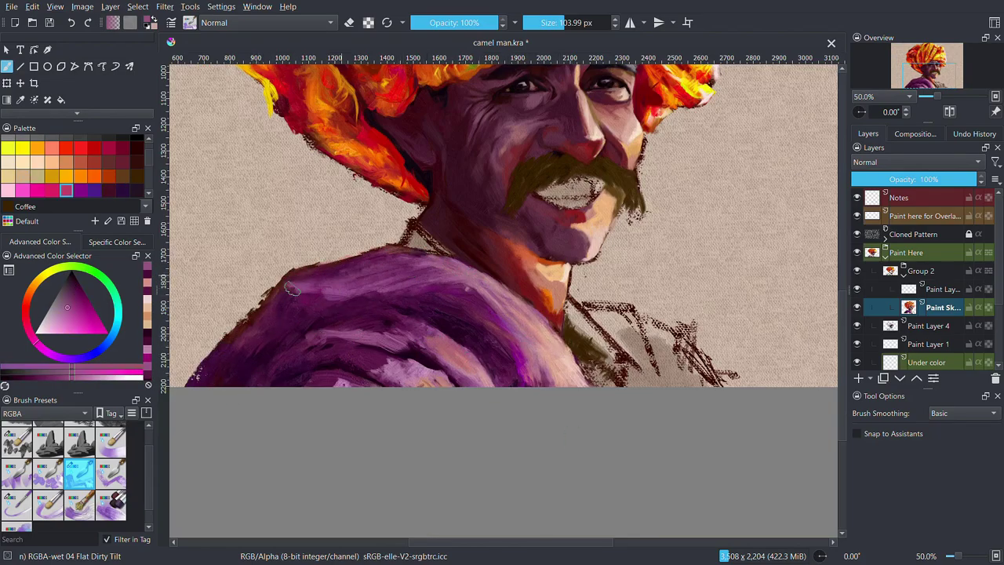
Paint a blue collar at the neck and blue strokes across the right shoulder
drag(479, 283, 518, 345)
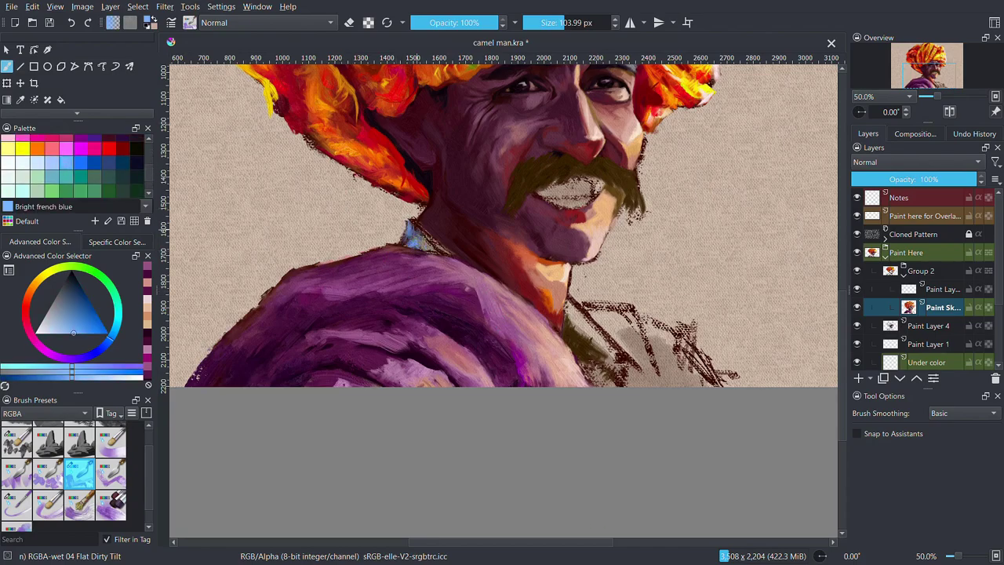
drag(403, 226, 447, 252)
click(51, 163)
drag(568, 305, 625, 370)
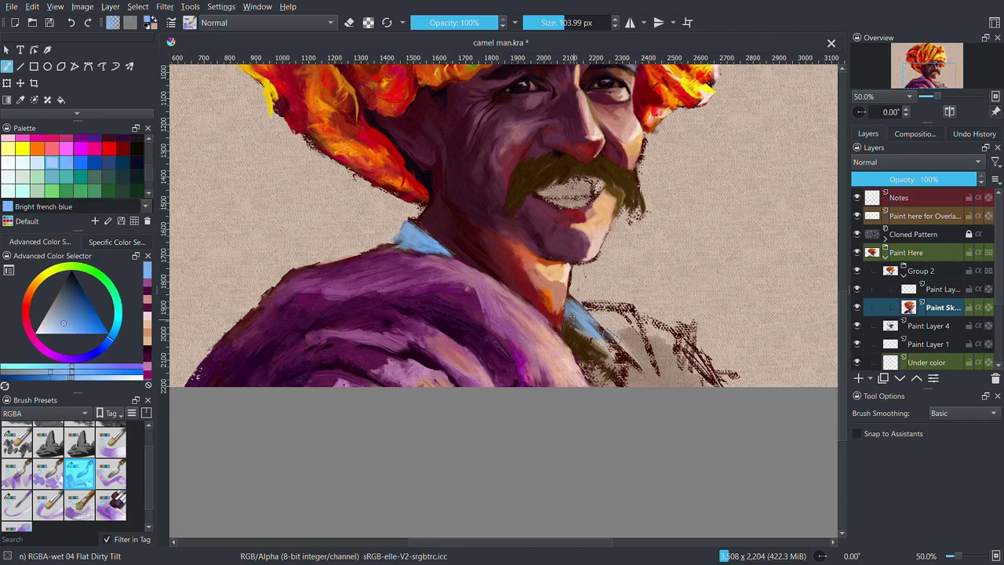
drag(625, 330, 691, 377)
mouse_move(628, 354)
mouse_down()
mouse_move(568, 333)
mouse_move(580, 365)
mouse_up()
Refine the shirt edges with dark, greyish and light blue, alternating detail and flat brushes
click(123, 163)
key(slash)
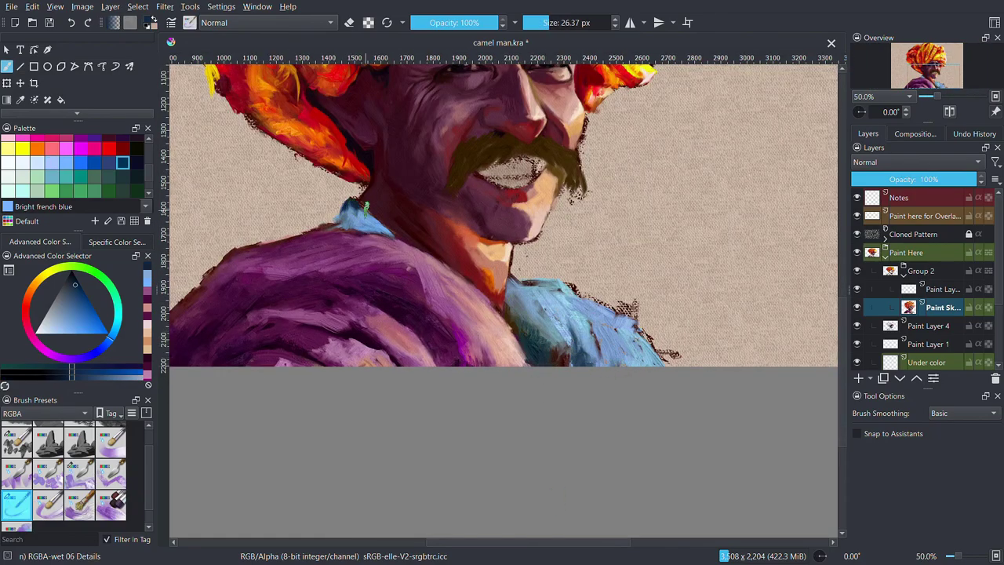
ctrl+click(388, 239)
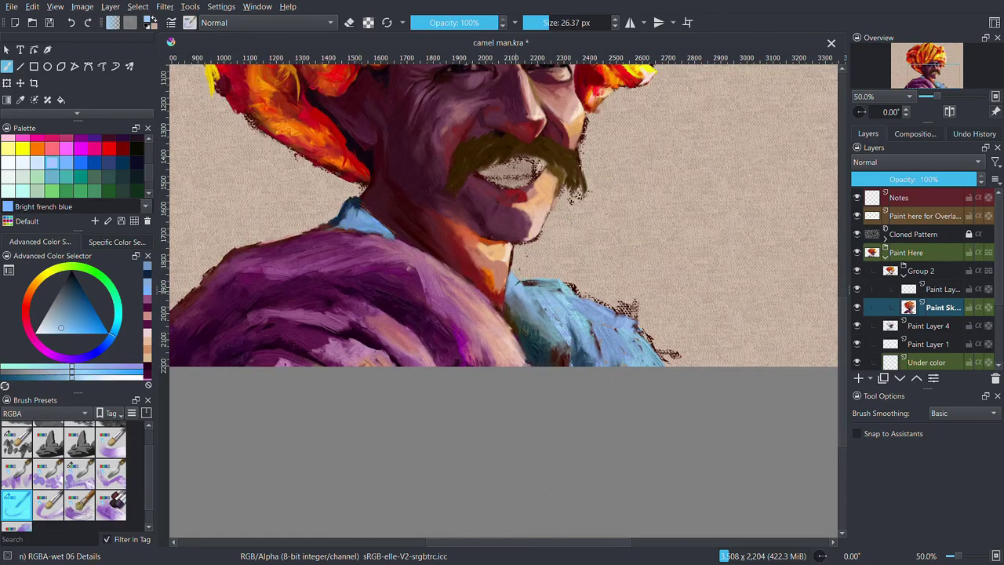
drag(524, 290, 565, 345)
click(37, 141)
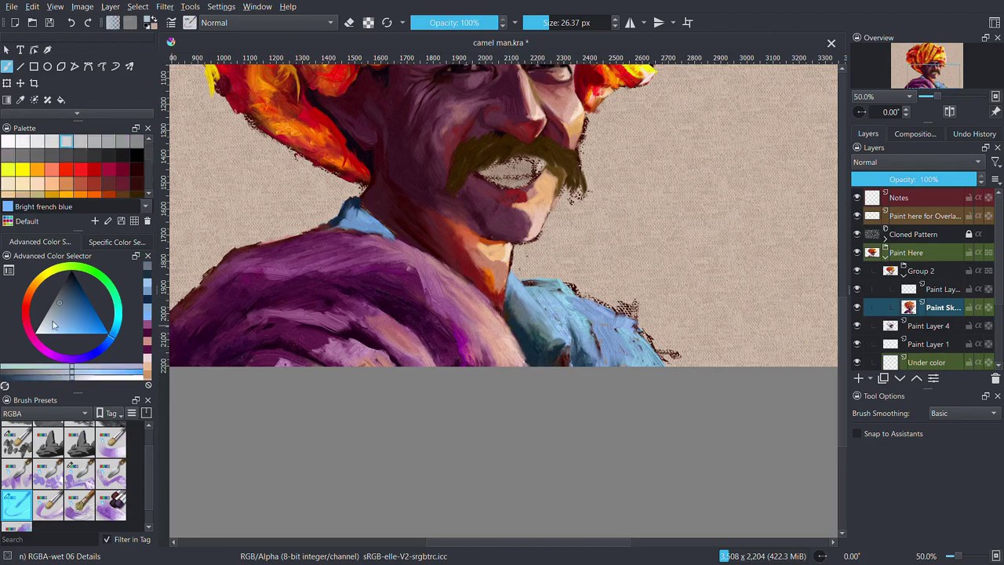
ctrl+click(554, 336)
mouse_move(510, 329)
mouse_down()
mouse_move(559, 353)
mouse_move(554, 335)
mouse_up()
ctrl+click(594, 340)
mouse_move(518, 289)
mouse_down()
mouse_move(565, 329)
mouse_move(616, 353)
mouse_up()
key(slash)
mouse_move(555, 326)
mouse_down()
mouse_move(620, 333)
mouse_move(639, 357)
mouse_up()
Zoom out and sample the orange skin tone from the face
key(minus)
ctrl+click(545, 189)
ctrl+click(477, 276)
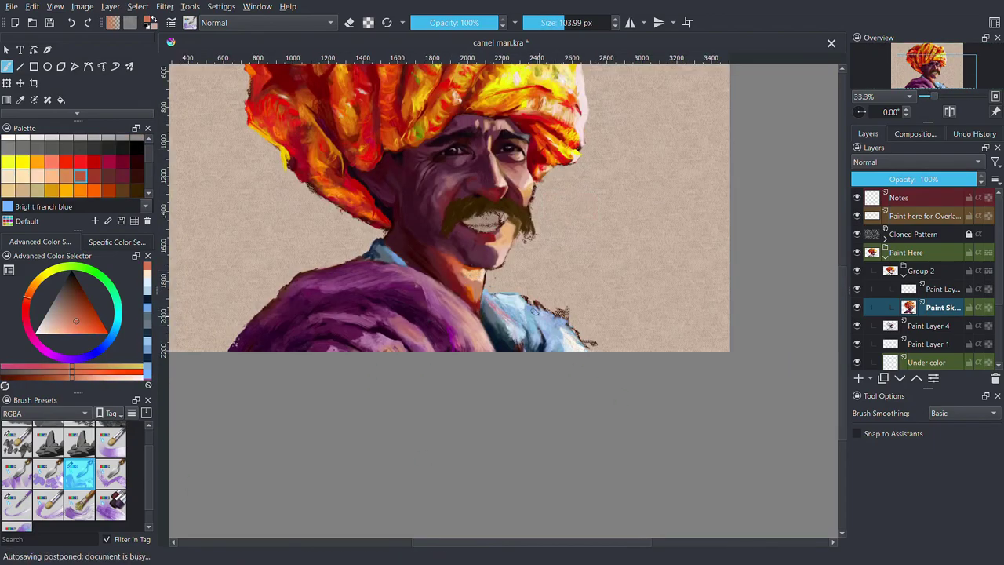
At 100% zoom, paint light cream hairs on the moustache with the fine detail brush
key(1)
key(slash)
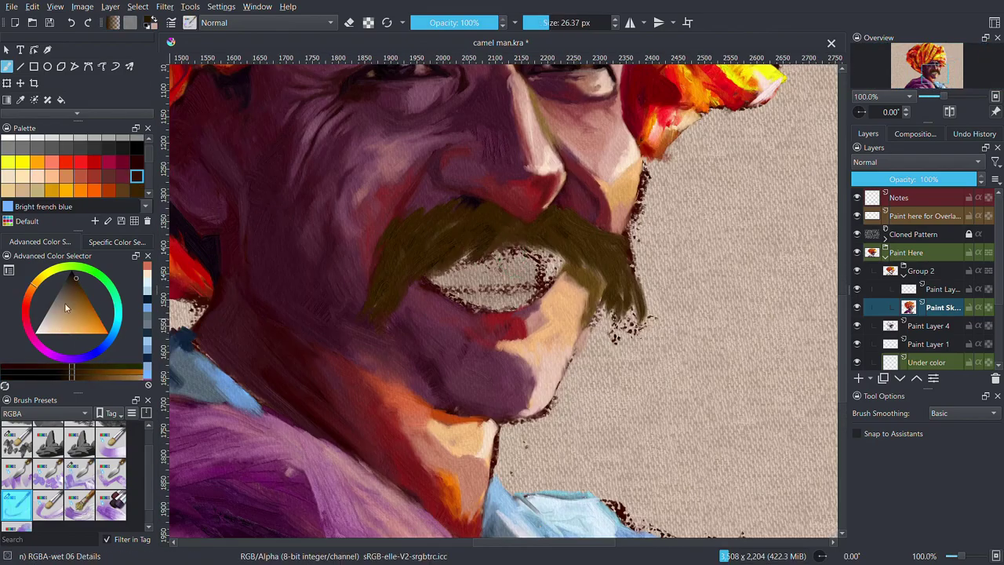
click(8, 183)
mouse_move(463, 200)
mouse_down()
mouse_move(435, 240)
mouse_move(396, 259)
mouse_up()
drag(424, 212, 378, 299)
drag(414, 239, 382, 302)
With the brush enlarged to about 22 px, add cream strokes across both sides of the moustache
key(bracketright)
key(bracketright)
key(bracketright)
drag(412, 261, 375, 312)
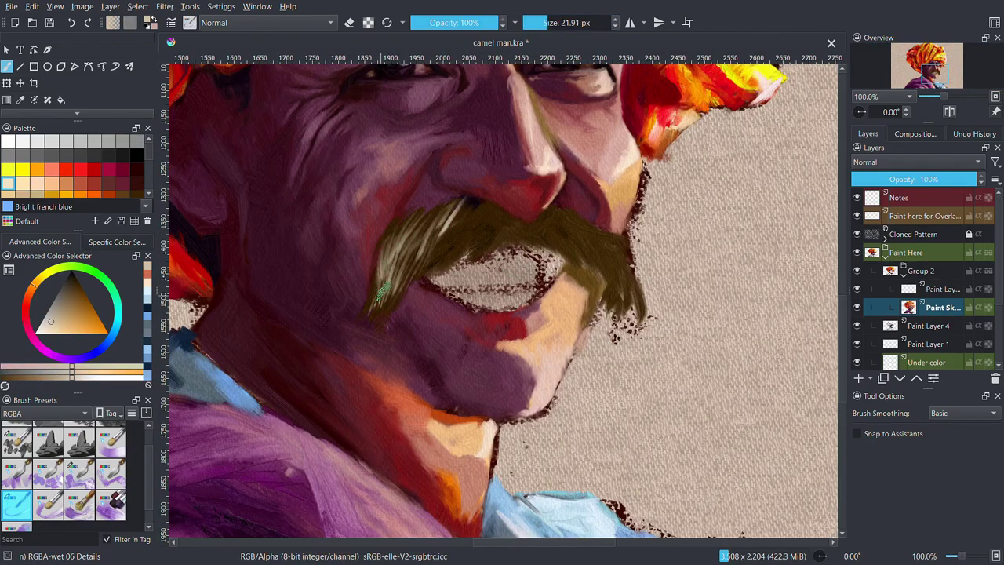
drag(432, 237, 389, 301)
drag(509, 215, 420, 280)
drag(402, 287, 365, 328)
drag(467, 225, 383, 262)
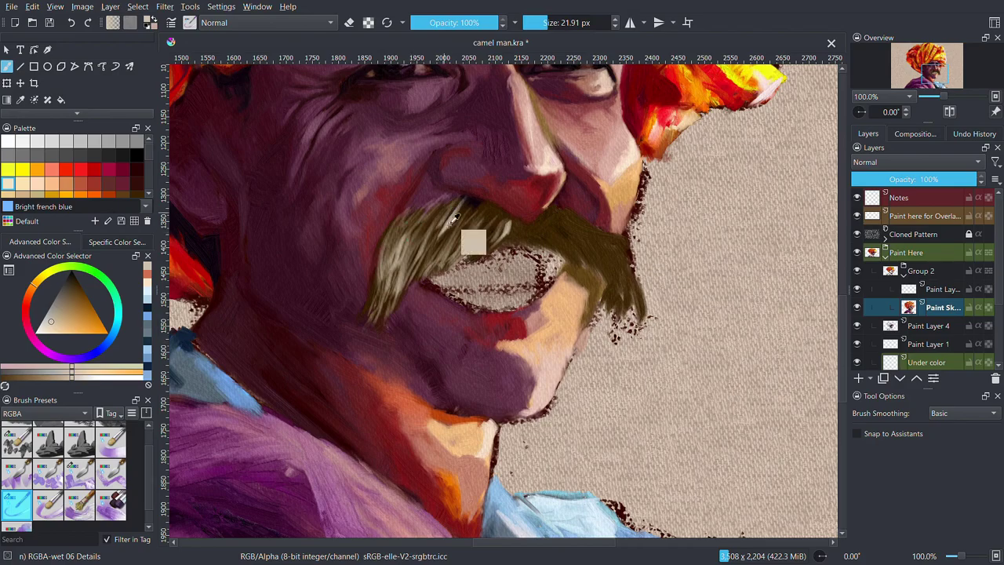
mouse_move(539, 210)
mouse_down()
mouse_move(566, 250)
mouse_move(607, 265)
mouse_up()
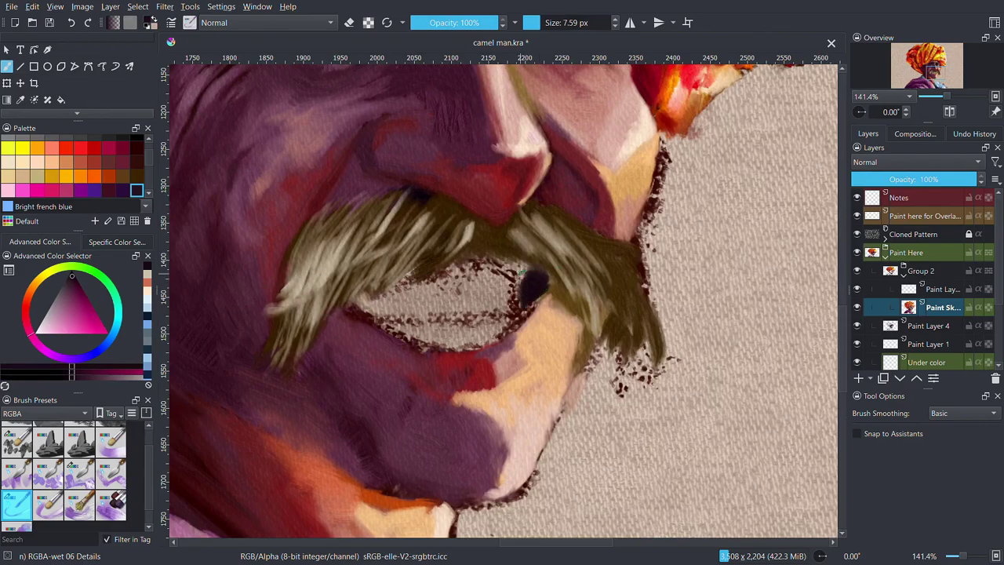
Reshape the upper and lower lips in dark reds, then lay a sampled tan base over the teeth
drag(521, 272, 440, 275)
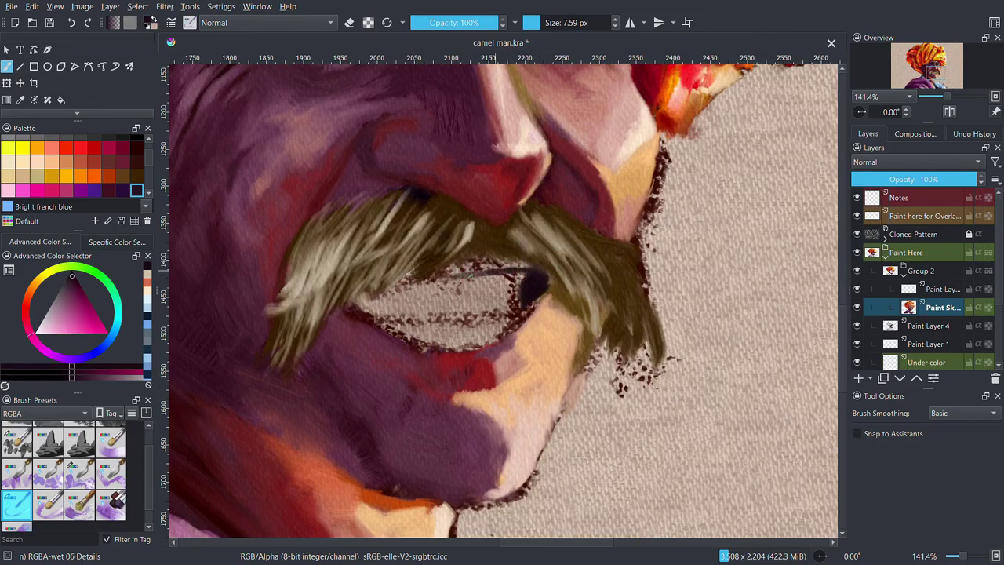
drag(514, 308, 367, 321)
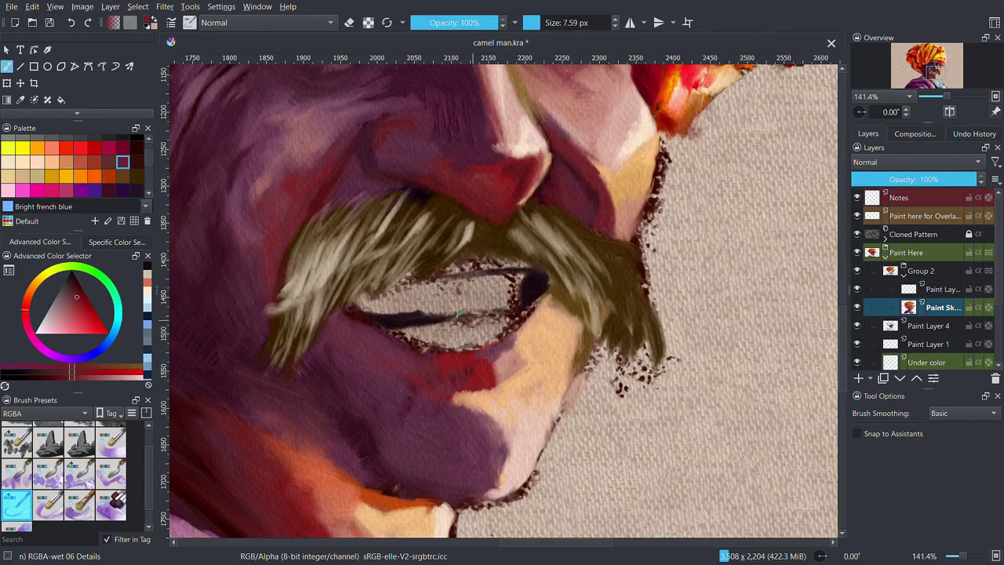
drag(510, 318, 429, 351)
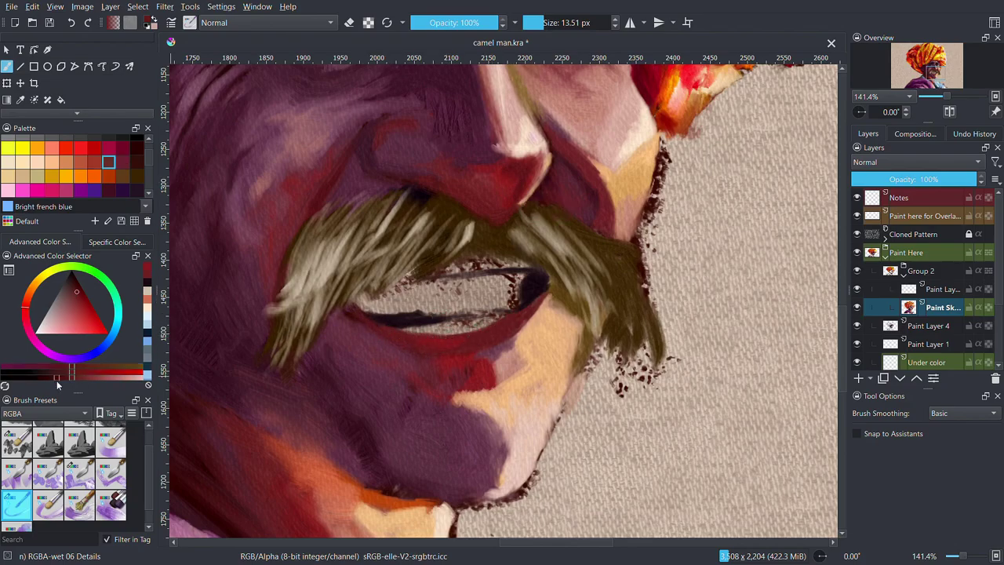
drag(526, 263, 447, 267)
drag(511, 323, 534, 328)
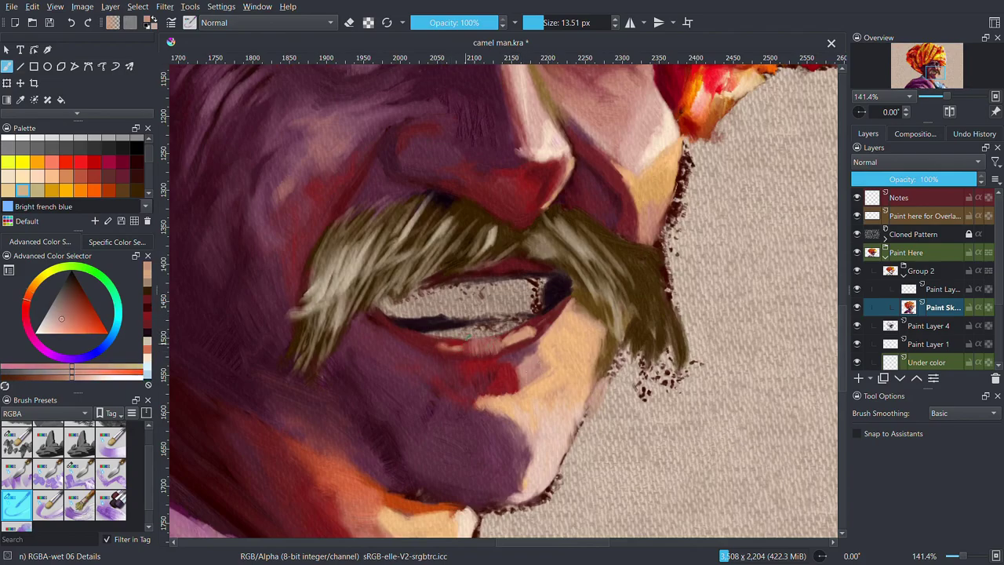
drag(463, 350, 518, 325)
mouse_move(435, 363)
mouse_down()
mouse_move(530, 349)
mouse_move(439, 349)
mouse_move(496, 353)
mouse_up()
ctrl+click(547, 310)
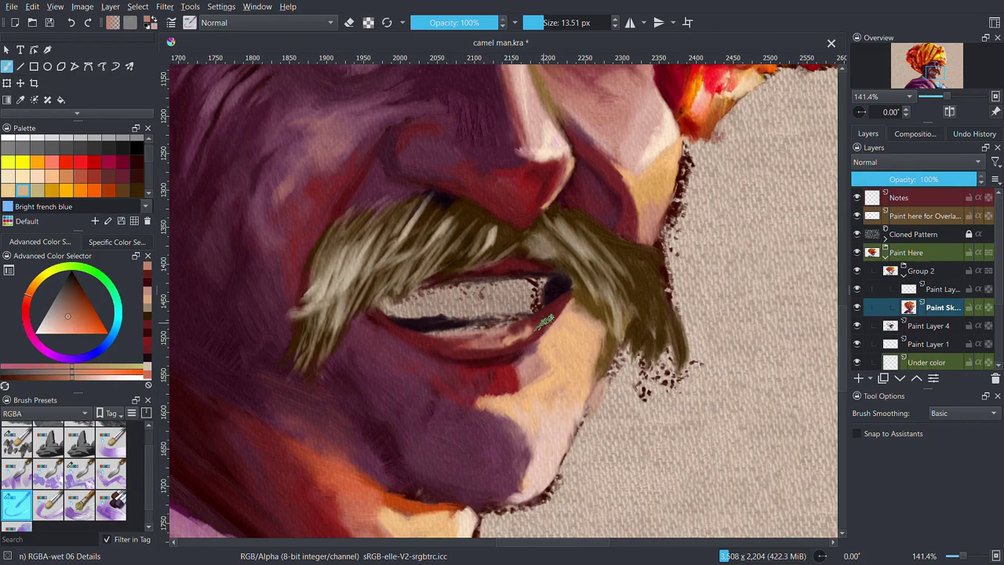
mouse_move(540, 295)
mouse_down()
mouse_move(428, 290)
mouse_move(384, 304)
mouse_move(429, 296)
mouse_move(388, 317)
mouse_up()
Outline the teeth edges in near-black magenta at about 4 px and darken the mouth corner
ctrl+click(484, 332)
key(bracketleft)
drag(561, 276, 463, 282)
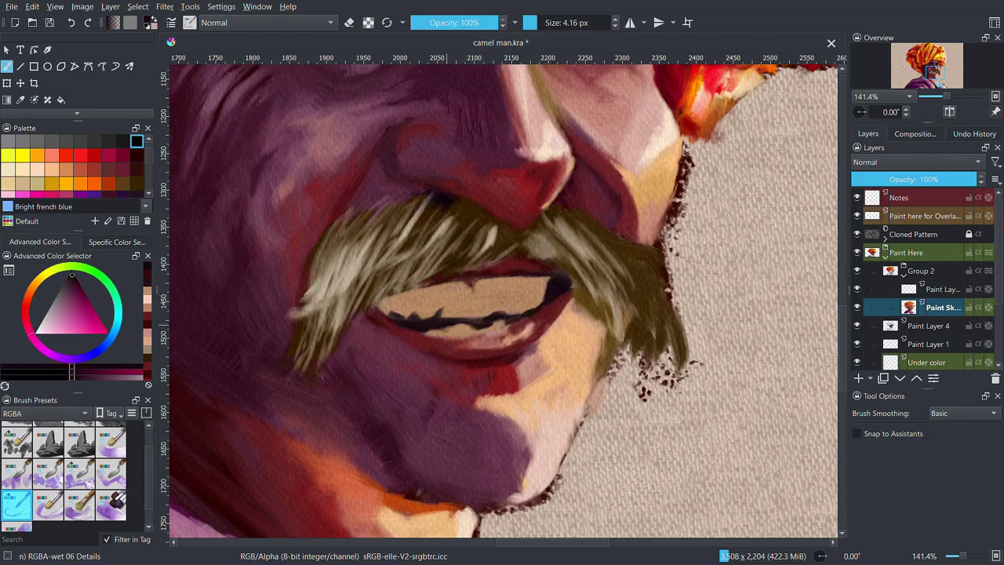
ctrl+click(465, 327)
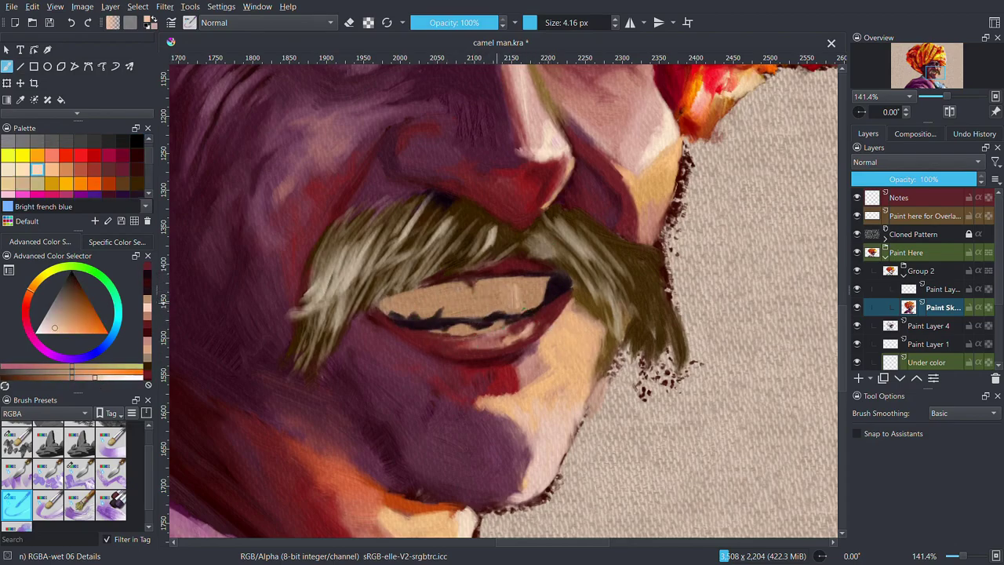
ctrl+click(483, 259)
drag(522, 281, 441, 267)
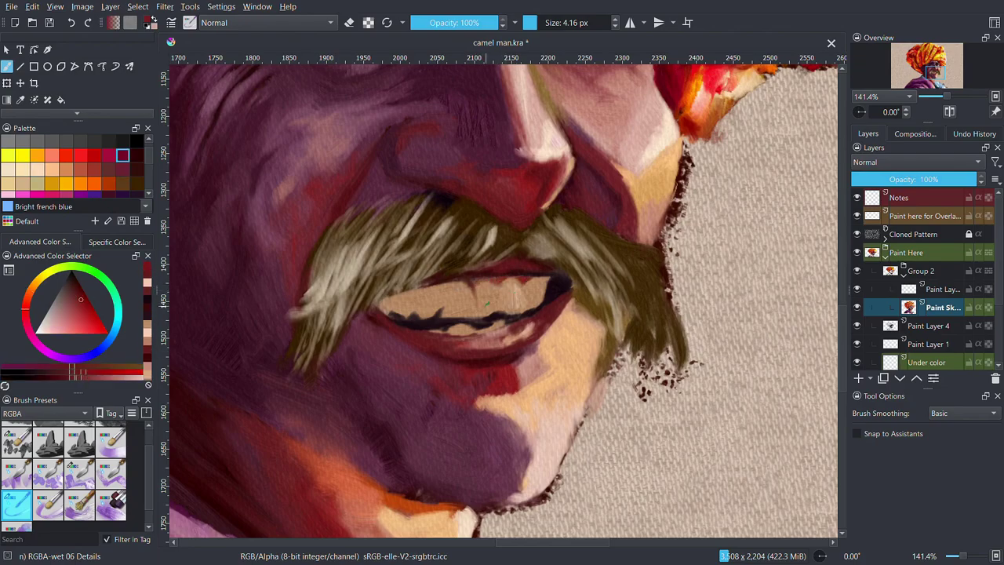
Brighten the teeth with light orange-beige strokes using an 8 px brush
ctrl+click(444, 287)
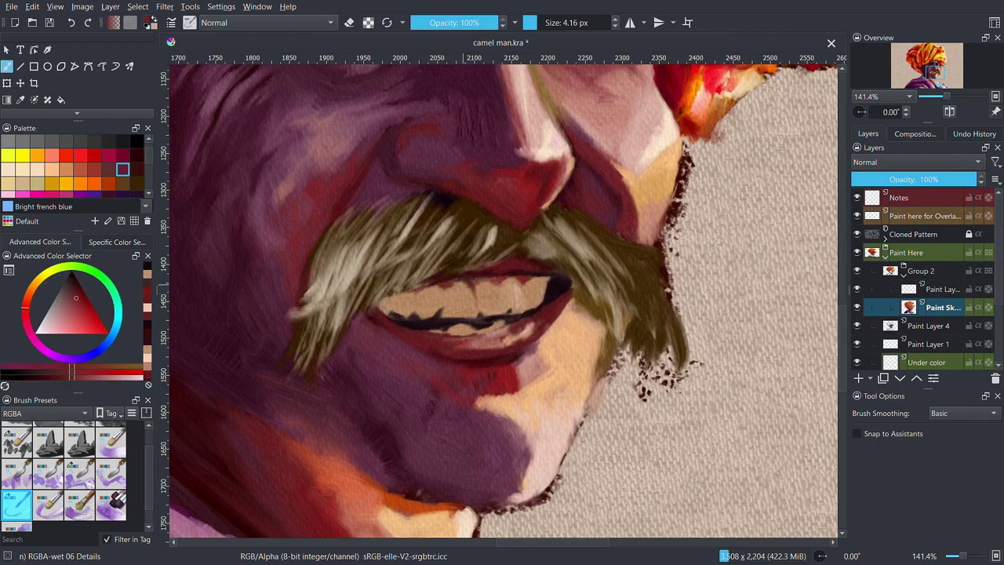
ctrl+click(559, 294)
key(bracketright)
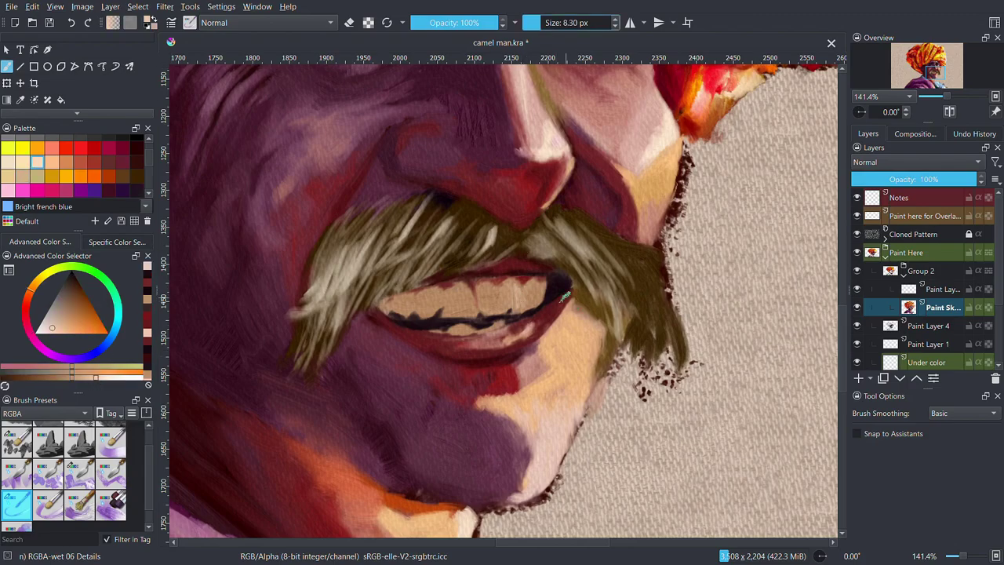
mouse_move(564, 297)
mouse_down()
mouse_move(522, 298)
mouse_move(455, 325)
mouse_up()
Pick a dark red for the tooth gaps and shrink the brush to about 5 px
ctrl+click(463, 320)
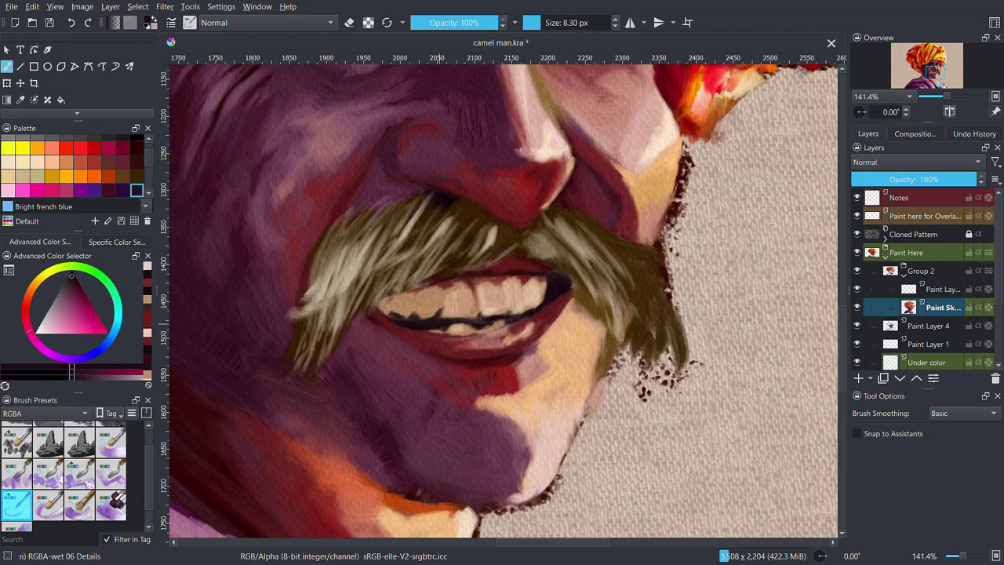
ctrl+click(430, 297)
ctrl+click(450, 284)
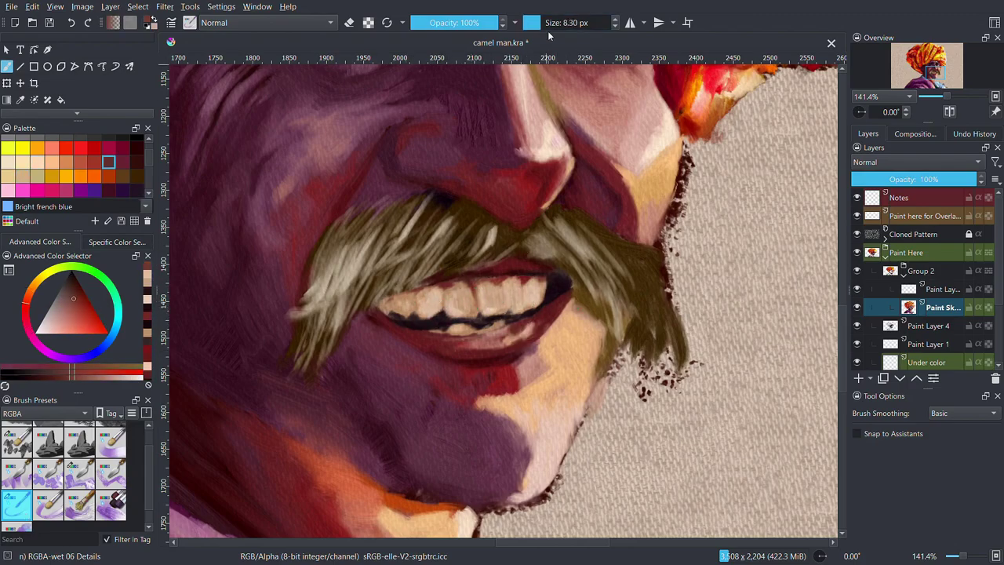
key(bracketleft)
ctrl+click(516, 298)
Paint light beige strokes across the mustache and a thin light stroke on the cheek
key(2)
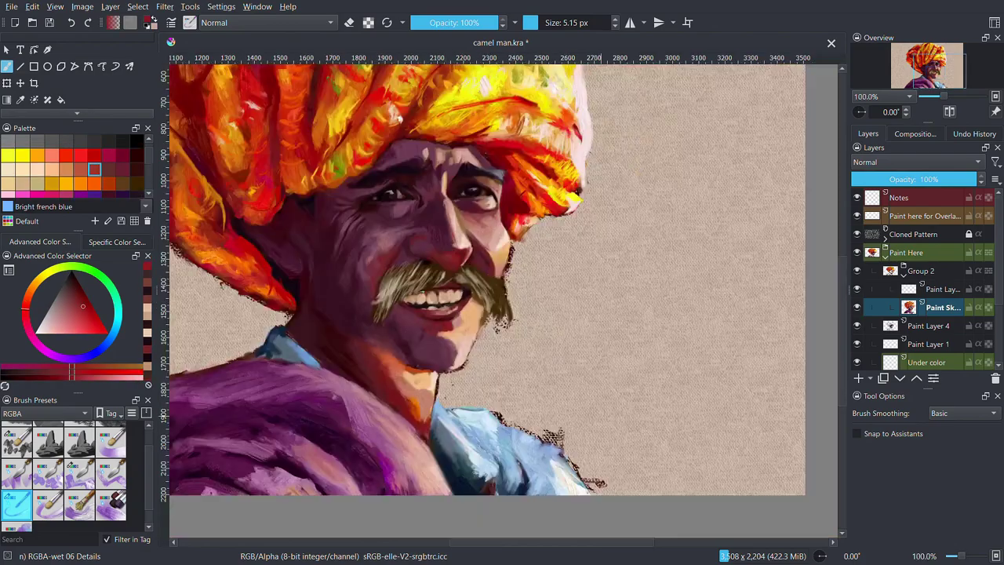
key(1)
ctrl+click(497, 227)
key(bracketright)
key(bracketright)
key(bracketright)
drag(549, 212, 487, 263)
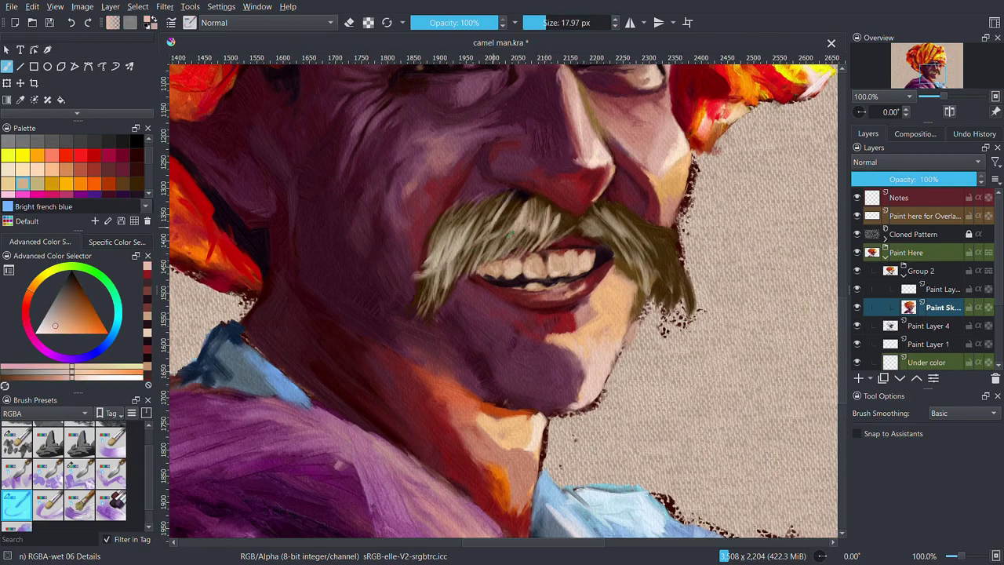
drag(510, 206, 448, 276)
drag(463, 221, 428, 310)
key(bracketleft)
drag(290, 126, 302, 174)
Paint white whiskers to the right of the mustache with a larger brush
key(2)
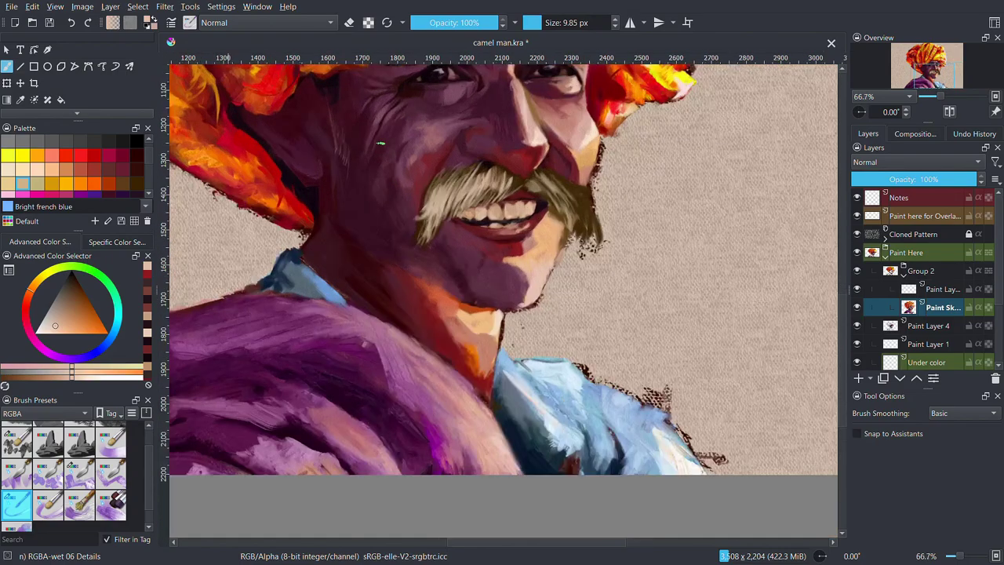
key(1)
key(bracketright)
key(bracketright)
ctrl+click(652, 326)
drag(628, 243, 698, 336)
drag(585, 240, 643, 286)
Make Paint Sketch the active layer and undo the whisker strokes by the cheek
key(2)
key(Page_Down)
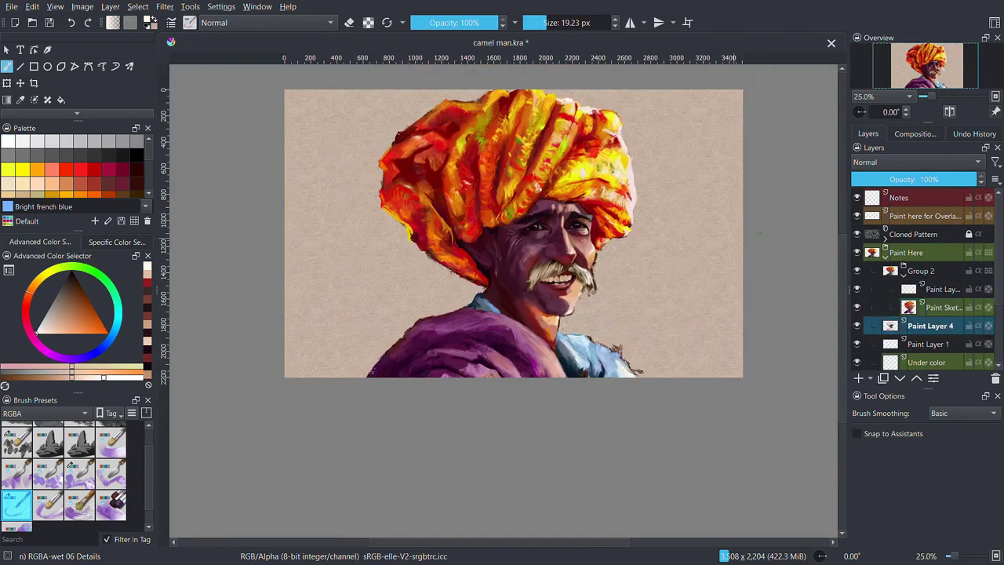
key(Page_Down)
key(Page_Up)
key(Page_Up)
scroll(612, 251, up, 3)
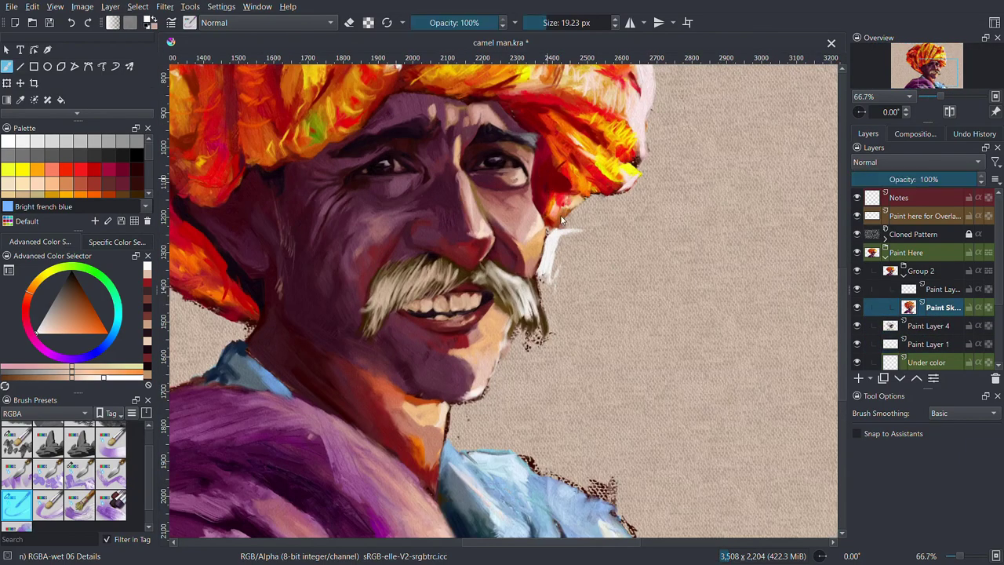
key(ctrl+z)
scroll(543, 190, down, 2)
Try a red stroke left of the face, then undo it
click(94, 162)
drag(334, 310, 378, 312)
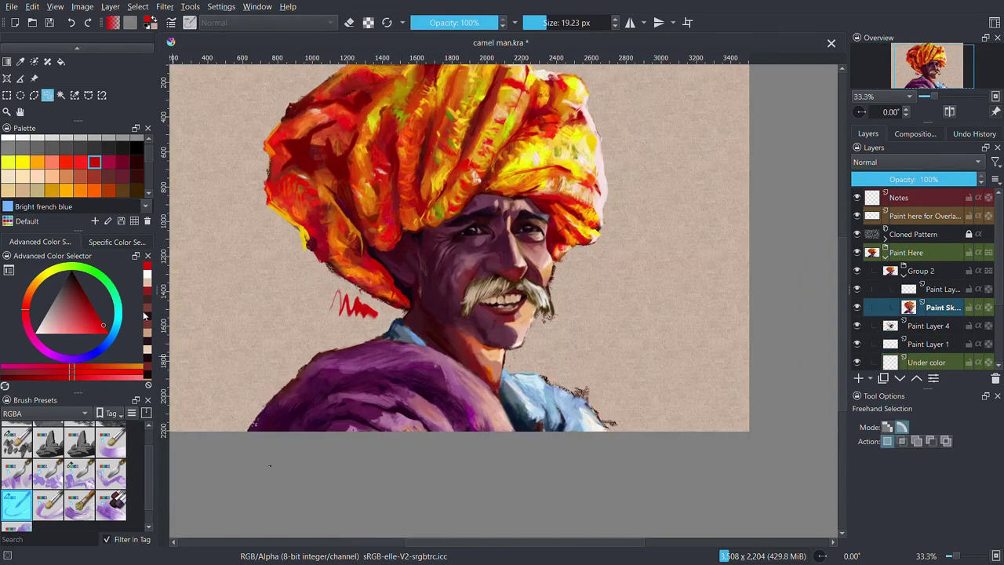
key(ctrl+z)
scroll(636, 200, down, 2)
On Paint Layer 4, fill the background right of the face with blue brushwork
scroll(649, 165, up, 1)
key(Page_Down)
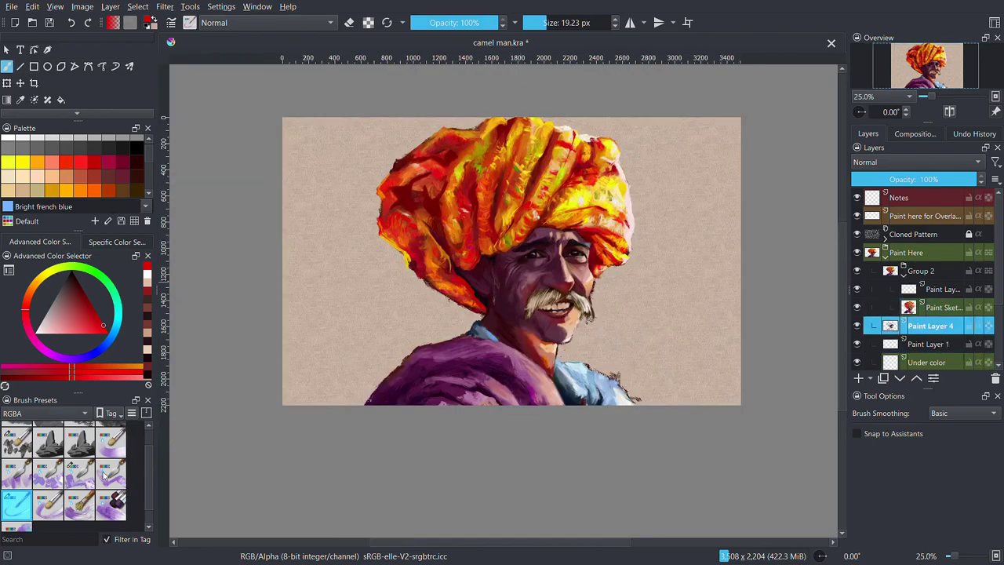
drag(619, 318, 611, 271)
key(bracketleft)
scroll(612, 272, up, 1)
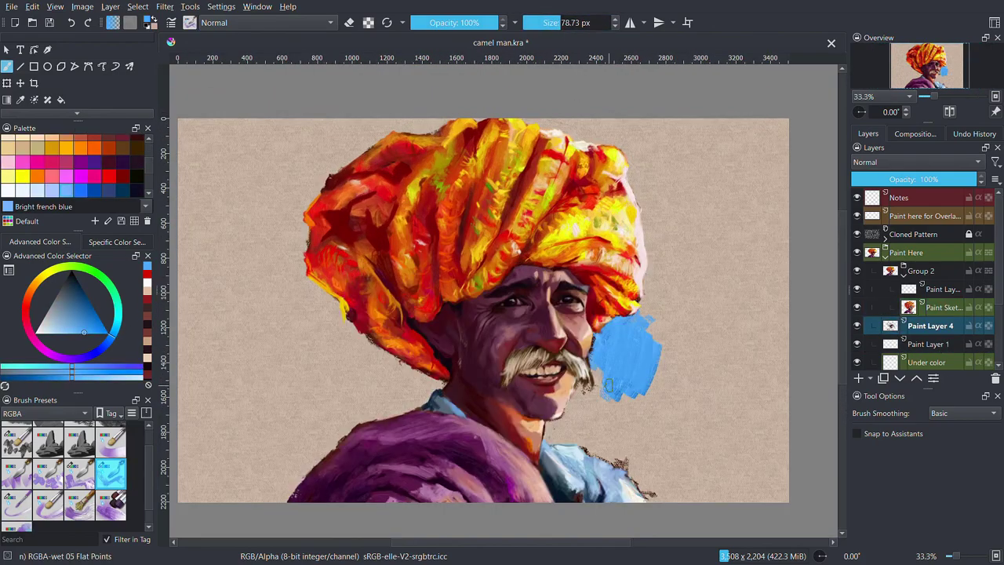
mouse_move(596, 368)
mouse_down()
mouse_move(559, 431)
mouse_move(628, 343)
mouse_move(659, 408)
mouse_up()
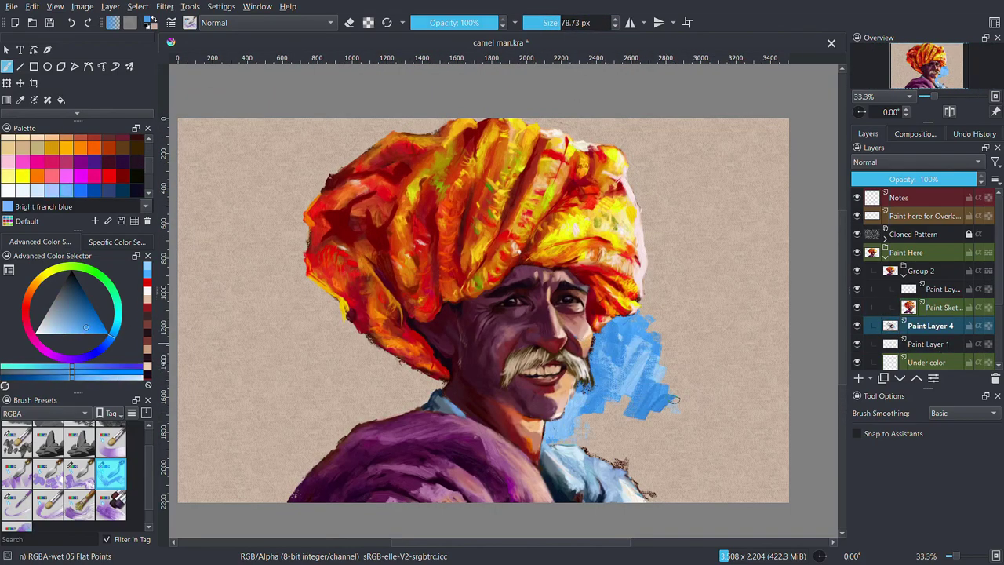
drag(651, 196, 651, 361)
drag(706, 283, 675, 377)
key(bracketright)
mouse_move(604, 408)
mouse_down()
mouse_move(658, 414)
mouse_move(549, 431)
mouse_up()
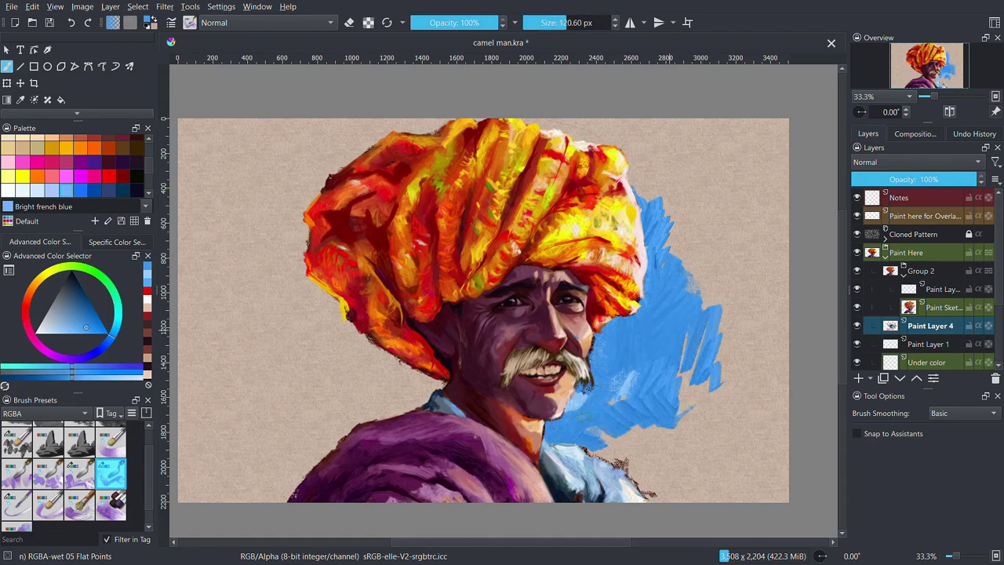
drag(573, 400, 691, 478)
drag(706, 361, 706, 470)
drag(682, 337, 628, 392)
Alternate pale blue-white and blue strokes over the blue area and above-right of the turban
key(x)
drag(596, 322, 628, 384)
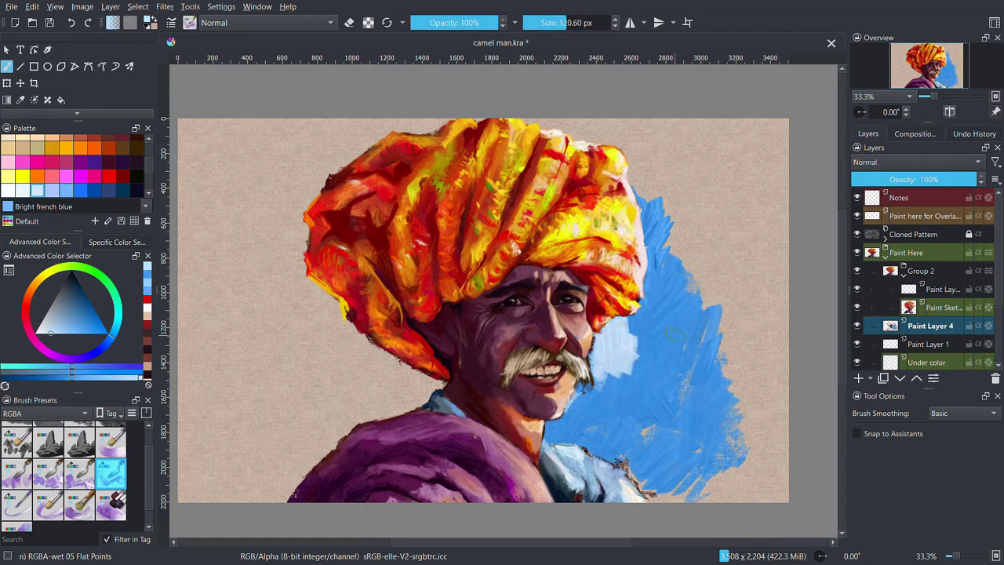
mouse_move(652, 299)
mouse_down()
mouse_move(565, 431)
mouse_move(604, 451)
mouse_up()
drag(644, 345, 607, 327)
drag(565, 411, 628, 471)
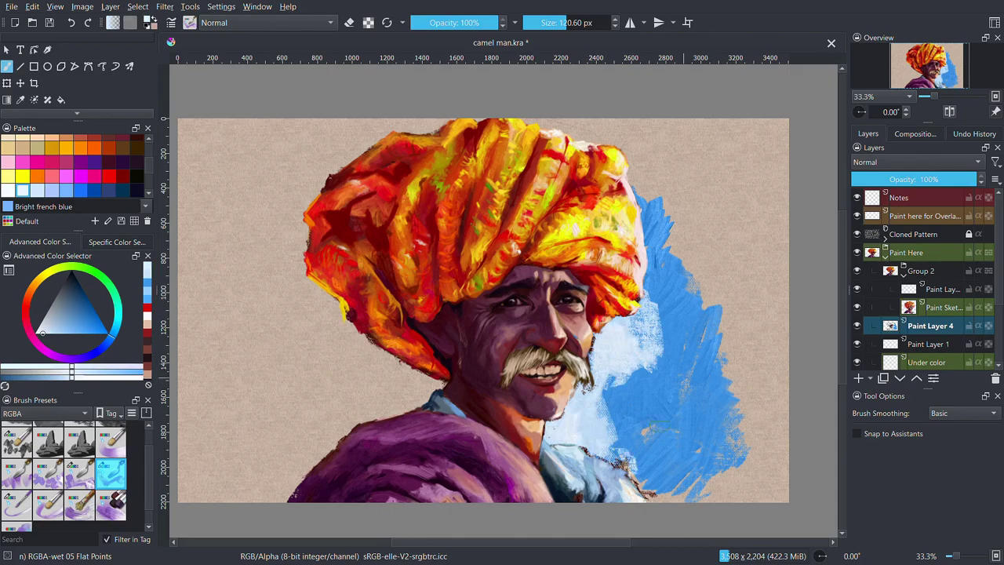
key(x)
drag(659, 228, 655, 251)
drag(628, 168, 652, 223)
drag(682, 204, 667, 259)
drag(605, 130, 730, 306)
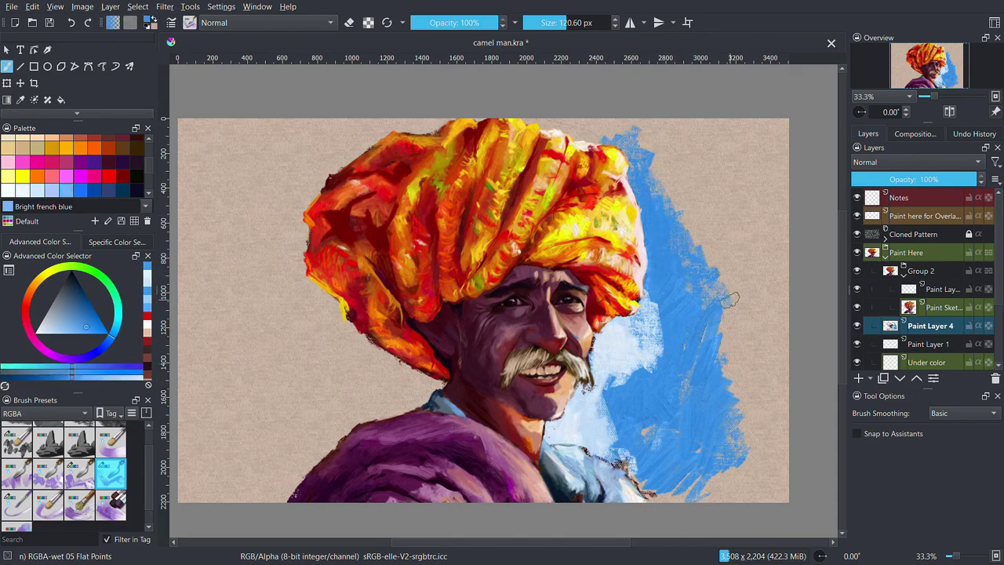
Extend the blue brushwork down the right edge and around the shoulder
drag(718, 157, 702, 377)
drag(659, 299, 612, 385)
drag(734, 204, 738, 322)
drag(742, 266, 729, 483)
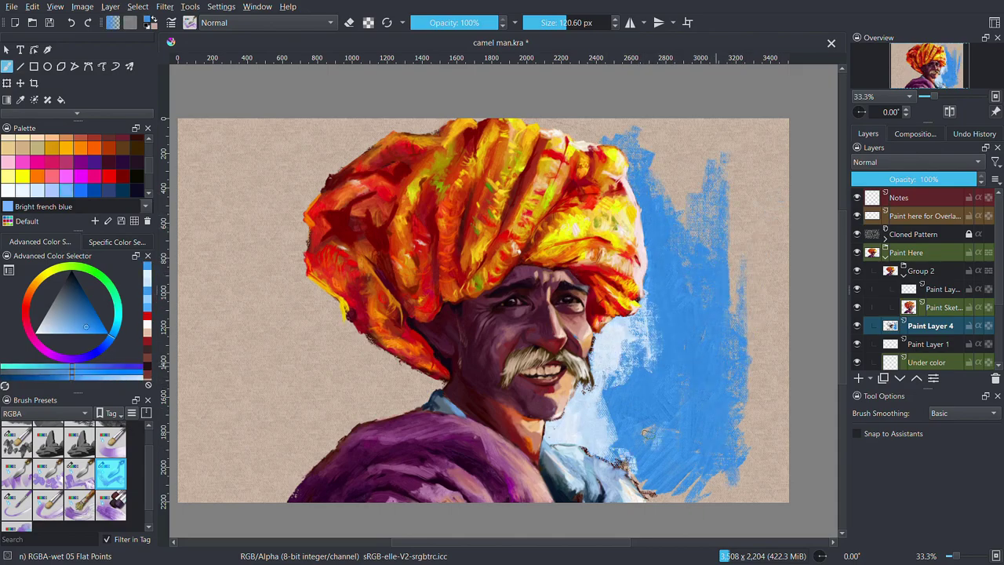
drag(659, 427, 604, 471)
drag(573, 404, 615, 467)
drag(624, 463, 655, 502)
Paint near-white strokes into the blue right of the face
click(147, 282)
drag(620, 333, 612, 432)
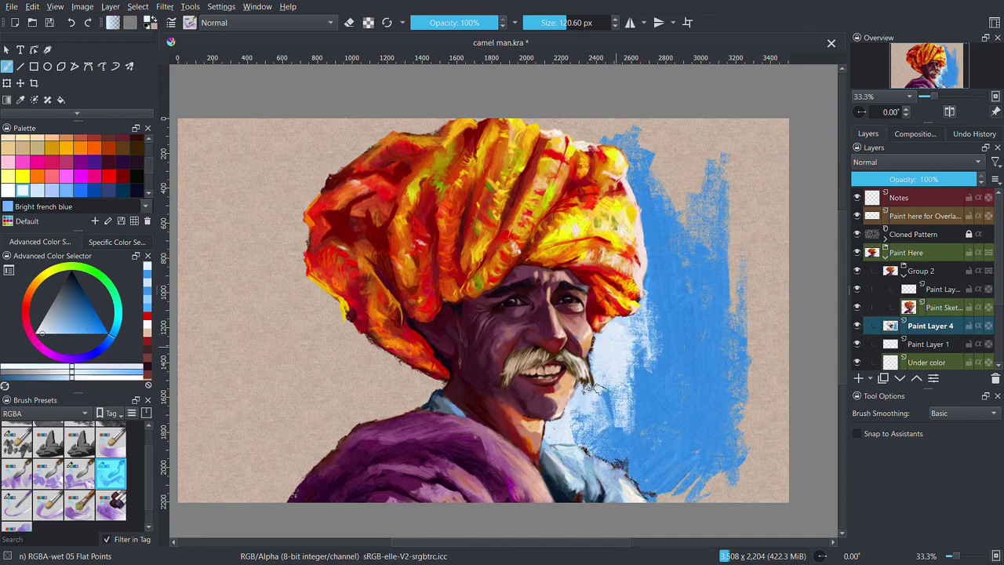
drag(632, 318, 691, 274)
drag(604, 393, 640, 471)
Paint yellow and orange strokes left of the turban and in the lower-left background
click(8, 176)
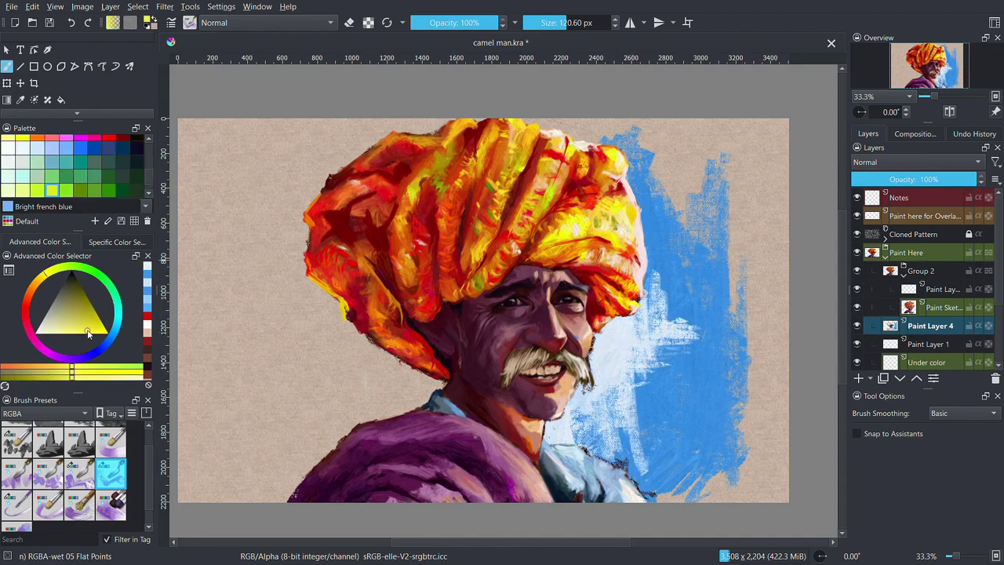
drag(415, 363, 404, 404)
drag(440, 337, 353, 396)
drag(365, 271, 309, 353)
drag(302, 259, 377, 428)
mouse_move(383, 360)
mouse_down()
mouse_move(314, 267)
mouse_move(279, 188)
mouse_up()
drag(404, 393, 290, 467)
drag(616, 333, 627, 463)
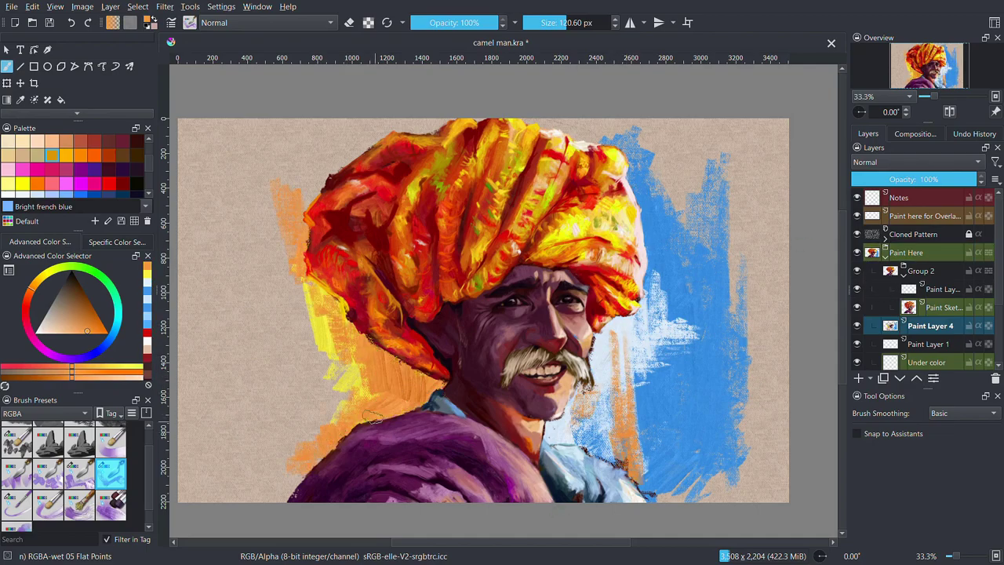
Add red strokes left of the turban, undoing the stray one left of the face
click(94, 141)
drag(353, 330, 424, 408)
drag(345, 392, 439, 384)
drag(236, 377, 337, 369)
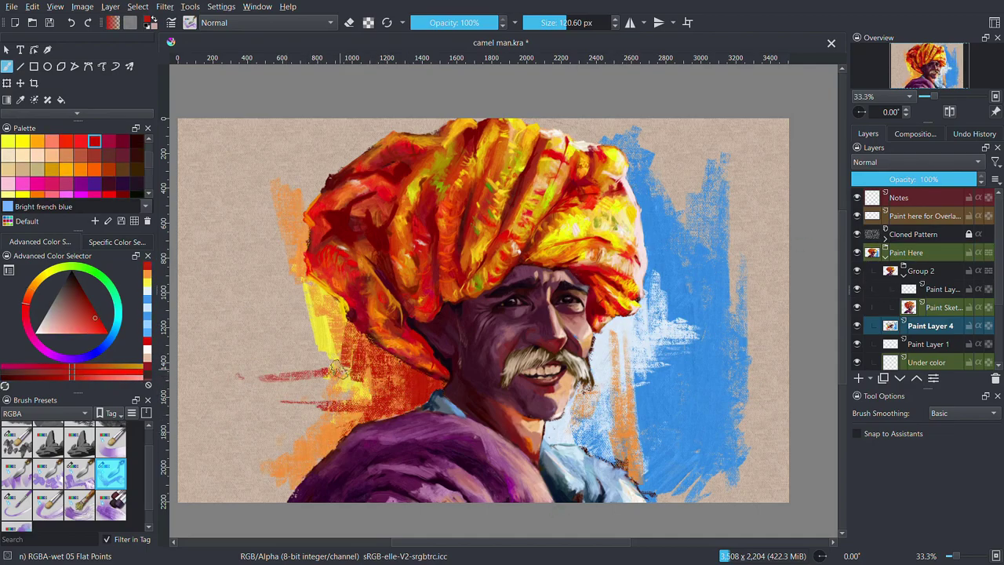
key(ctrl+z)
scroll(71, 165, up, 1)
Paint white strokes over the blue on the right and more yellow left of the turban
click(23, 141)
drag(608, 404, 644, 416)
drag(628, 384, 674, 455)
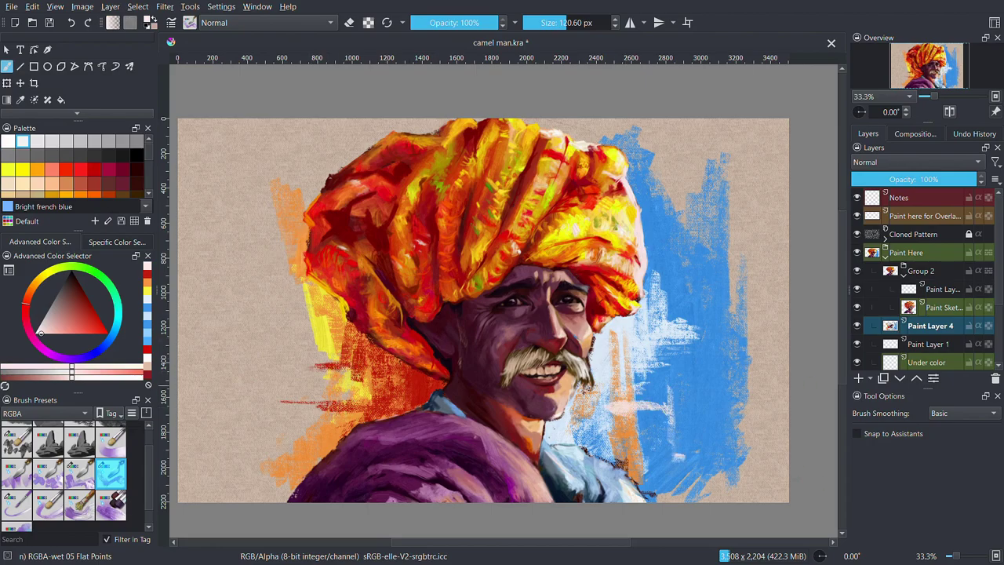
scroll(71, 164, down, 2)
click(52, 190)
drag(330, 220, 243, 361)
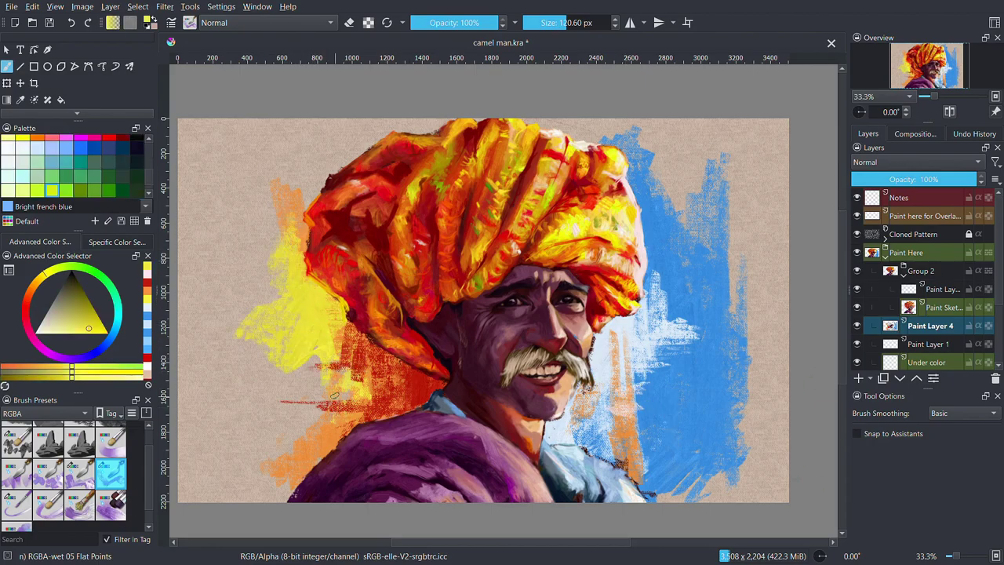
scroll(553, 357, up, 5)
On the Paint Sketch layer, add light strokes along the right face edge, under the turban, and left of it
key(Page_Up)
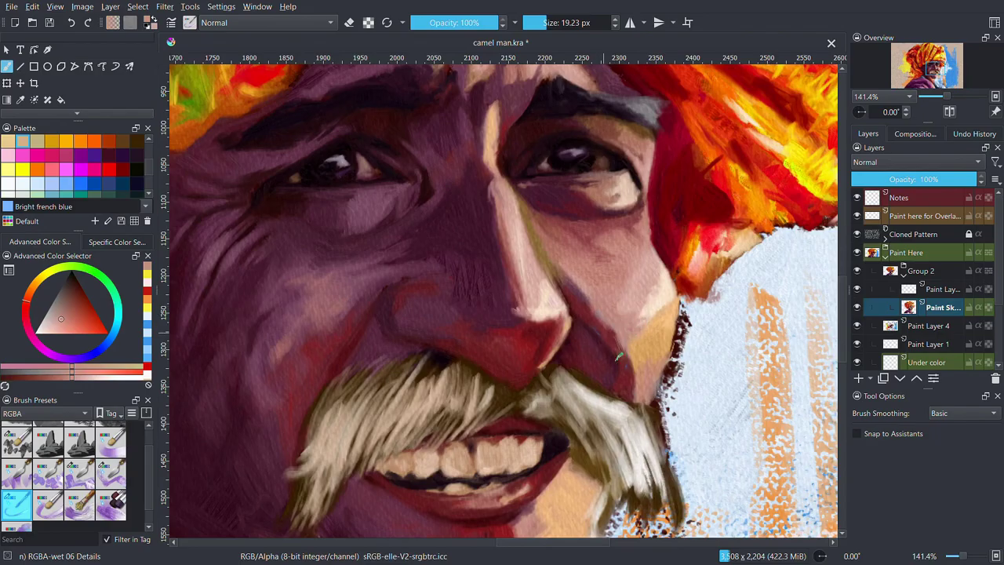
mouse_move(667, 298)
mouse_down()
mouse_move(683, 353)
mouse_move(675, 502)
mouse_up()
scroll(588, 295, up, 1)
drag(675, 223, 564, 251)
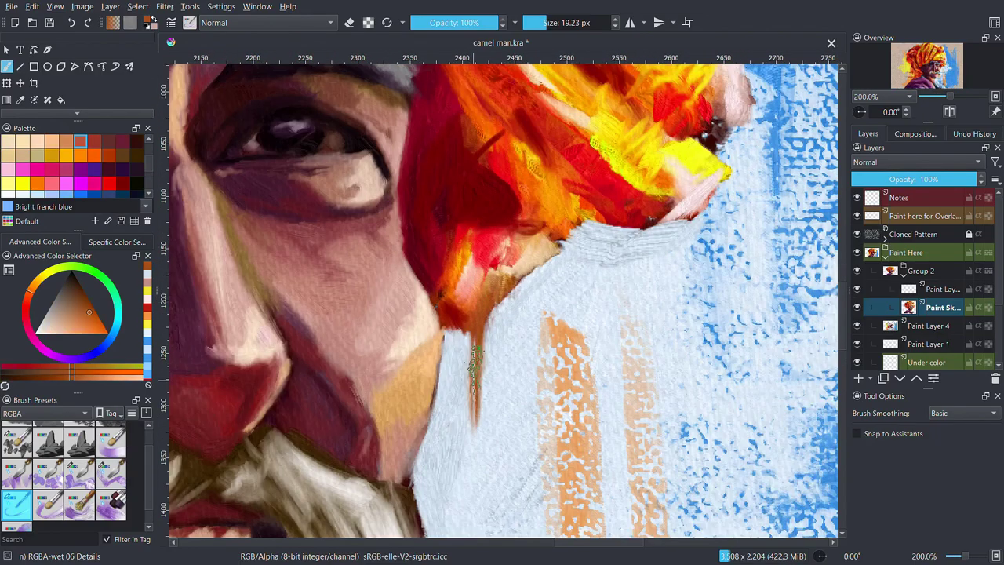
scroll(474, 361, down, 5)
drag(212, 270, 212, 384)
drag(257, 346, 258, 412)
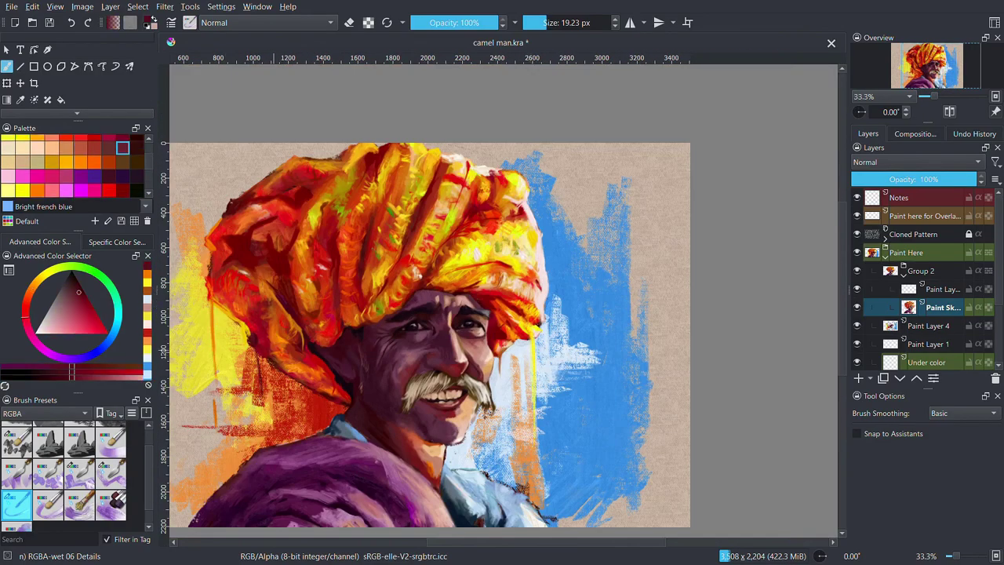
scroll(502, 407, up, 3)
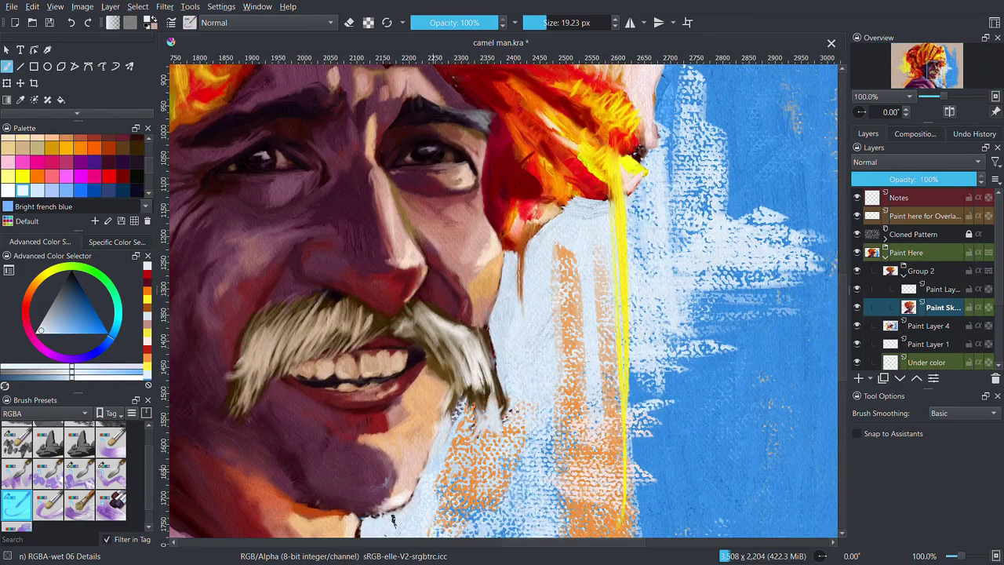
Paint blue flat-brush strokes beside the face and white strokes on the shirt
drag(394, 520, 542, 353)
click(110, 471)
drag(580, 424, 714, 487)
mouse_move(510, 369)
mouse_down()
mouse_move(612, 428)
mouse_move(667, 490)
mouse_up()
scroll(565, 384, down, 2)
drag(597, 439, 549, 415)
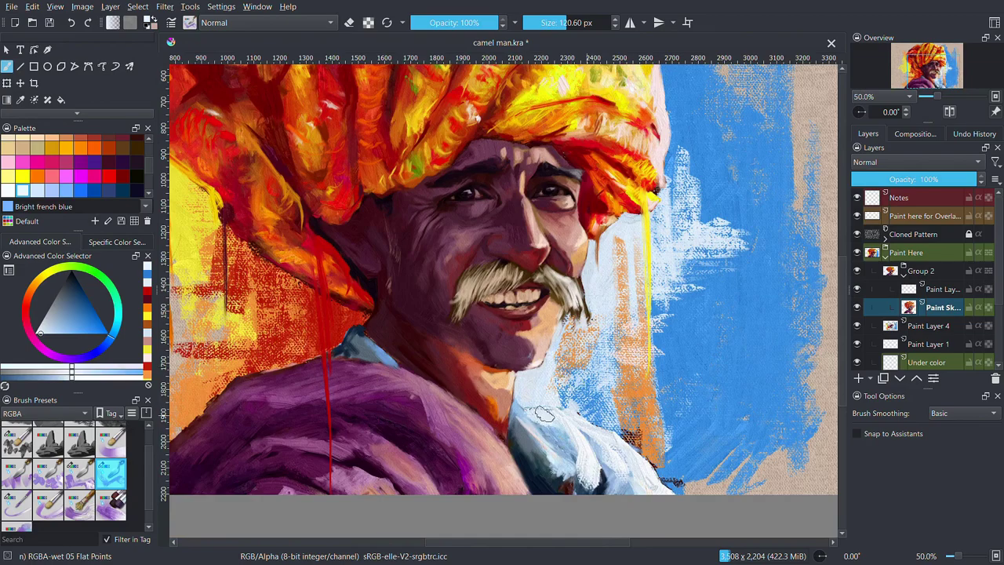
scroll(544, 414, down, 3)
scroll(544, 413, up, 3)
With the detail brush, brighten the mustache and cheek shadow, then select light blue-grey
key(slash)
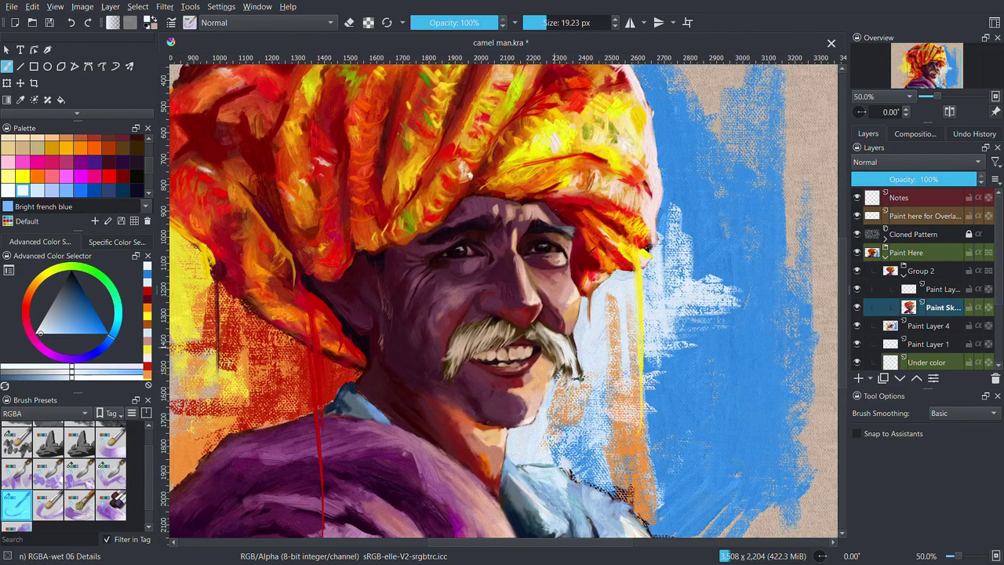
drag(493, 326, 452, 366)
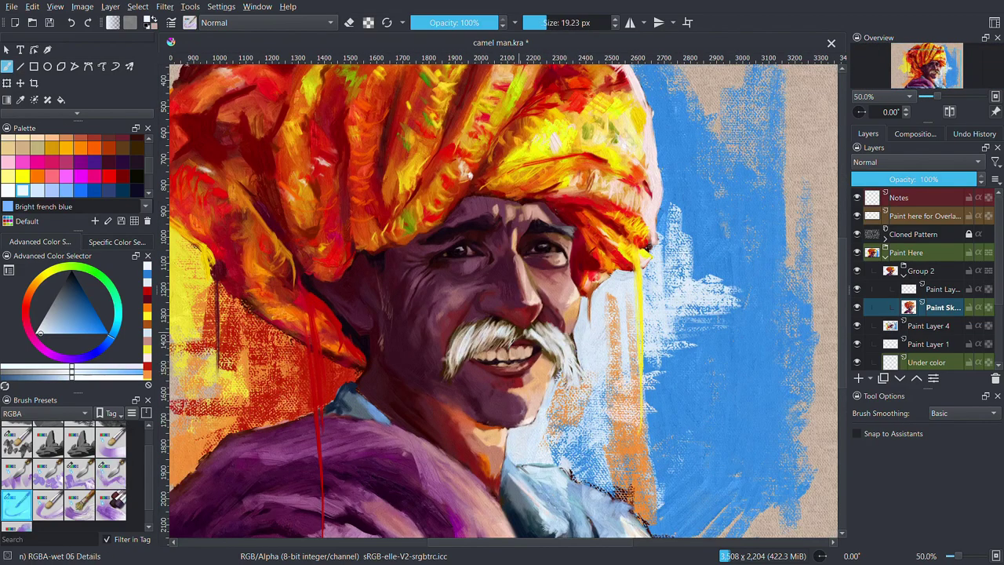
ctrl+click(396, 337)
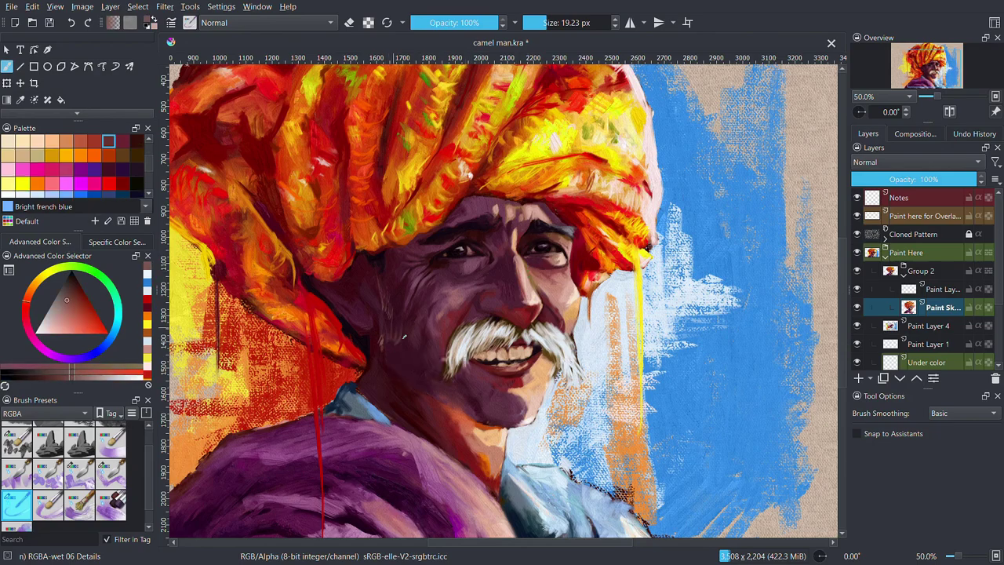
key(plus)
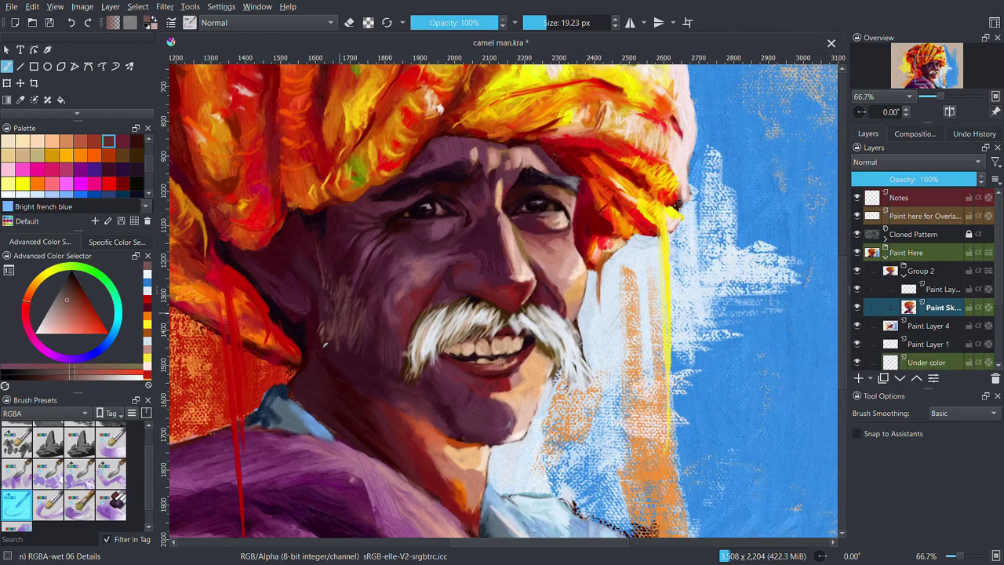
drag(393, 367, 337, 356)
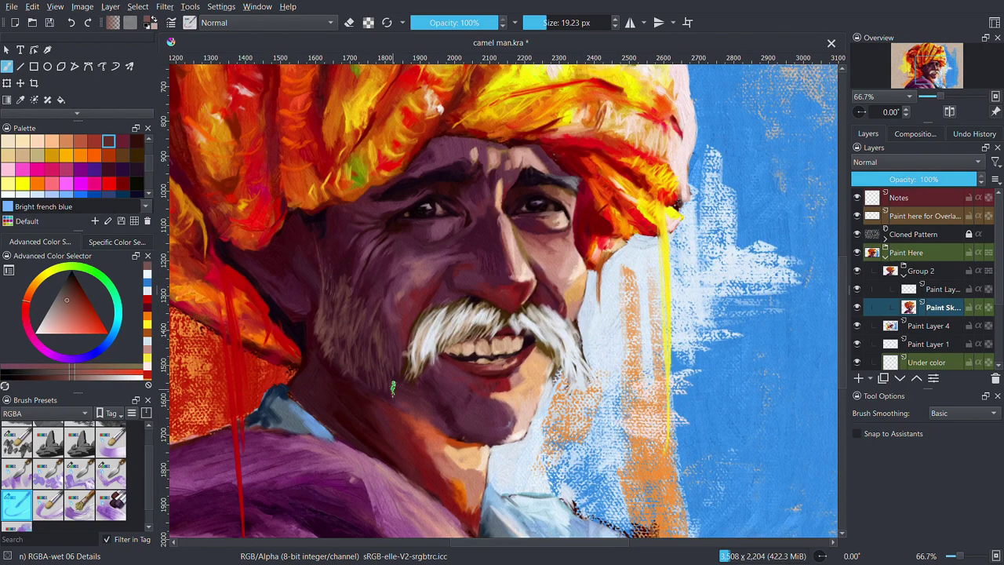
key(x)
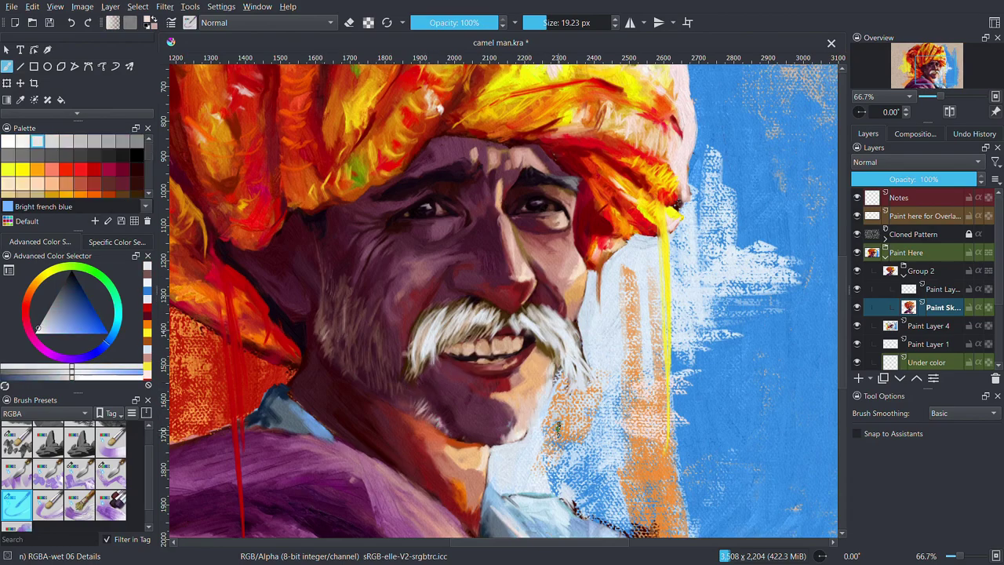
Toggle brush presets, layers and colours with shortcuts, ending zoomed in close on the mouth
key(slash)
key(minus)
key(Page_Down)
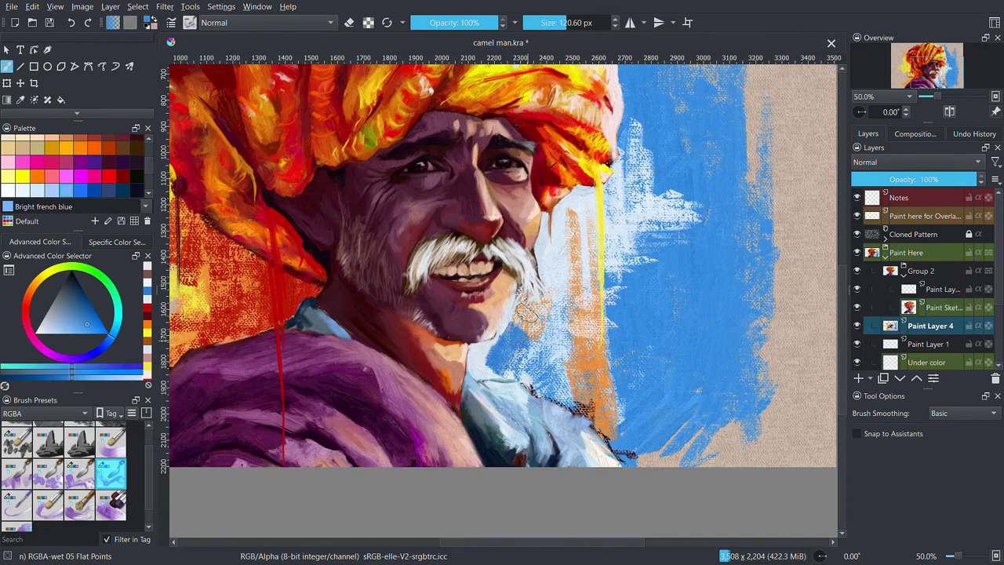
key(x)
key(minus)
key(minus)
key(minus)
key(plus)
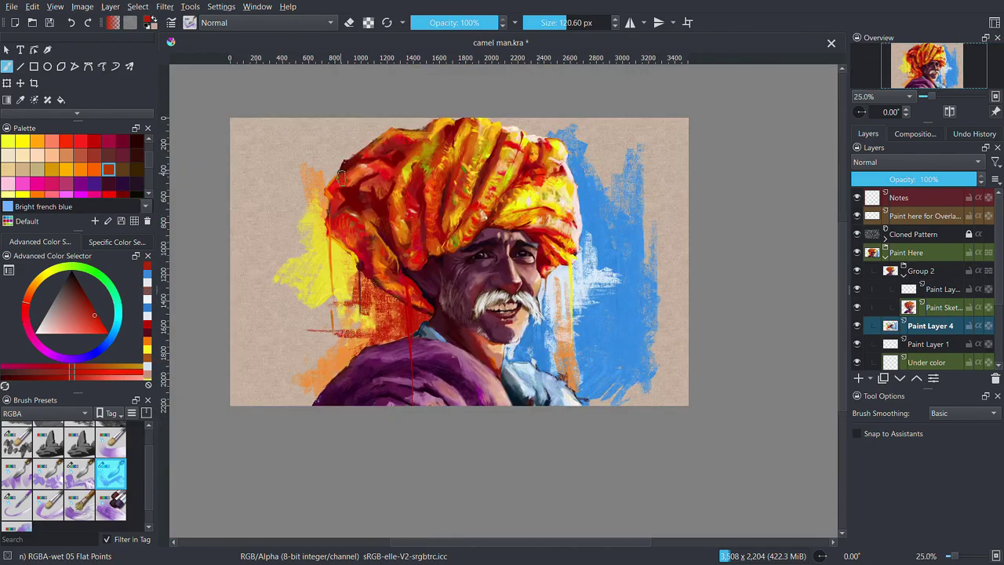
key(x)
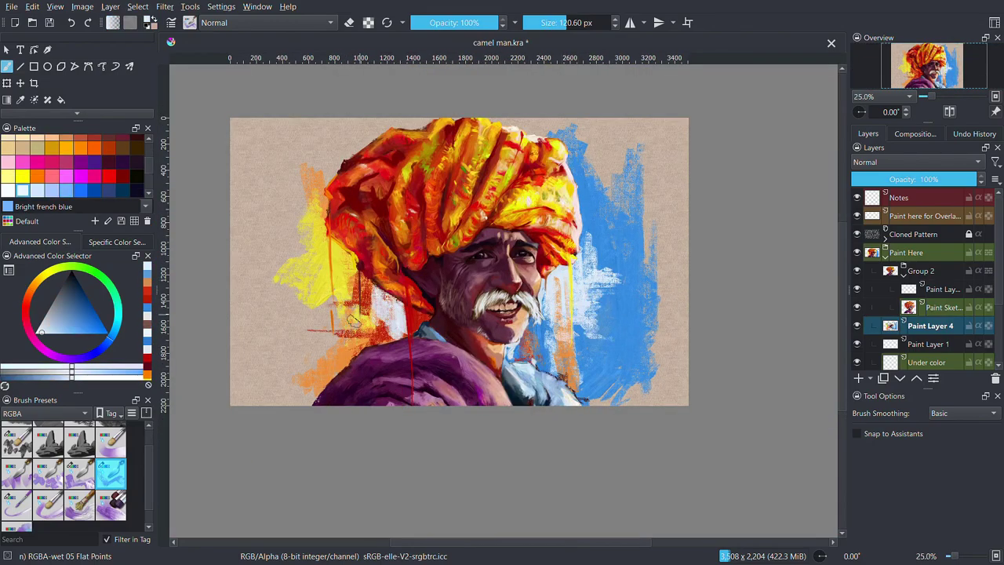
key(plus)
key(1)
Return to the Paint Sketch layer with the wet 06 Details brush shrunk to about 11.58 px
key(Page_Up)
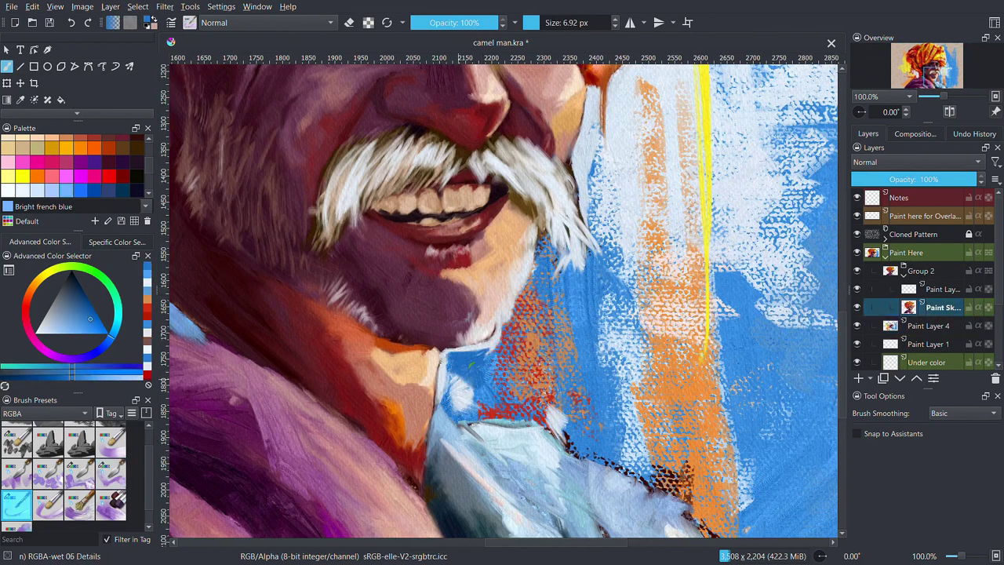
key(slash)
key(plus)
key(minus)
key(minus)
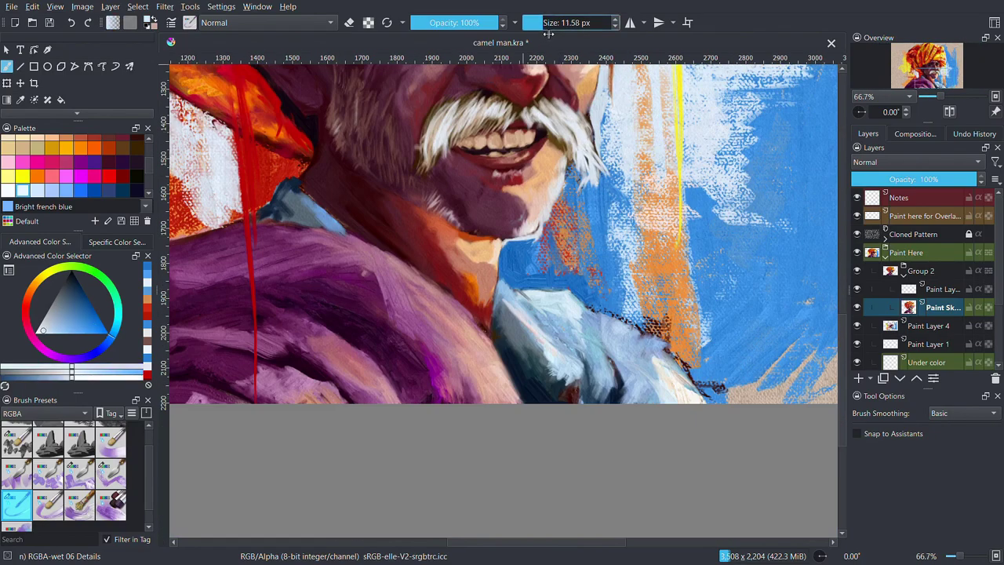
key(bracketleft)
key(minus)
key(minus)
key(minus)
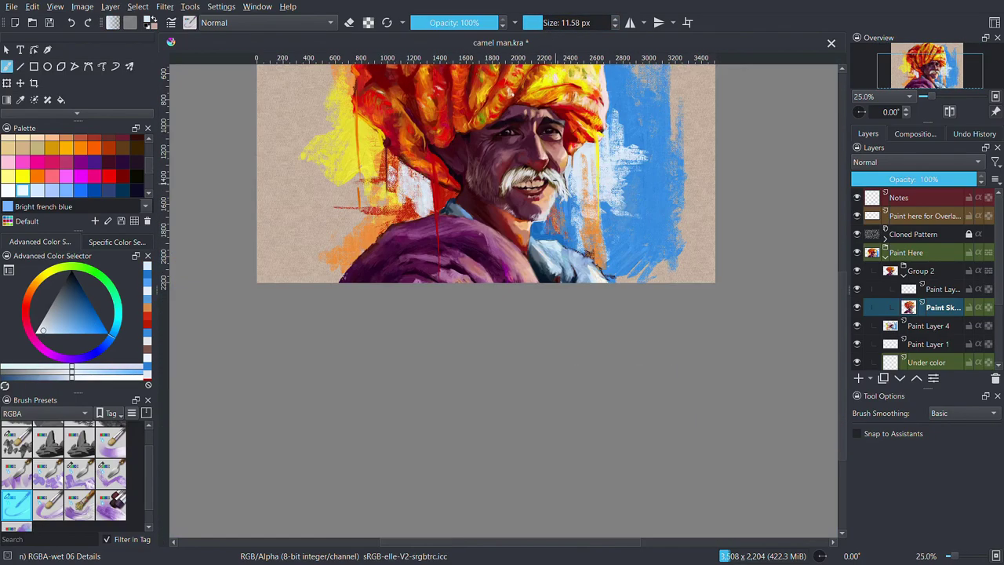
key(plus)
key(plus)
key(plus)
Paint a white lower-lip highlight, plus white hairs on the left cheek and beneath the lip
drag(473, 232, 468, 235)
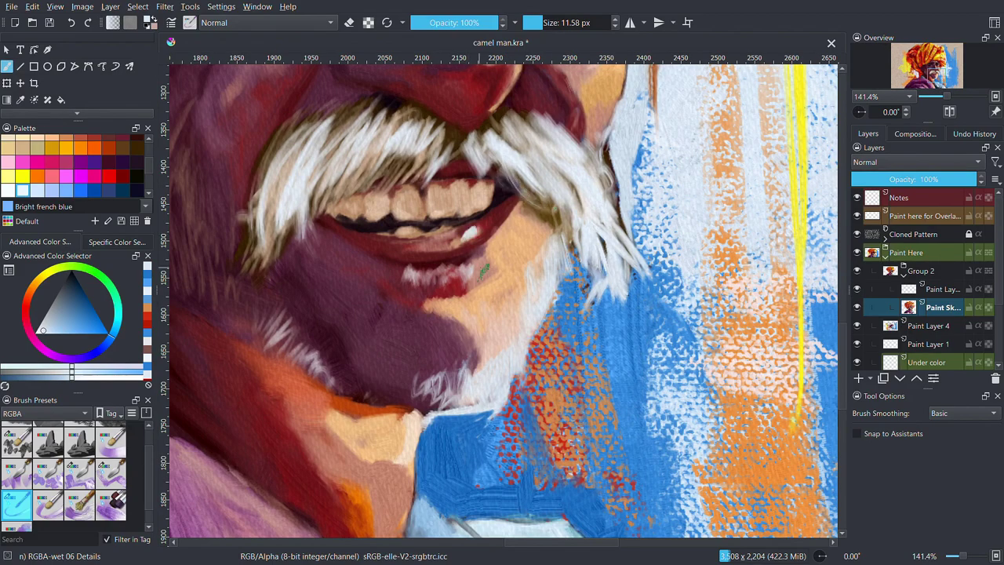
drag(271, 258, 290, 329)
drag(259, 282, 294, 349)
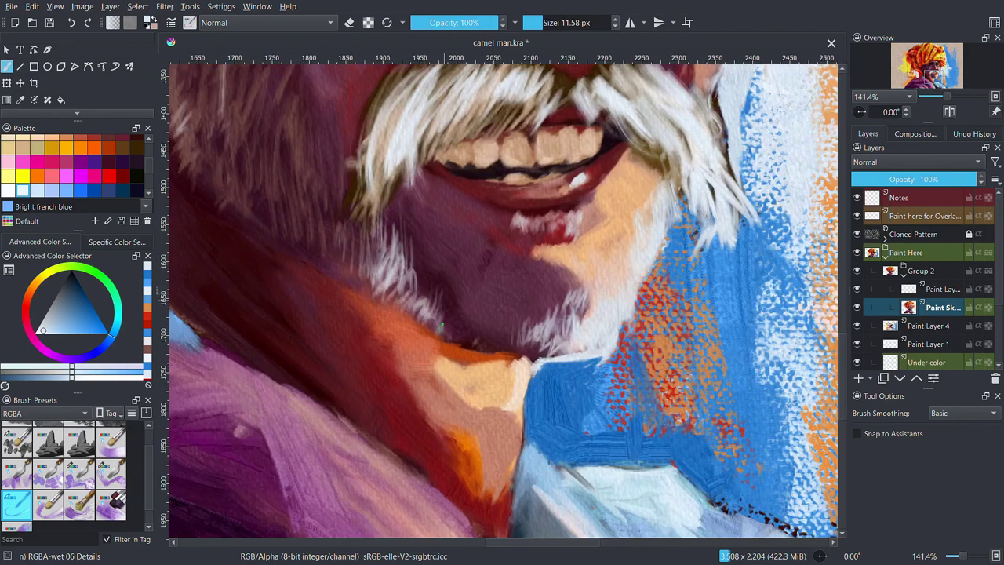
drag(439, 306, 408, 338)
drag(369, 275, 415, 317)
drag(424, 316, 461, 346)
mouse_move(494, 302)
mouse_down()
mouse_move(538, 338)
mouse_move(502, 357)
mouse_up()
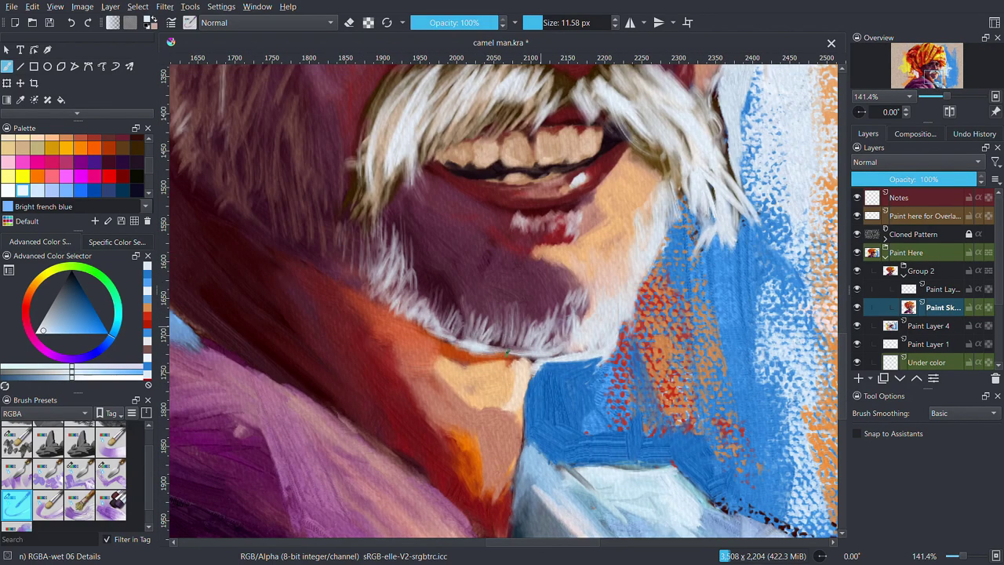
drag(439, 270, 471, 341)
drag(408, 228, 443, 318)
Add white stubble along the chin and beard edge, then pick a muted red colour
drag(553, 228, 530, 321)
drag(553, 279, 588, 325)
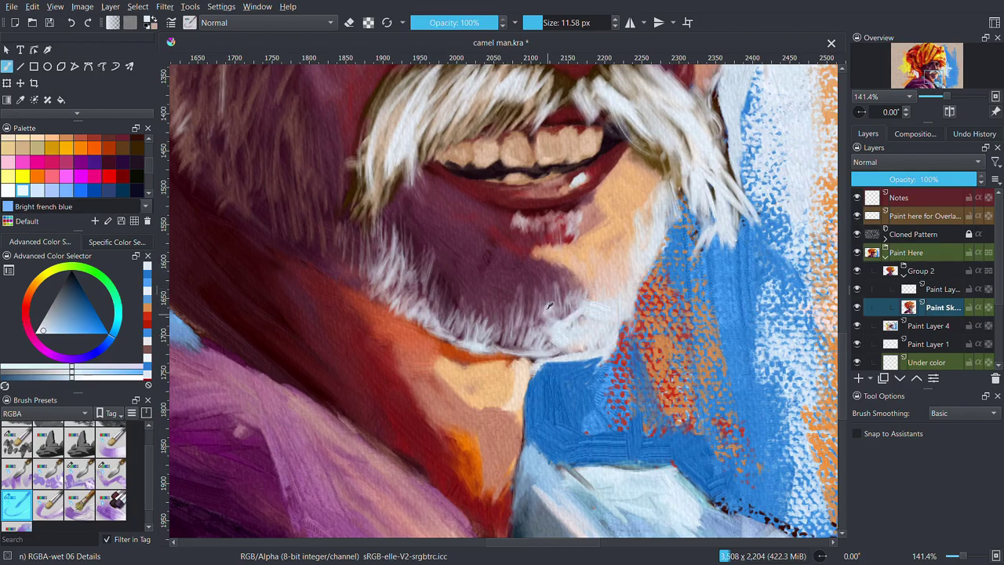
drag(526, 286, 565, 361)
drag(490, 325, 529, 361)
scroll(566, 346, up, 1)
drag(573, 267, 612, 318)
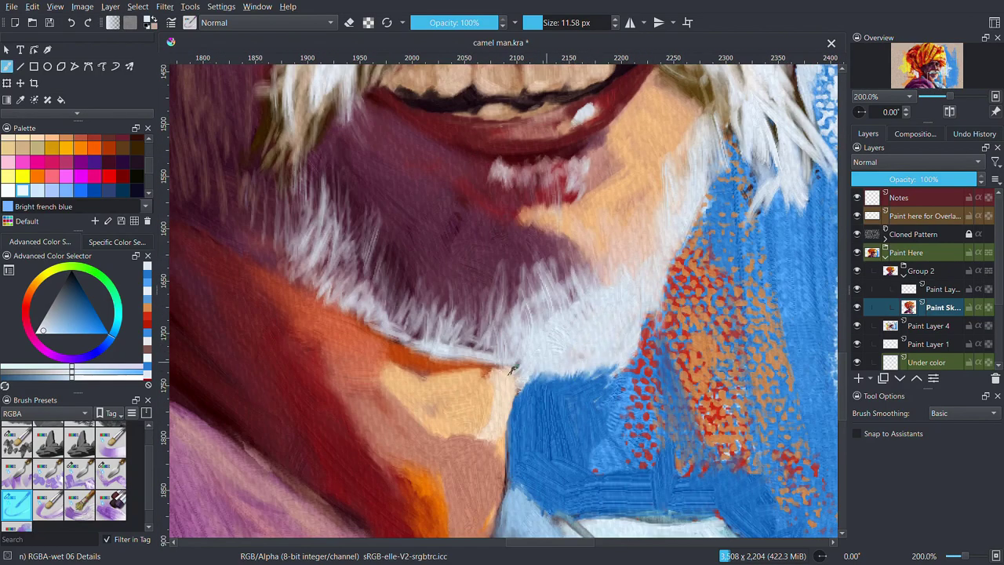
scroll(449, 244, down, 3)
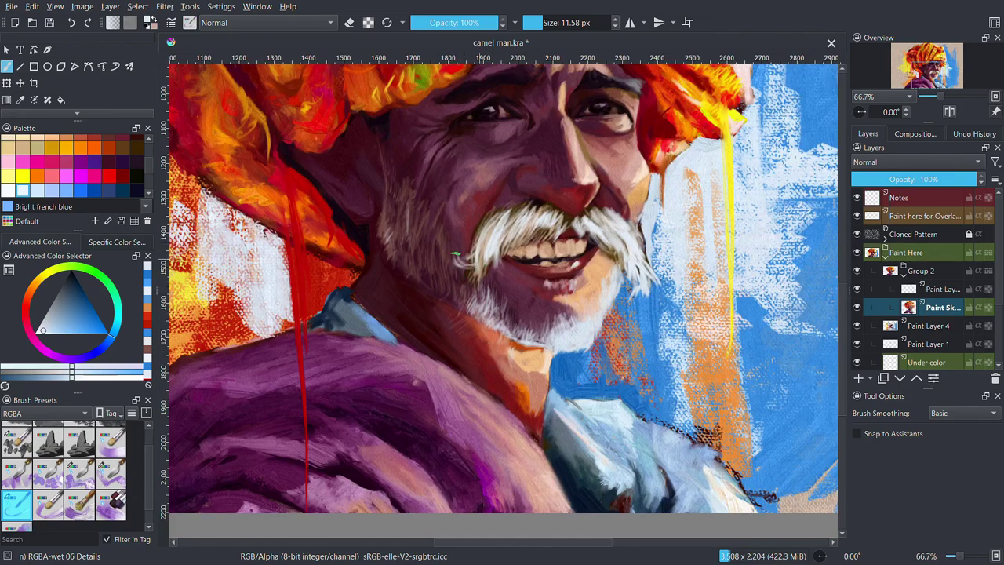
ctrl+click(443, 200)
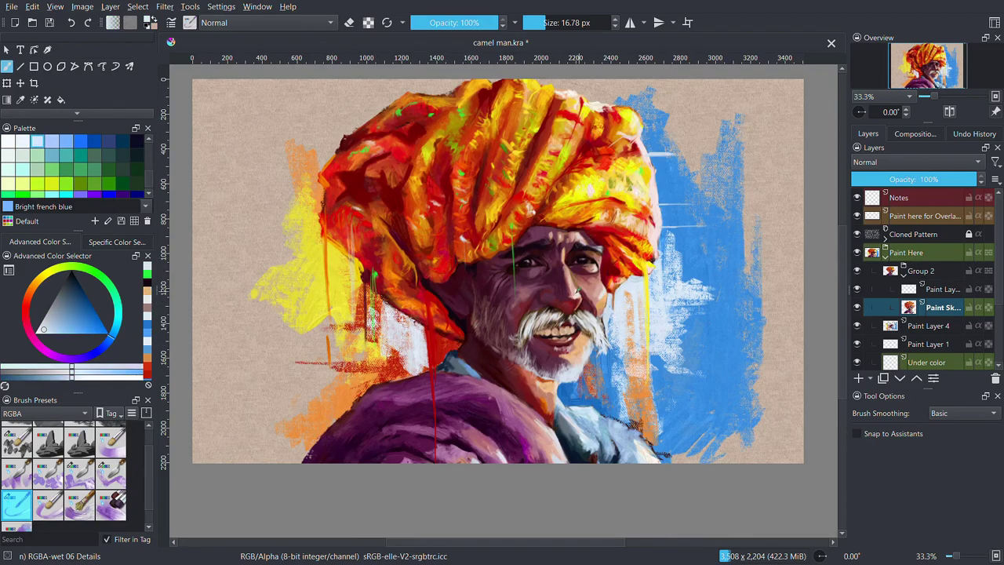
scroll(606, 269, up, 1)
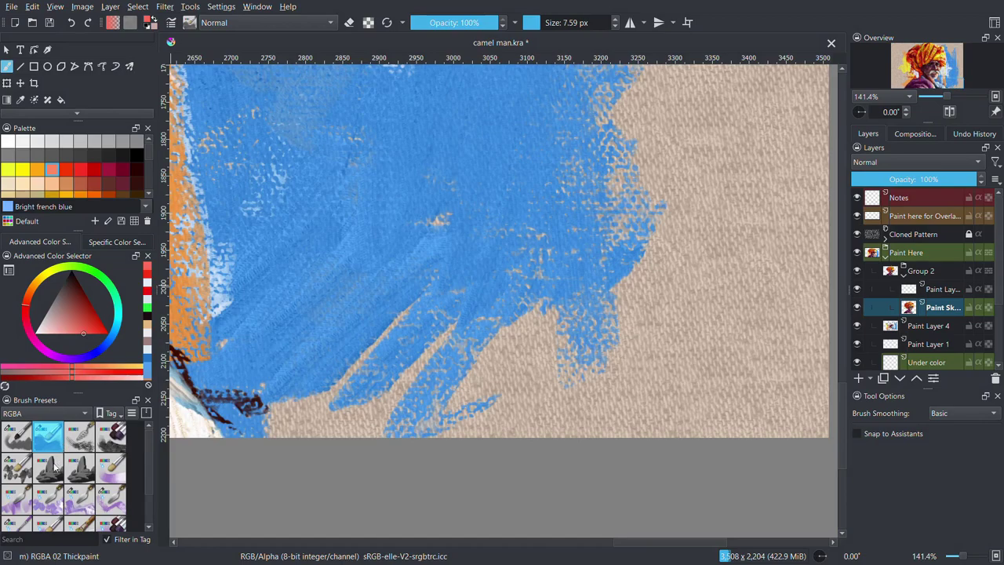
Pick a pale colour and write the white signature strokes in the bottom-right corner
click(150, 299)
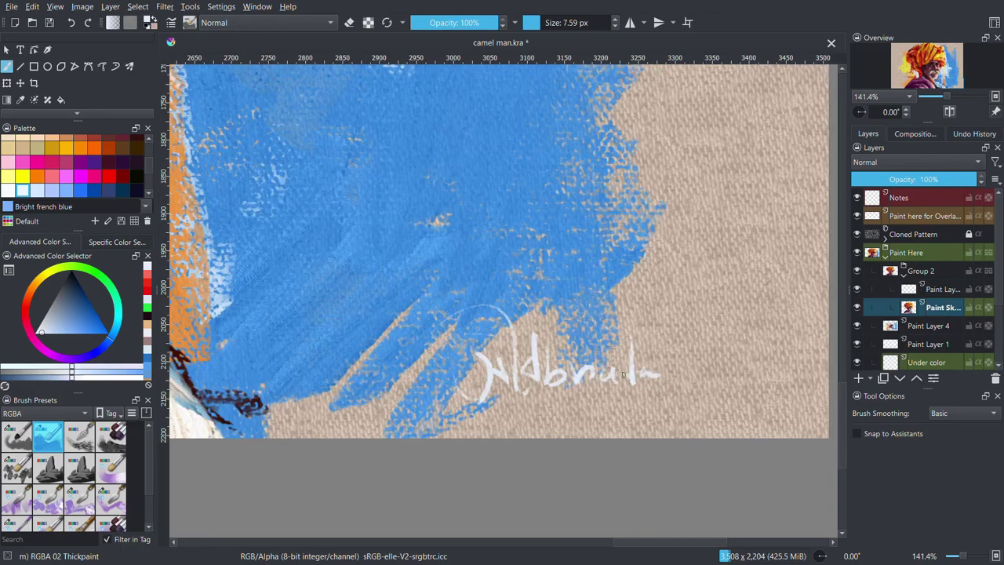
drag(436, 360, 461, 358)
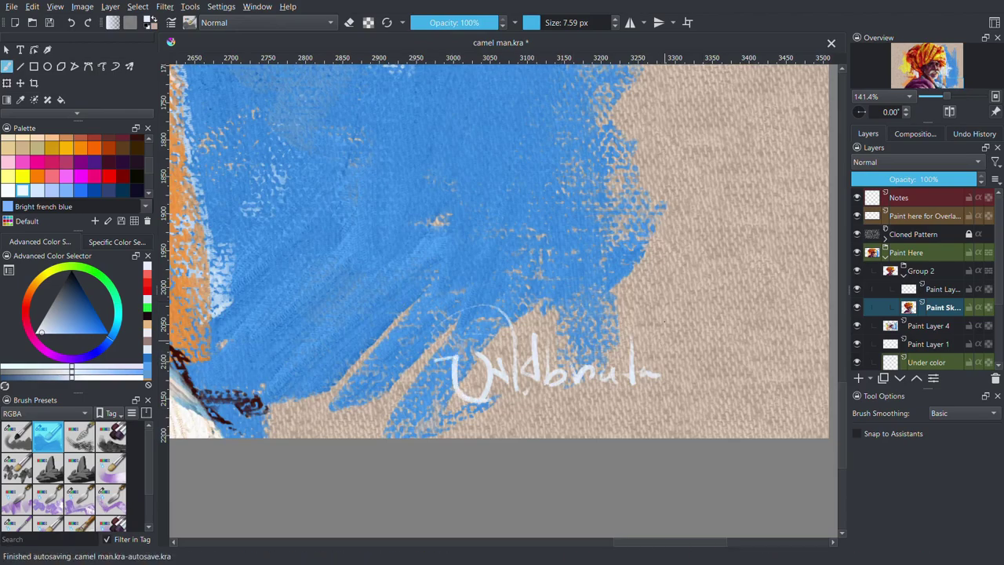
mouse_move(664, 319)
mouse_down()
mouse_move(659, 386)
mouse_move(688, 404)
mouse_up()
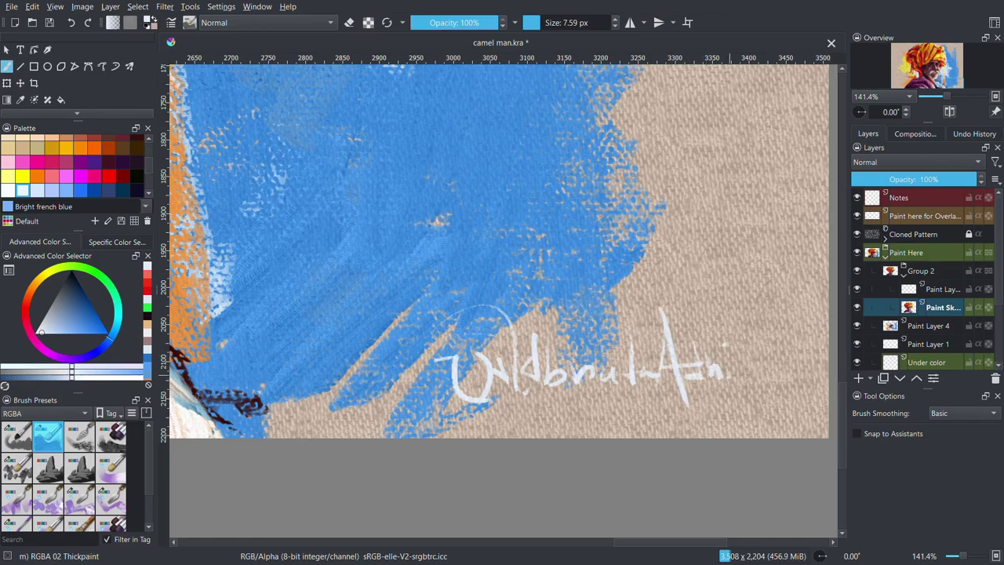
scroll(723, 377, down, 1)
scroll(724, 375, up, 1)
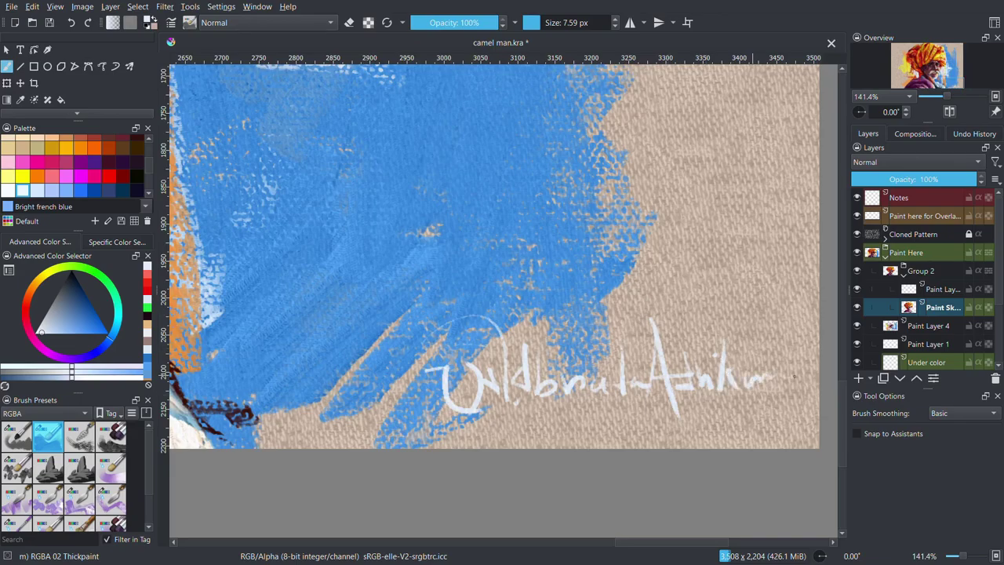
Underline the signature with one long flourish stroke
drag(799, 389, 573, 419)
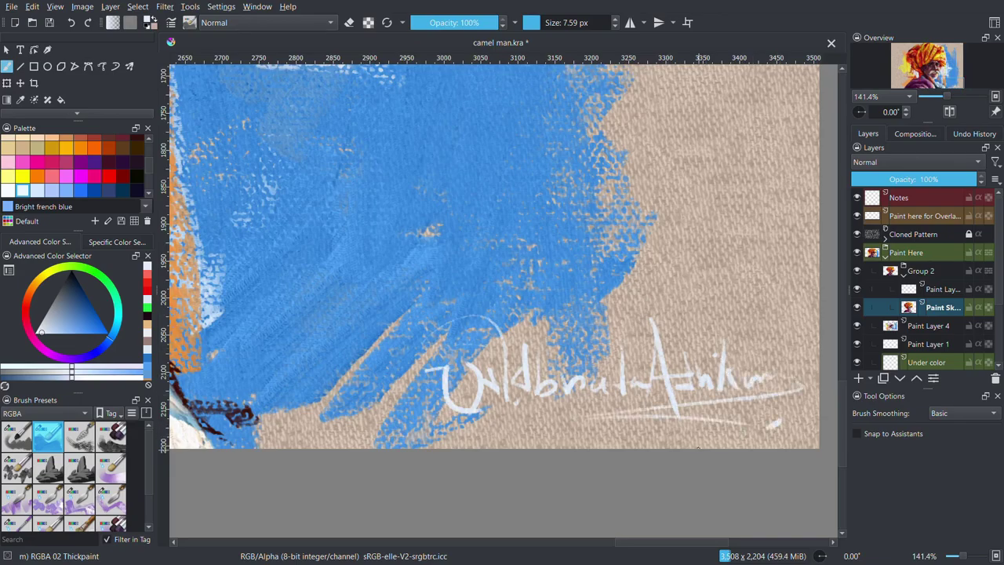
scroll(667, 321, down, 2)
scroll(667, 321, down, 1)
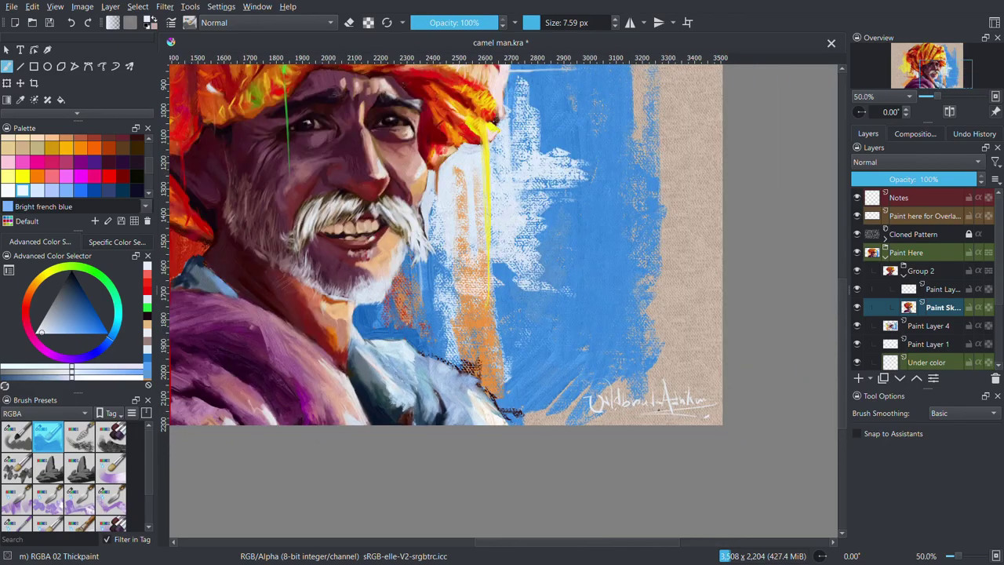
scroll(666, 322, down, 1)
scroll(655, 392, down, 1)
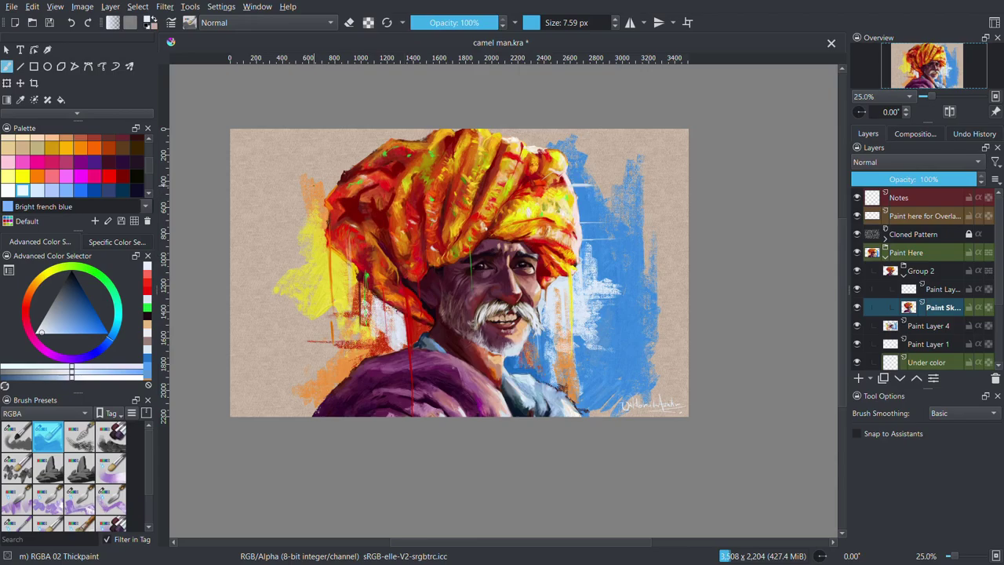
scroll(312, 185, up, 1)
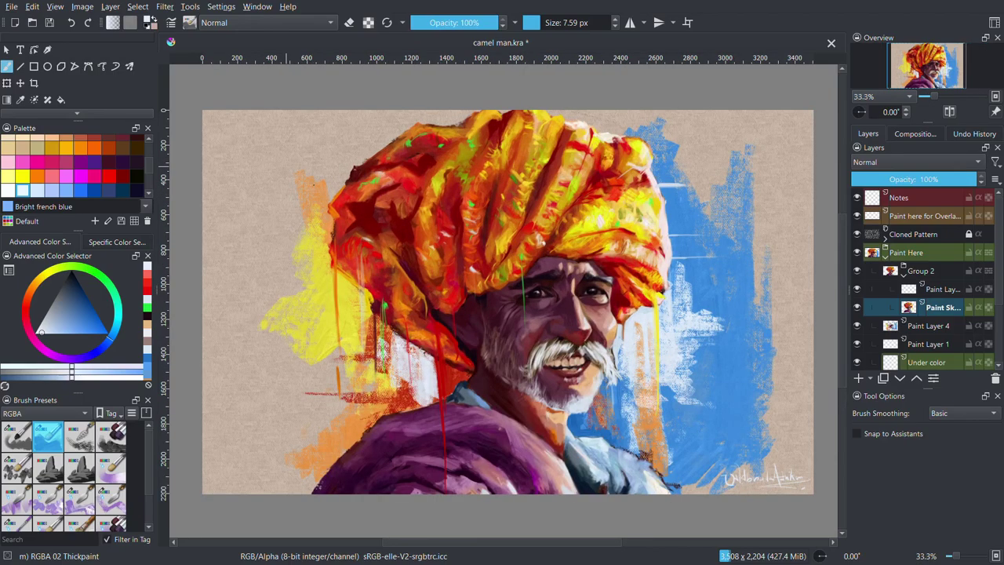